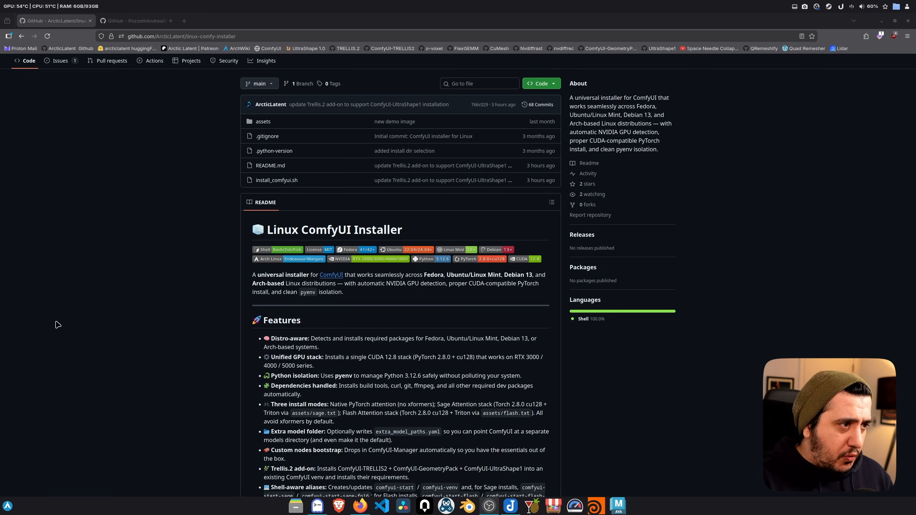
Step: Review the linux-comfy-installer README and the repositories of the original ComfyUI-TRELLIS2 wrapper and Microsoft's TRELLIS.2
scroll(263, 339, down, 3)
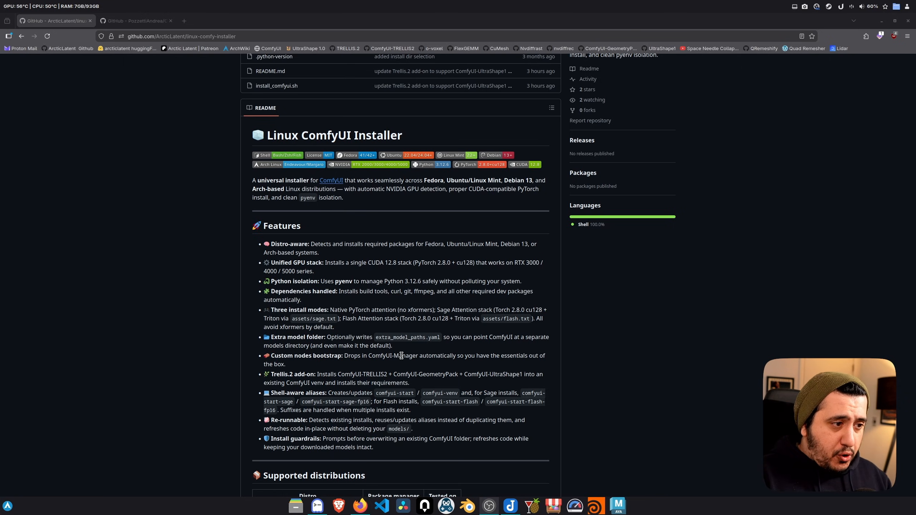
click(158, 21)
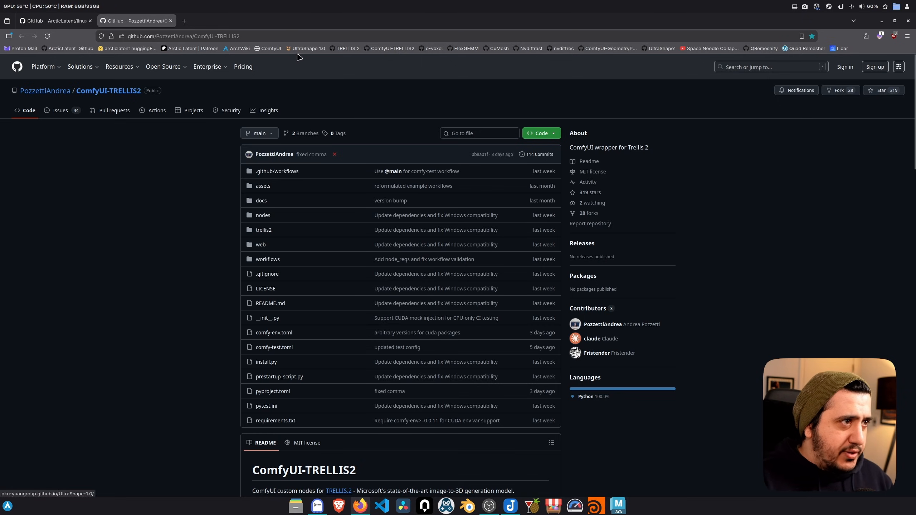
middle_click(346, 49)
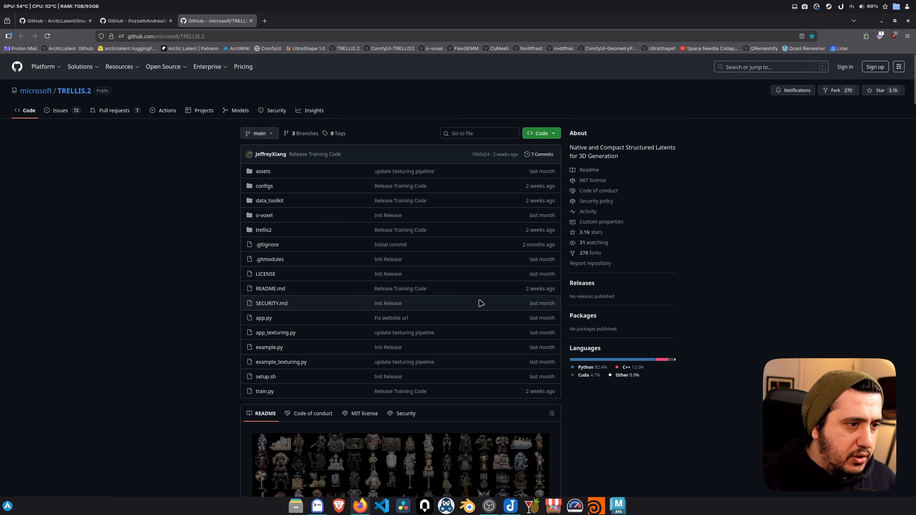
scroll(656, 380, down, 8)
scroll(651, 379, down, 2)
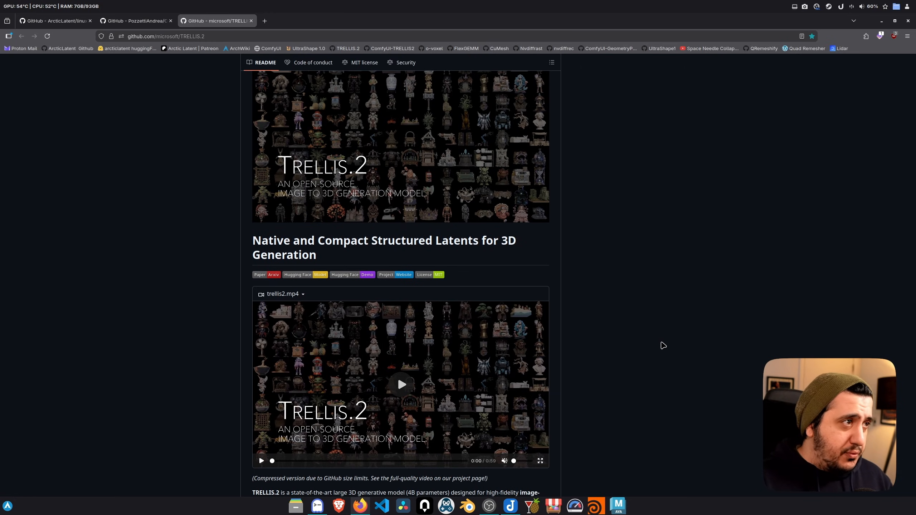
scroll(662, 347, up, 5)
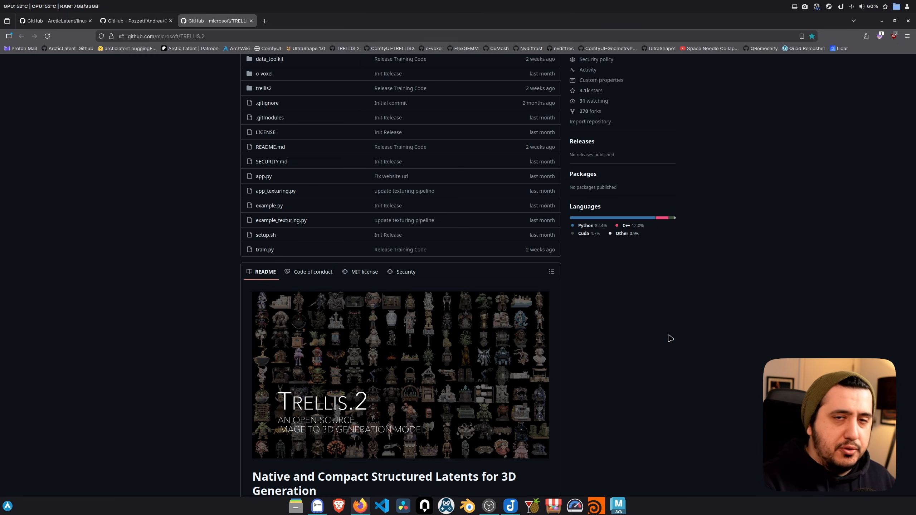
Step: Open ArcticLatent's fork of ComfyUI-TRELLIS2 and compare it with the original repository it was forked from
click(142, 22)
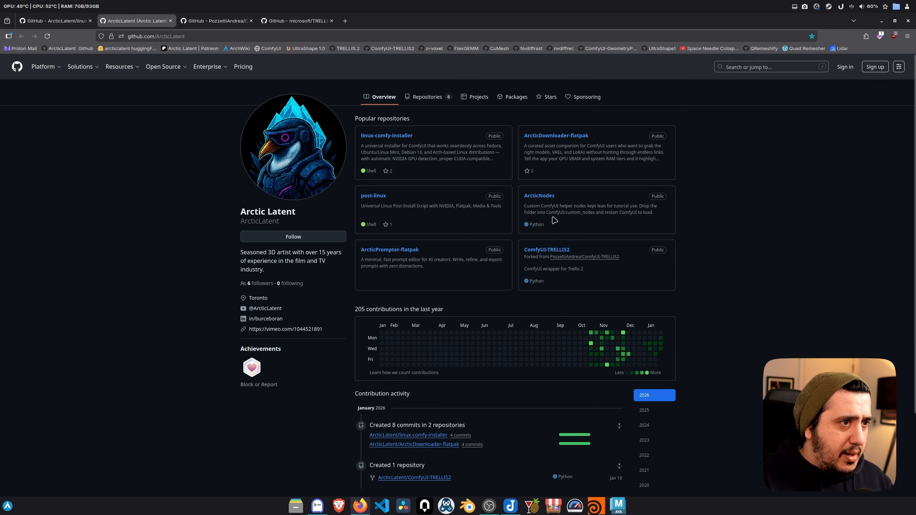
click(546, 250)
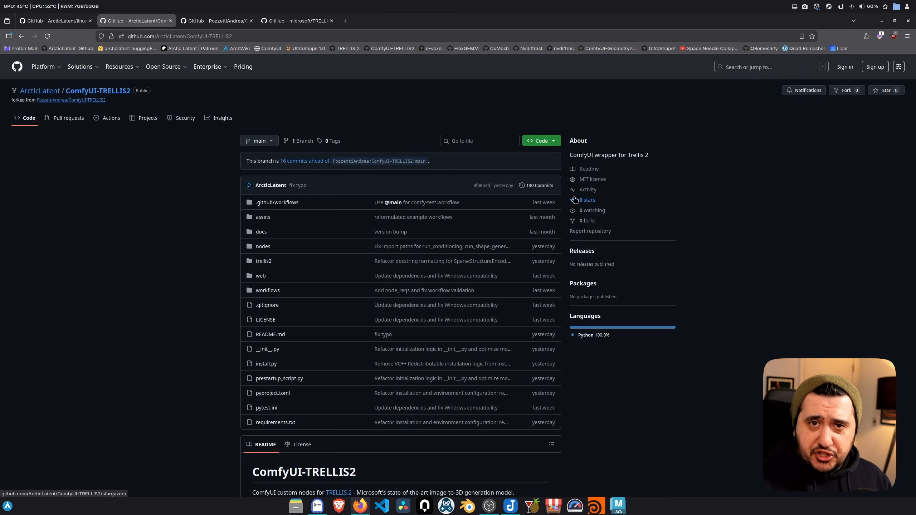
click(217, 21)
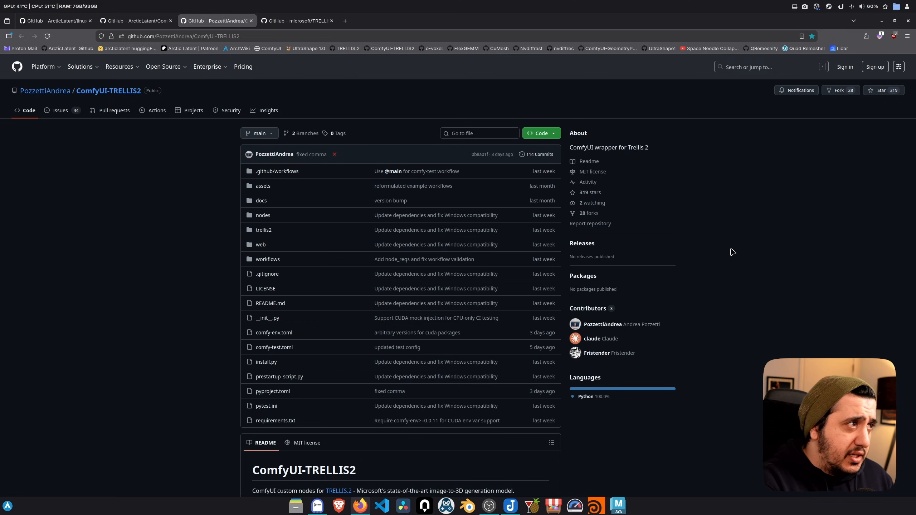
key(ctrl+Page_Up)
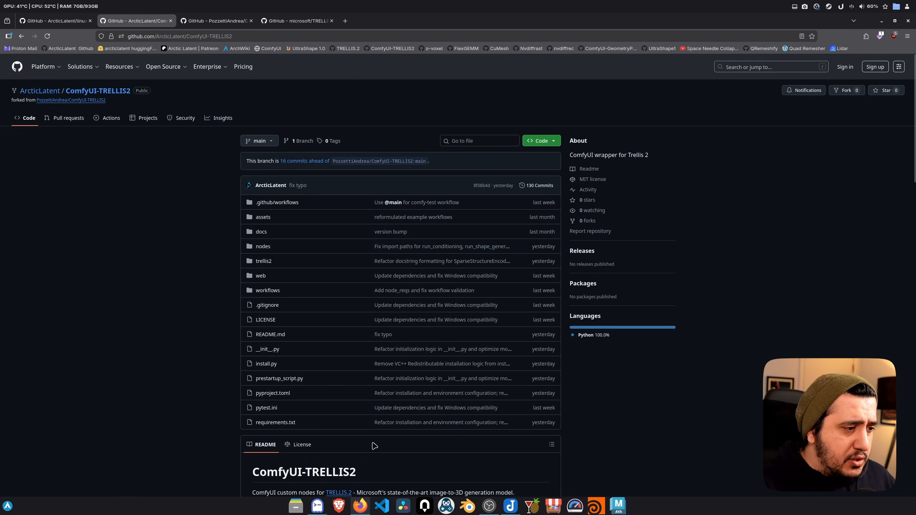
Step: Switch to the terminal and run ./install_comfyui.sh for ComfyUI with Flash Attention on an Arch-based distribution, entering the sudo password
click(317, 506)
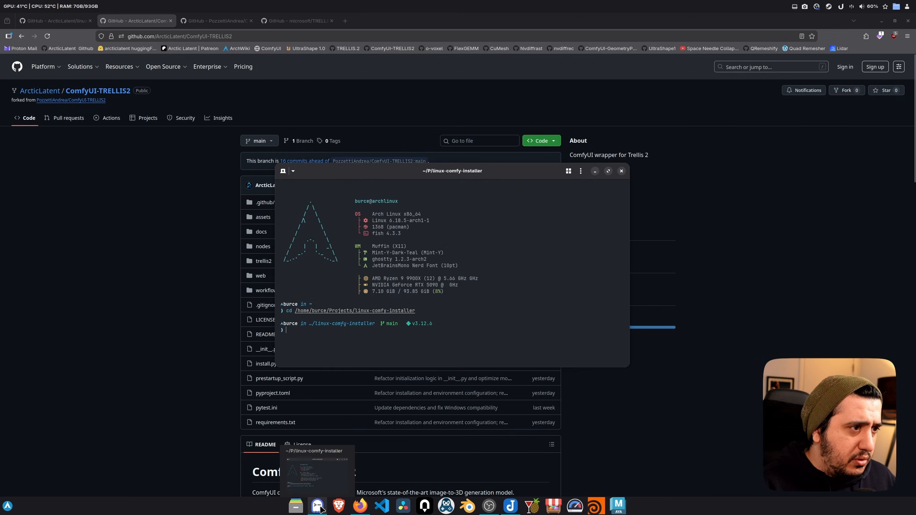
text(./install_comfyui.sh)
key(Return)
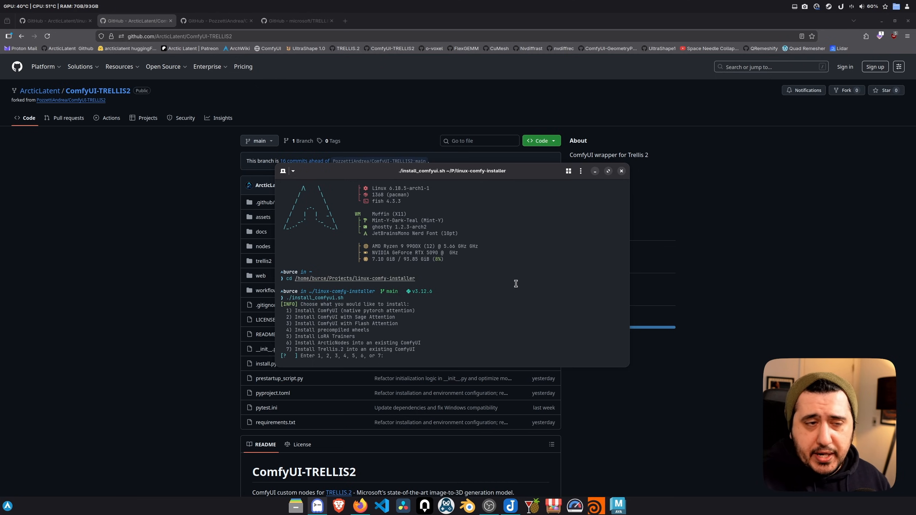
text(3)
key(Return)
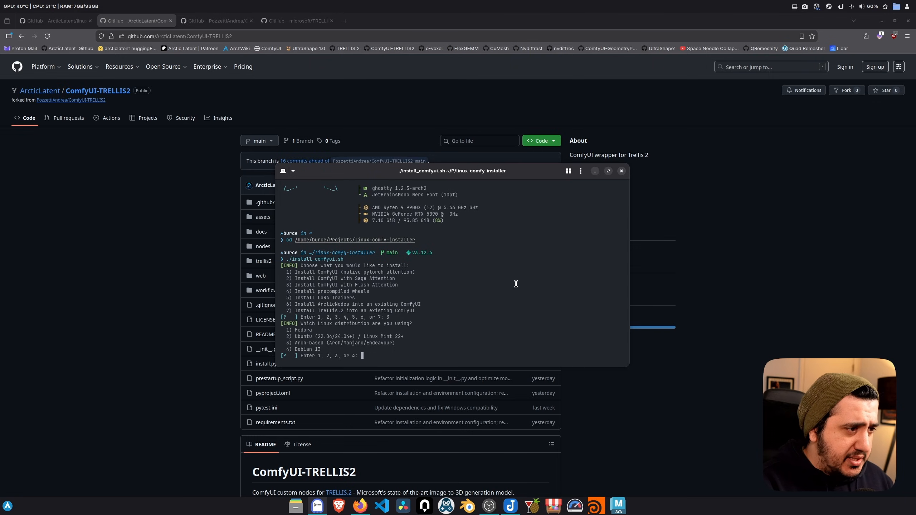
text(3)
key(Return)
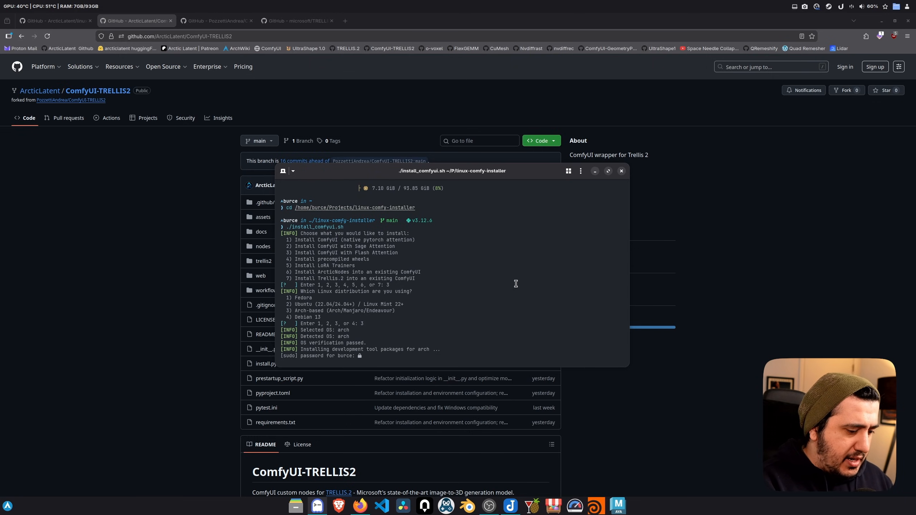
key(Return)
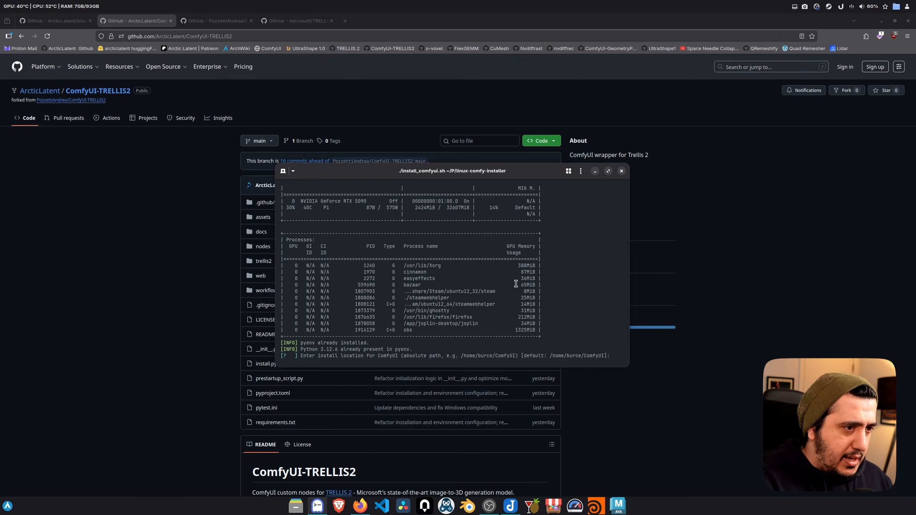
Step: Try to install ComfyUI into a comfyTrellis2 folder in the home directory, declining the ArcticNodes custom nodes
text(/home/)
drag(624, 364, 721, 371)
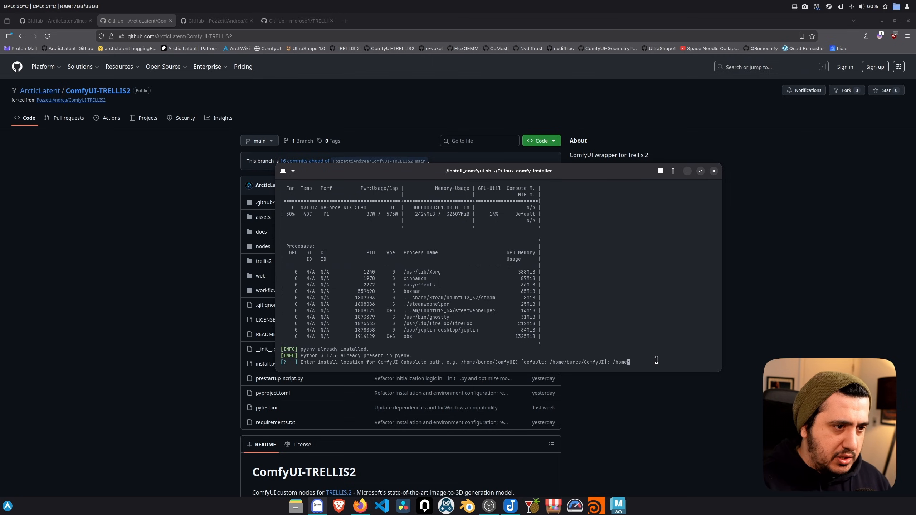
key(Right)
key(BackSpace)
key(BackSpace)
key(BackSpace)
text(/burce/)
text(com)
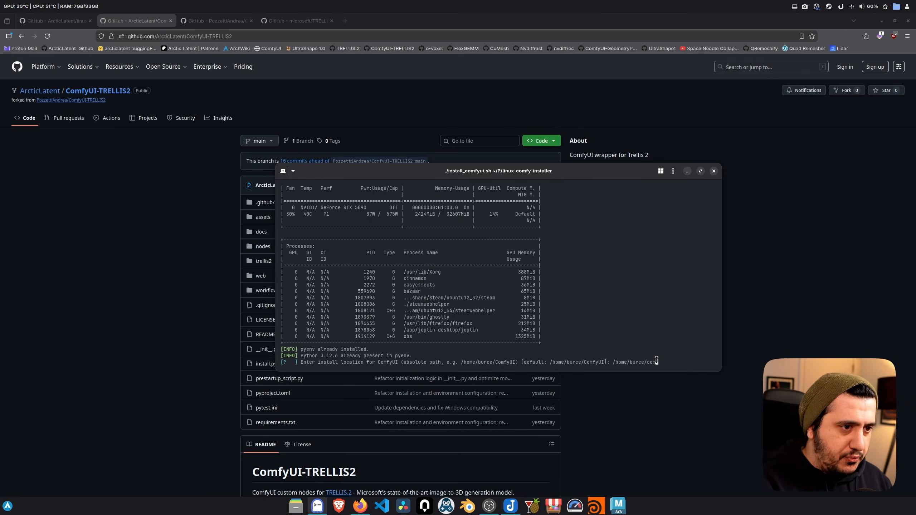
text(fyTrellis2)
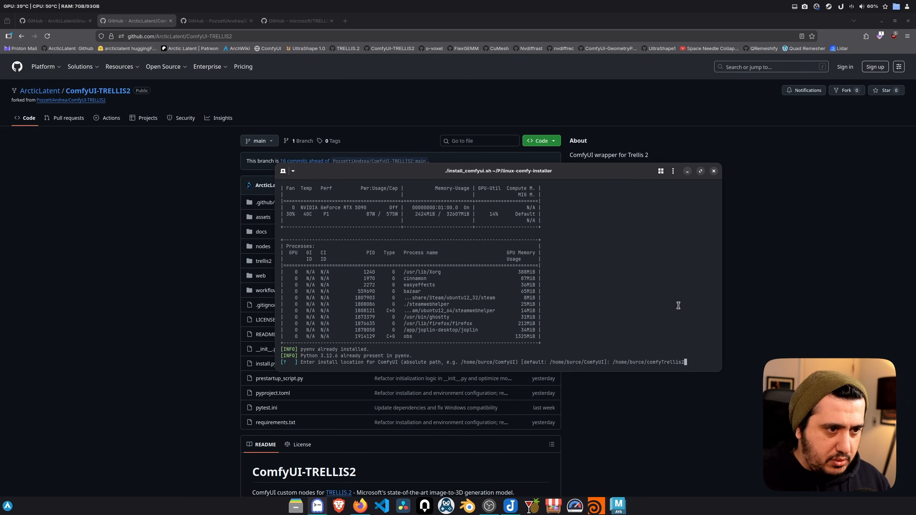
key(Return)
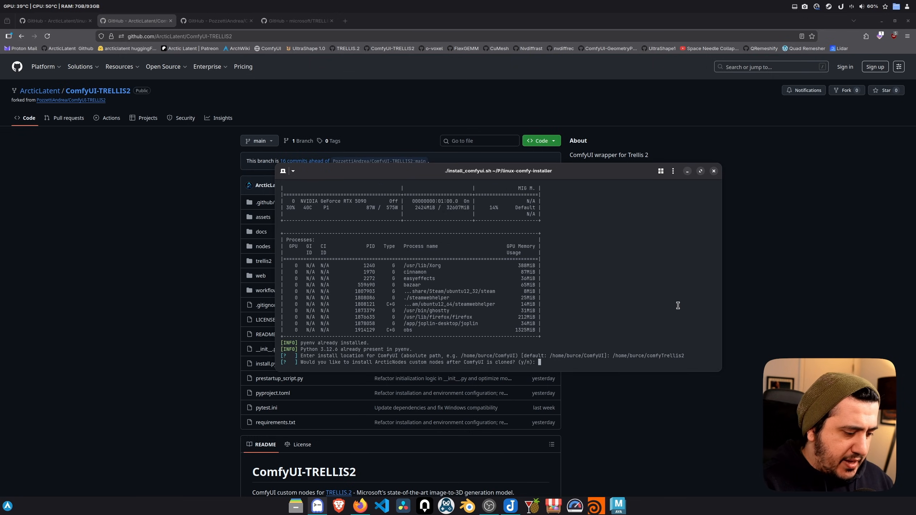
text(n)
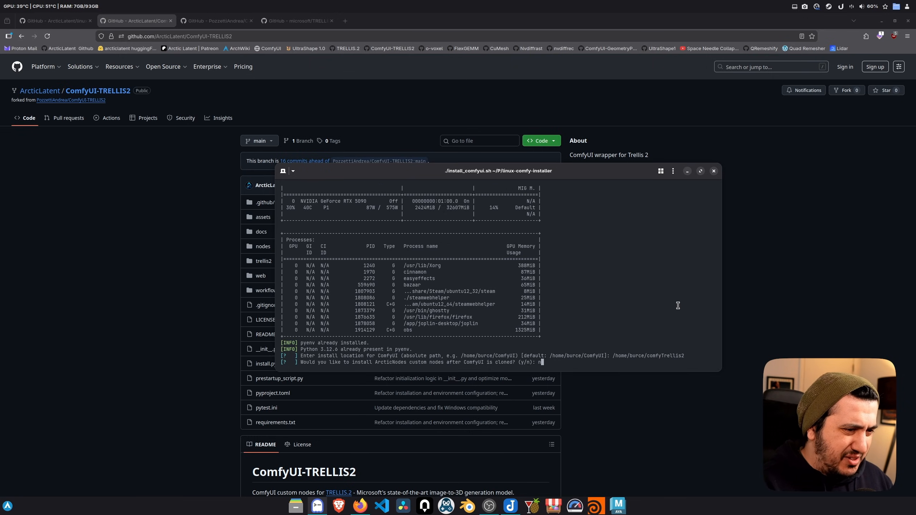
key(Return)
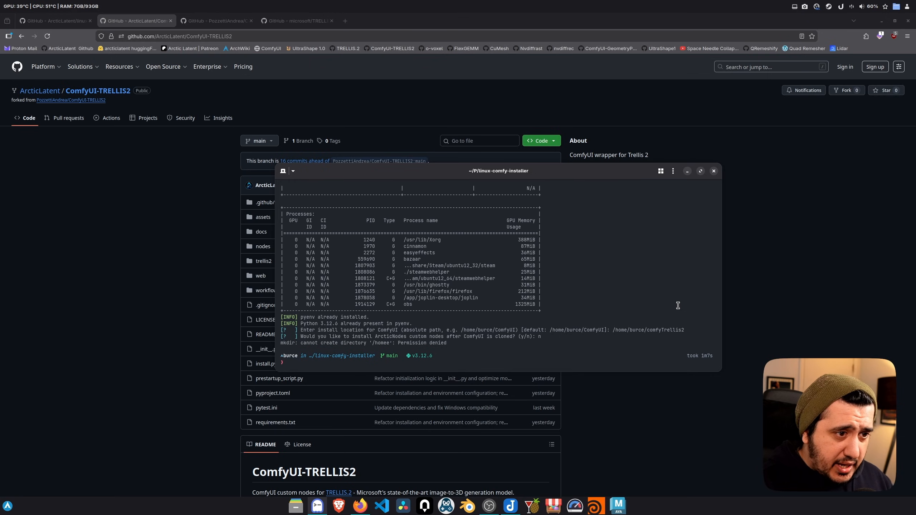
Step: Rerun ./install_comfyui.sh, choosing ComfyUI with Flash Attention and the Arch-based distribution
key(Up)
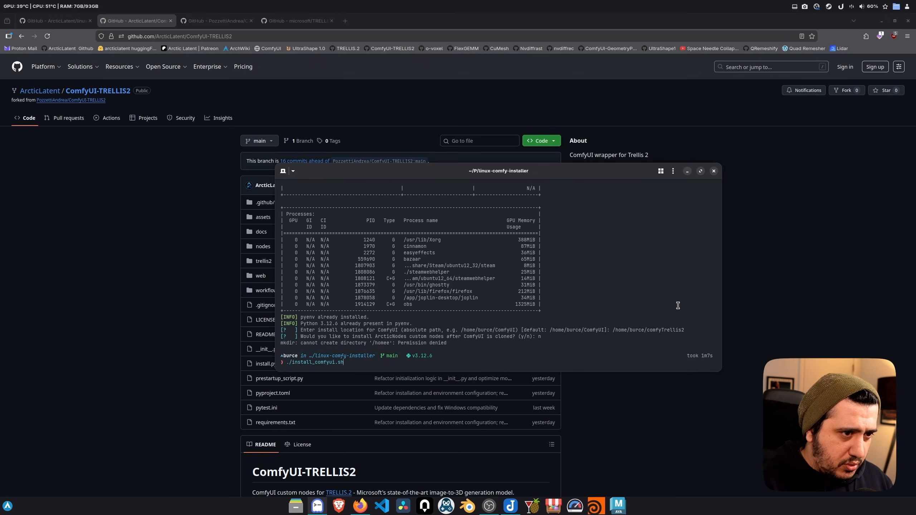
key(Return)
text(3)
key(Return)
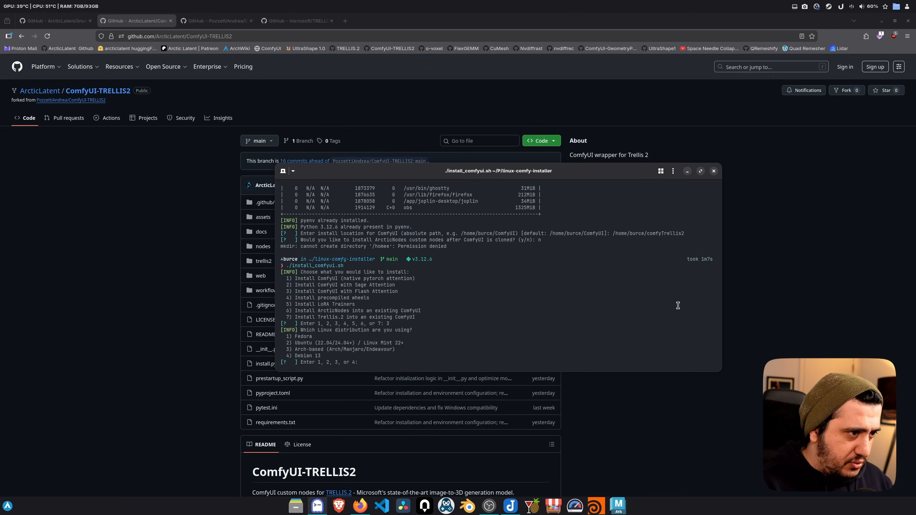
text(3)
key(Return)
Step: Set the ComfyUI install location to comfyTrellis2 in the home directory and decline the ArcticNodes custom nodes
text(/ho)
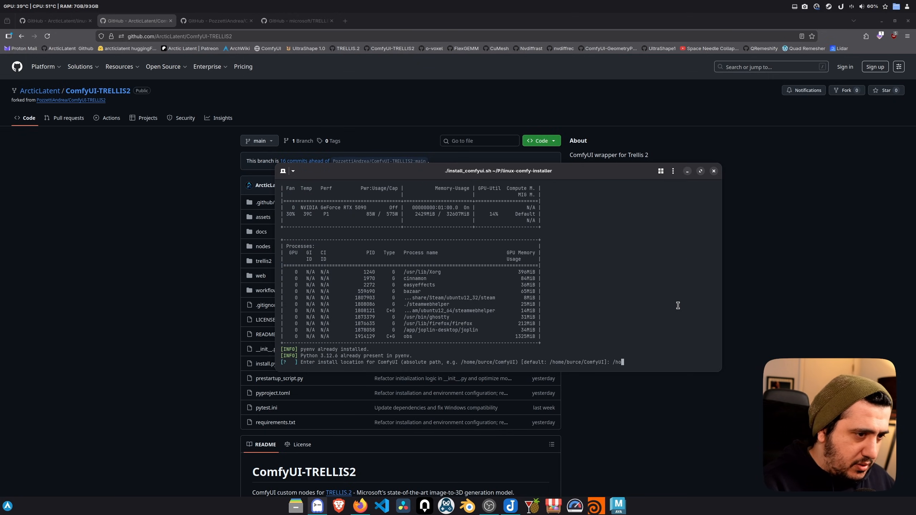
text(me/burce/comfyTrellis2)
key(Return)
text(n)
key(Return)
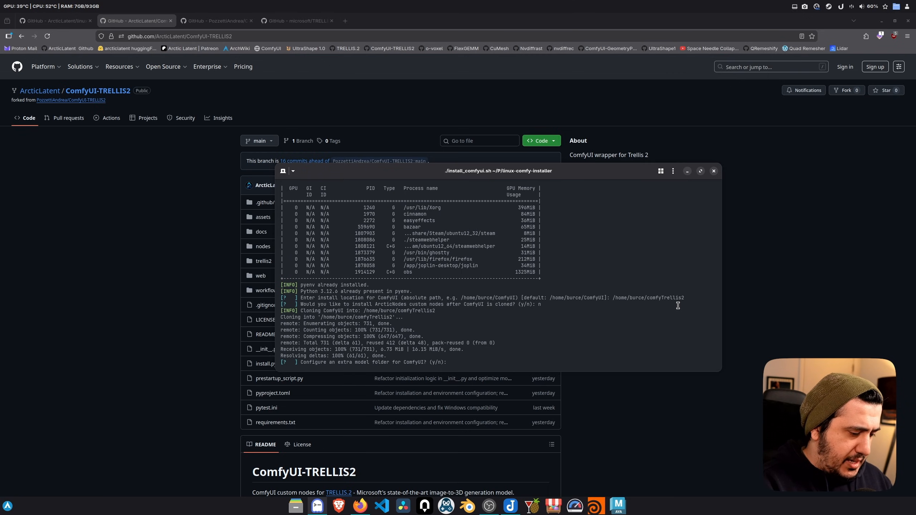
Step: Decline configuring an extra model folder and approve installing the ComfyUI dependencies and PyTorch
text(n)
key(Return)
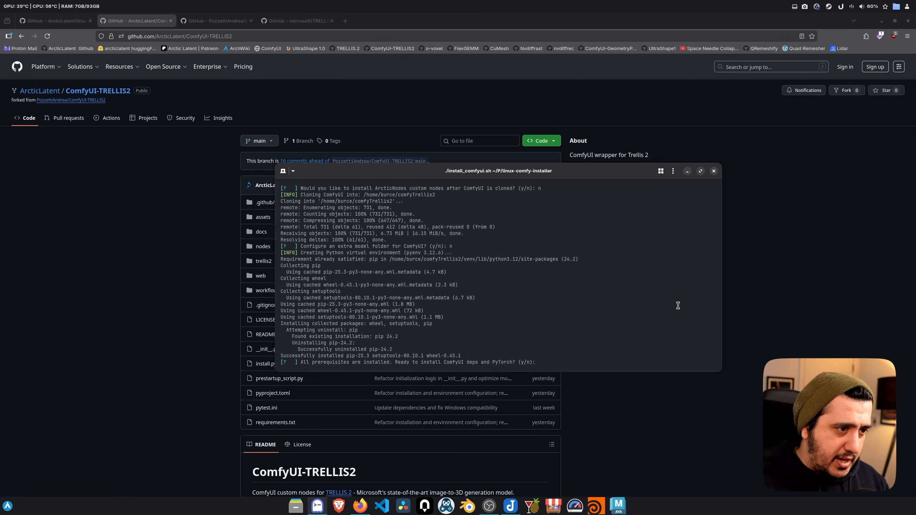
text(y)
key(Return)
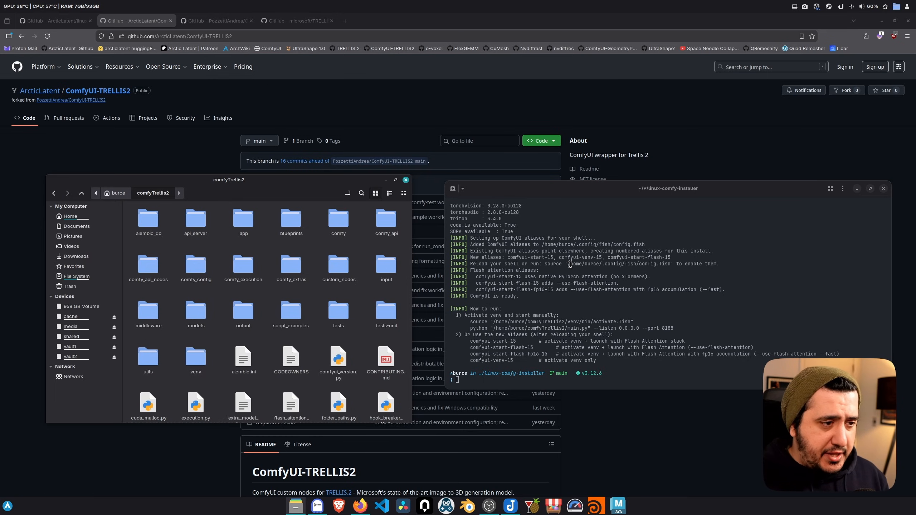
Step: Copy the comfyui-start-flash-15 alias, and run ./install_comfyui.sh with option 7 to install Trellis.2 into the existing comfyTrellis2 folder
drag(534, 349, 470, 350)
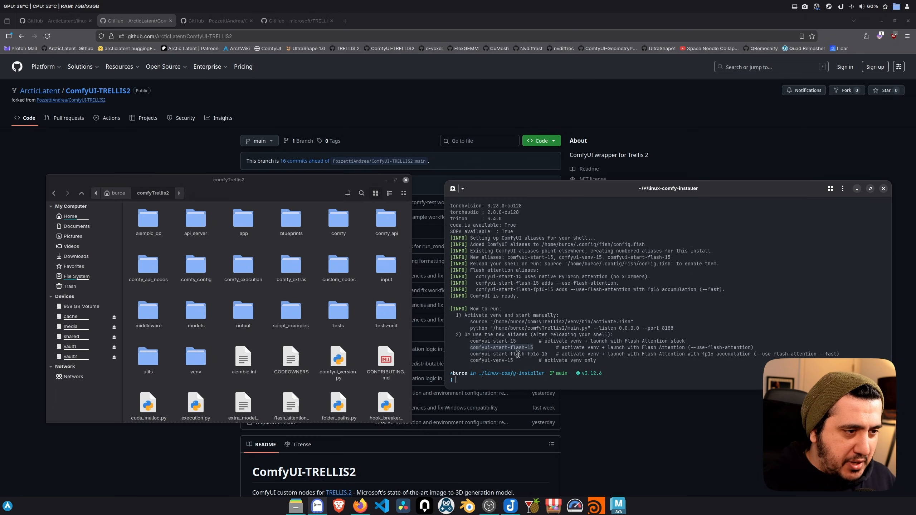
key(ctrl+shift+c)
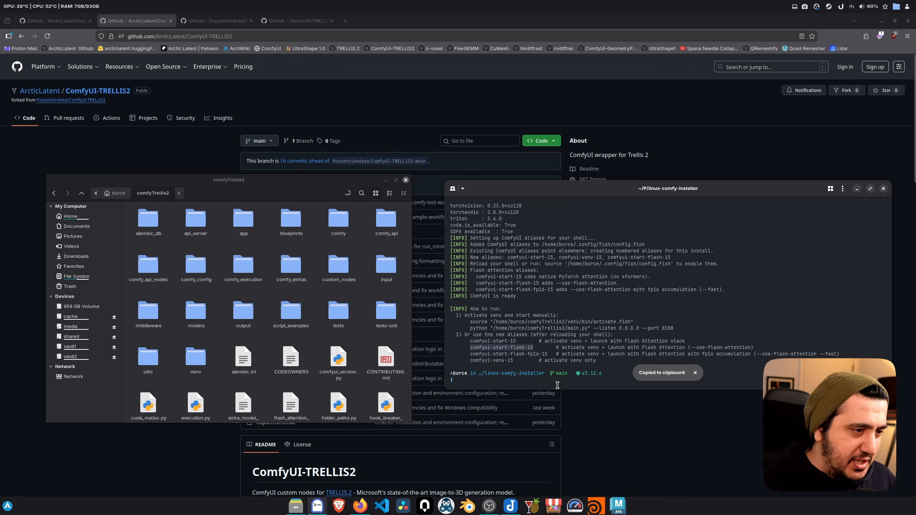
click(556, 382)
key(Up)
key(Return)
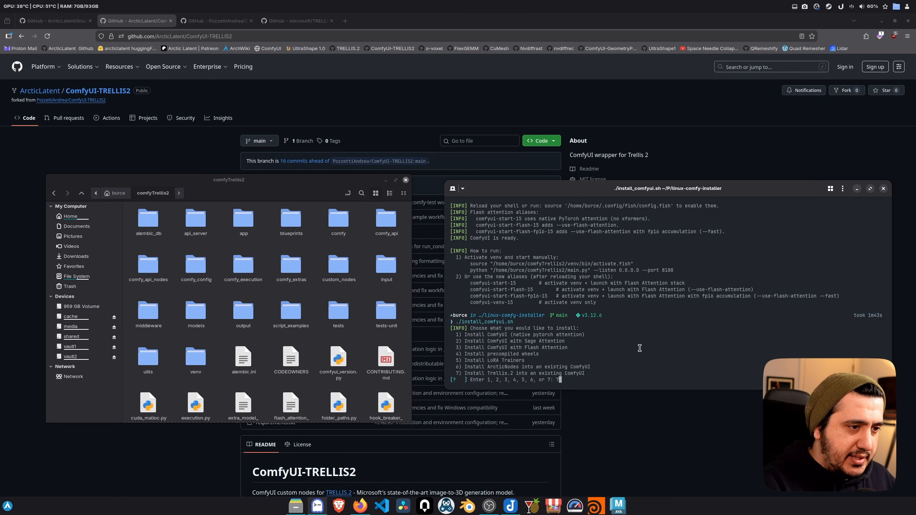
key(Return)
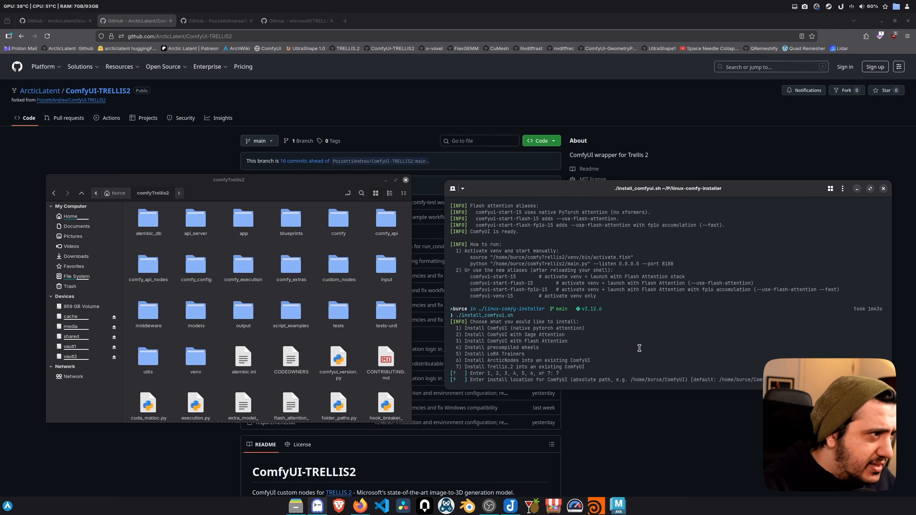
key(Return)
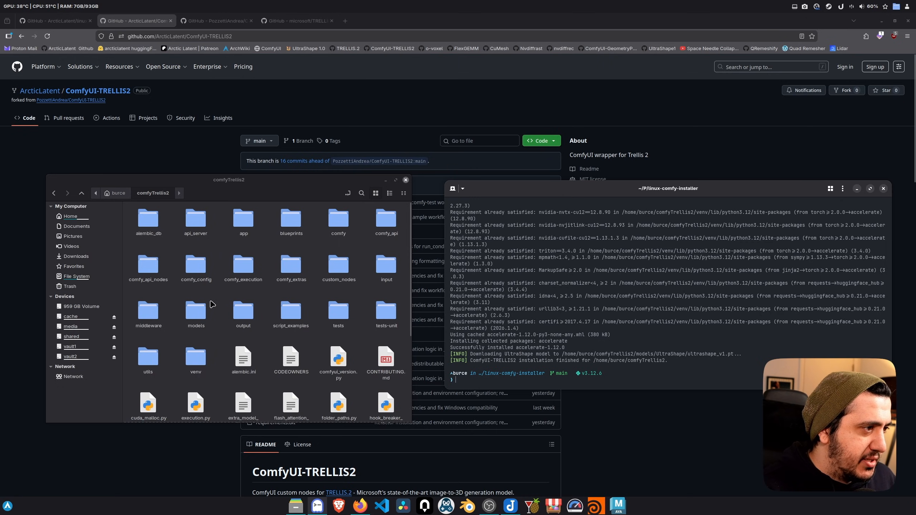
Step: Inspect the installed ComfyUI-GeometryPack, ComfyUI-TRELLIS2 and ComfyUI-UltraShape1 folders inside comfyTrellis2's custom_nodes folder
double_click(338, 267)
click(148, 235)
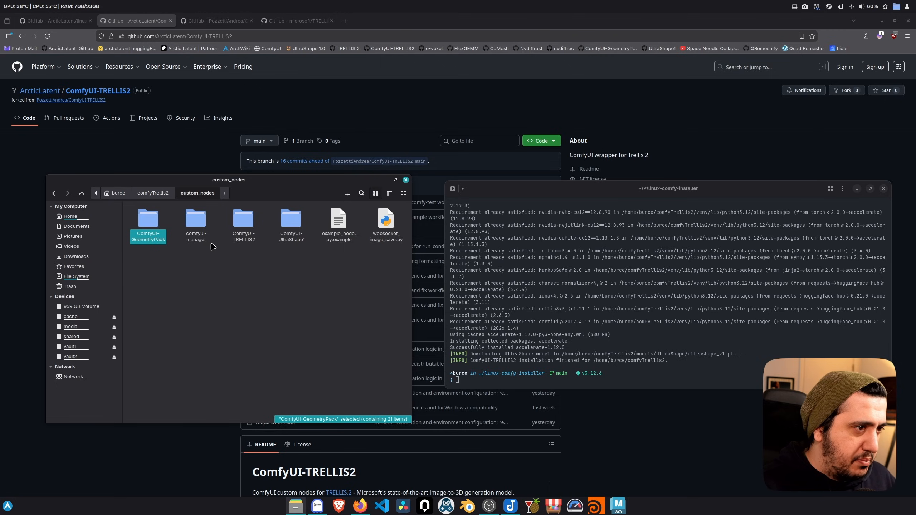
key(Right)
key(Right)
click(291, 230)
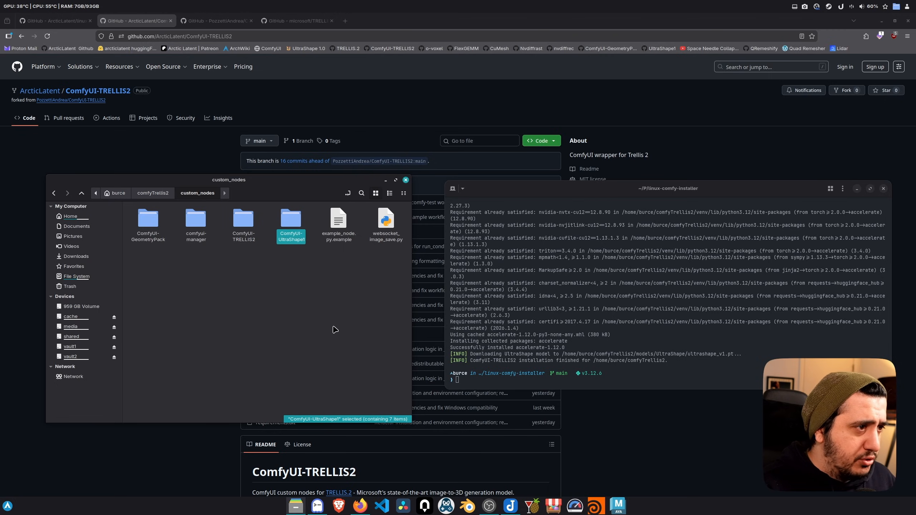
Step: Launch ComfyUI with Flash Attention from a new terminal session using the comfyui-start-flash-15 alias
click(452, 188)
drag(579, 189, 532, 199)
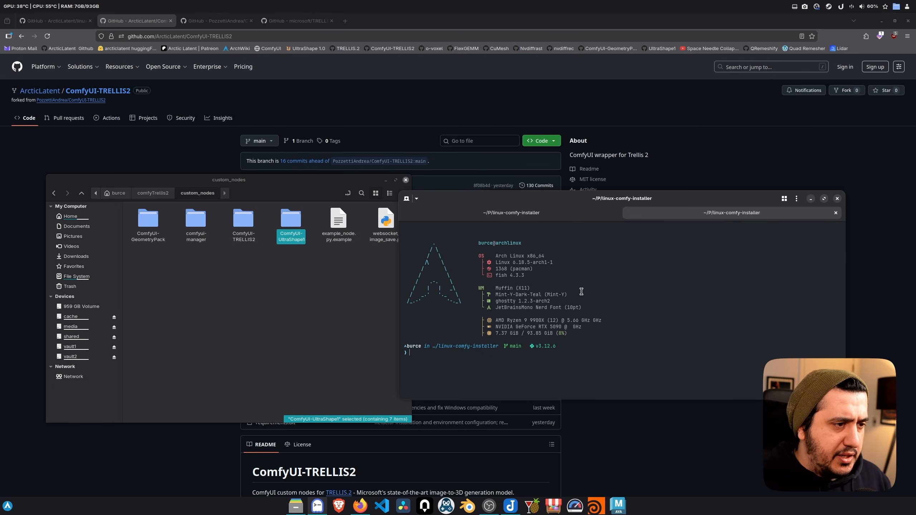
key(Up)
key(Return)
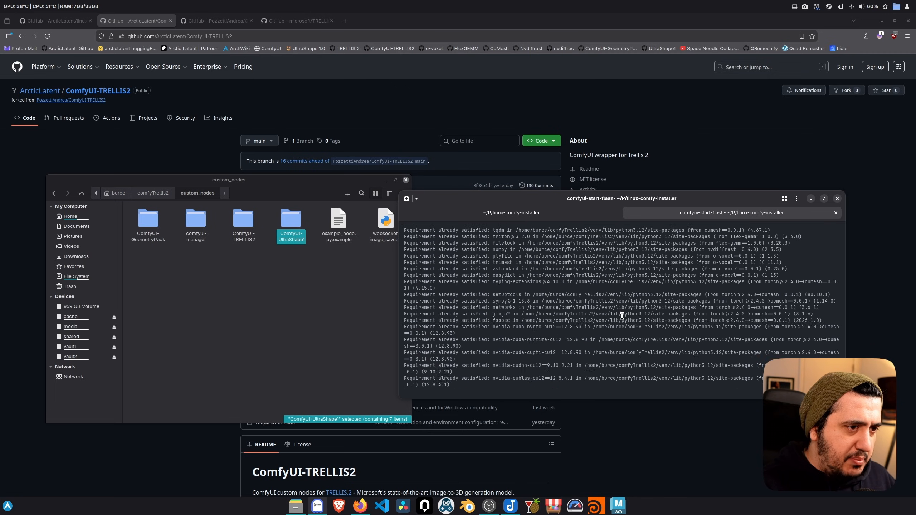
Step: Examine the ComfyUI startup log in the terminal for the installation of the TRELLIS2 CUDA wheels
scroll(624, 314, up, 3)
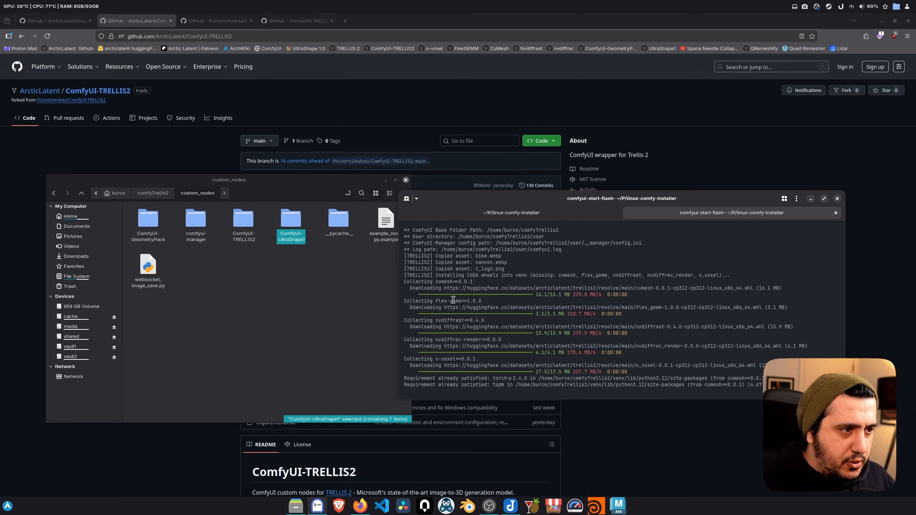
drag(434, 284, 458, 360)
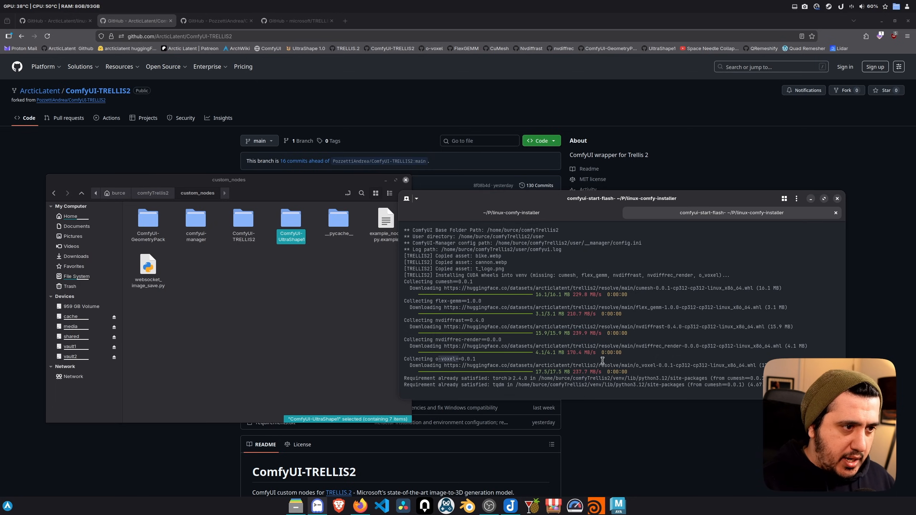
drag(500, 346, 585, 347)
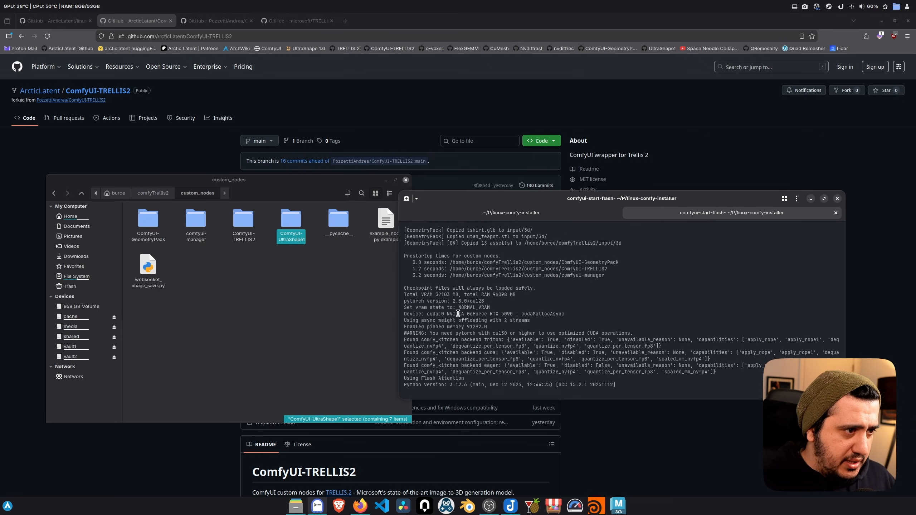
scroll(455, 327, up, 10)
scroll(459, 327, up, 6)
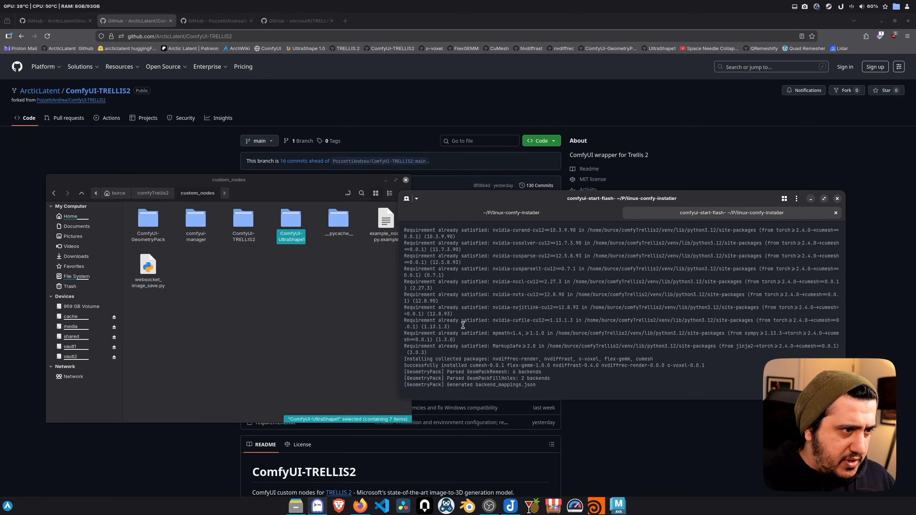
scroll(471, 319, down, 15)
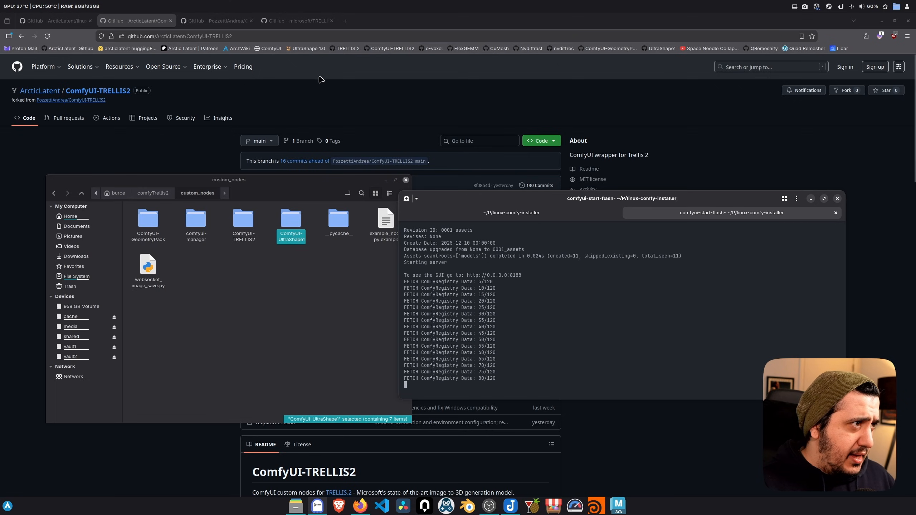
Step: Open ComfyUI in the browser, install the ComfyUI-Crystools custom node through the ComfyUI Manager, and restart and refresh ComfyUI
click(385, 29)
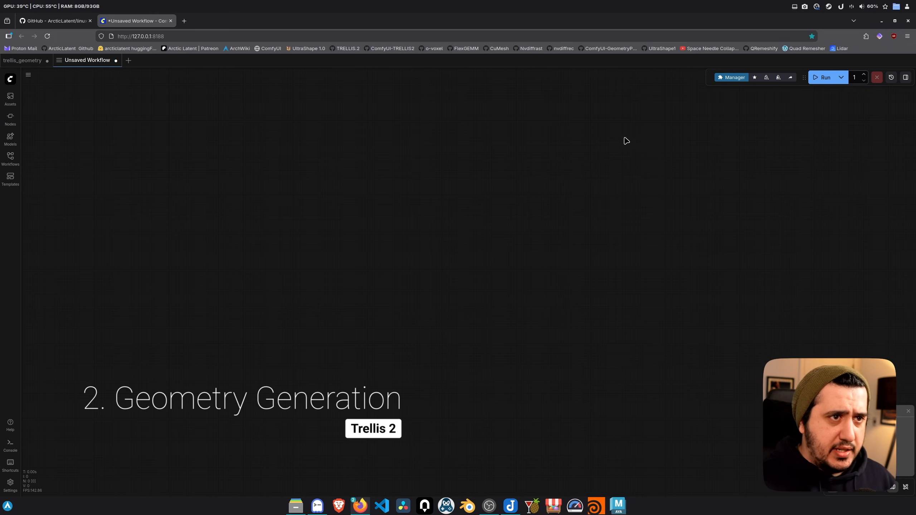
click(732, 77)
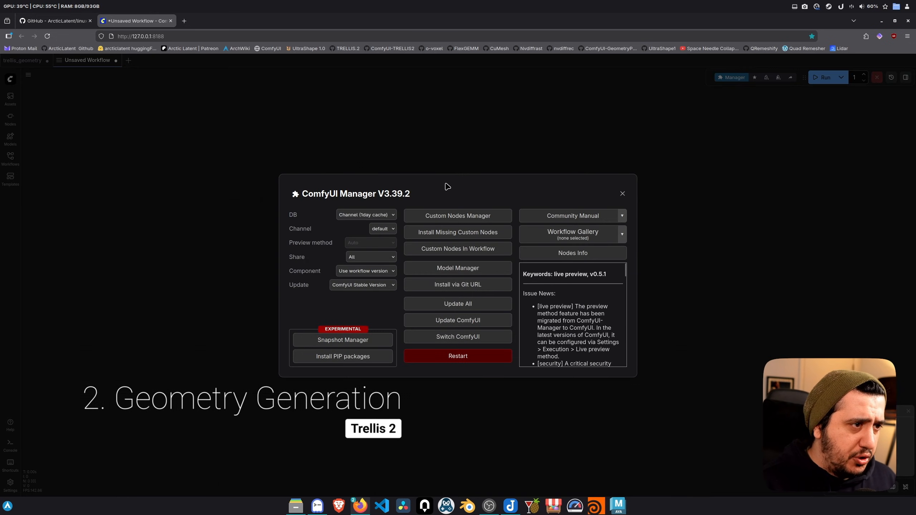
click(465, 217)
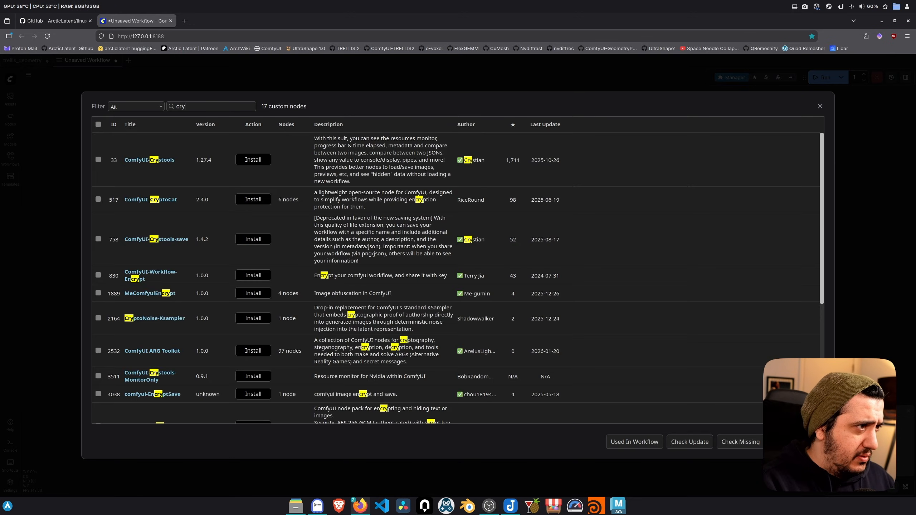
click(257, 162)
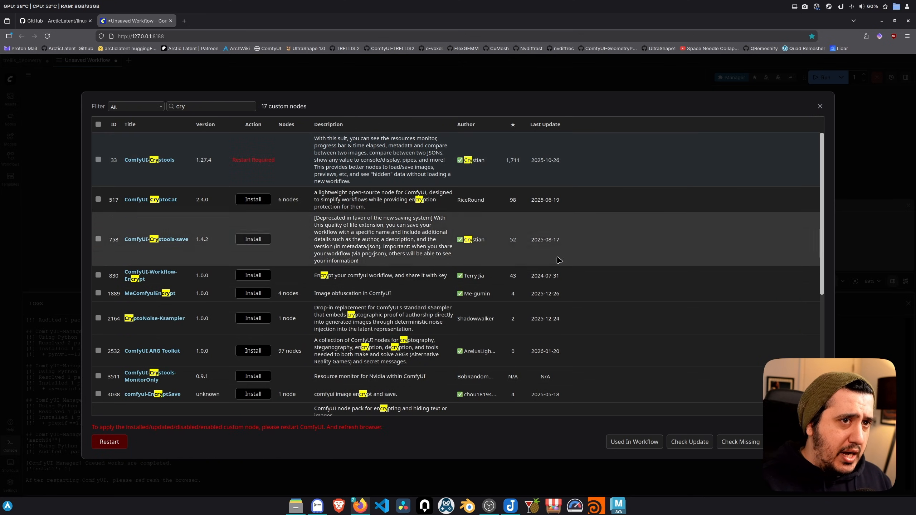
click(113, 446)
click(507, 298)
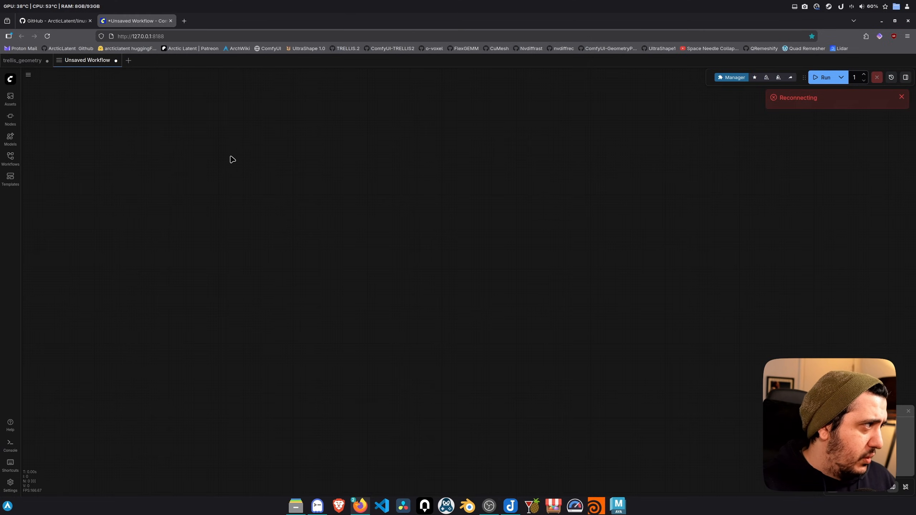
click(499, 293)
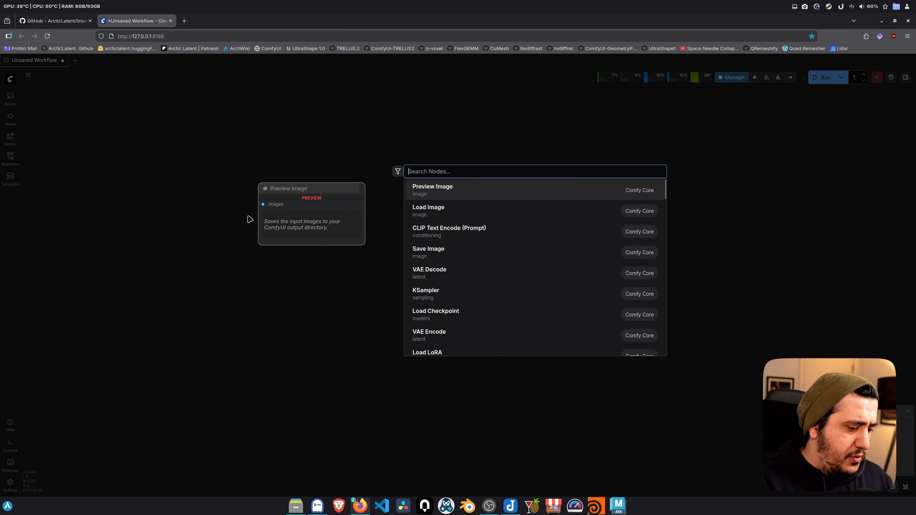
Step: Add a Load Image node with cannon.webp as its image and enlarge the node slightly
text(load ima)
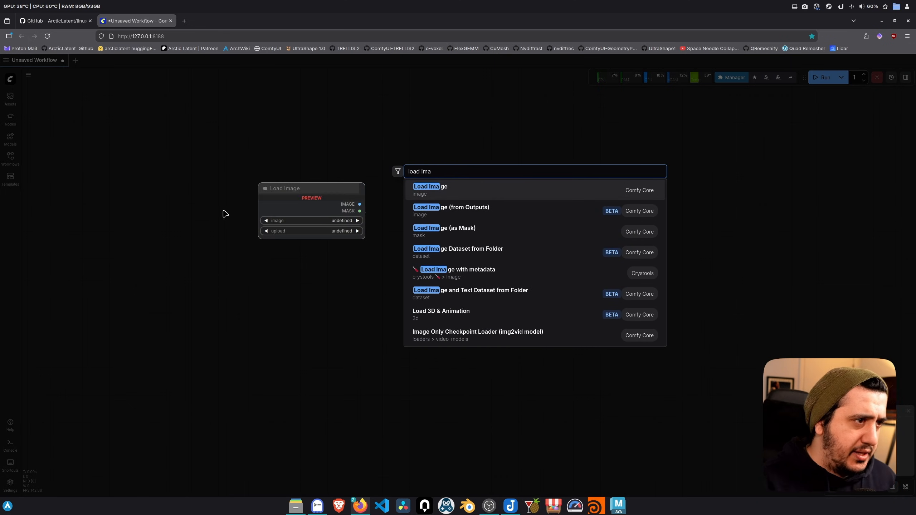
click(431, 189)
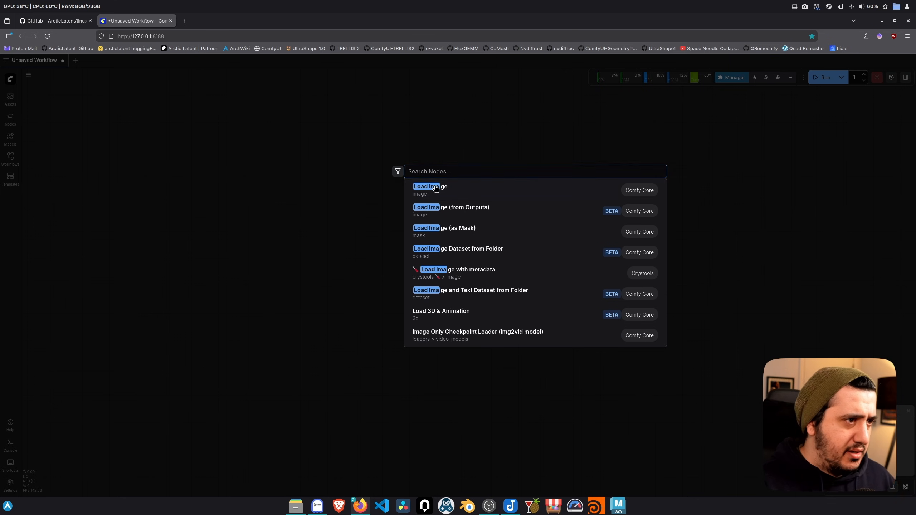
scroll(247, 209, up, 6)
click(243, 233)
click(255, 242)
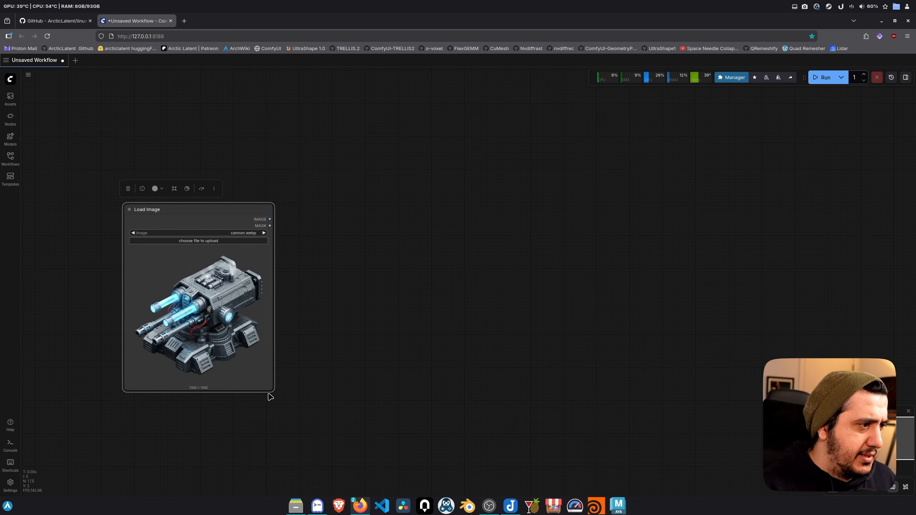
drag(273, 392, 293, 401)
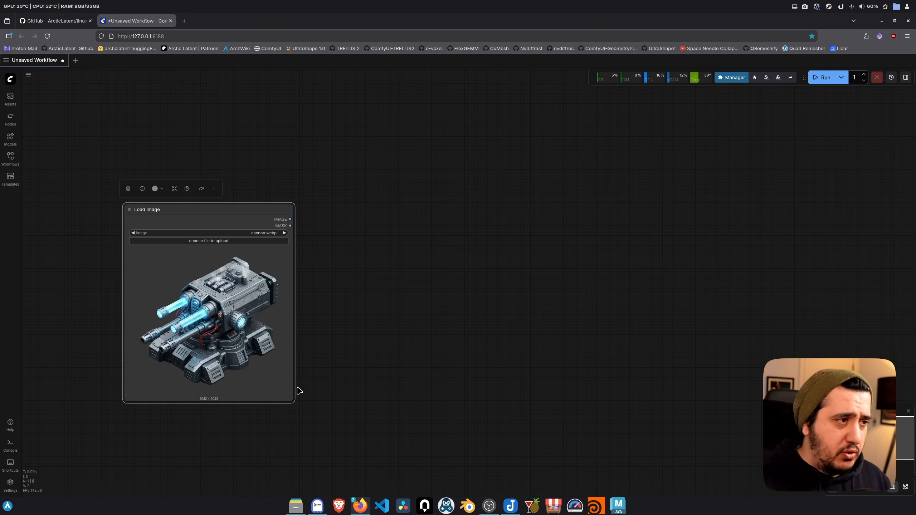
Step: Add an Upscale Image node to the workflow and place it beside the Load Image node
drag(405, 214, 354, 238)
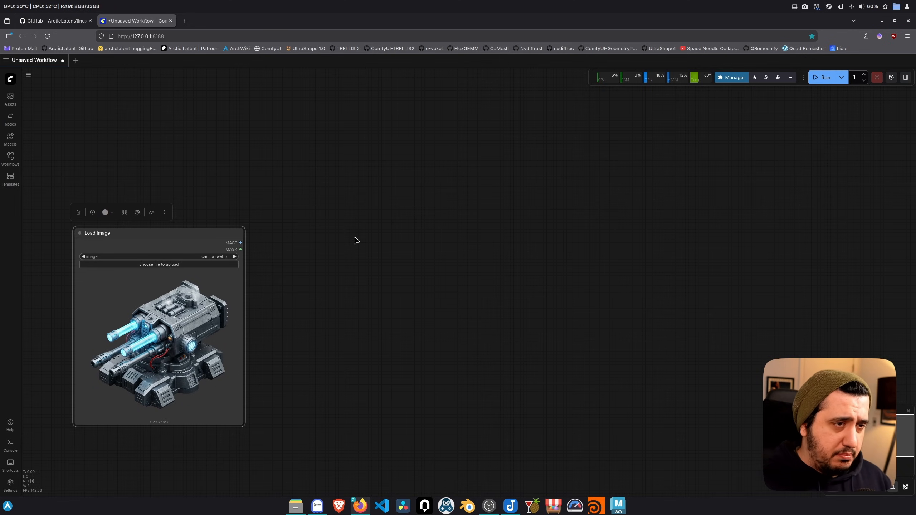
double_click(420, 228)
text(upscale)
click(464, 227)
drag(466, 220, 449, 265)
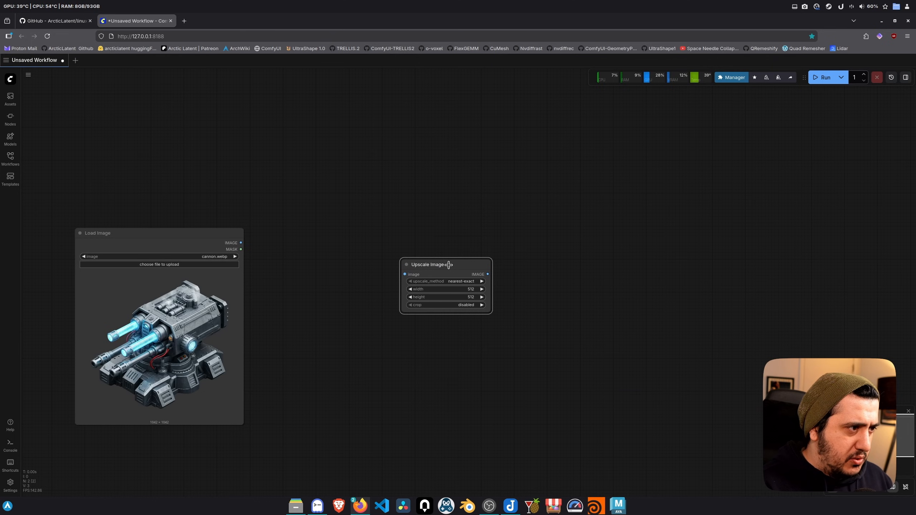
scroll(469, 293, up, 2)
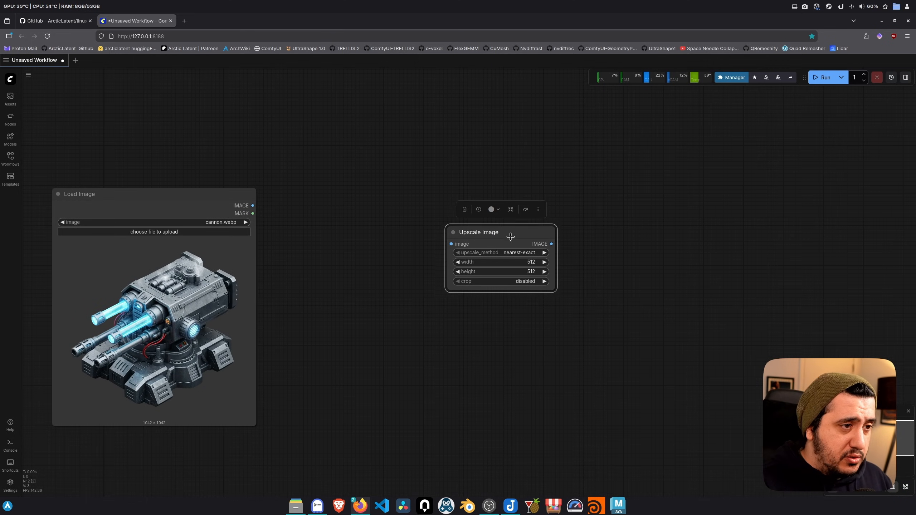
drag(518, 231, 490, 247)
Step: Set the Upscale Image node's width and height to 2048
click(498, 277)
text(2048)
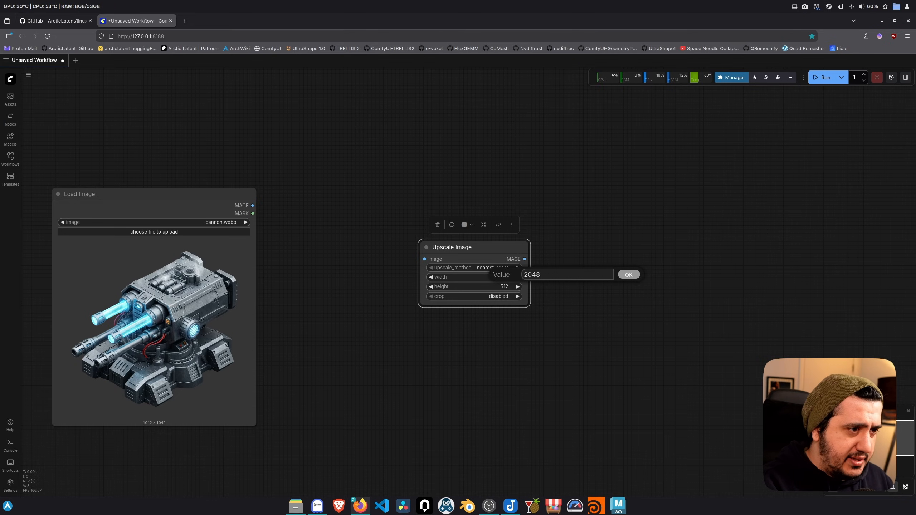
key(ctrl+a)
key(ctrl+c)
key(Return)
click(498, 286)
key(ctrl+v)
click(632, 287)
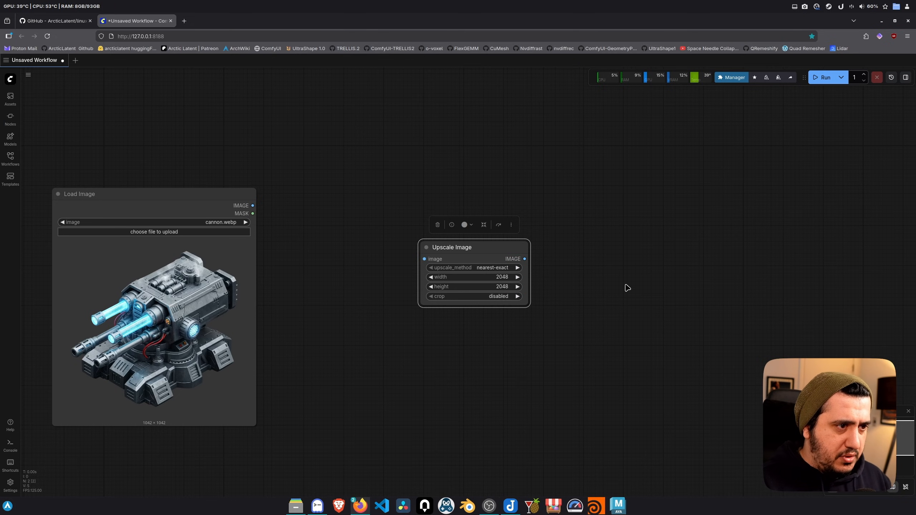
Step: Connect Load Image's IMAGE output to the Upscale Image input and align the two nodes
drag(485, 249, 462, 265)
drag(402, 275, 253, 206)
drag(473, 269, 447, 219)
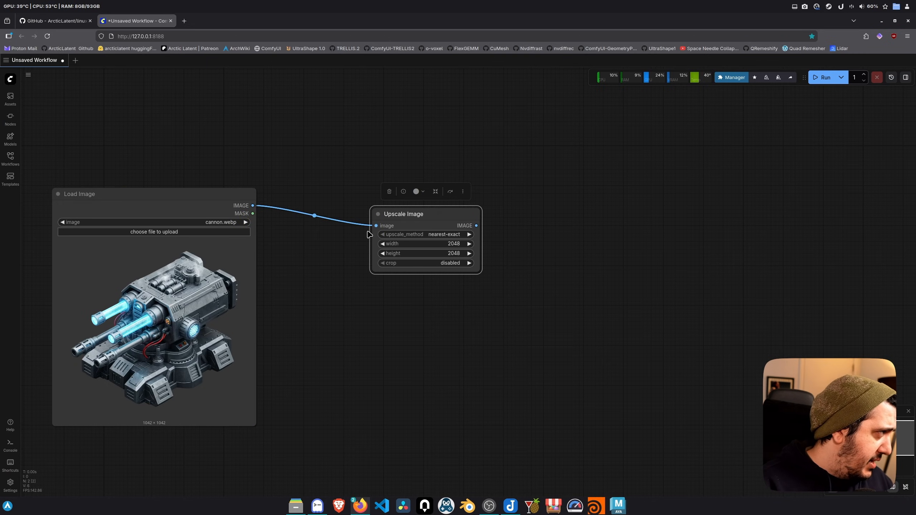
drag(446, 214, 453, 199)
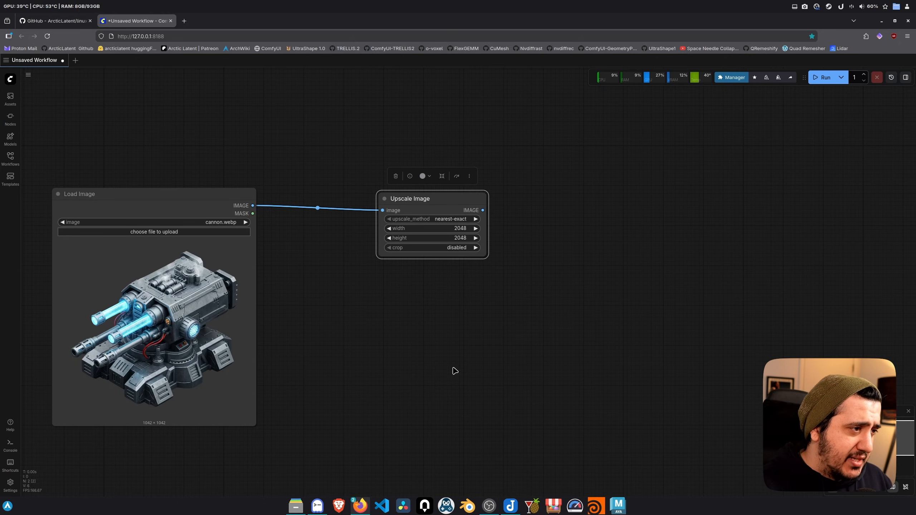
Step: Add a Resize Image/Mask node and place it below the Upscale Image node
double_click(407, 349)
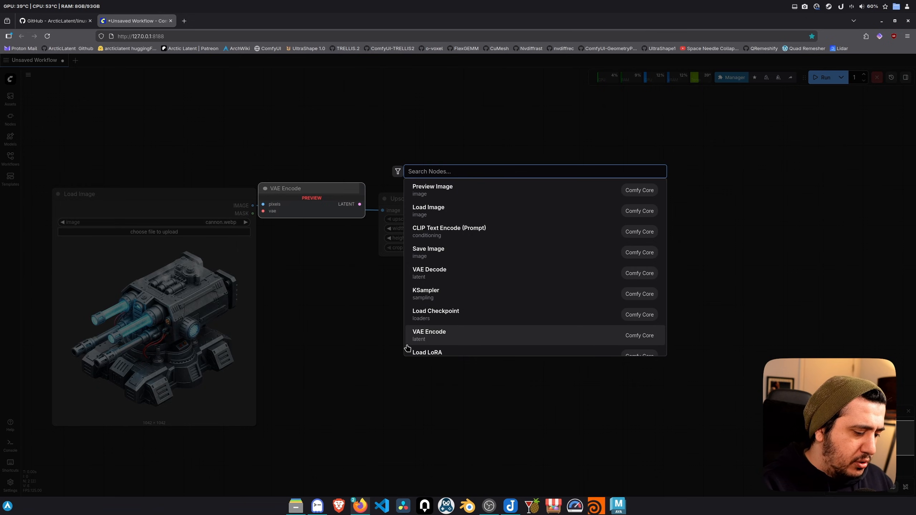
text(scale mask)
key(BackSpace)
key(BackSpace)
key(BackSpace)
key(BackSpace)
key(BackSpace)
key(BackSpace)
key(BackSpace)
key(BackSpace)
key(BackSpace)
key(BackSpace)
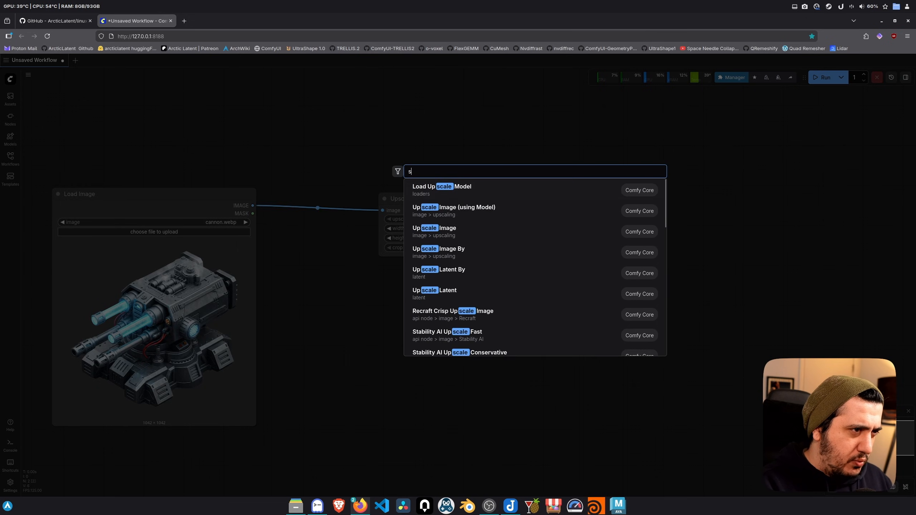
text(resize mask)
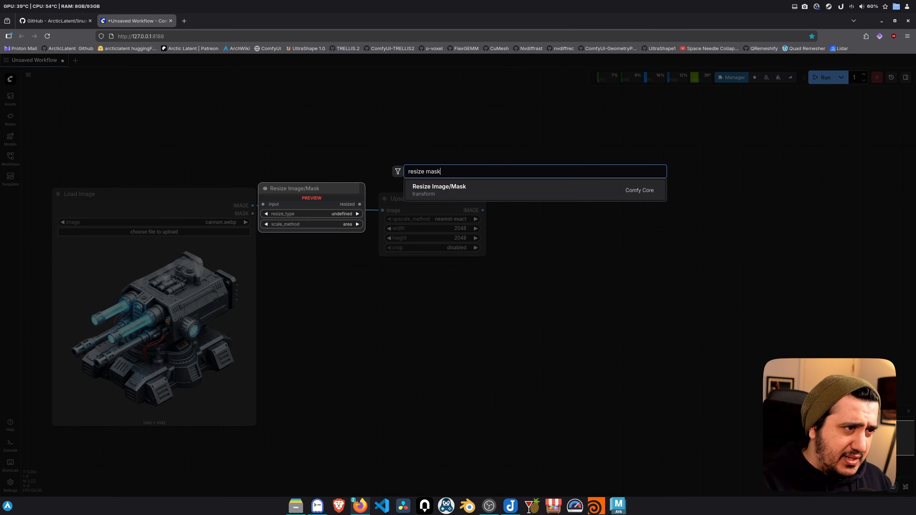
click(458, 189)
drag(451, 345, 423, 308)
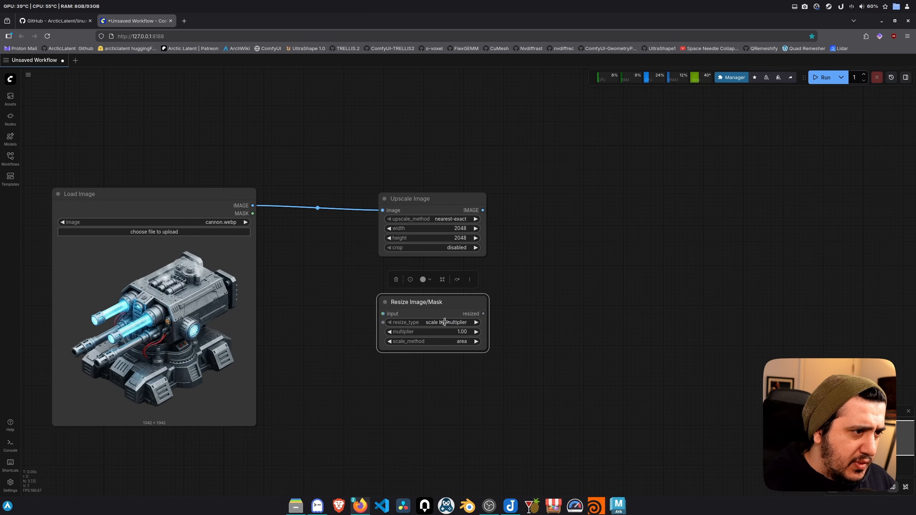
Step: Set Resize Image/Mask to scale dimensions at 2048 by 2048 with crop disabled and nearest-exact scaling, and feed it Load Image's MASK output
click(443, 322)
click(466, 340)
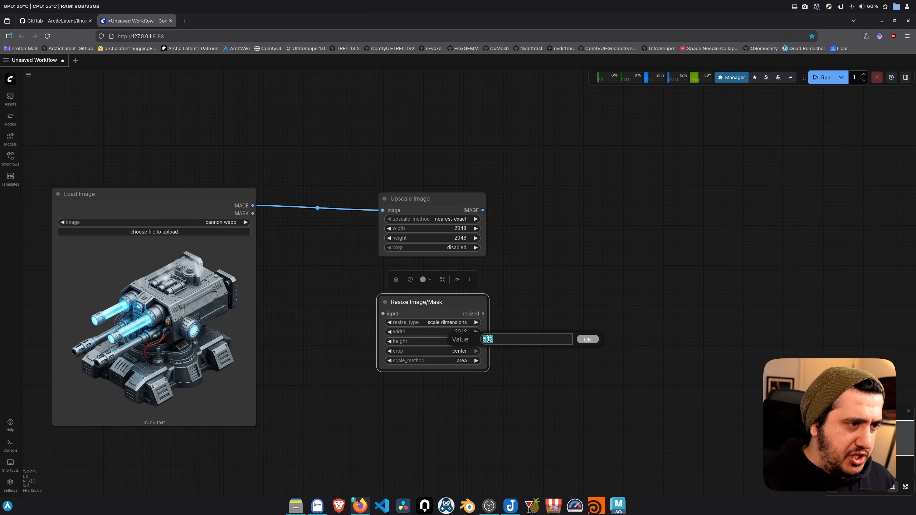
click(456, 351)
click(460, 352)
click(460, 361)
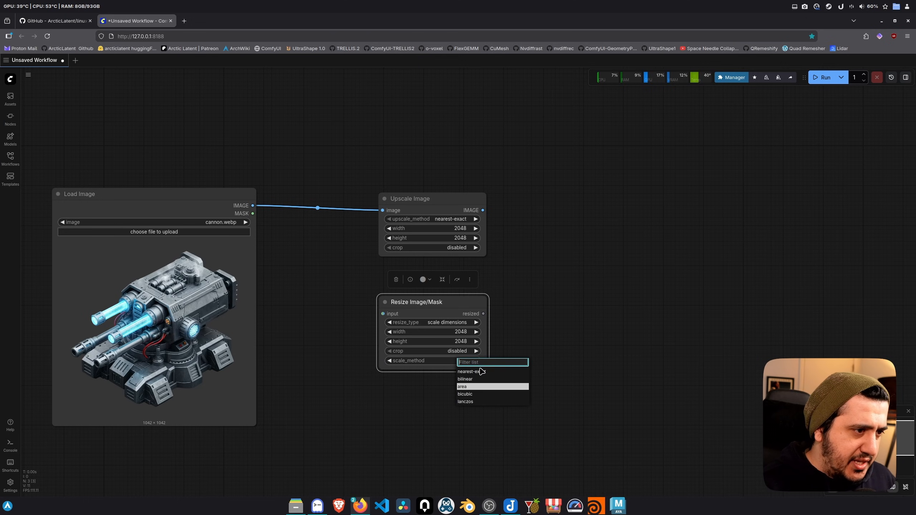
click(480, 377)
drag(383, 313, 253, 214)
Step: Chain an InvertMask node and a Preview Mask node onto the resized mask output, and enlarge the Preview Mask node
drag(483, 314, 574, 314)
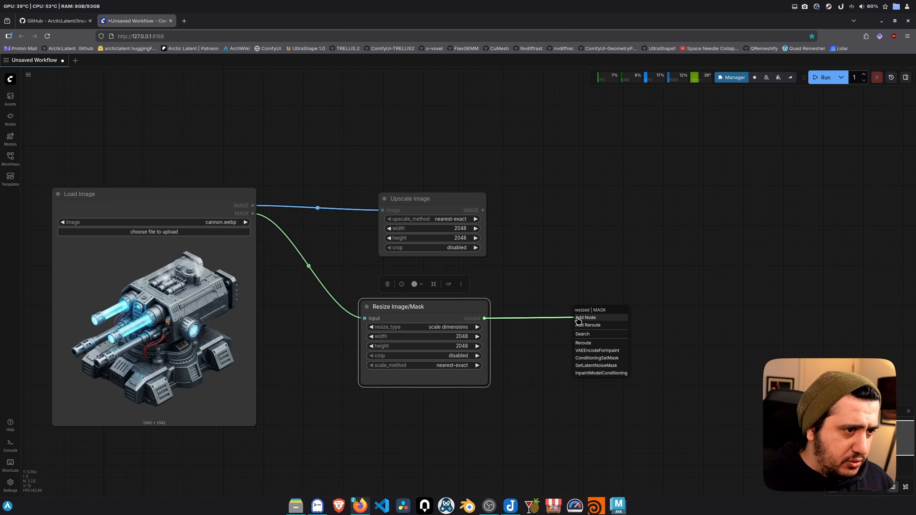
click(599, 334)
click(433, 235)
drag(499, 324, 573, 361)
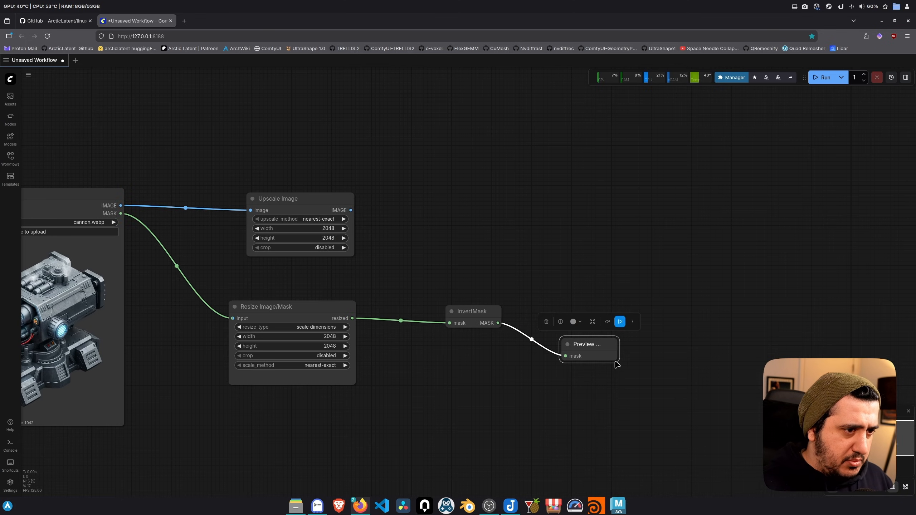
drag(614, 360, 718, 477)
Step: Add a TRELLIS.2 Get Conditioning node and connect the upscaled image and the inverted mask to its image and mask inputs
drag(505, 234, 556, 278)
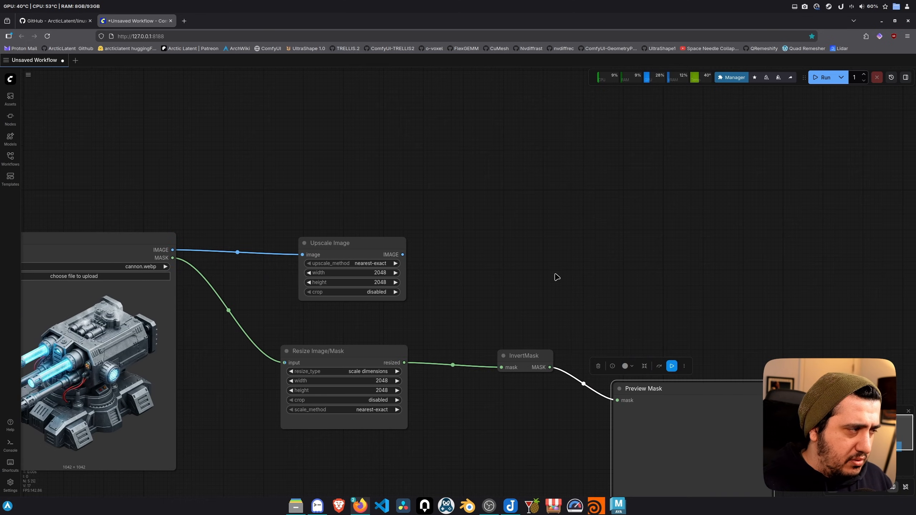
drag(552, 240, 469, 240)
double_click(506, 231)
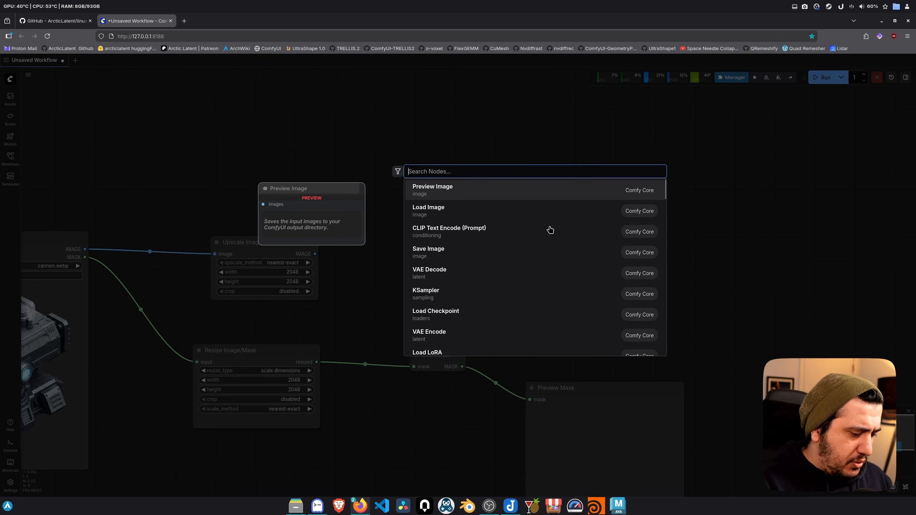
text(trellis)
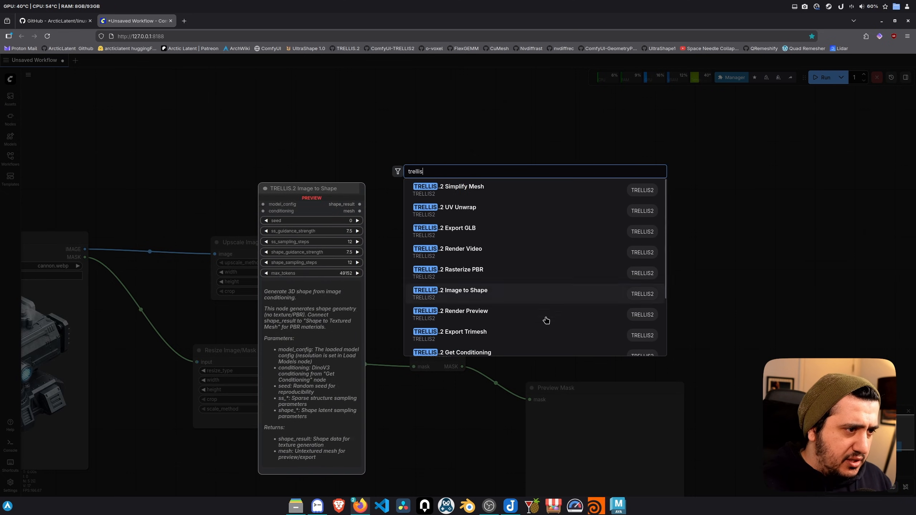
scroll(527, 332, down, 1)
click(505, 352)
drag(600, 223, 581, 217)
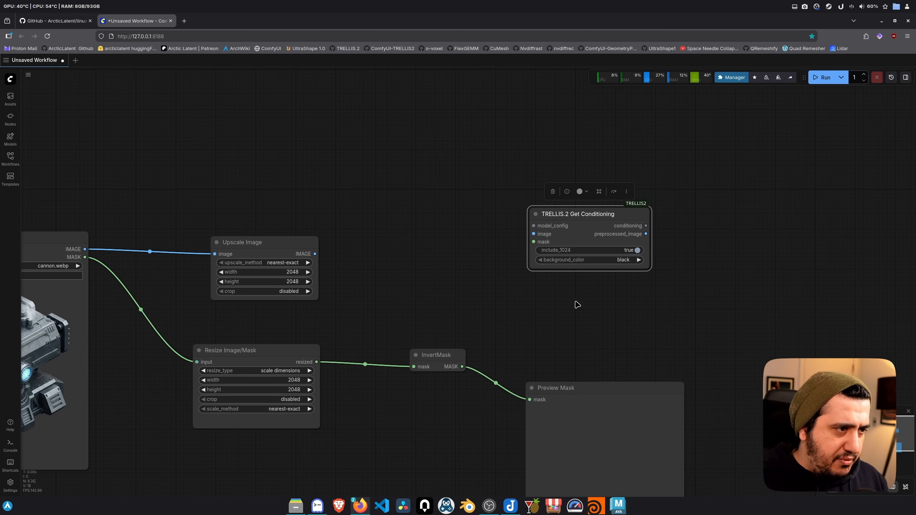
drag(536, 232, 318, 253)
drag(536, 240, 468, 364)
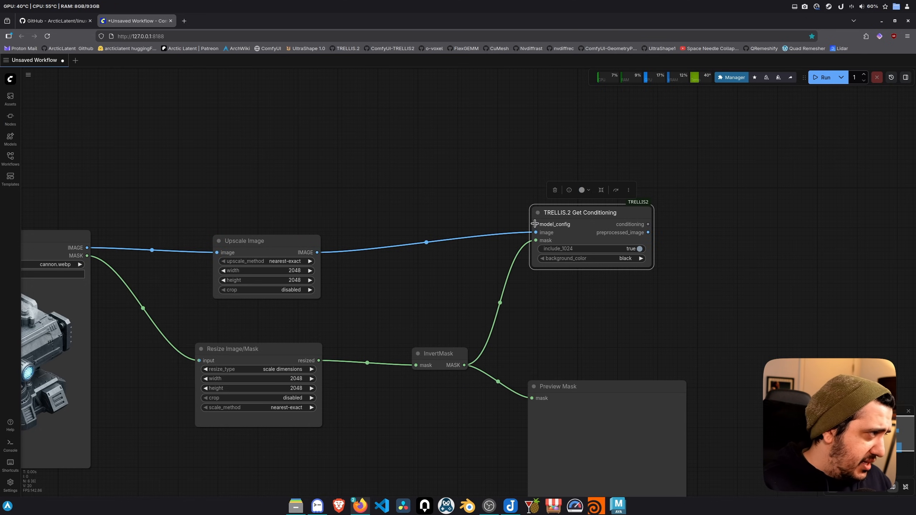
Step: Add a Load TRELLIS.2 Models node feeding Get Conditioning's model_config input and place it above the Upscale Image node
drag(536, 224, 408, 182)
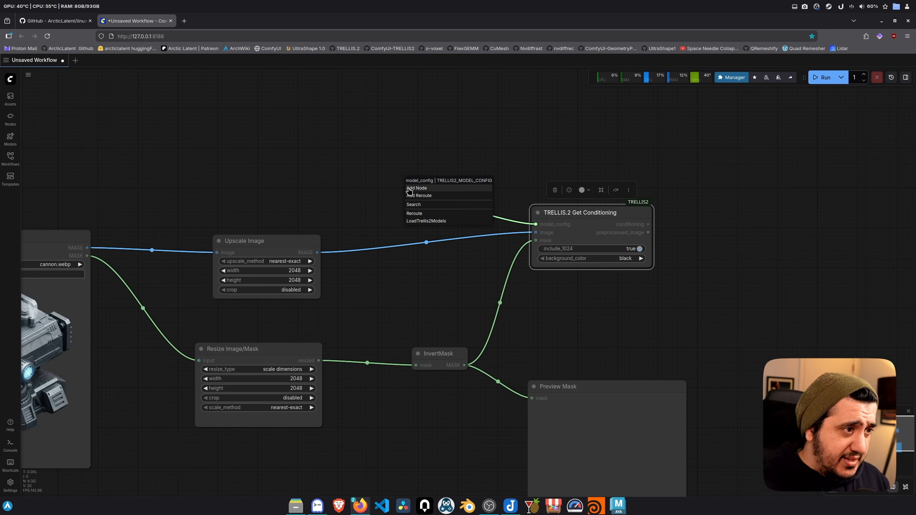
click(432, 221)
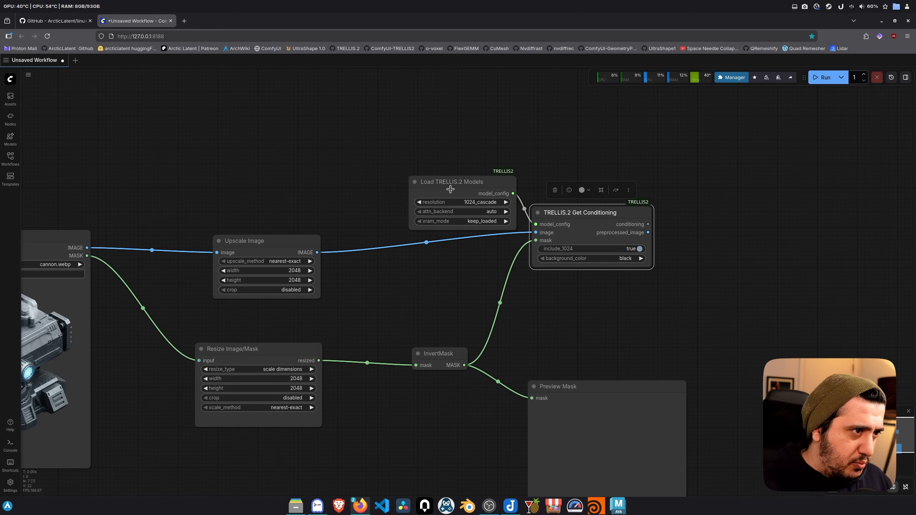
drag(457, 181, 337, 133)
Step: Keep the model loader's resolution at 1024_cascade and set its attn_backend to flash_attn
click(376, 151)
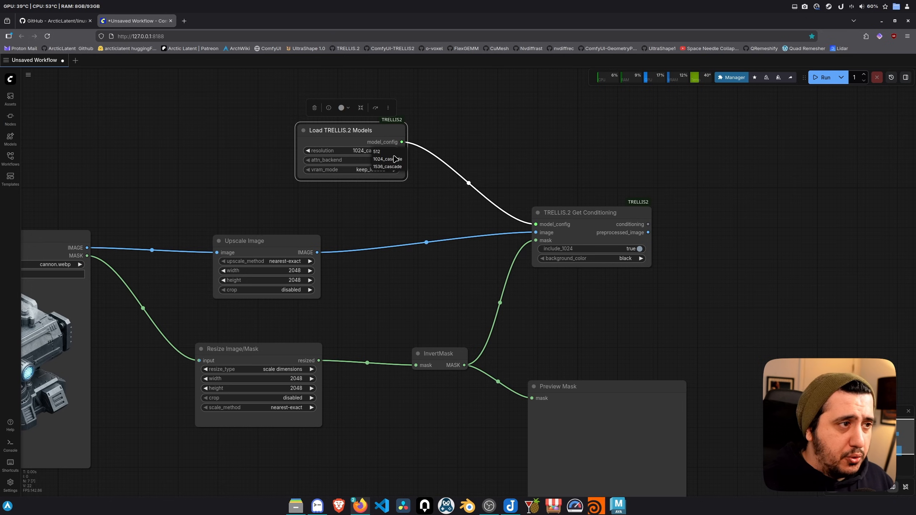
click(495, 156)
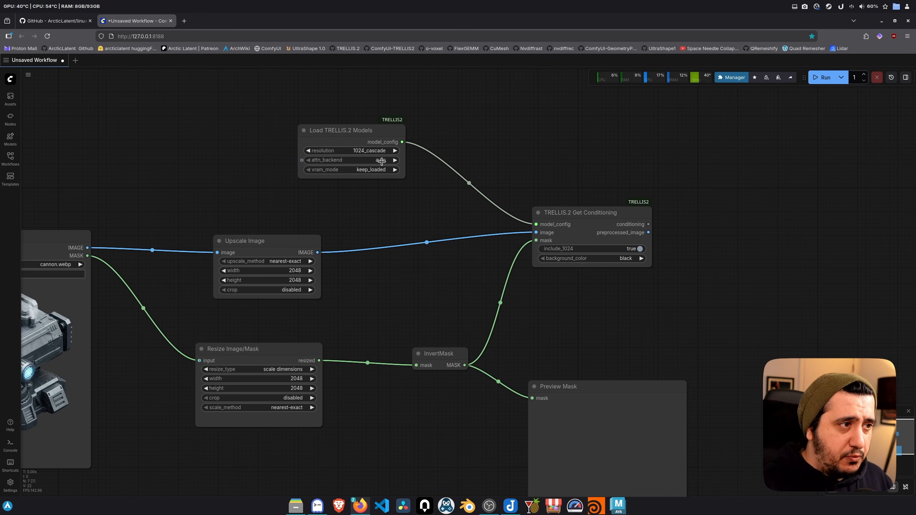
click(381, 162)
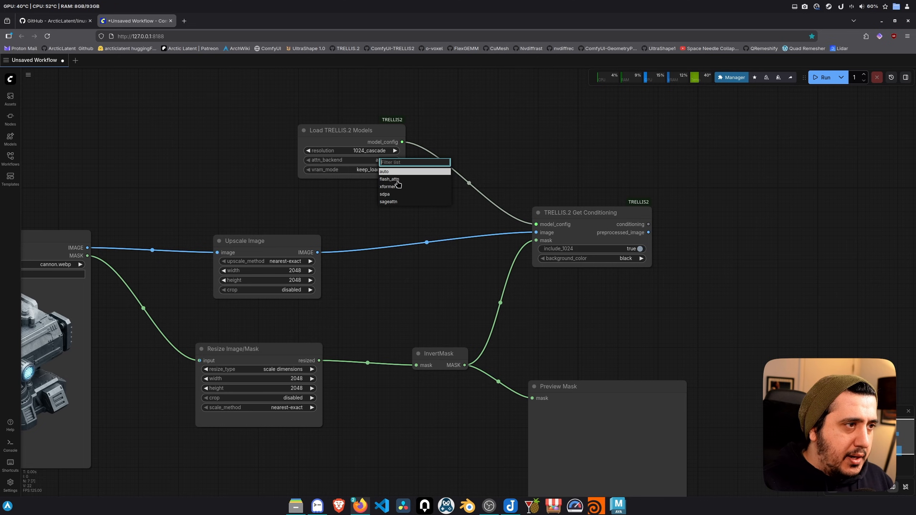
click(396, 179)
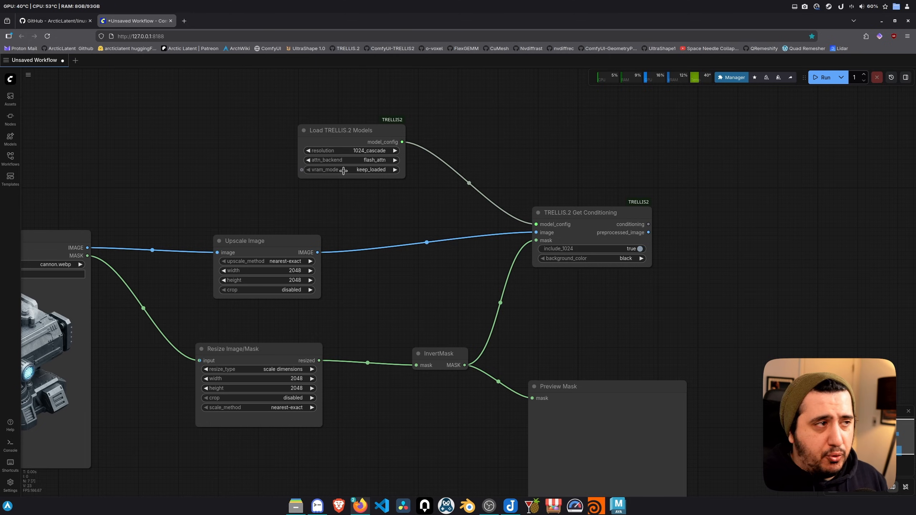
Step: View the ComfyUI-TRELLIS2 GitHub repository page in a new tab and return to the workflow
middle_click(409, 51)
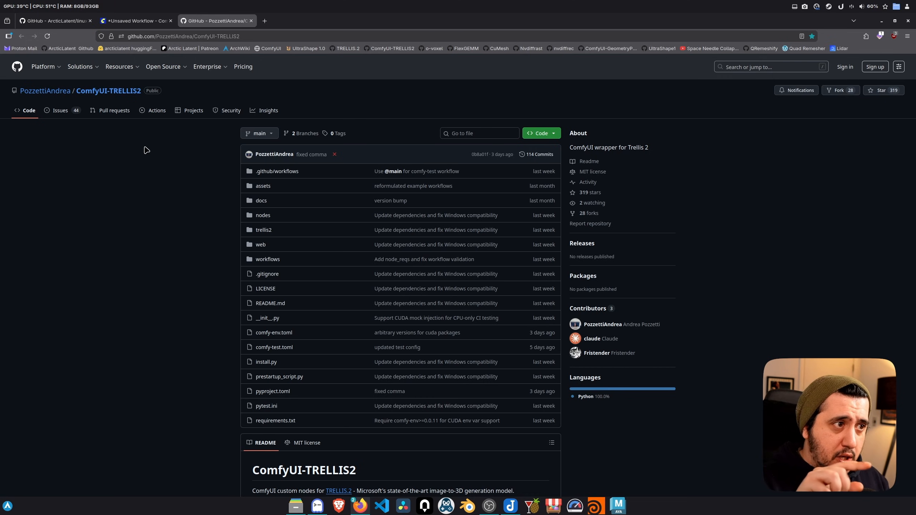
click(137, 20)
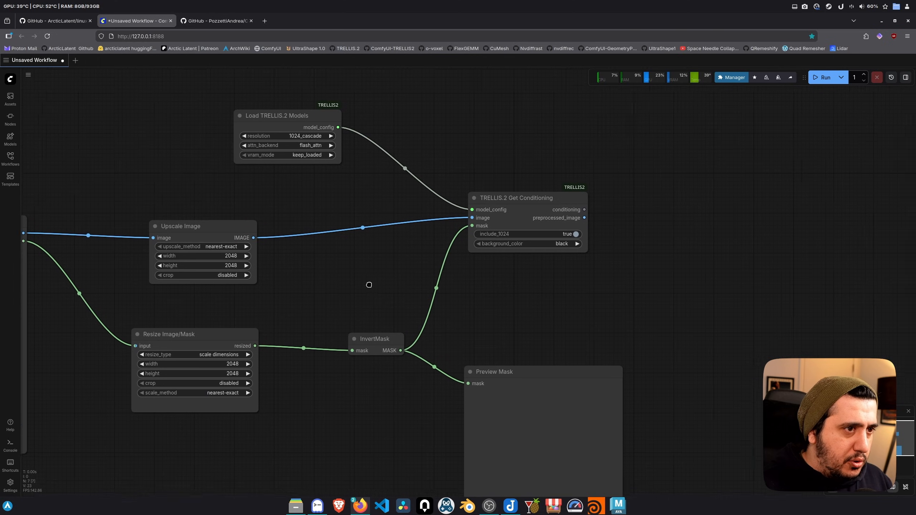
Step: Add a TRELLIS.2 Image to Shape node fed by Get Conditioning's conditioning output and the model loader's model_config output
drag(374, 286, 303, 266)
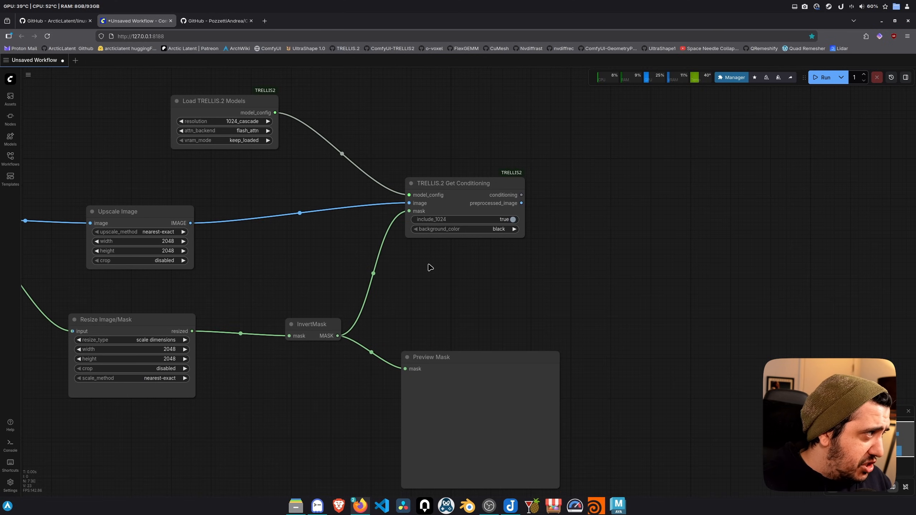
drag(565, 280, 424, 284)
drag(381, 200, 504, 201)
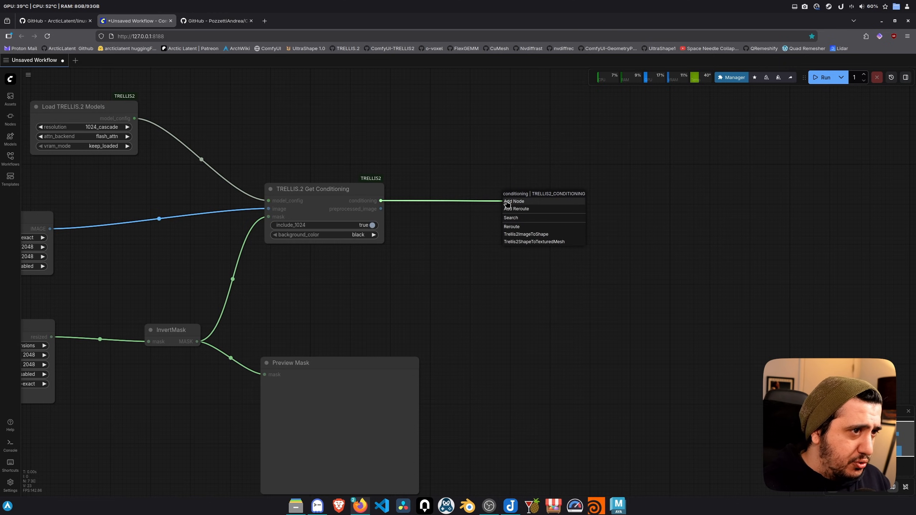
click(541, 235)
drag(561, 197, 560, 194)
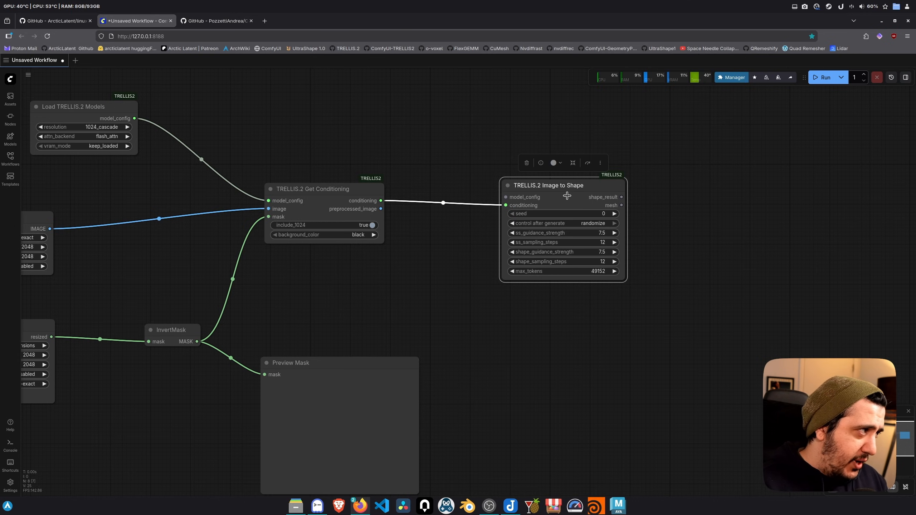
drag(506, 197, 134, 119)
drag(552, 182, 552, 156)
Step: Set both ss_sampling_steps and shape_sampling_steps to 50 in the TRELLIS.2 Image to Shape node
drag(666, 218, 631, 232)
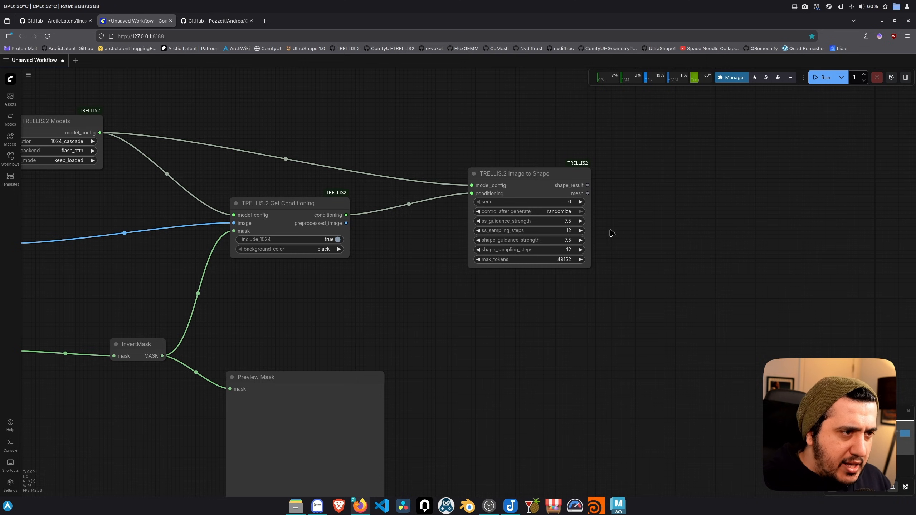
click(567, 230)
text(50)
key(Return)
click(561, 249)
text(50)
key(Return)
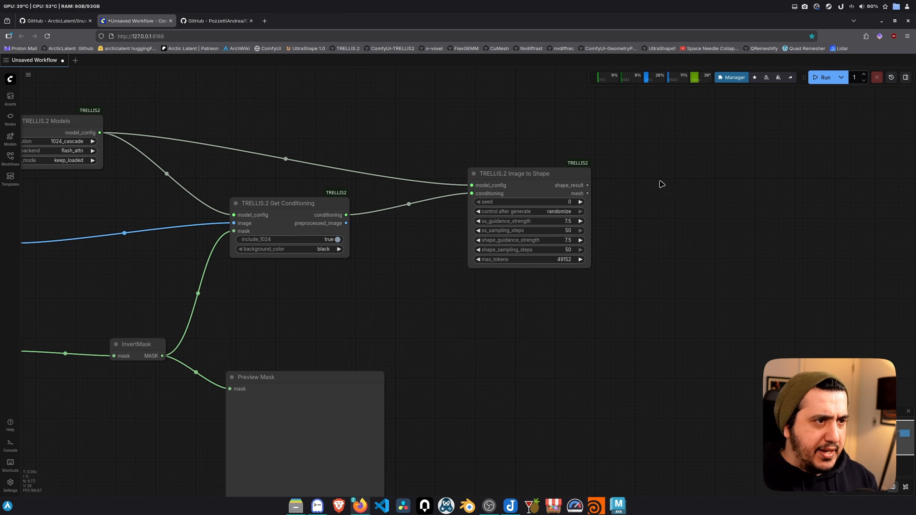
Step: Add a GeometryPack Remesh node connected to the mesh output of TRELLIS.2 Image to Shape
drag(660, 213, 595, 211)
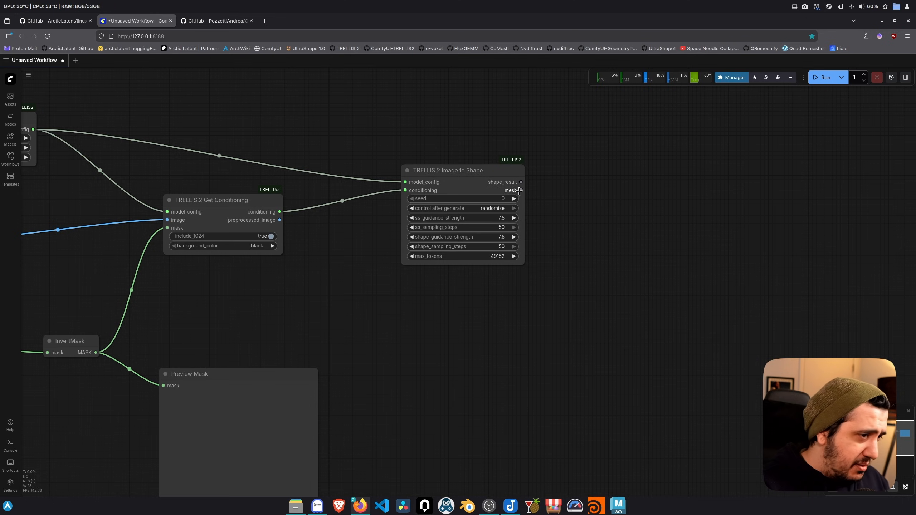
drag(521, 190, 609, 253)
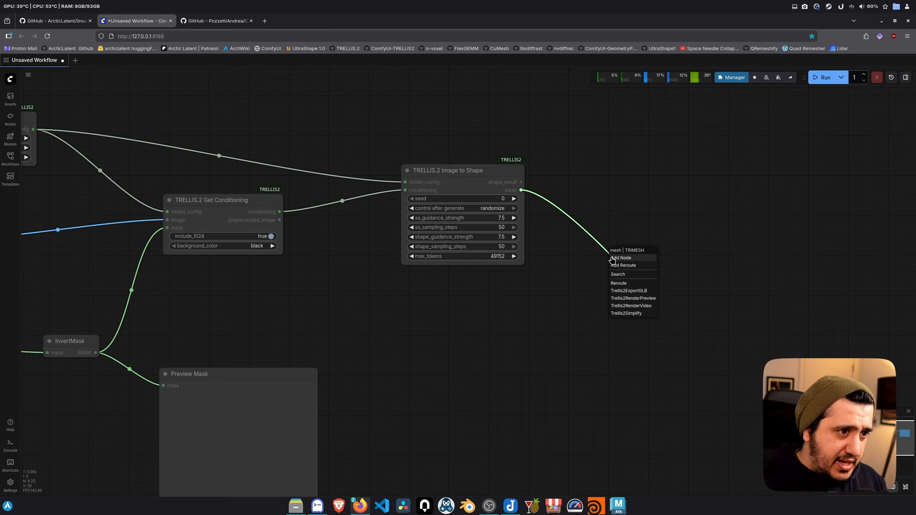
click(617, 275)
text(r)
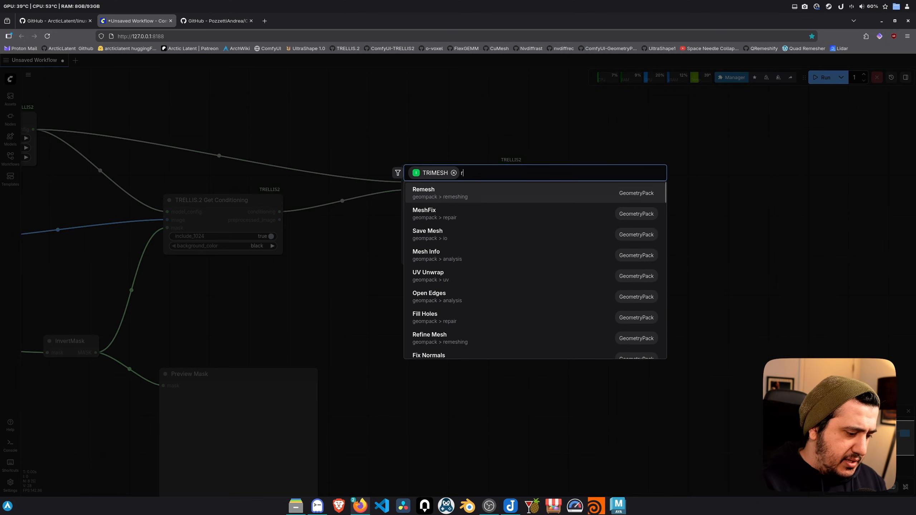
text(emesh)
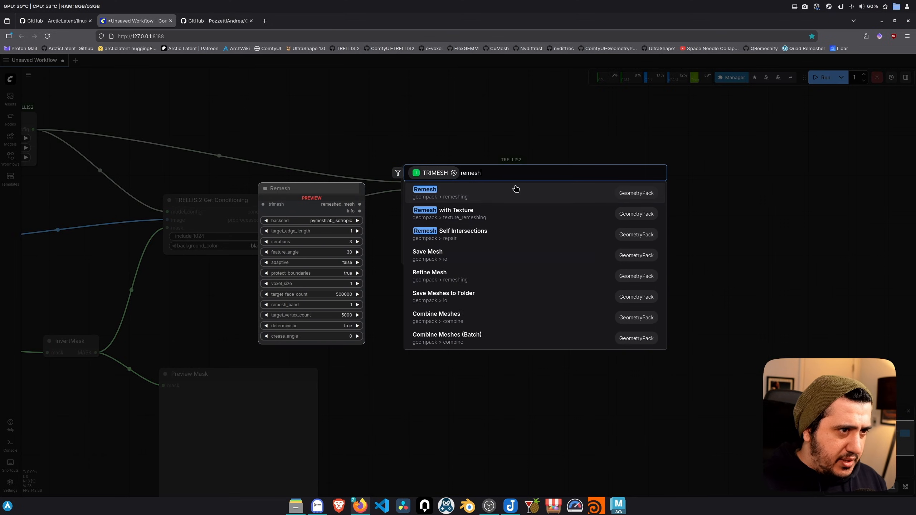
click(505, 190)
drag(528, 224, 513, 218)
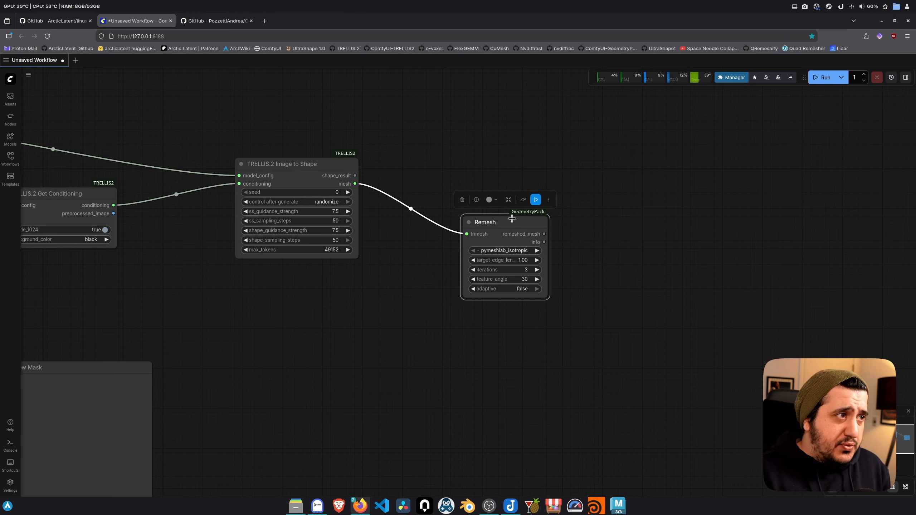
Step: Look at the open ComfyUI-TRELLIS2 repository page again and return to the workflow
click(215, 20)
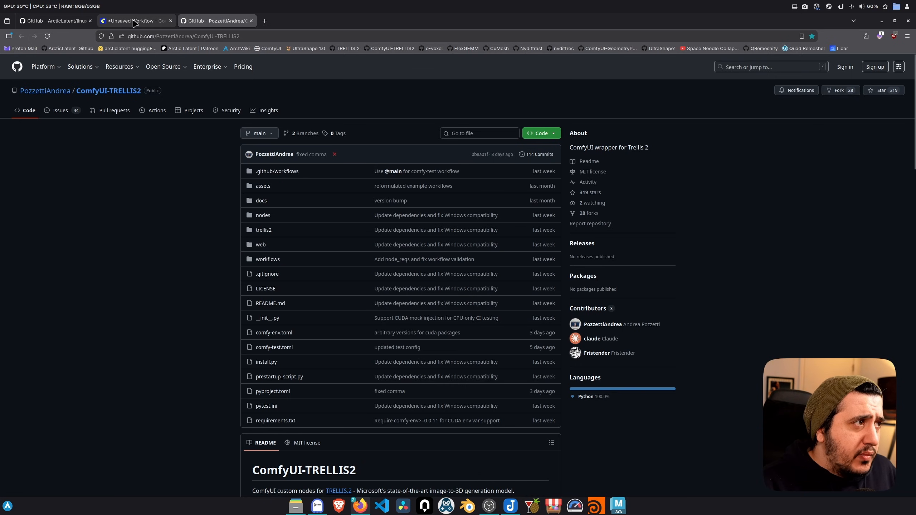
mouse_move(134, 23)
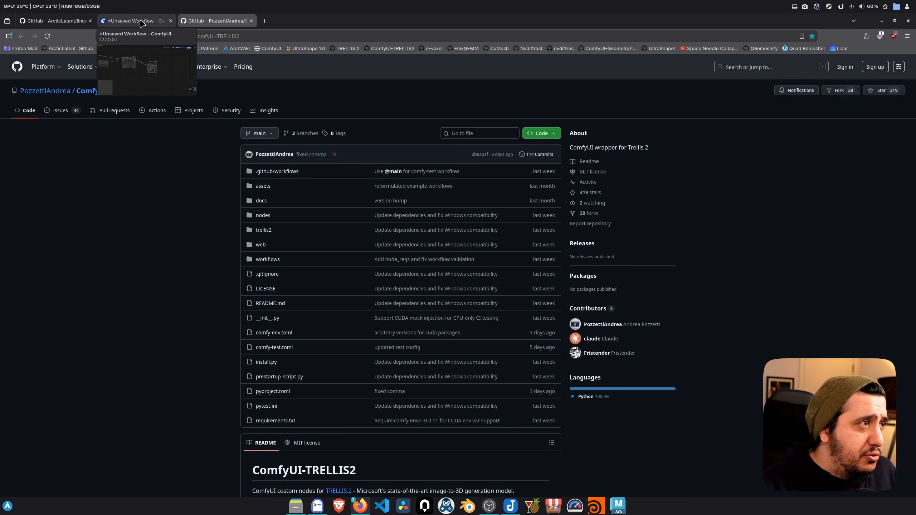
click(141, 23)
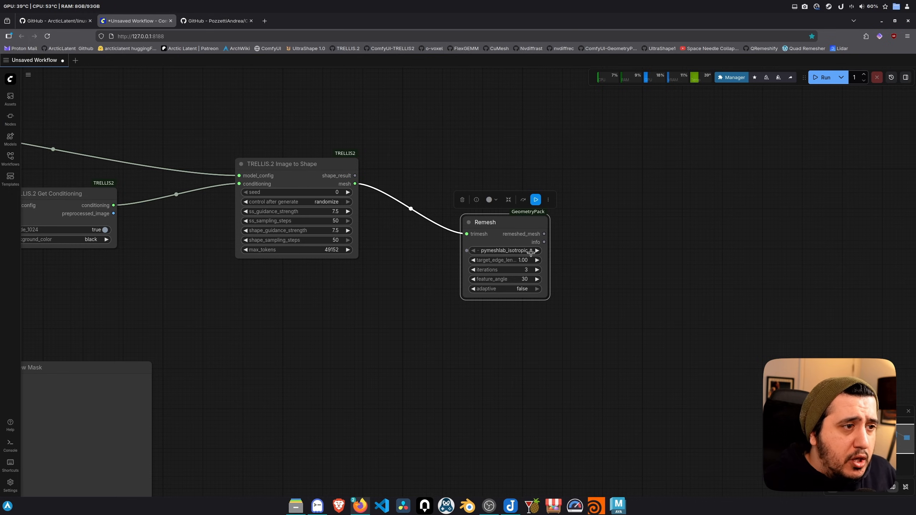
Step: Widen the Remesh node to read its options and set its backend to cumesh
mouse_move(532, 252)
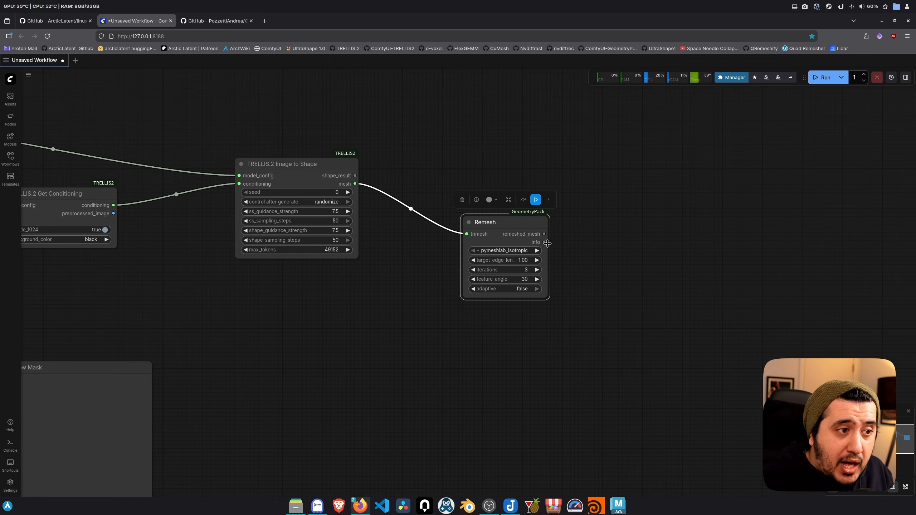
drag(545, 295, 578, 300)
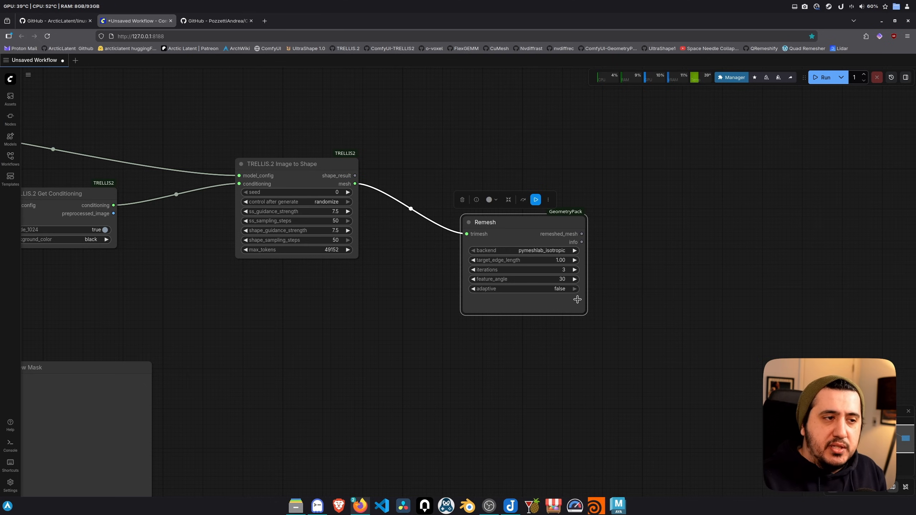
click(547, 249)
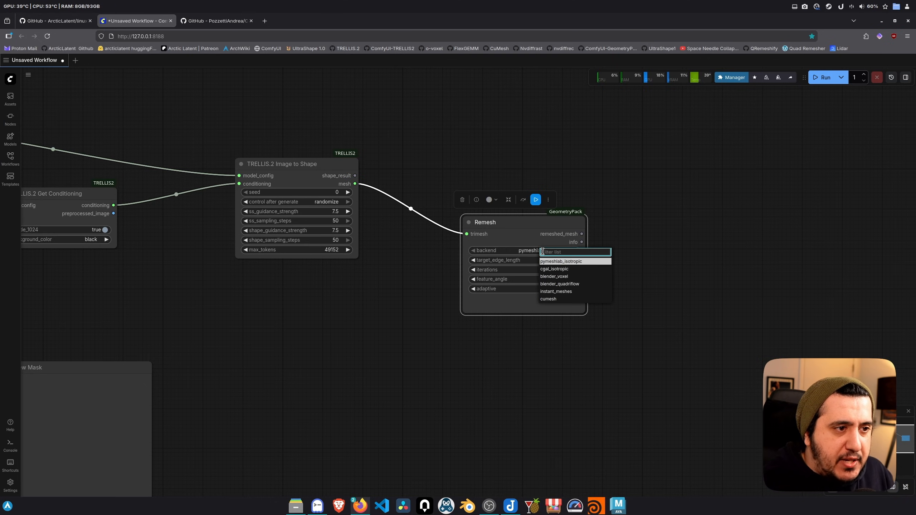
click(549, 299)
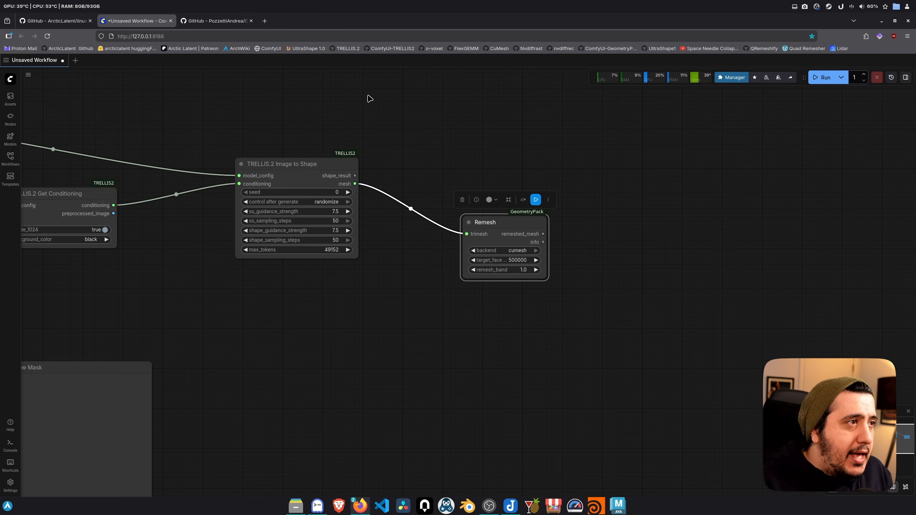
Step: View the CuMesh GitHub repository page in a new tab and return to the workflow
middle_click(497, 49)
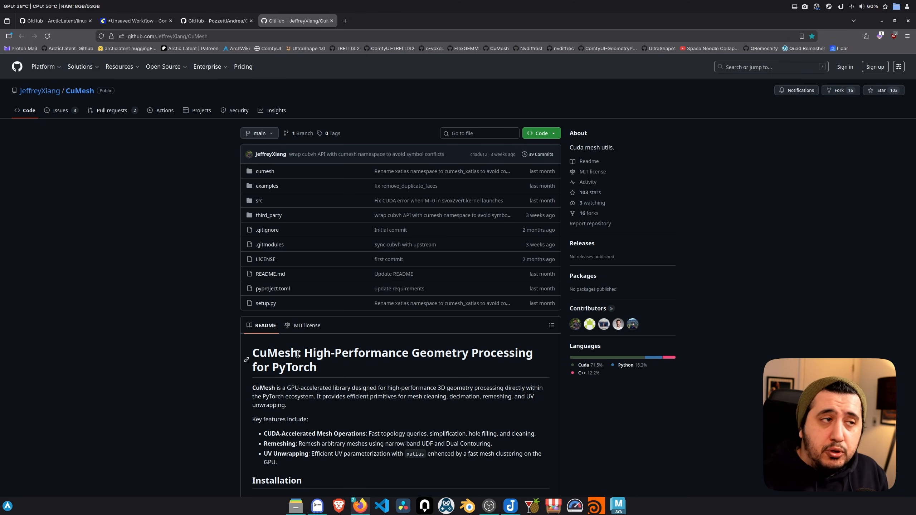
click(139, 22)
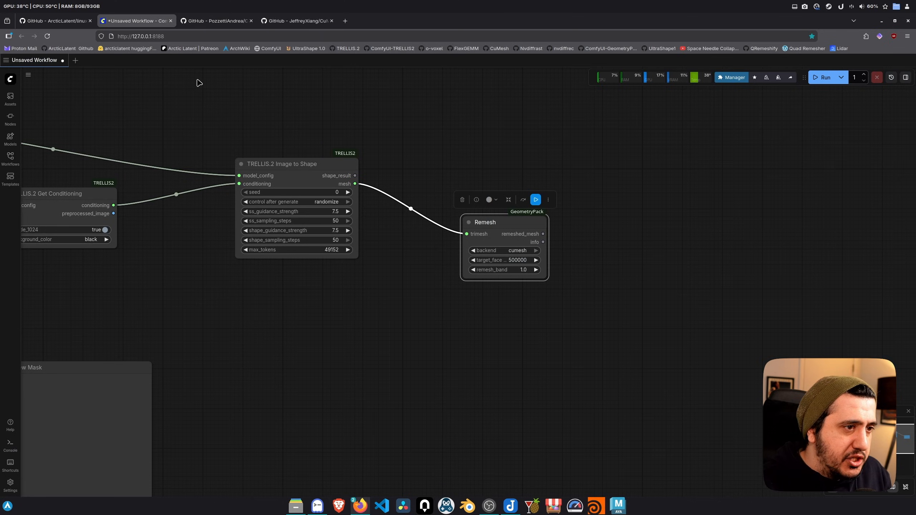
Step: Enlarge the Remesh node and set its target_face_count to 1000000
drag(547, 278, 604, 315)
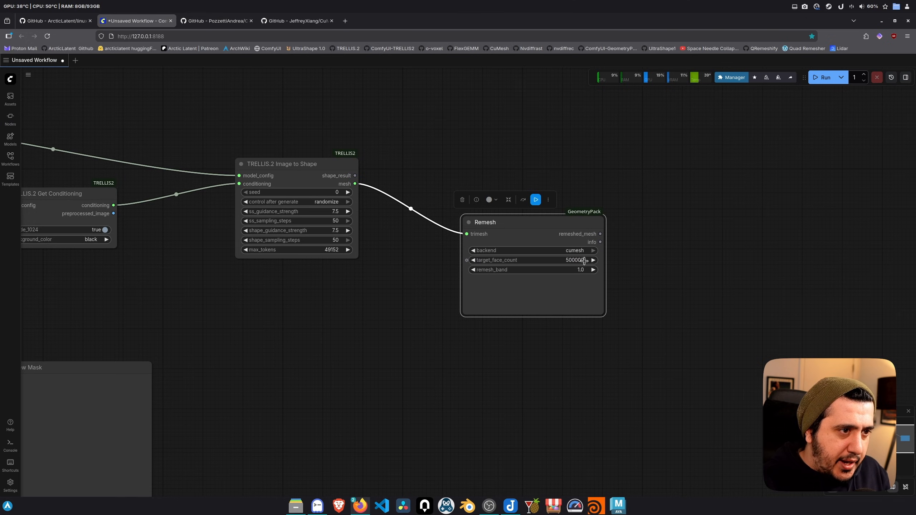
click(575, 262)
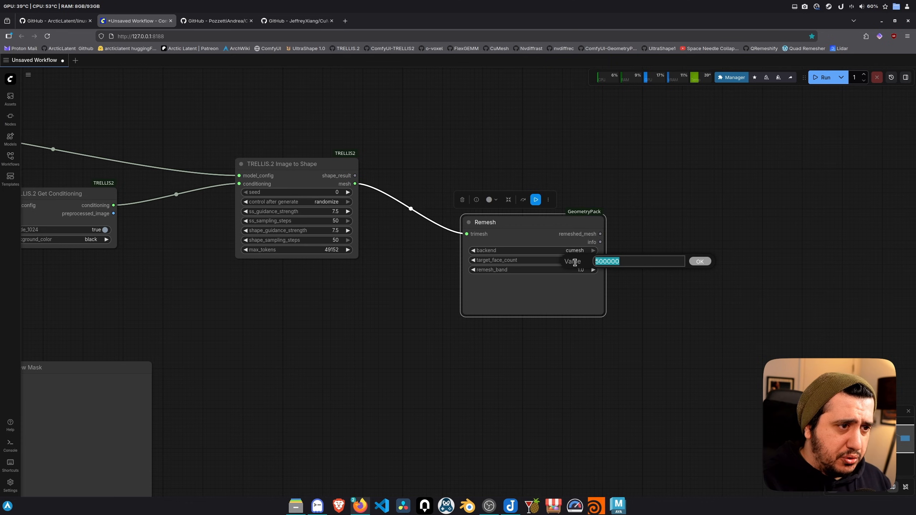
text(1000000)
key(Return)
Step: Move the Remesh node closer to Image to Shape and add a MeshFix node fed by its remeshed_mesh output
drag(558, 208, 528, 207)
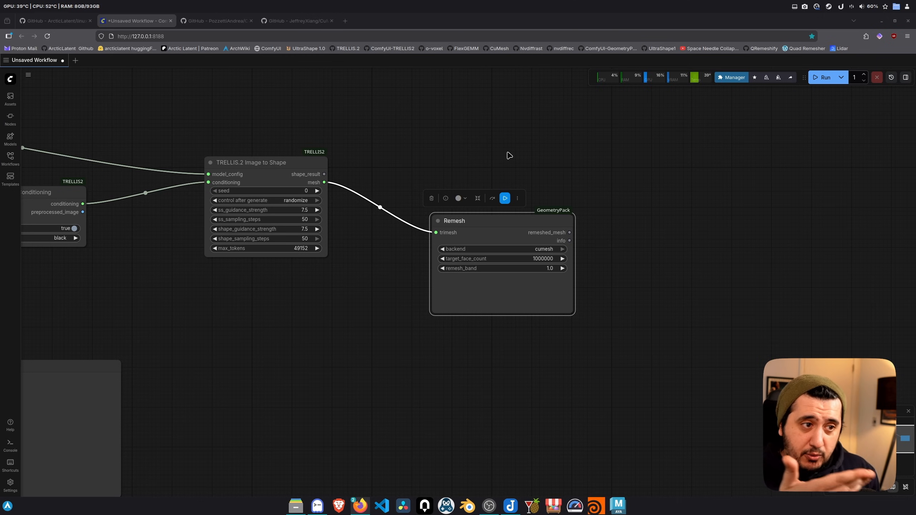
drag(531, 219, 509, 218)
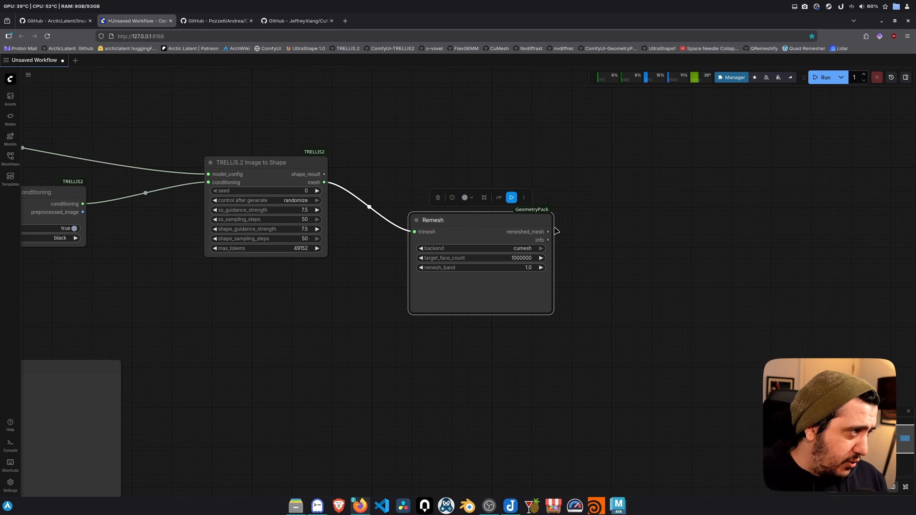
drag(548, 231, 630, 277)
text(mesh fix)
key(Return)
Step: Set fill_holes to false in the MeshFix node
drag(692, 223, 564, 205)
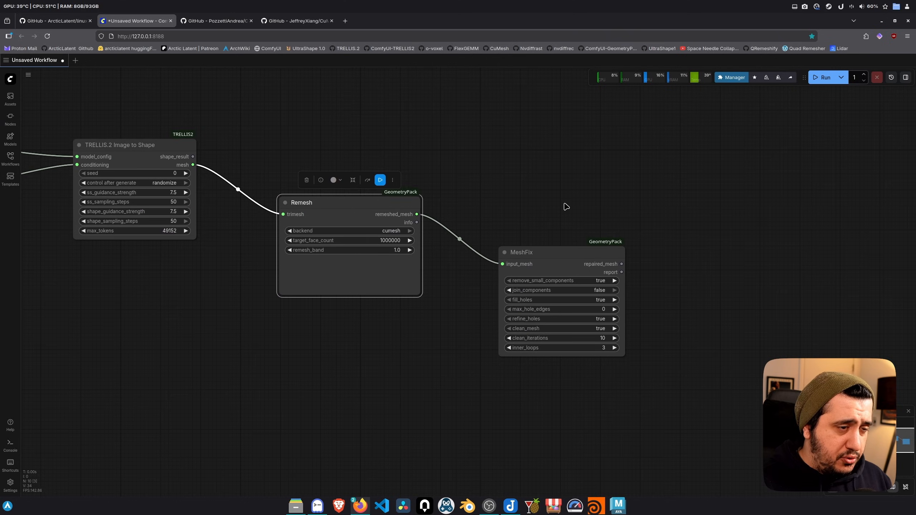
scroll(565, 205, up, 4)
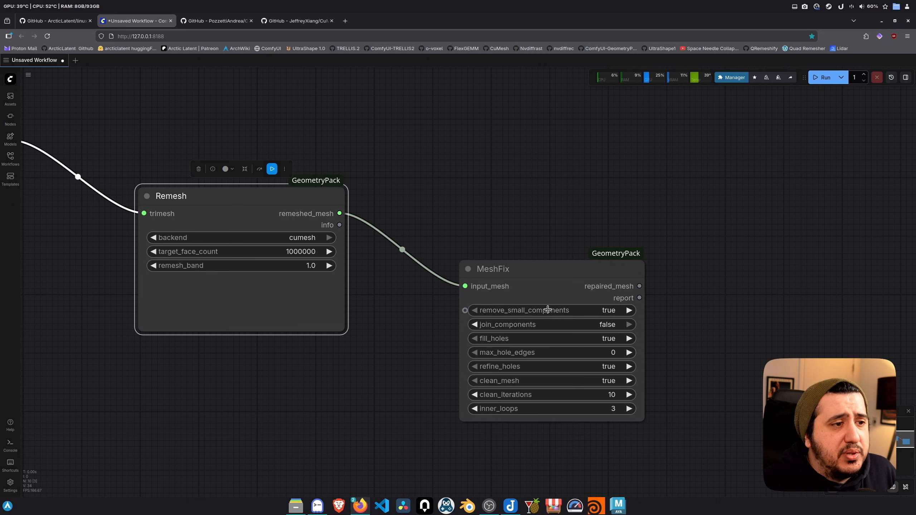
mouse_move(549, 311)
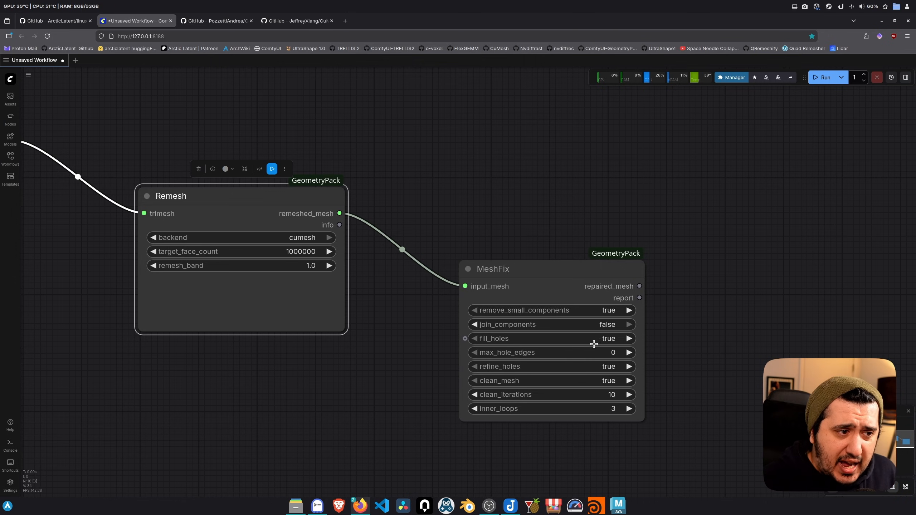
click(630, 338)
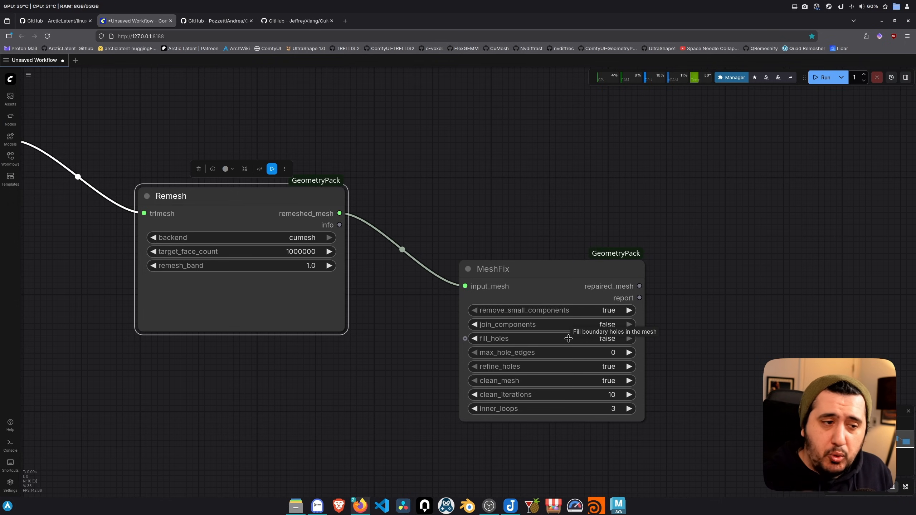
Step: Examine the cannon.webp source image and its pixel size in the image loading node
drag(411, 325, 909, 290)
drag(305, 323, 685, 307)
drag(493, 287, 880, 270)
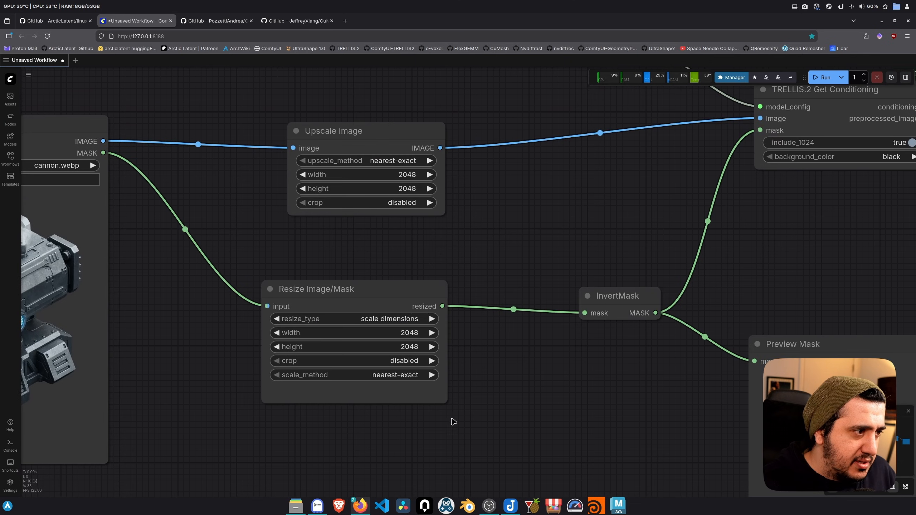
drag(446, 419, 804, 386)
scroll(516, 370, up, 4)
drag(516, 370, 602, 340)
scroll(507, 382, up, 3)
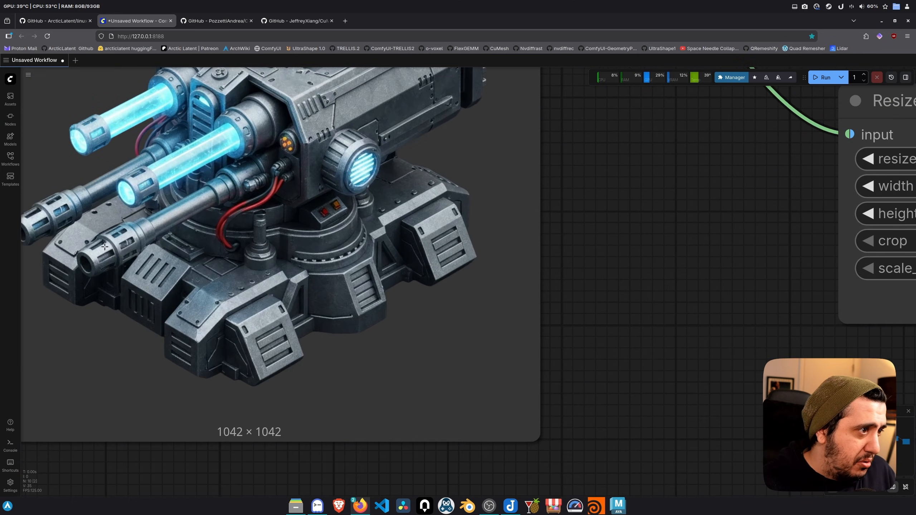
drag(766, 373, 181, 349)
scroll(575, 383, down, 4)
drag(810, 363, 424, 318)
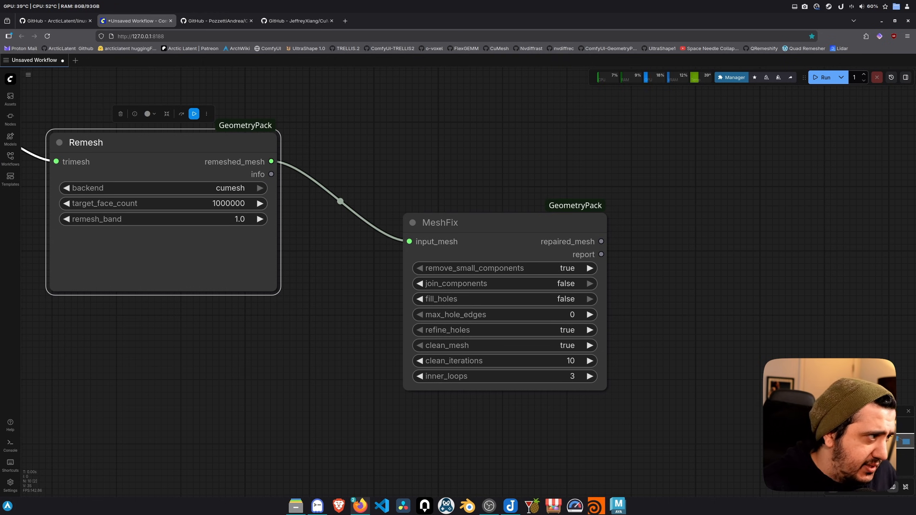
Step: Add a TRELLIS.2 UV Unwrap node fed by the MeshFix node's repaired_mesh output
drag(650, 255, 513, 233)
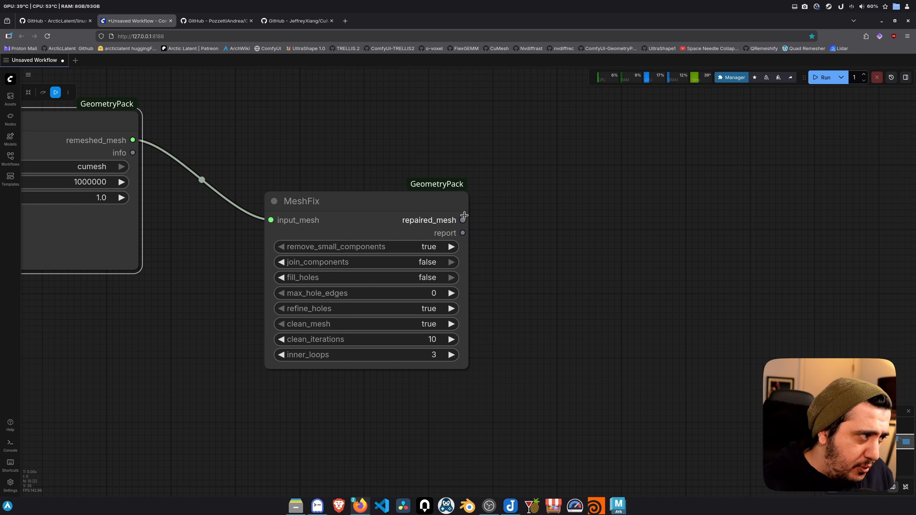
drag(464, 216, 568, 265)
click(591, 285)
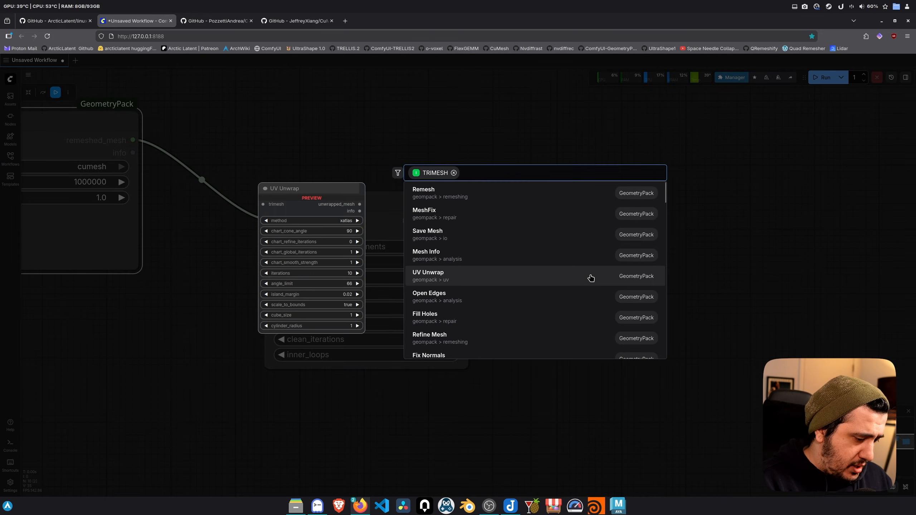
text(unw)
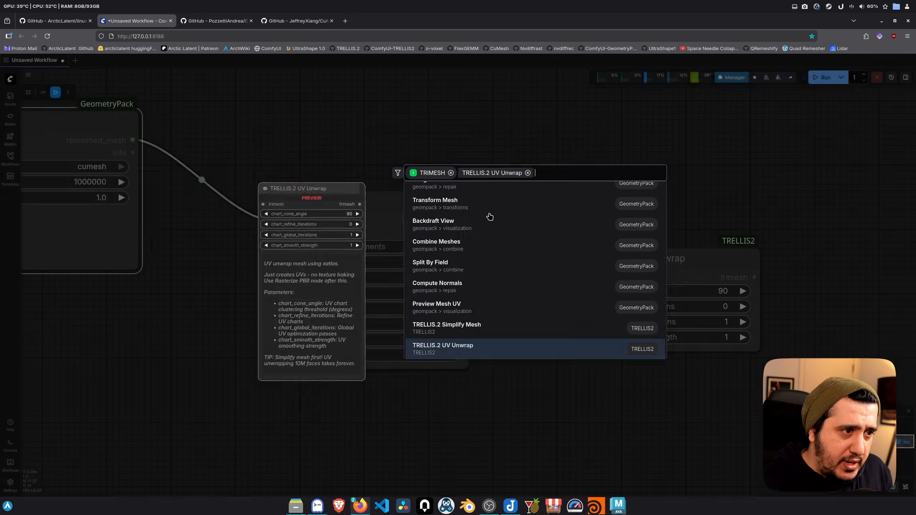
click(489, 217)
scroll(526, 132, right, 5)
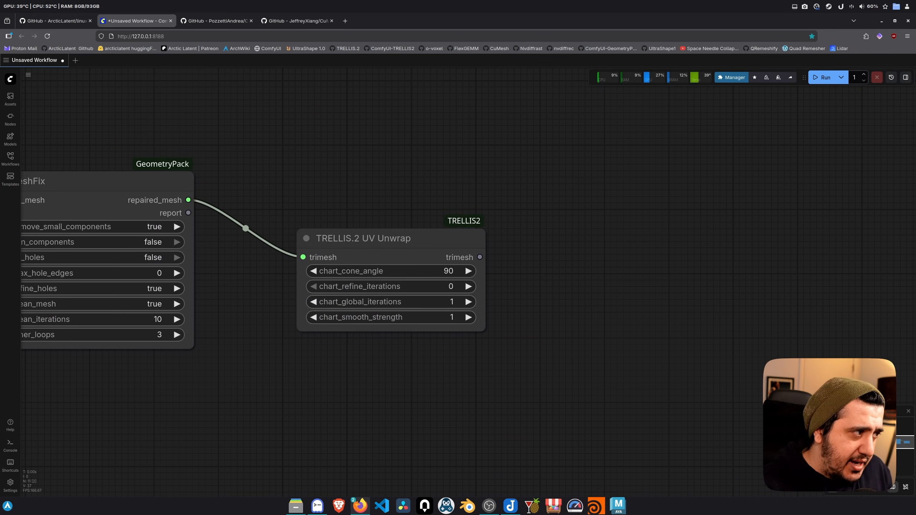
drag(480, 257, 662, 347)
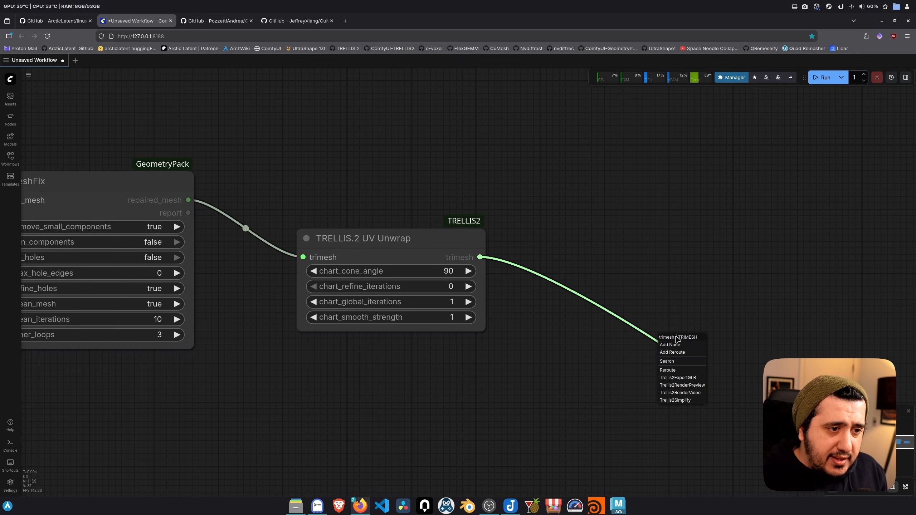
click(682, 378)
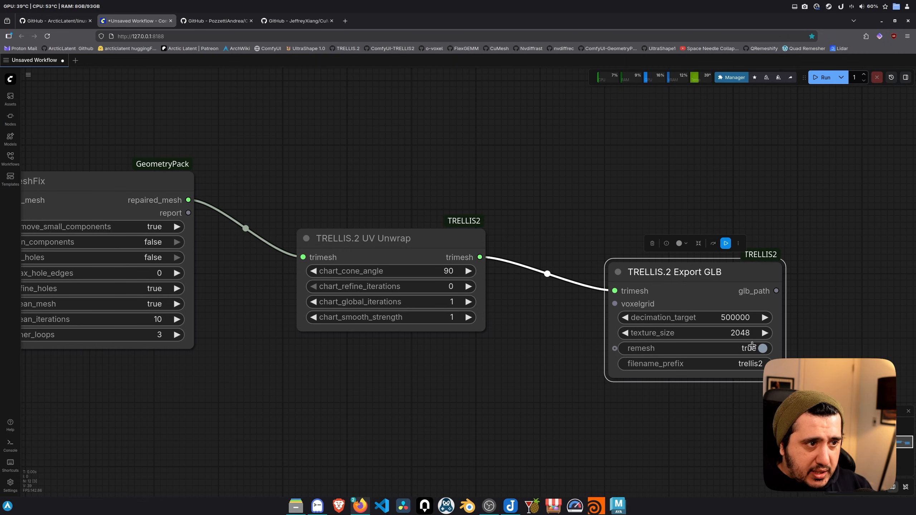
drag(300, 150, 483, 148)
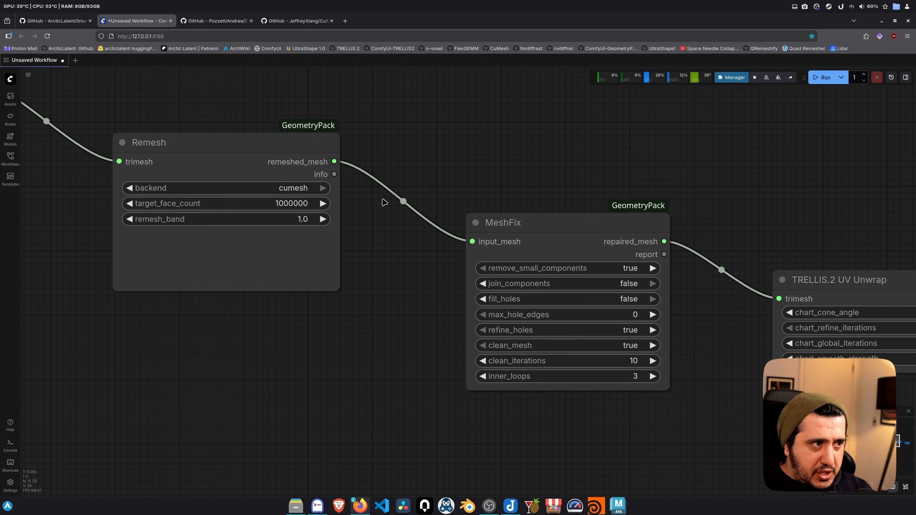
drag(768, 183, 195, 134)
drag(614, 265, 620, 275)
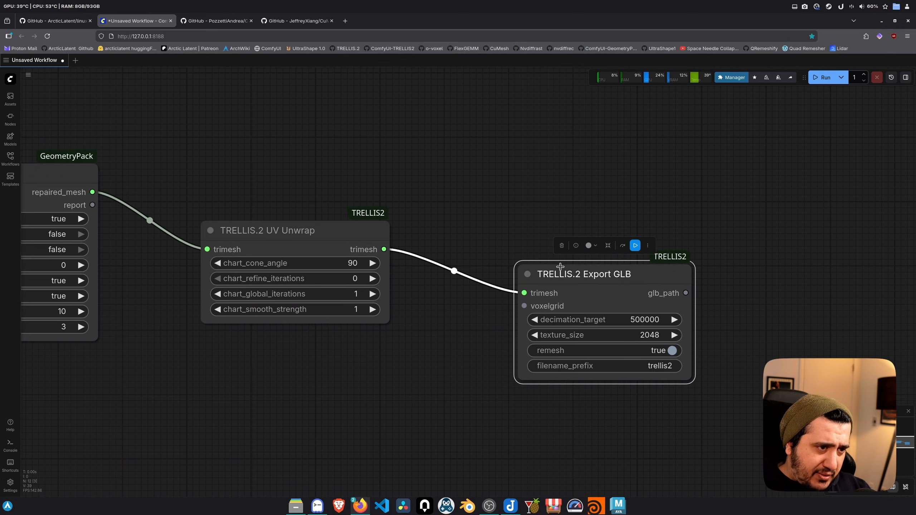
key(Delete)
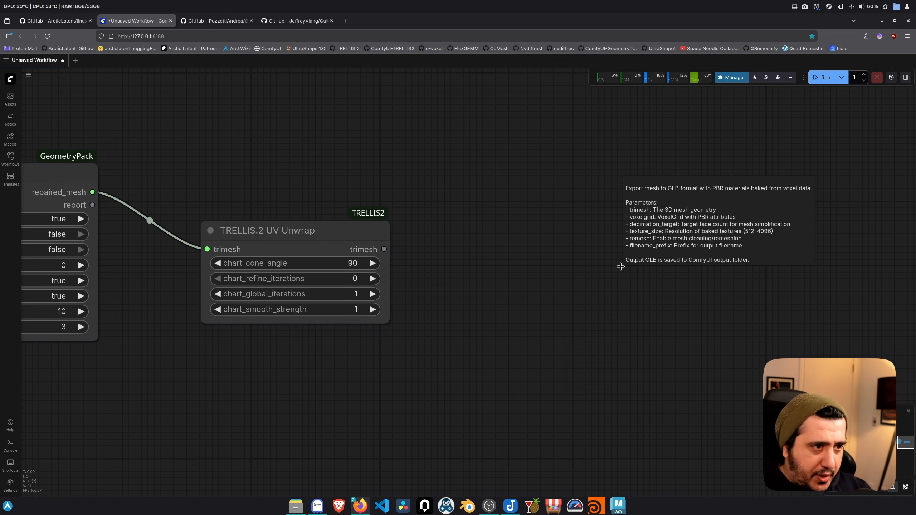
Step: Add a TRELLIS.2 Export Trimesh node fed by the UV Unwrap trimesh output and set its file_format to obj
double_click(602, 276)
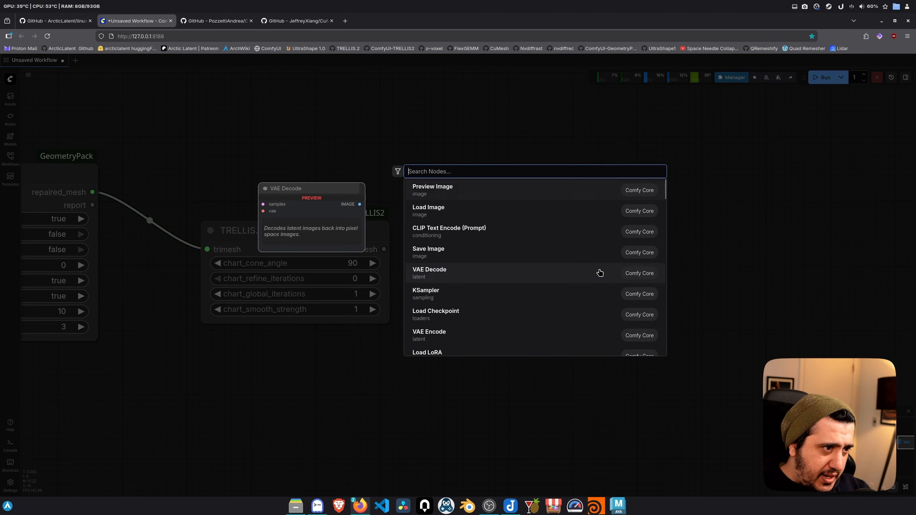
text(export)
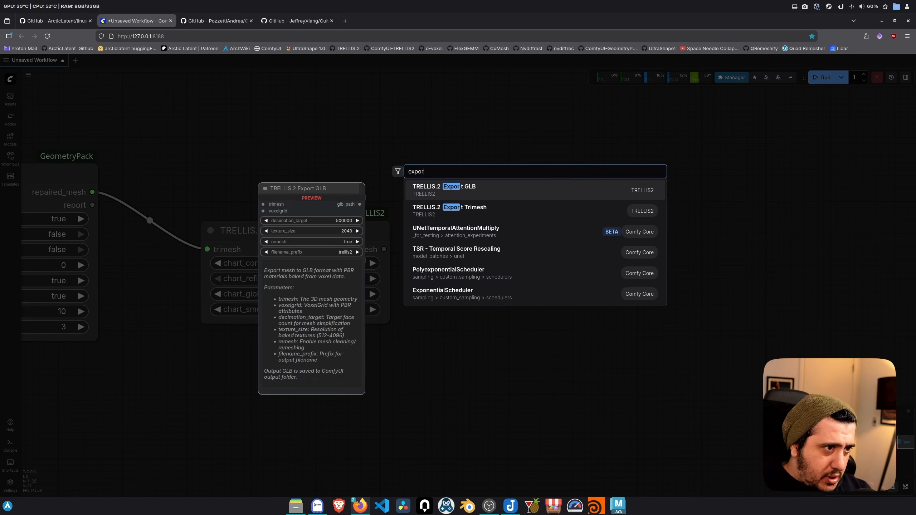
click(484, 211)
drag(687, 261, 584, 266)
drag(507, 286, 383, 250)
drag(644, 302, 595, 308)
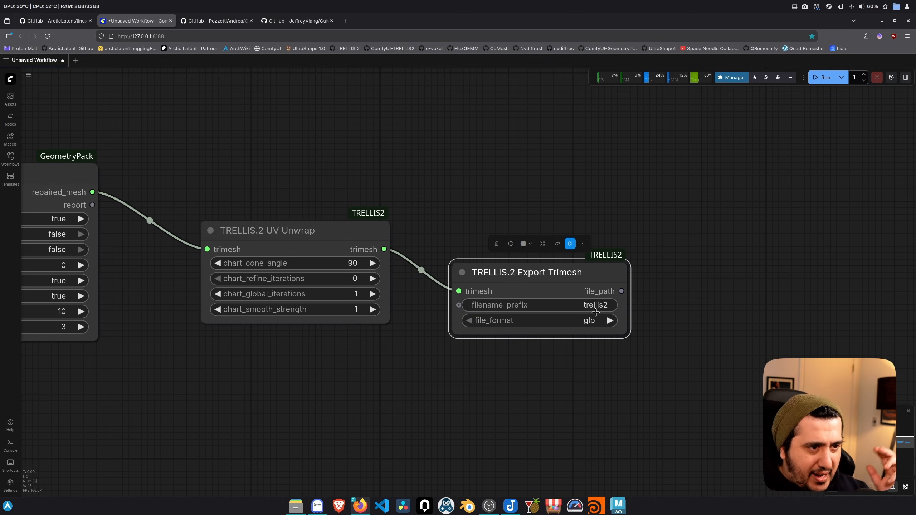
click(590, 320)
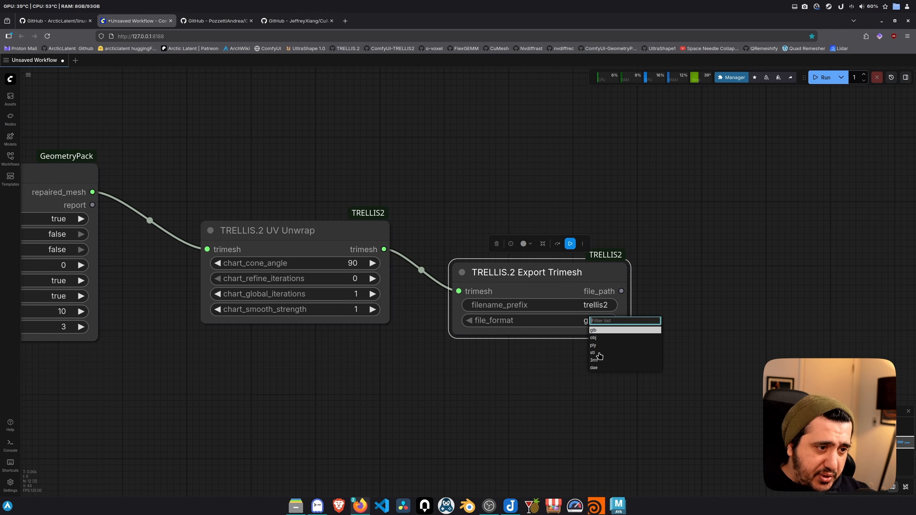
click(597, 339)
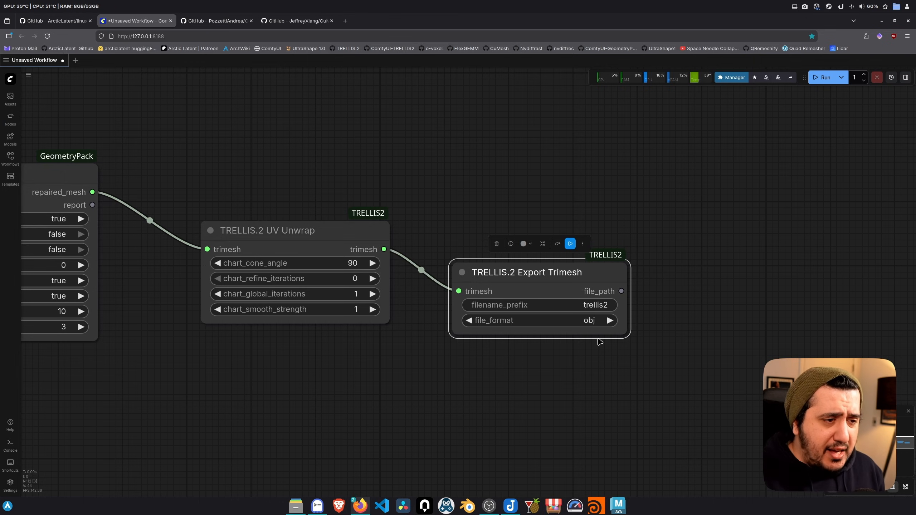
Step: Add a Preview 3D & Animation node and connect the Export Trimesh file_path output to its model_file input
drag(662, 219, 469, 207)
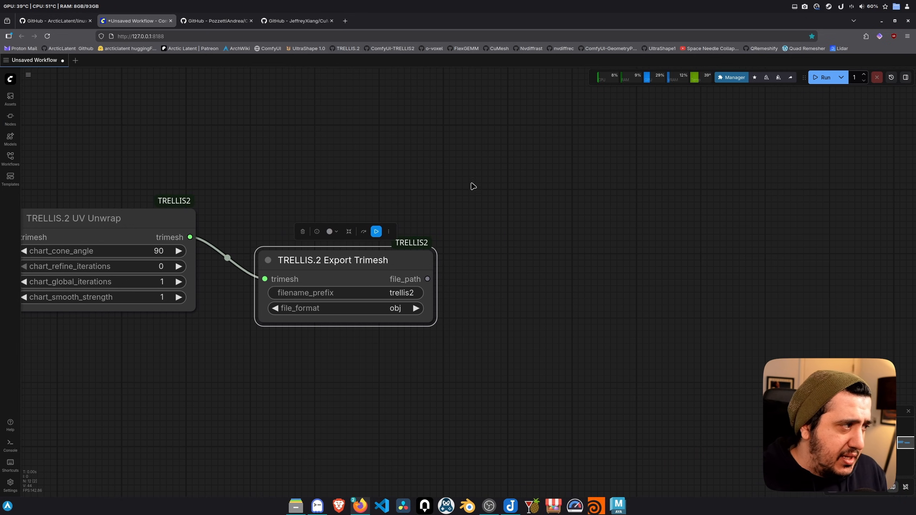
drag(429, 277, 592, 300)
text(preview 3d)
click(496, 196)
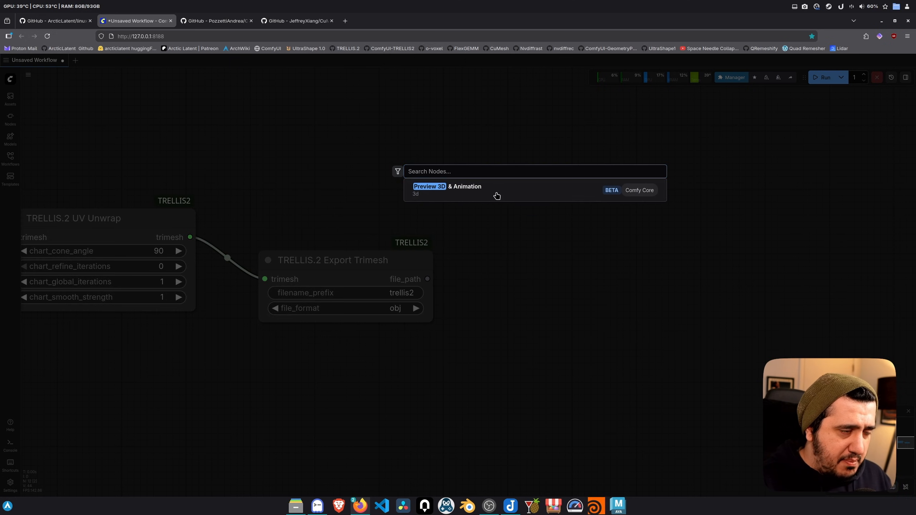
drag(673, 244, 576, 128)
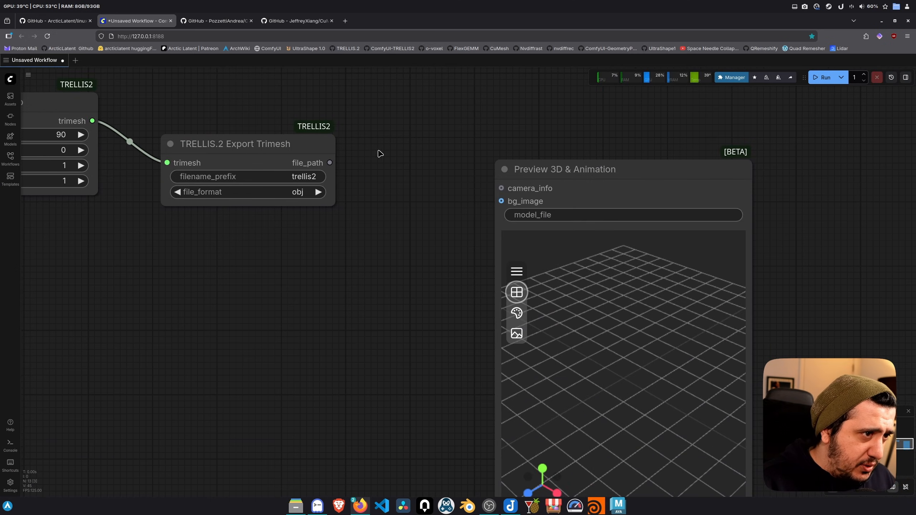
drag(330, 163, 505, 215)
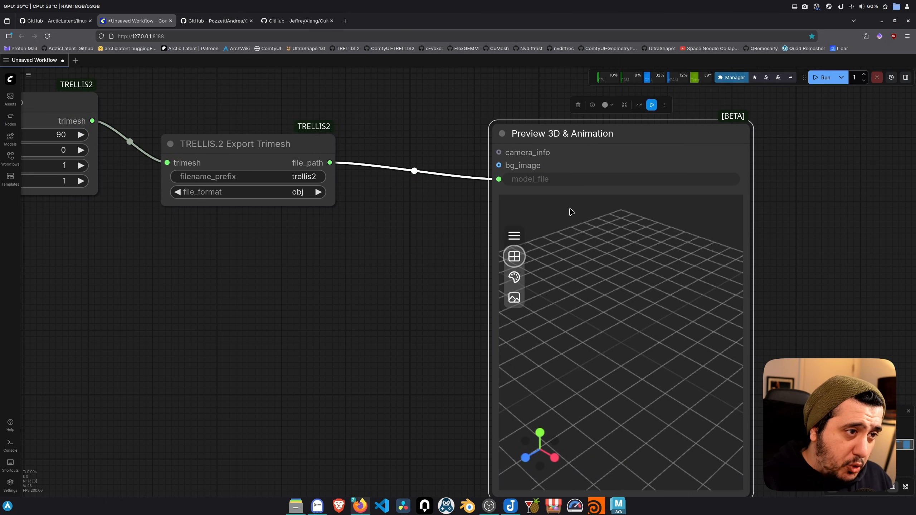
drag(258, 149, 280, 156)
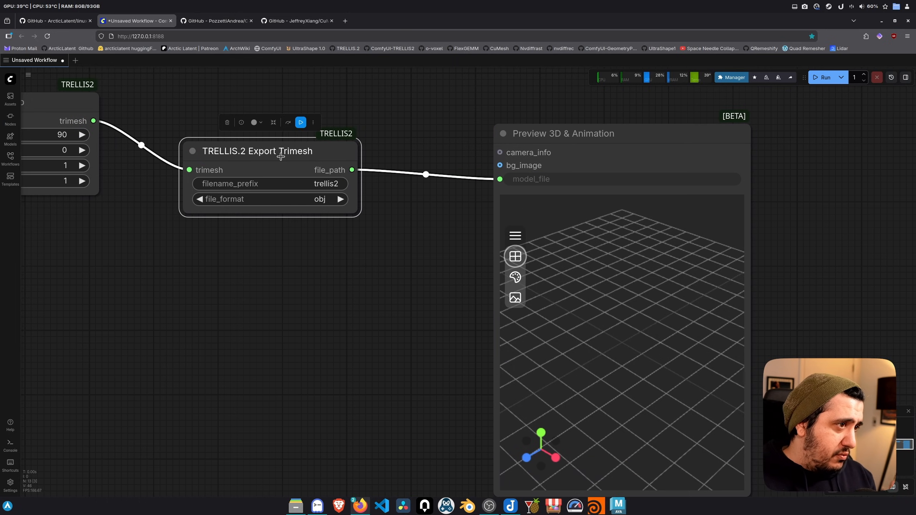
Step: Save the workflow as geo_only
key(ctrl+s)
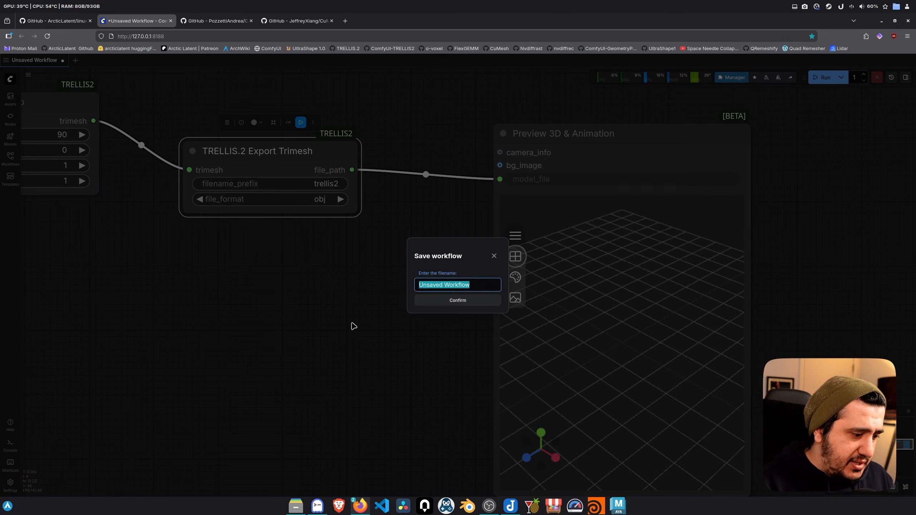
text(geo_only)
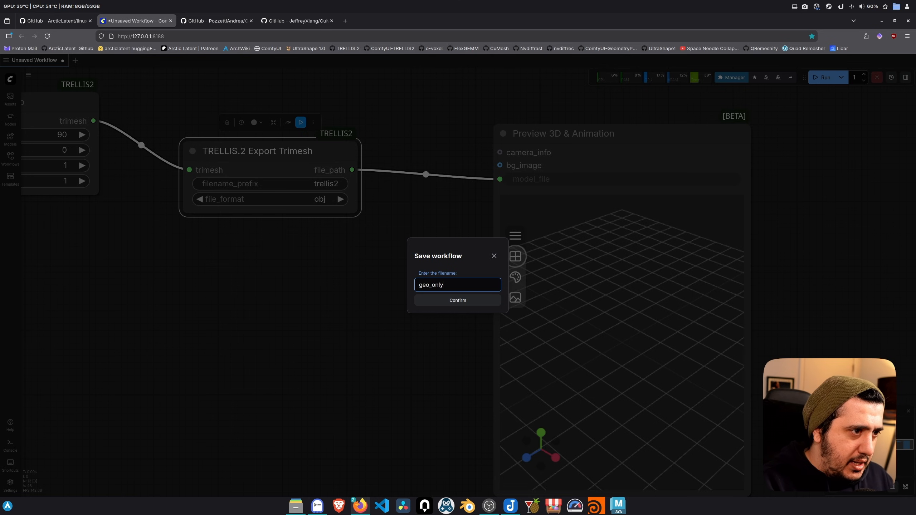
key(Return)
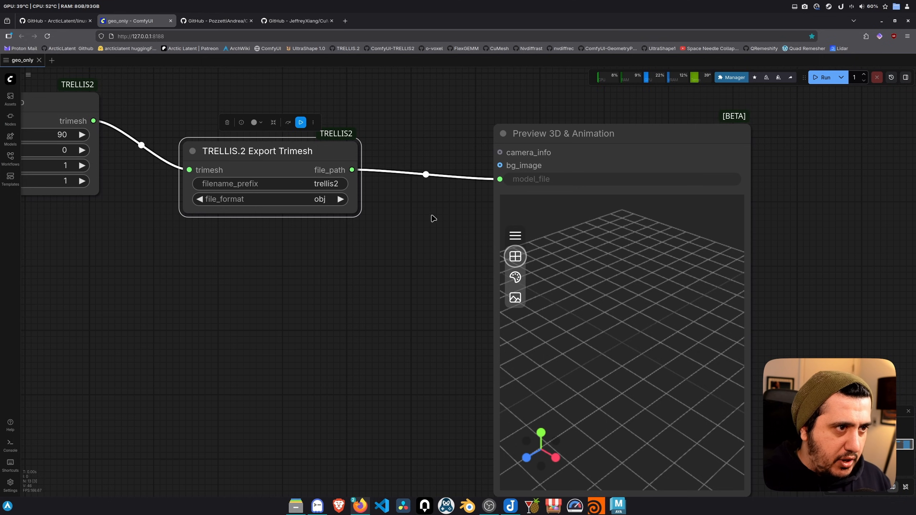
Step: Arrange the browser and the ComfyUI terminal side by side and run the geo_only workflow
scroll(338, 300, down, 5)
drag(339, 301, 554, 303)
mouse_move(319, 507)
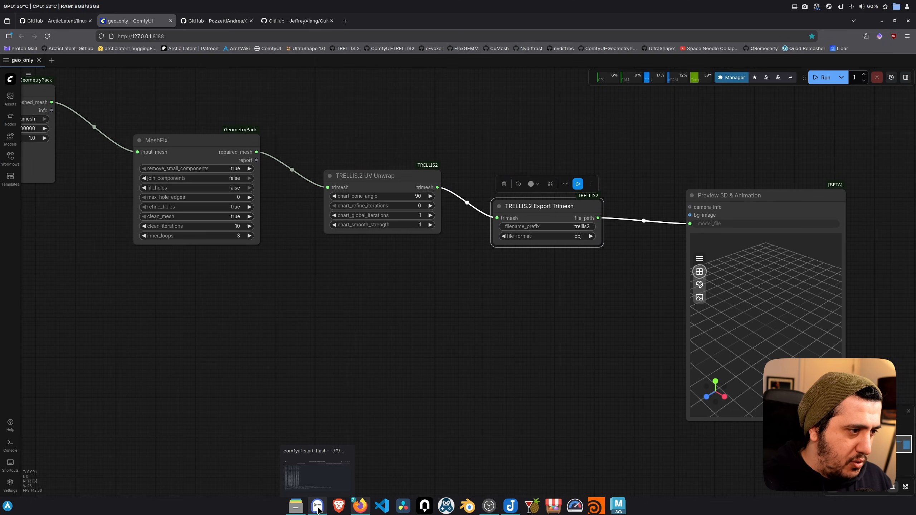
drag(461, 24, 301, 70)
drag(629, 198, 696, 176)
drag(464, 72, 0, 129)
drag(559, 177, 915, 182)
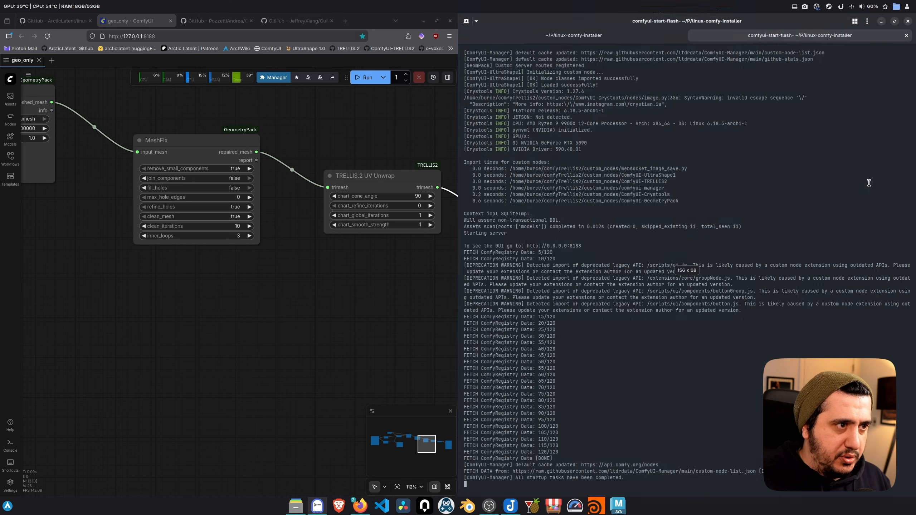
scroll(331, 147, down, 12)
click(365, 77)
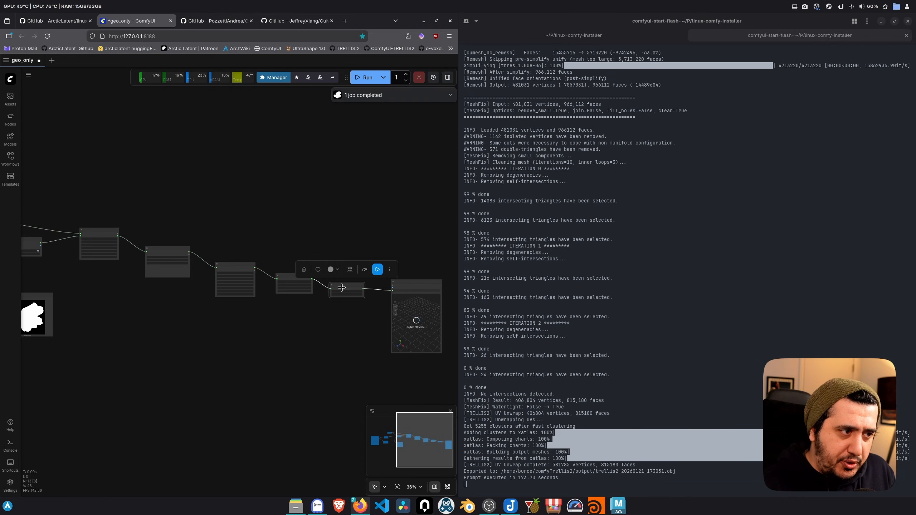
Step: Inspect the generated cannon mesh from another angle in the Preview 3D & Animation node
drag(404, 188, 325, 161)
scroll(375, 318, up, 15)
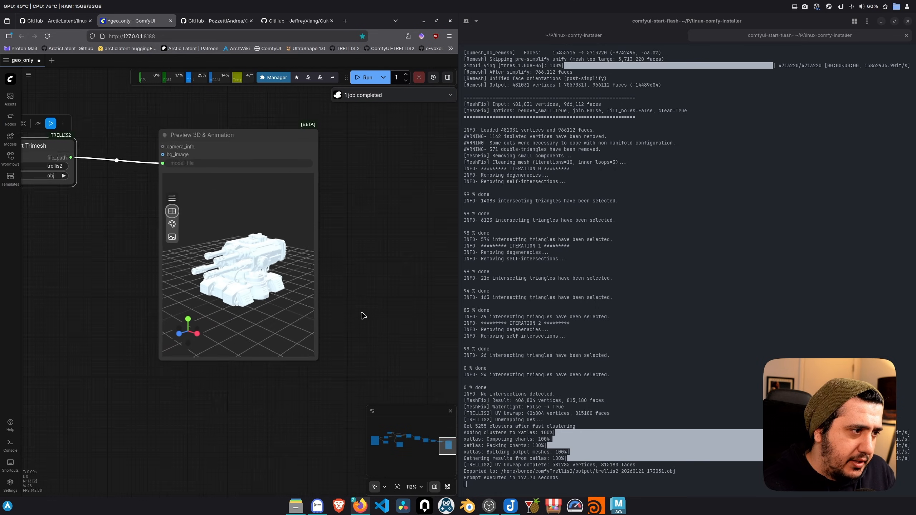
drag(374, 382, 440, 441)
drag(271, 290, 314, 278)
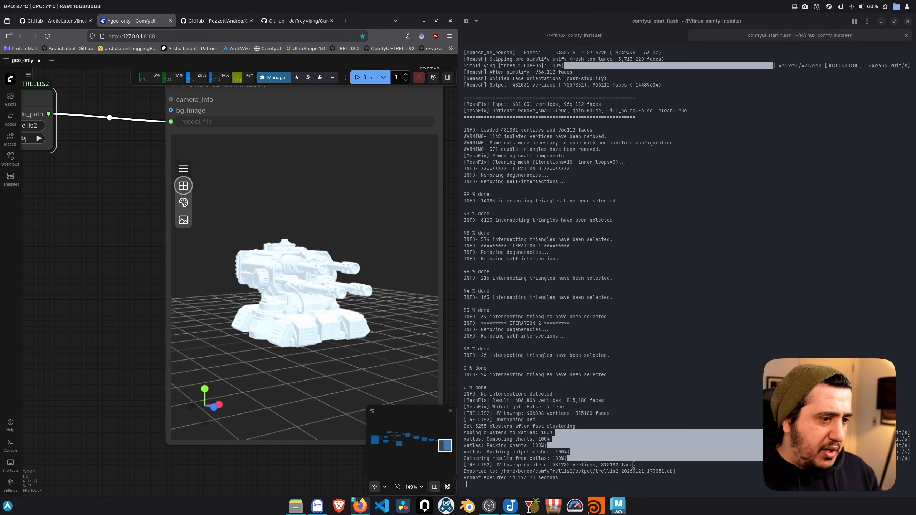
Step: Switch to Autodesk Maya and import trellis2_20260121_173051.obj from the comfyTrellis2 output folder into the scene
click(621, 507)
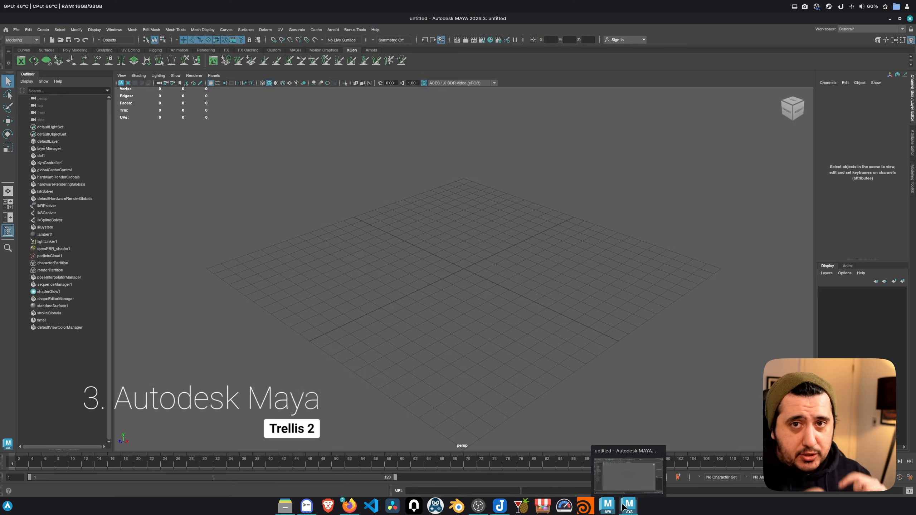
click(285, 506)
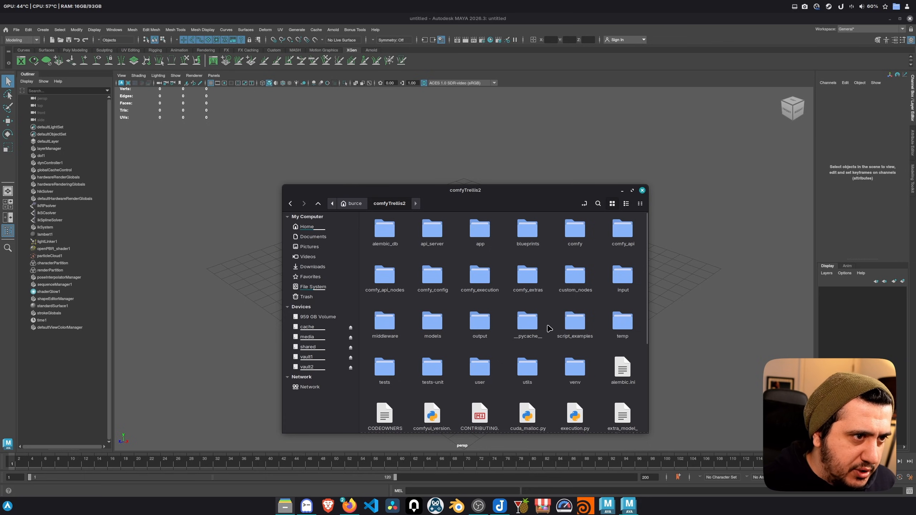
double_click(480, 330)
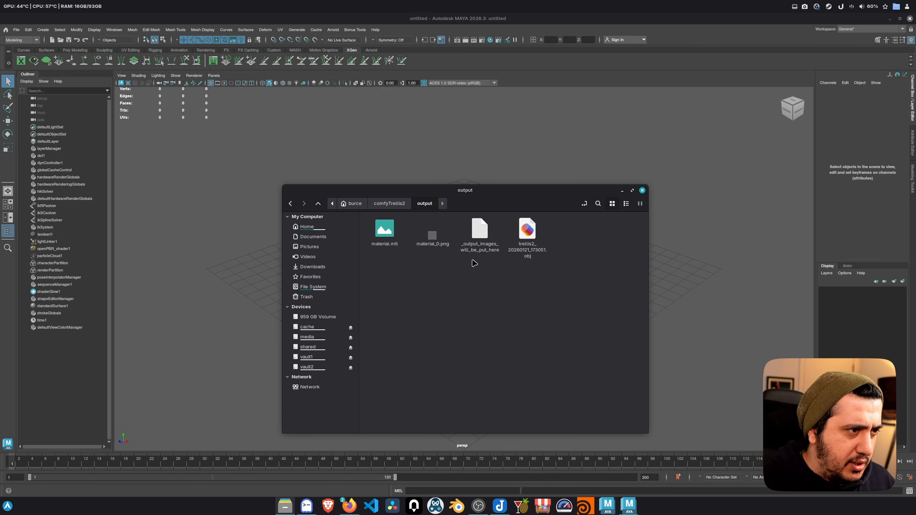
drag(528, 229, 743, 222)
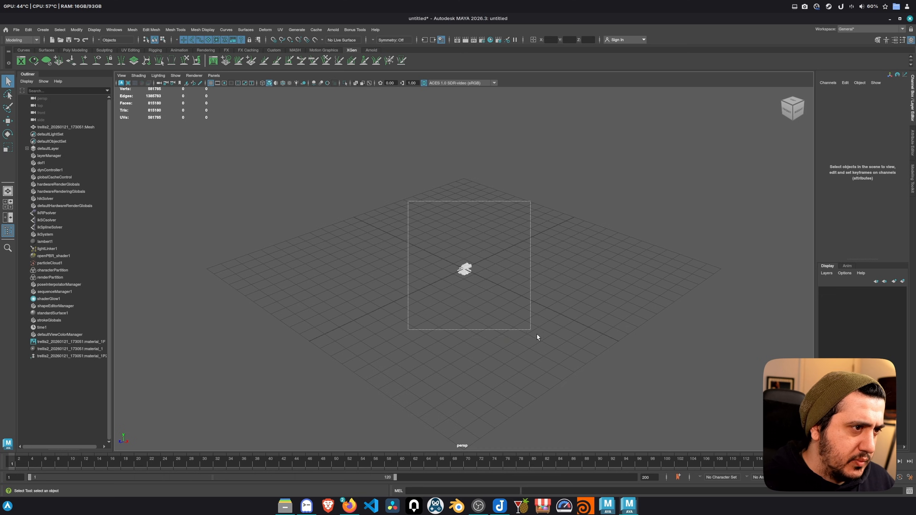
Step: Scale up the imported cannon mesh in the Maya scene and deselect it for a closer view
alt+drag(601, 305, 435, 217)
right_drag(408, 198, 476, 395)
key(r)
ctrl+drag(880, 131, 890, 131)
click(686, 187)
alt+drag(560, 249, 449, 220)
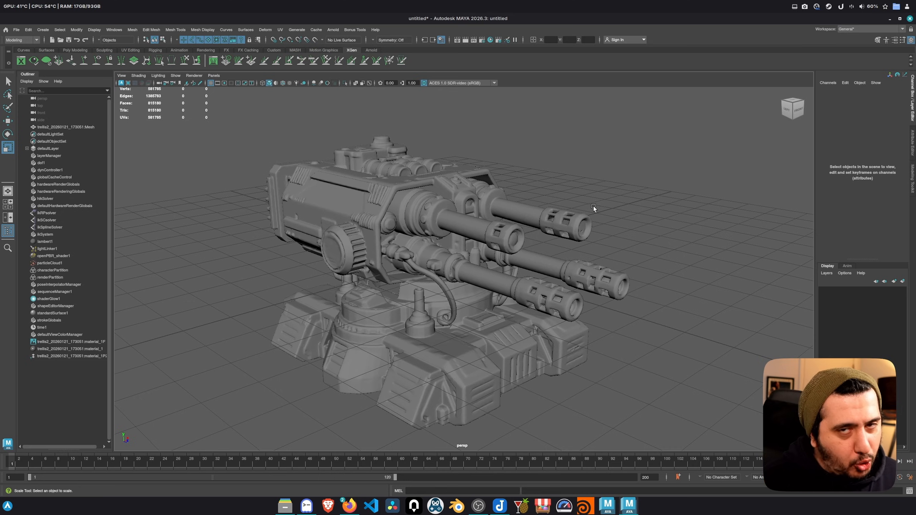
Step: Inspect the imported cannon mesh in shaded view from the side and close up around its base
alt+drag(564, 195, 422, 200)
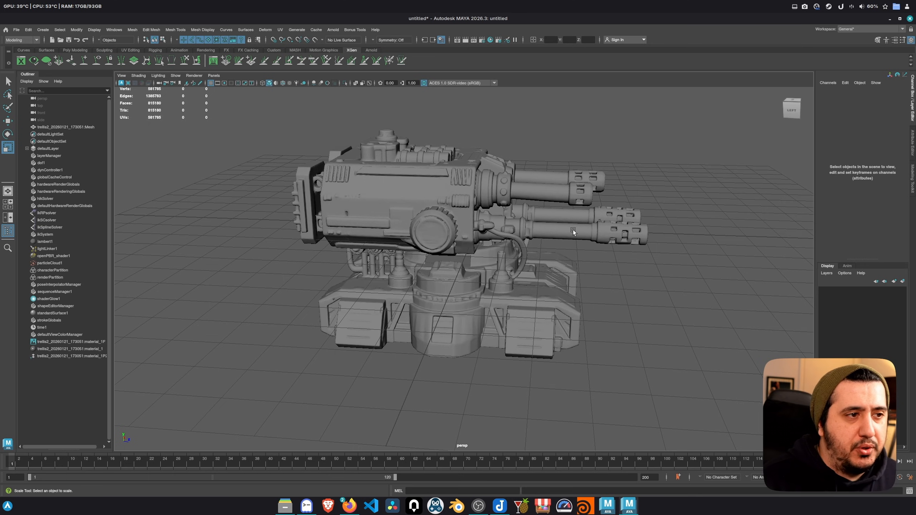
alt+drag(572, 228, 477, 303)
alt+right_drag(478, 303, 561, 331)
alt+drag(561, 331, 498, 313)
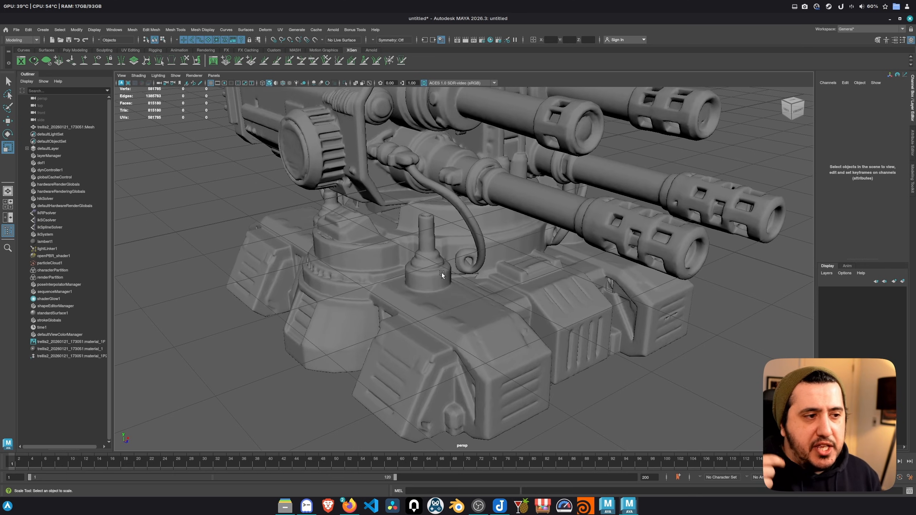
alt+right_drag(442, 275, 360, 249)
Step: Examine the wireframe and shaded surface of the base's front armor block, selecting and deselecting the mesh to compare them
click(361, 247)
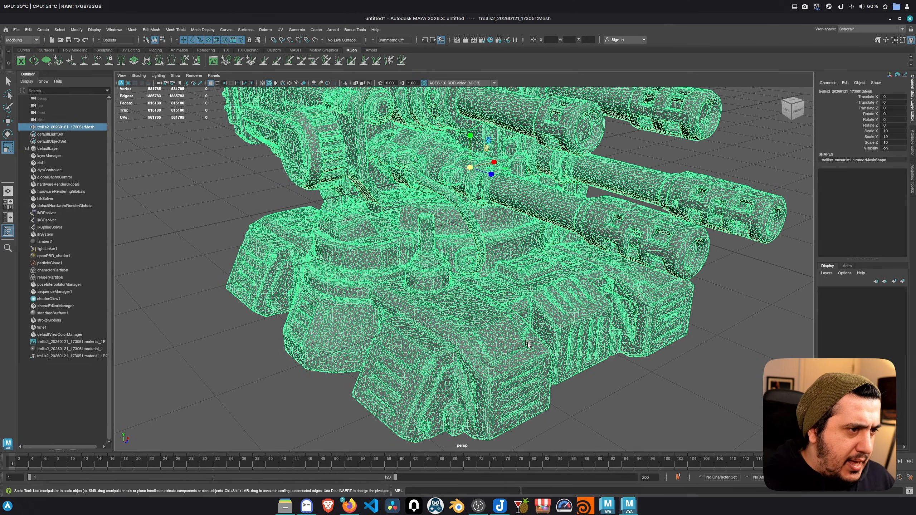
click(682, 377)
scroll(549, 394, up, 2)
alt+middle_drag(549, 394, 535, 325)
scroll(368, 241, up, 4)
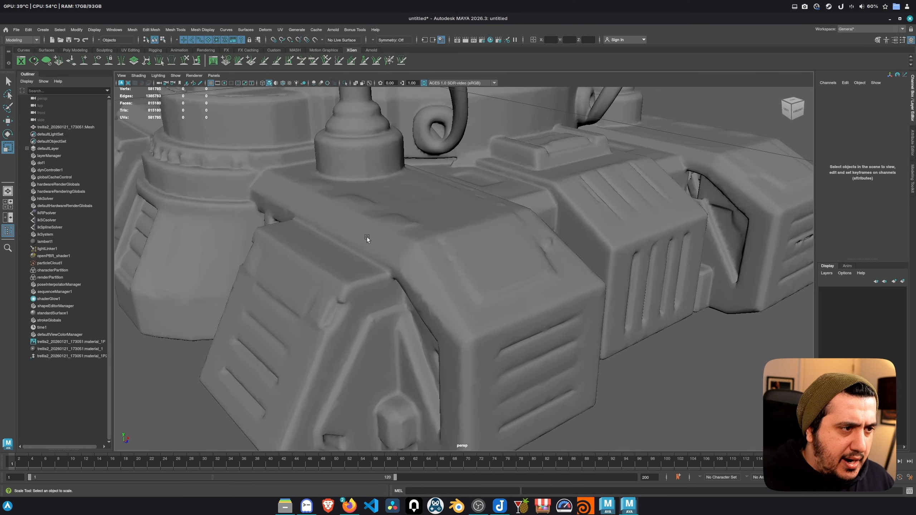
scroll(429, 294, up, 3)
scroll(410, 208, up, 3)
click(405, 195)
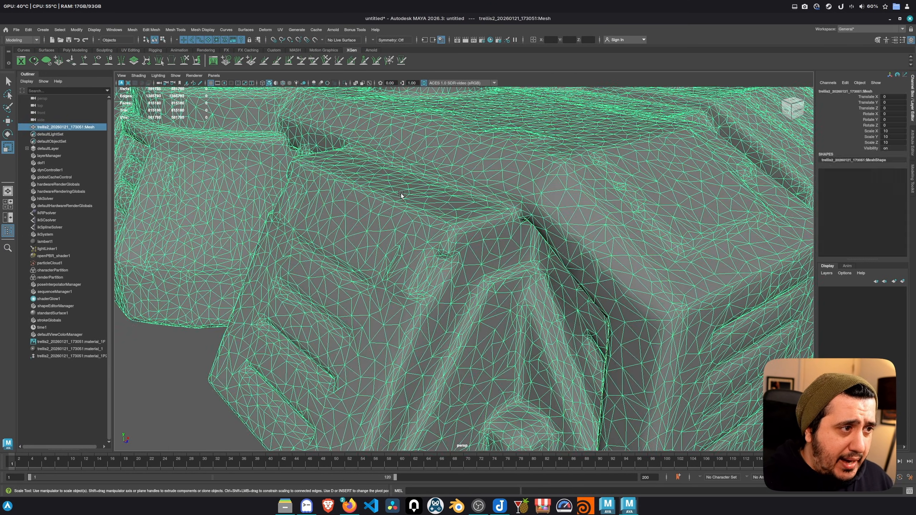
scroll(404, 194, down, 5)
Step: Switch to Firefox, open the o-voxel folder of the microsoft/TRELLIS.2 repository, and read the README's overview diagram and key features
click(350, 505)
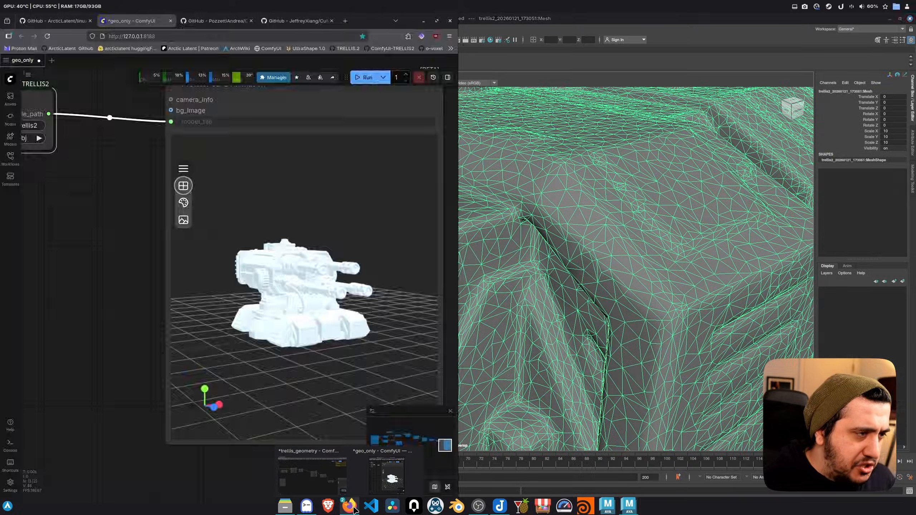
middle_click(434, 49)
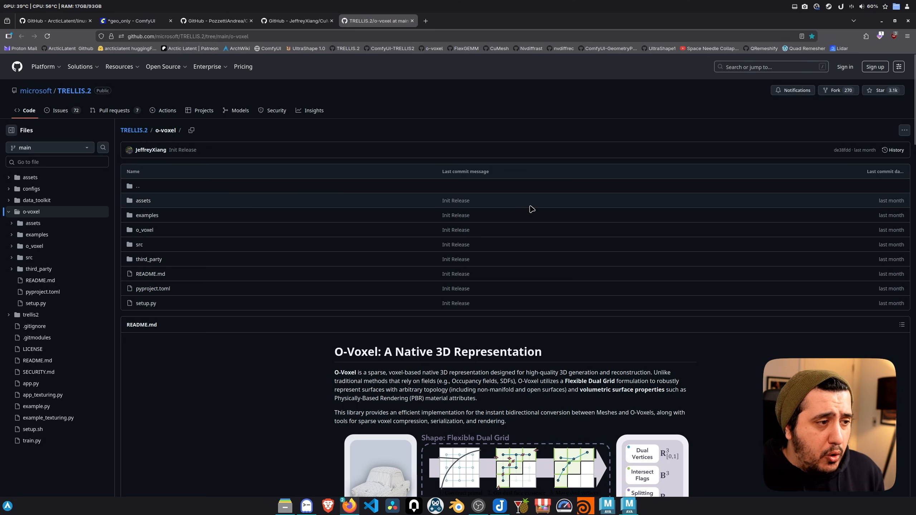
scroll(568, 263, down, 3)
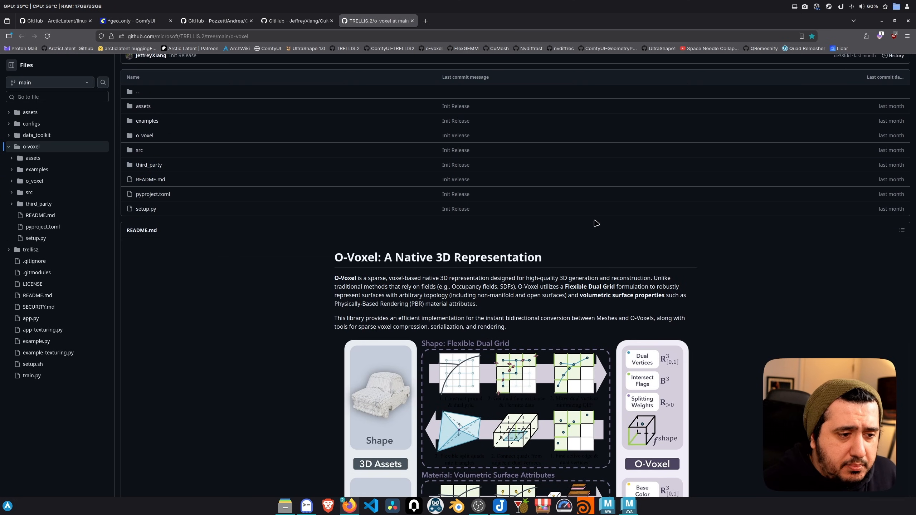
scroll(596, 224, down, 3)
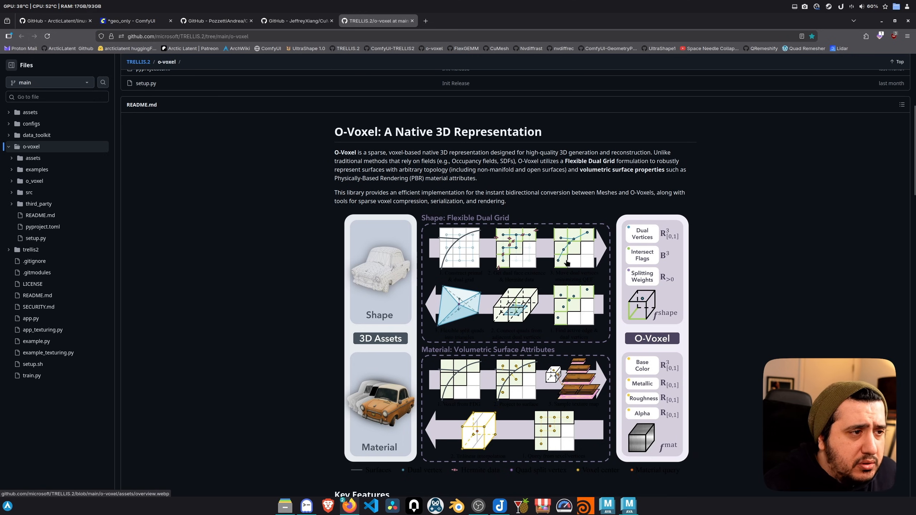
scroll(595, 234, down, 9)
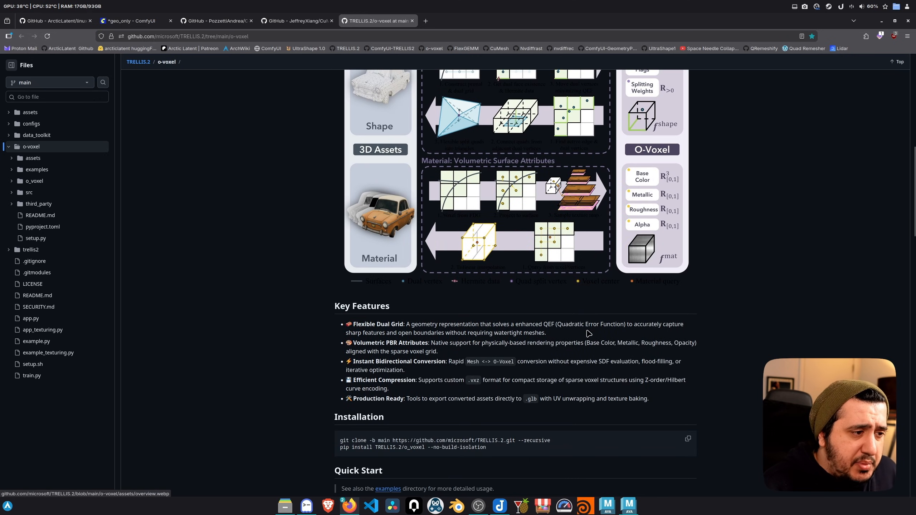
scroll(771, 250, up, 6)
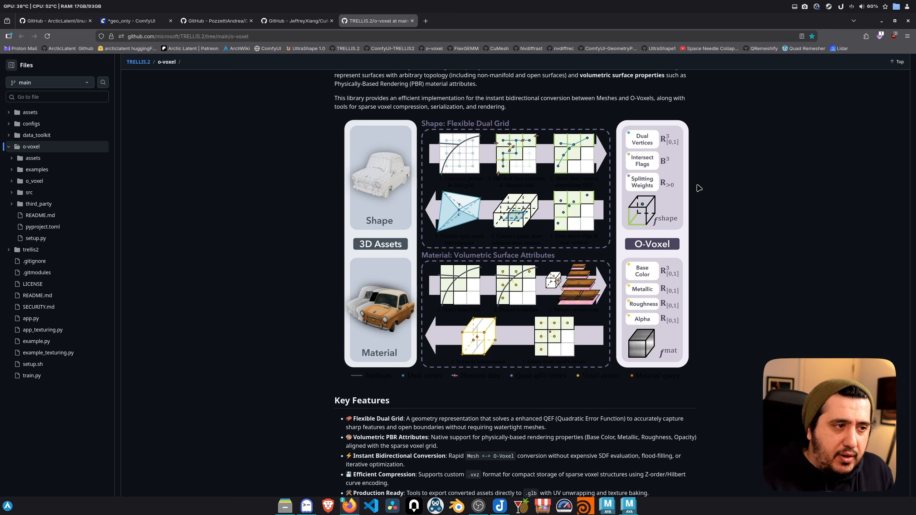
scroll(450, 225, up, 2)
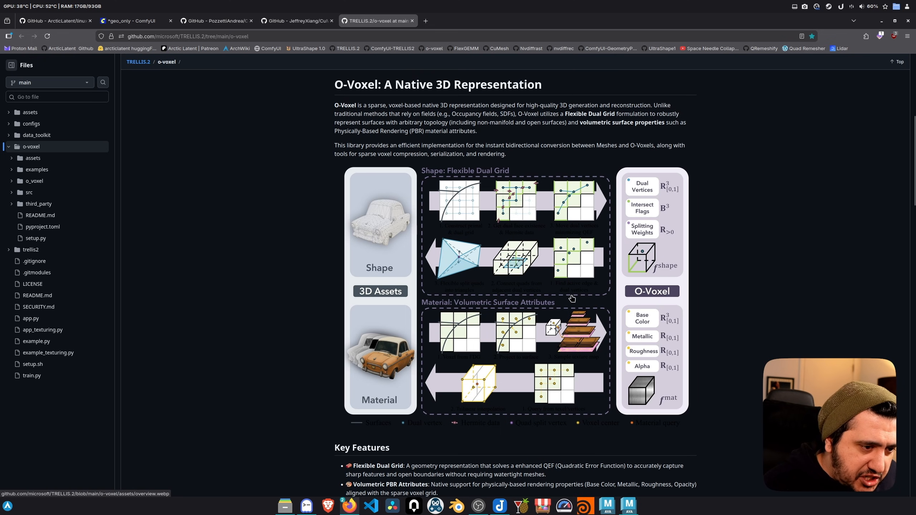
Step: Switch back to Maya, deselect the mesh, examine the armor block's edges close up, and frame the whole cannon
key(alt+Tab)
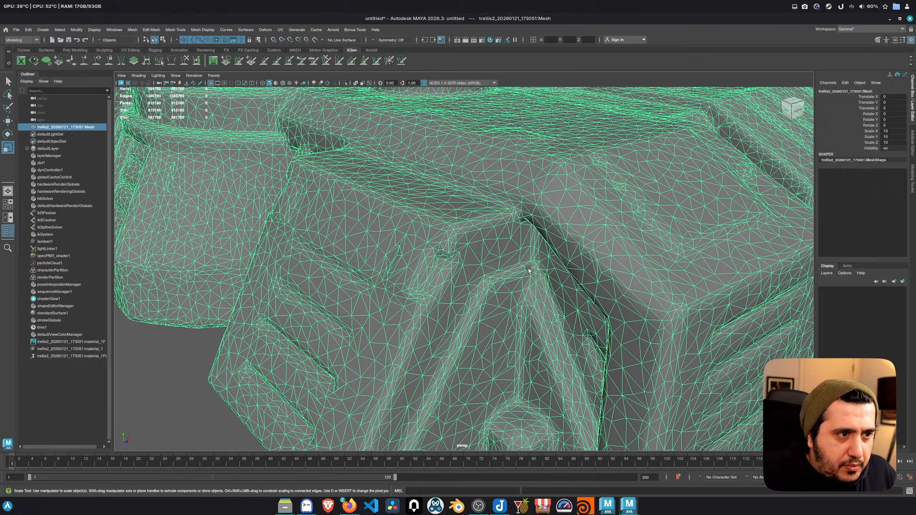
ctrl+click(555, 189)
scroll(534, 197, up, 2)
alt+drag(526, 203, 557, 223)
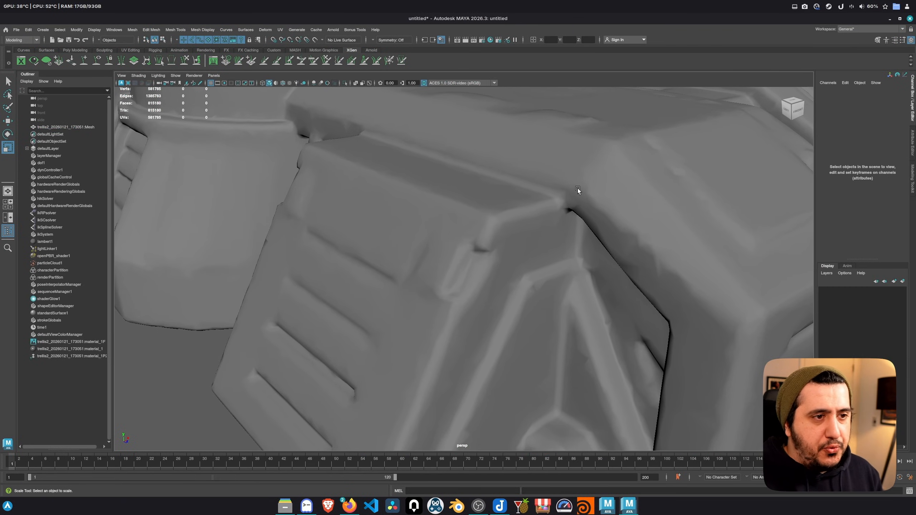
alt+drag(695, 297, 553, 228)
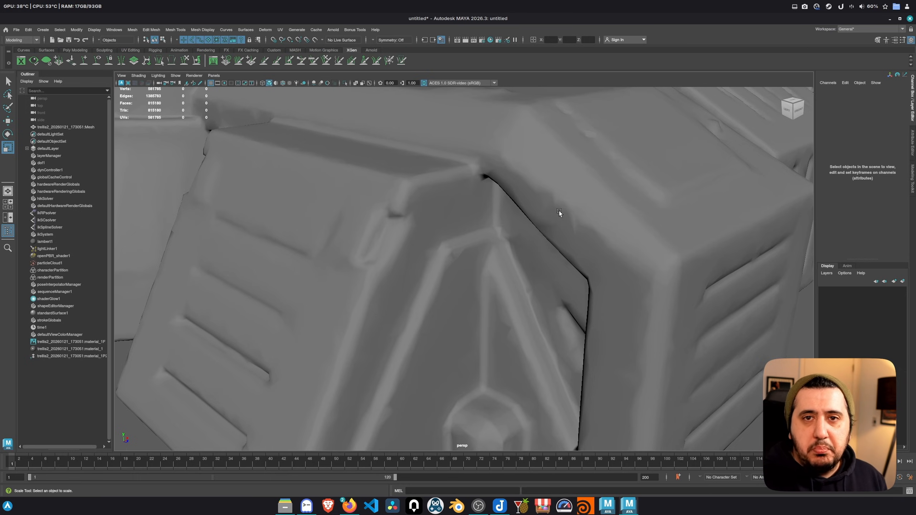
key(a)
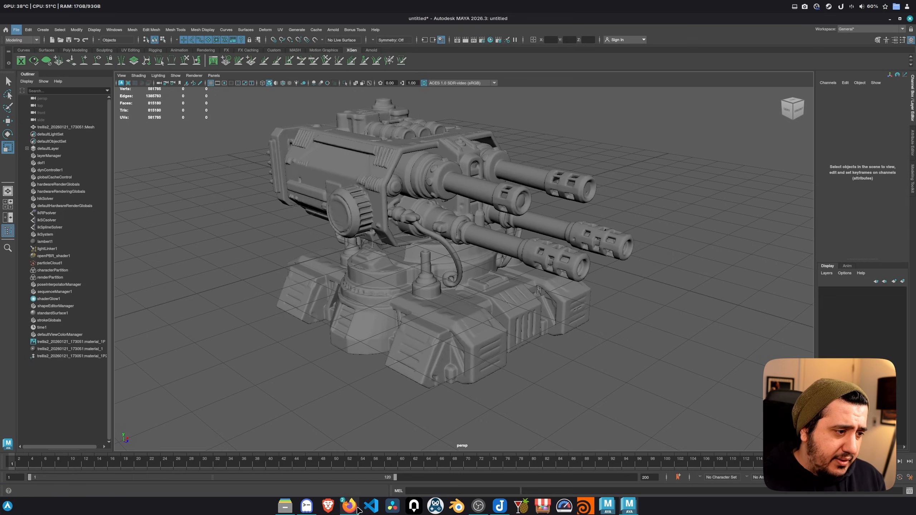
Step: Switch to Firefox to view the article "Lidar and the Future of Computer Vision", and return to Maya
mouse_move(358, 508)
click(390, 475)
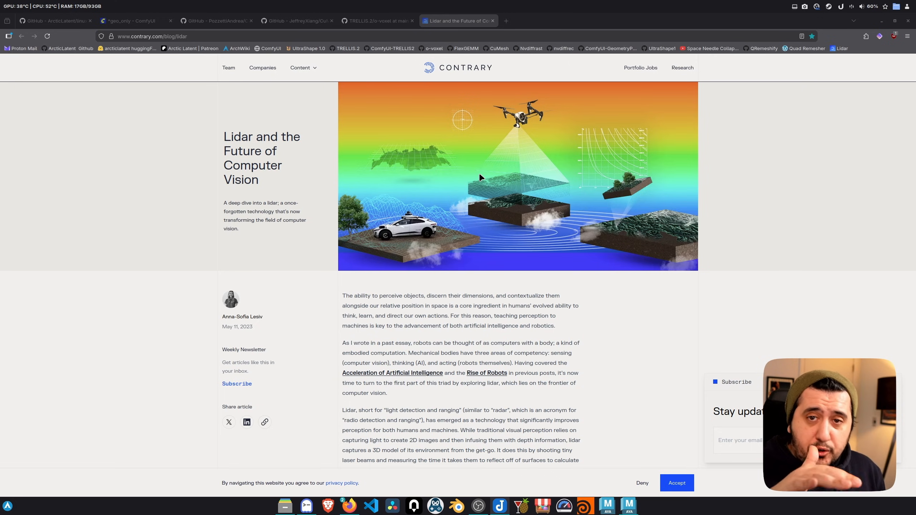
click(882, 23)
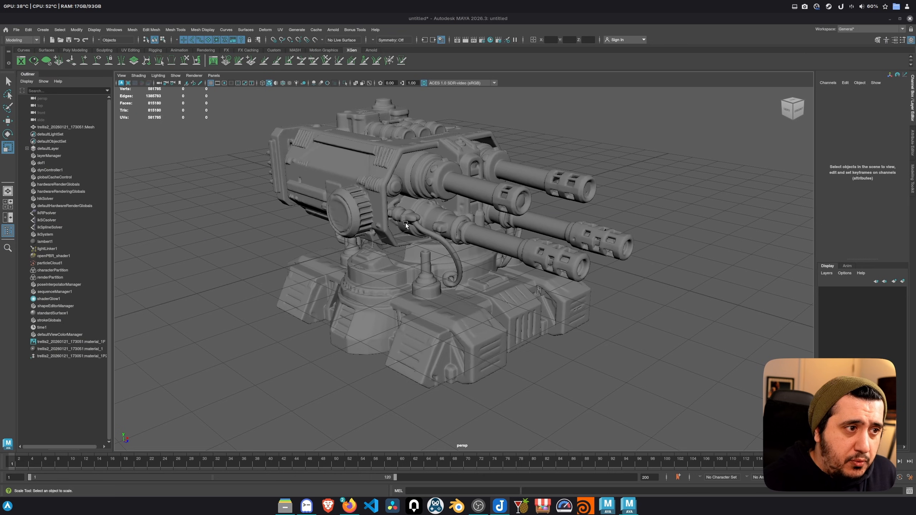
Step: Examine the whole cannon's triangle wireframe by selecting the mesh and clearing the selection
click(408, 219)
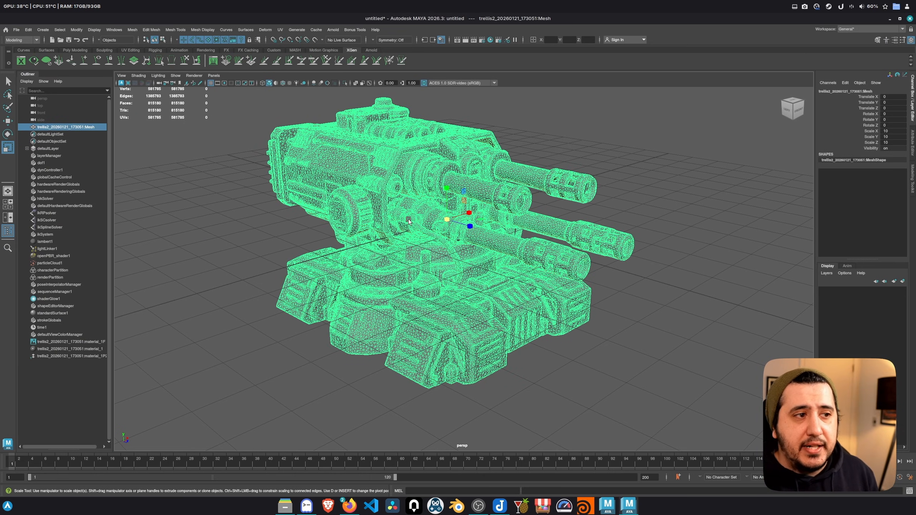
click(541, 207)
alt+drag(535, 204, 541, 207)
scroll(541, 208, down, 2)
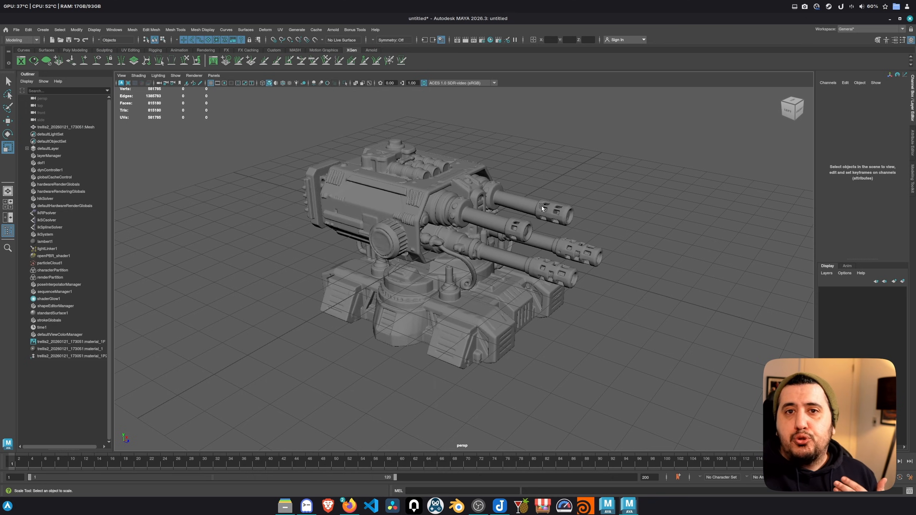
click(458, 190)
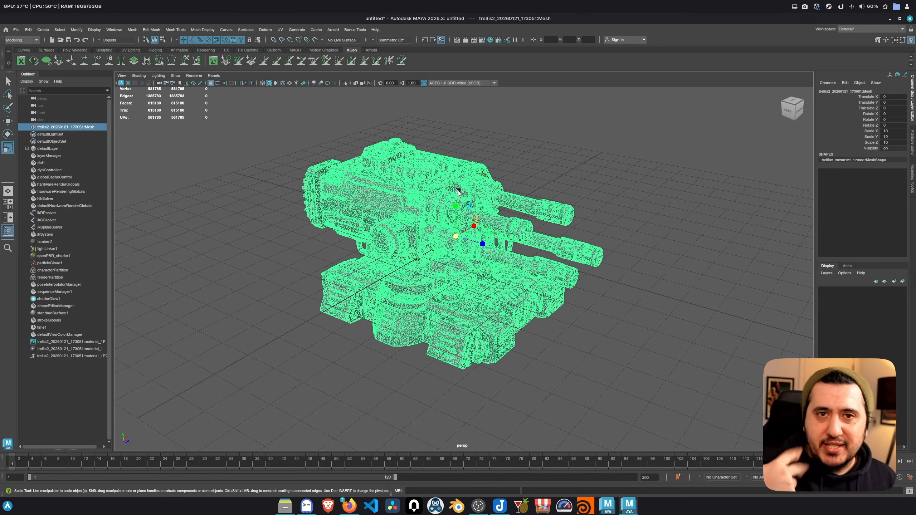
click(653, 198)
Step: Inspect the base's armor blocks, the cannon's side, and the barrels in shaded view
scroll(513, 286, up, 10)
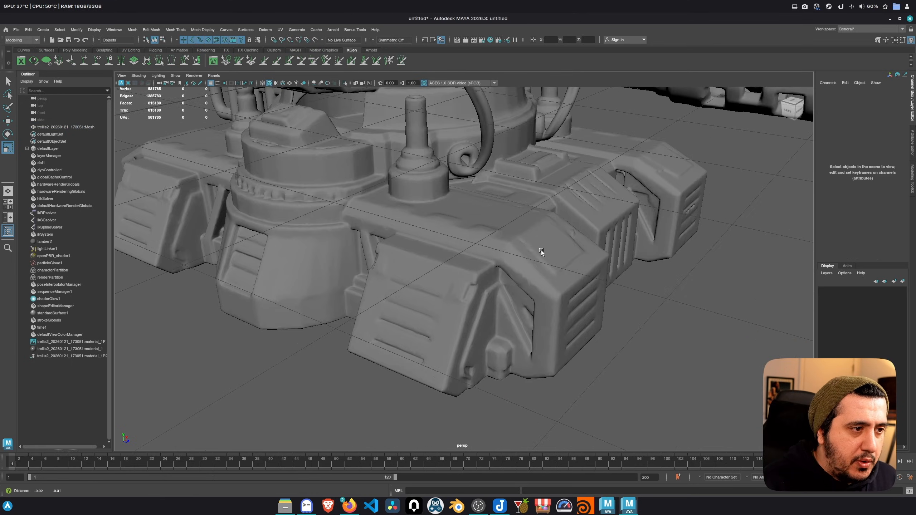
scroll(540, 254, up, 4)
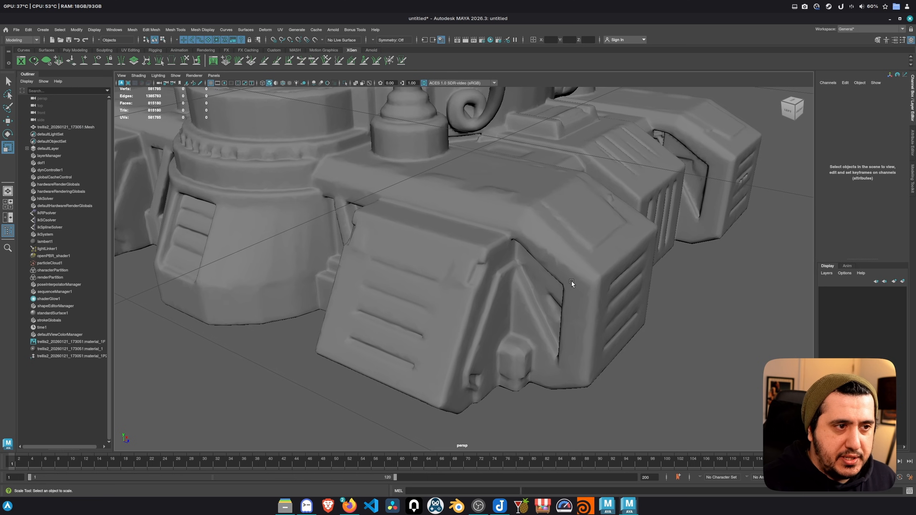
alt+right_drag(571, 281, 309, 262)
alt+drag(378, 269, 443, 268)
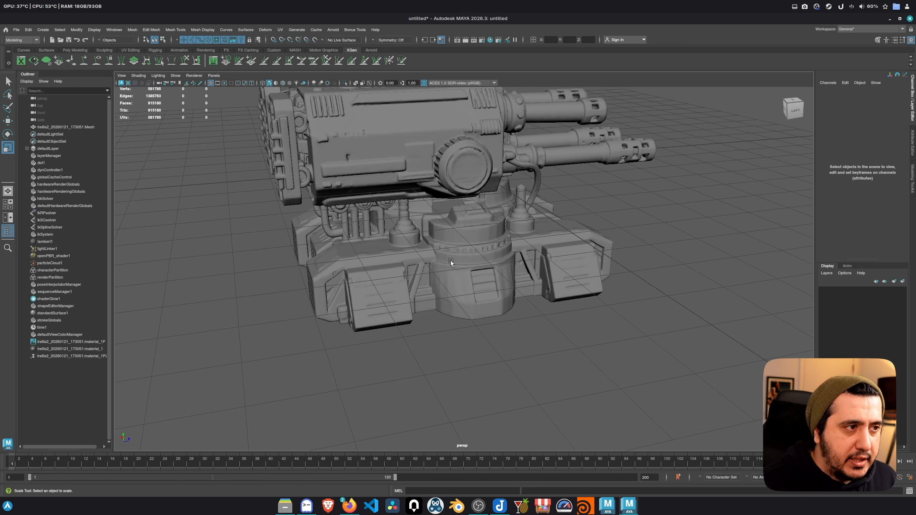
alt+drag(438, 187, 421, 194)
alt+right_drag(421, 194, 393, 162)
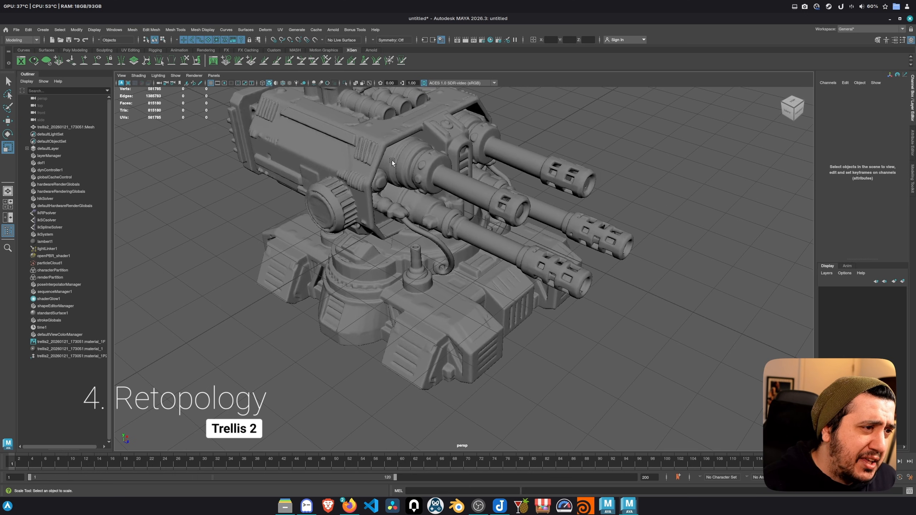
Step: Select the cannon mesh, show the Modeling Toolkit, and make the mesh a live surface
click(393, 162)
click(854, 29)
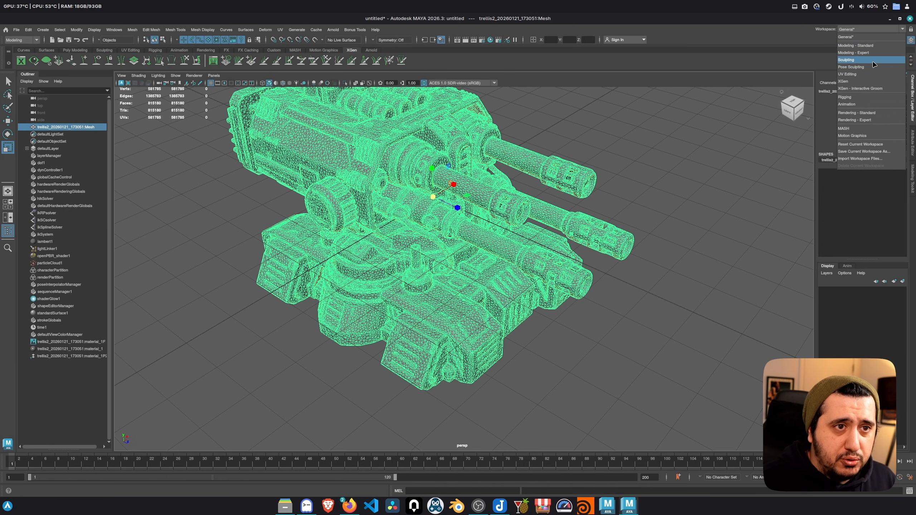
click(905, 55)
click(878, 40)
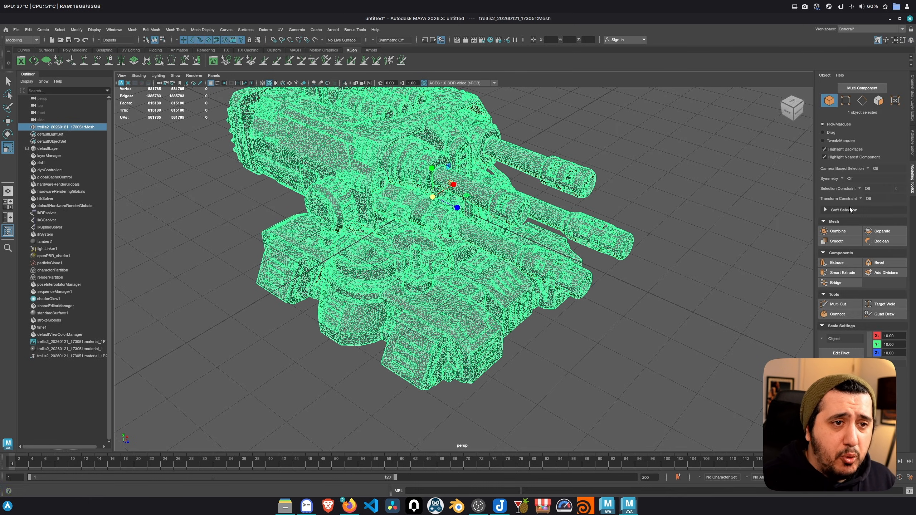
scroll(400, 153, down, 1)
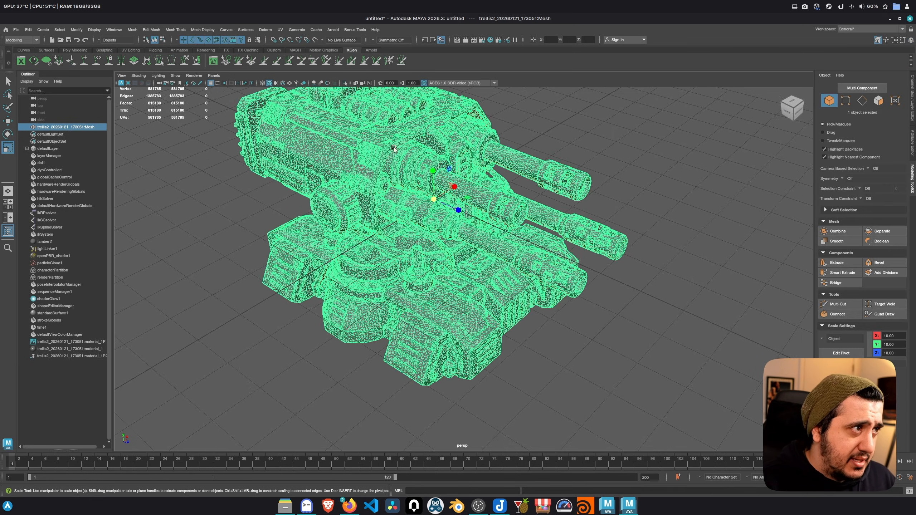
alt+middle_drag(399, 153, 407, 183)
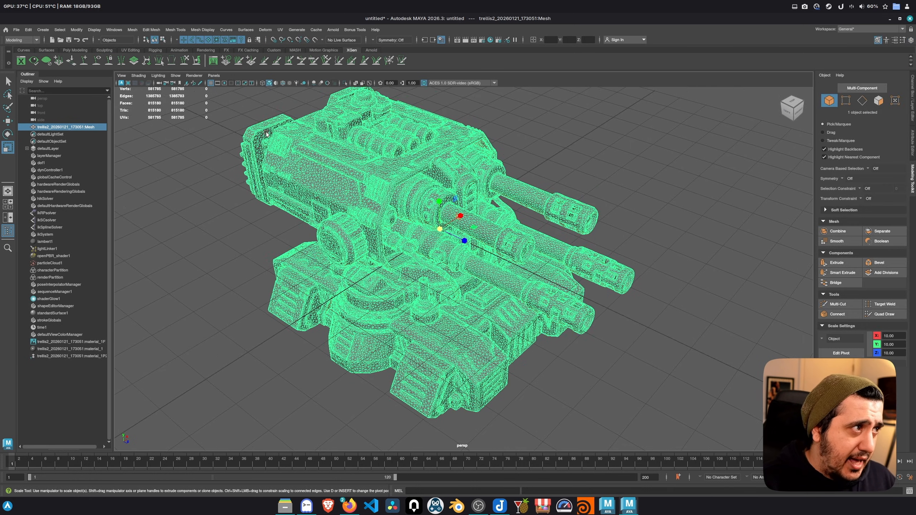
click(315, 39)
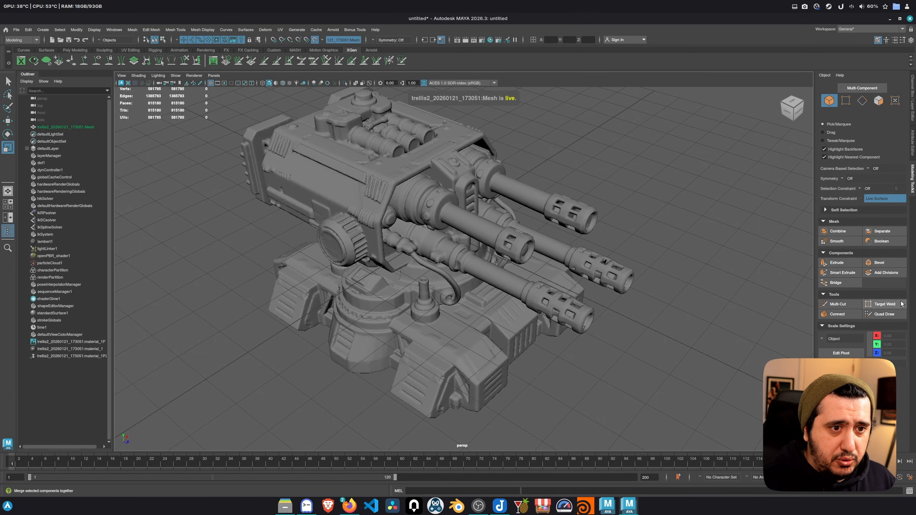
Step: With Quad Draw, place four points at the corners of the front armor block's sloped louvered face and fill them with a quad
click(884, 314)
scroll(474, 219, up, 5)
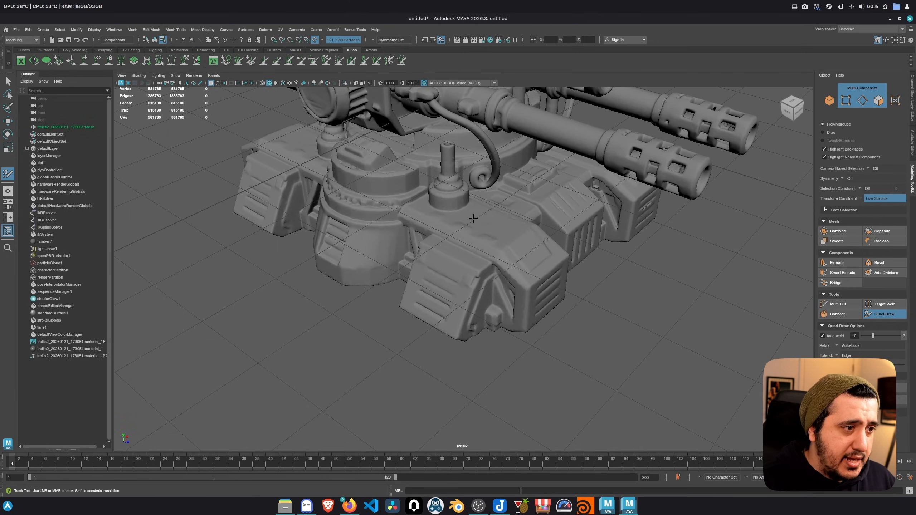
alt+middle_drag(474, 219, 478, 196)
scroll(477, 196, up, 5)
click(493, 190)
click(363, 137)
click(322, 279)
click(438, 345)
shift+click(410, 240)
Step: Extend the quad's upper edge with Quad Draw to add a second face over the armor block's narrow upper bevel
alt+drag(455, 193, 462, 205)
scroll(463, 205, down, 4)
alt+middle_drag(406, 199, 399, 222)
mouse_move(399, 223)
alt+mouse_down()
mouse_move(380, 233)
mouse_move(397, 216)
alt+mouse_up()
scroll(382, 237, up, 3)
alt+drag(397, 215, 560, 256)
scroll(659, 251, up, 3)
scroll(659, 251, down, 3)
alt+middle_drag(561, 256, 563, 264)
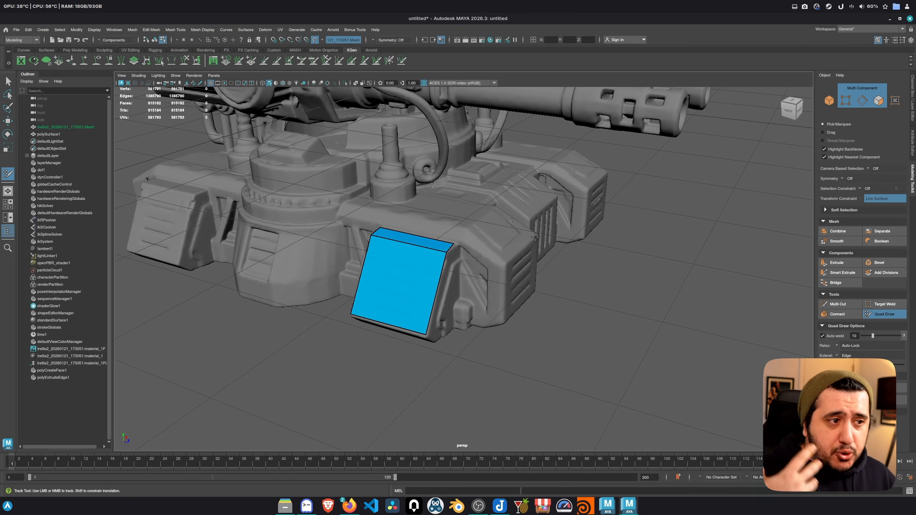
Step: Examine the soft edges and recess of the armor block beside the new quads
alt+right_drag(535, 237, 693, 260)
alt+middle_drag(693, 260, 630, 254)
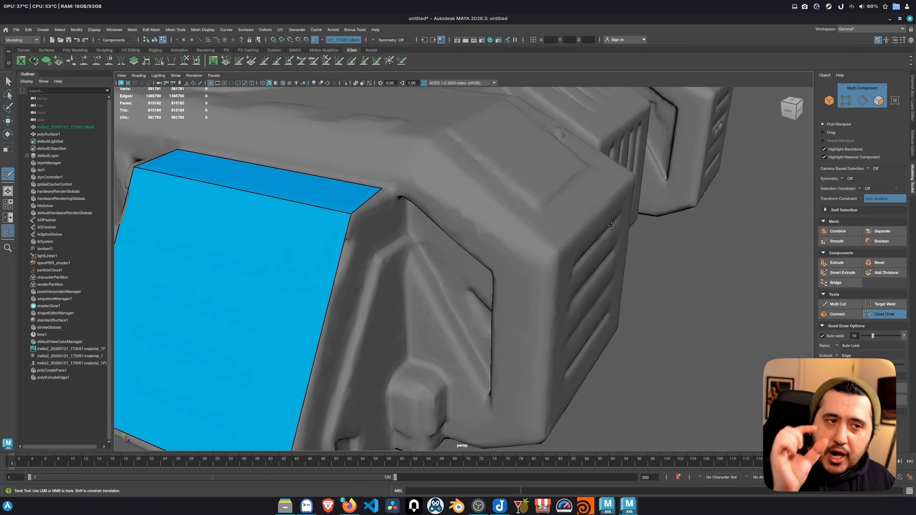
alt+right_drag(648, 220, 400, 170)
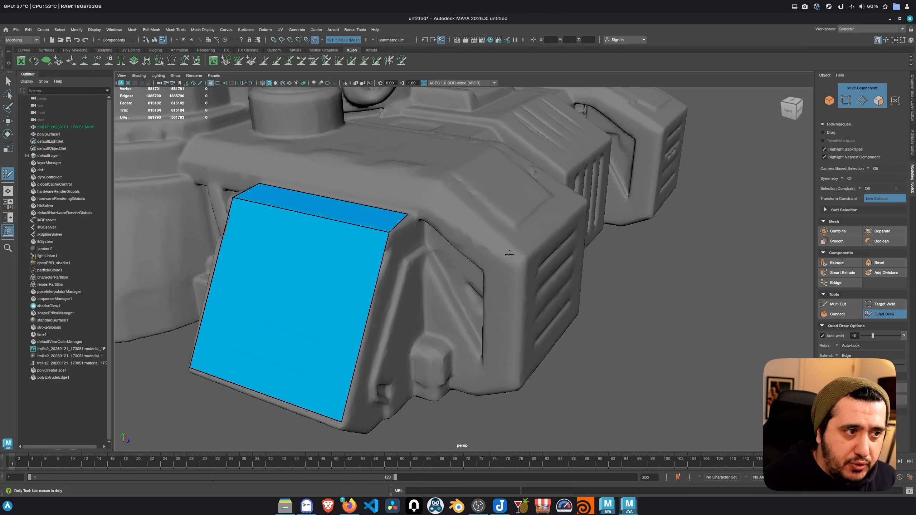
scroll(508, 254, up, 3)
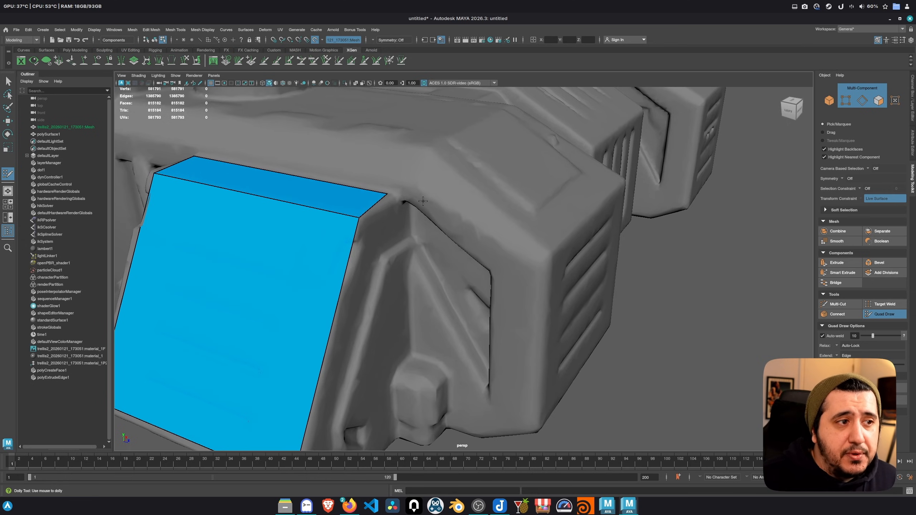
Step: Examine the soft bevels and the recess of the armor block beside the drawn quads up close
scroll(453, 204, up, 4)
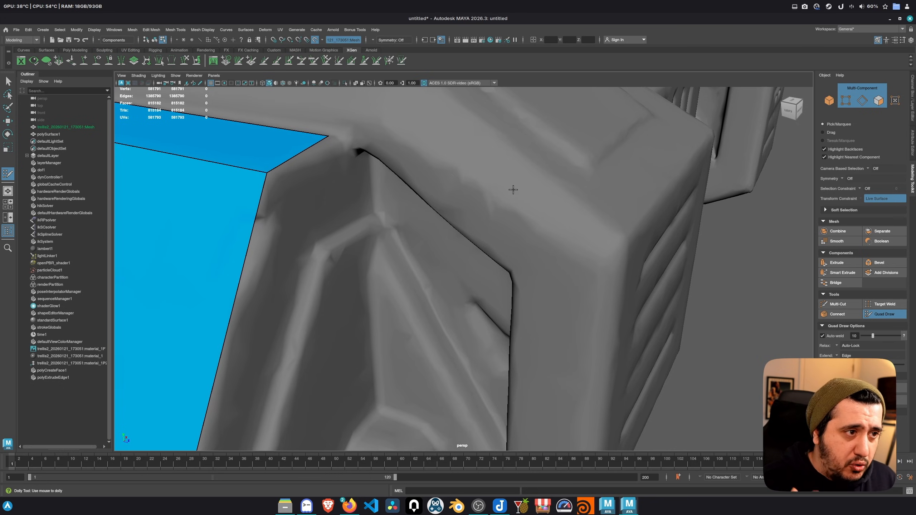
scroll(513, 189, down, 5)
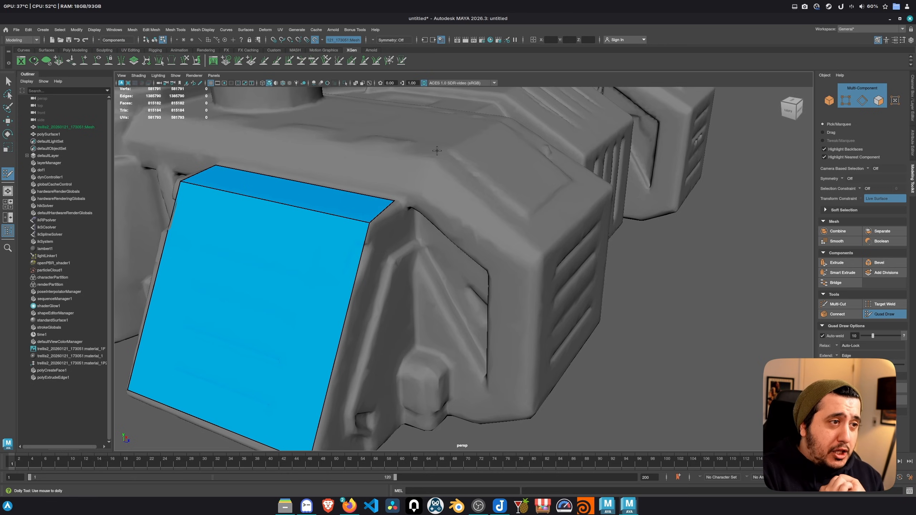
alt+right_drag(437, 151, 557, 217)
alt+middle_drag(514, 195, 517, 225)
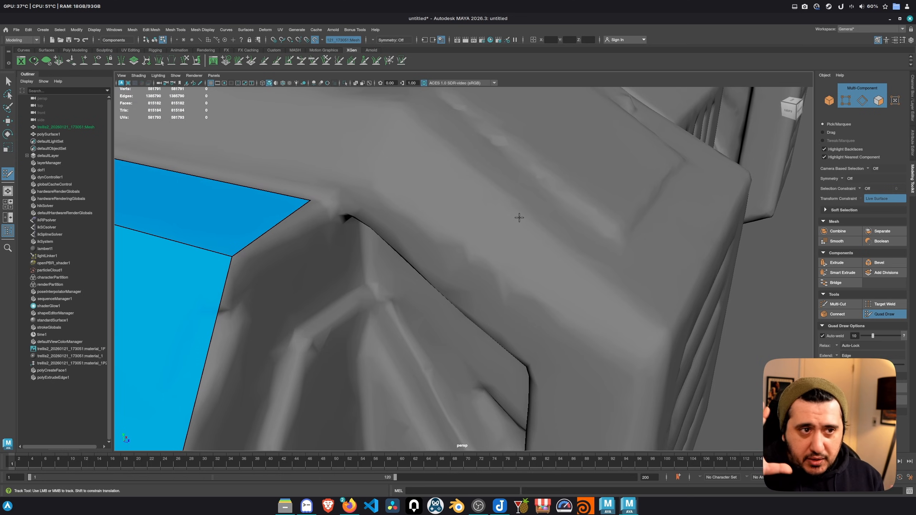
alt+right_drag(519, 218, 177, 222)
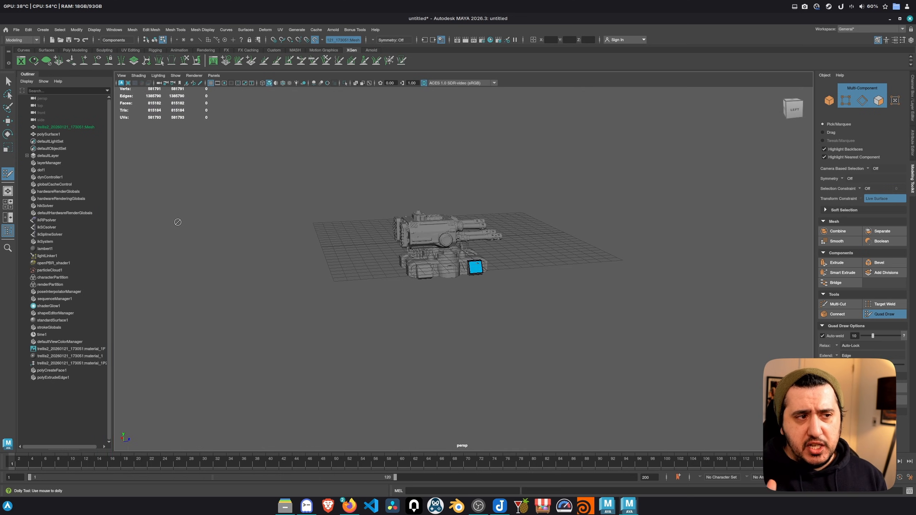
Step: Examine the whole cannon with the retopology quads in place on its front armor block
alt+right_drag(178, 222, 443, 189)
alt+right_drag(370, 214, 620, 256)
alt+drag(620, 256, 549, 261)
alt+right_drag(397, 246, 473, 235)
alt+middle_drag(473, 235, 570, 266)
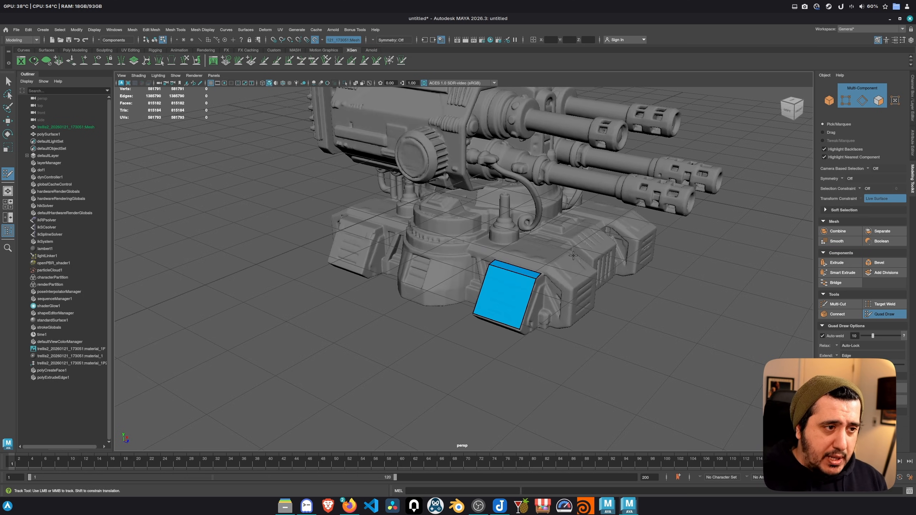
alt+right_drag(446, 207, 383, 223)
alt+middle_drag(519, 248, 478, 260)
alt+right_drag(477, 261, 559, 259)
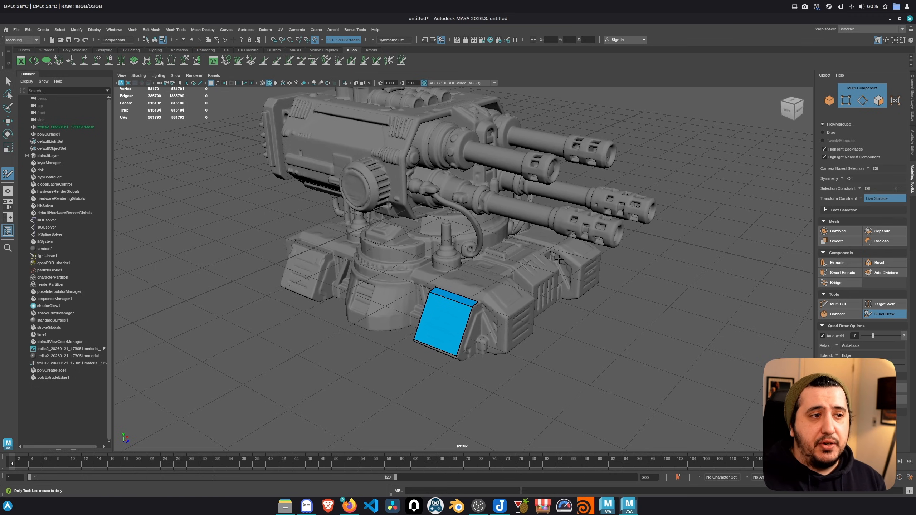
key(alt)
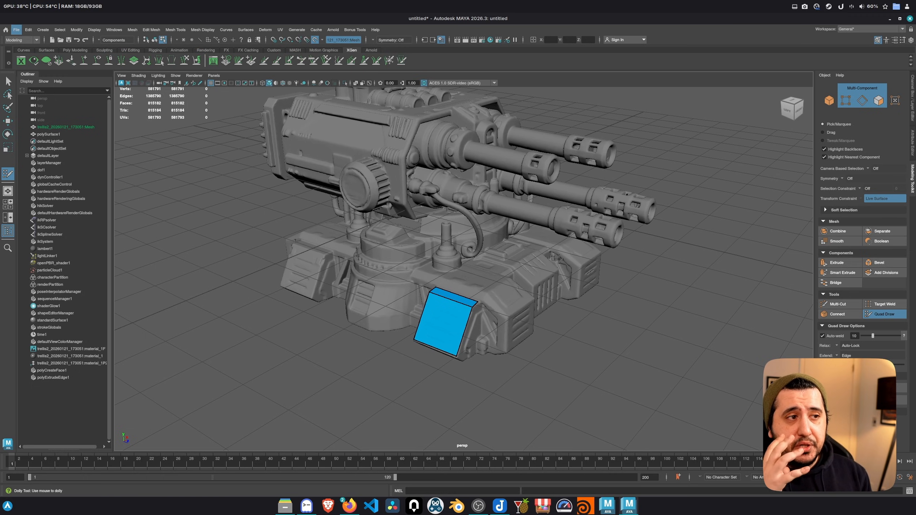
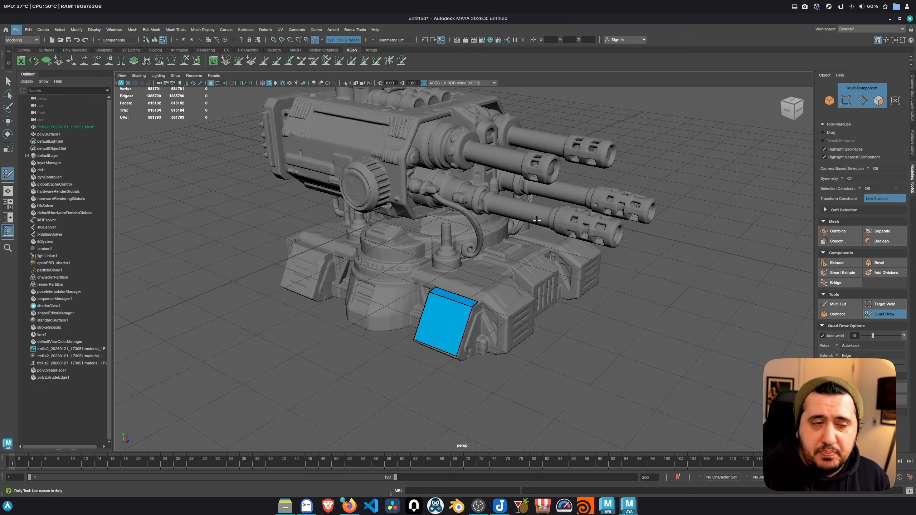
scroll(537, 220, up, 5)
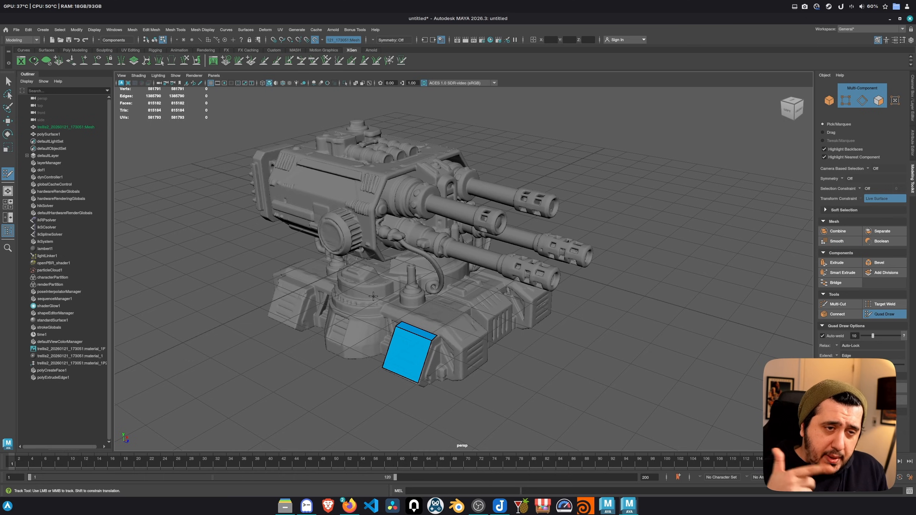
alt+right_drag(442, 313, 477, 267)
alt+middle_drag(477, 267, 492, 260)
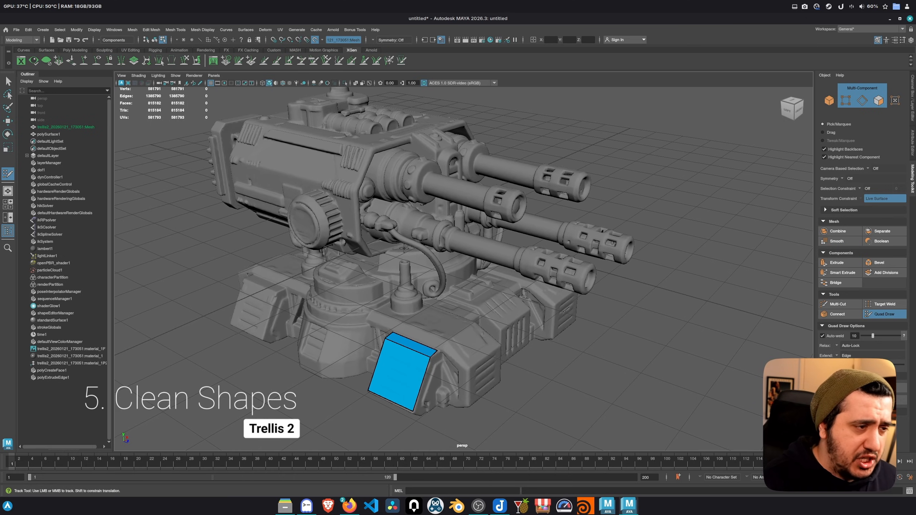
Step: Turn off the live surface, then select and delete the Quad Draw mesh on the front armor block
alt+middle_drag(351, 283, 337, 214)
key(w)
right_drag(396, 287, 431, 275)
click(574, 307)
click(395, 287)
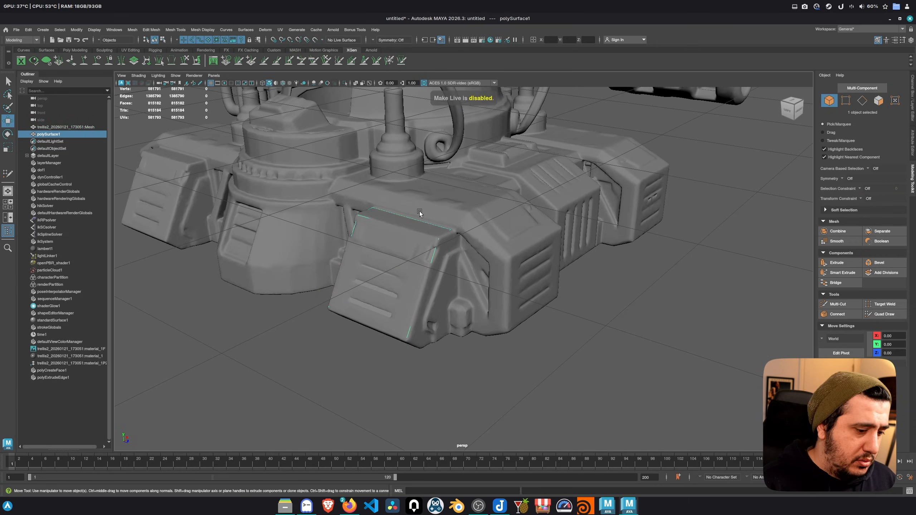
key(Delete)
Step: Examine the bare louvered panel and side recess of the front armor block up close
alt+drag(328, 308, 346, 324)
alt+right_drag(347, 323, 544, 300)
scroll(544, 300, up, 3)
scroll(516, 222, down, 1)
alt+middle_drag(495, 196, 504, 222)
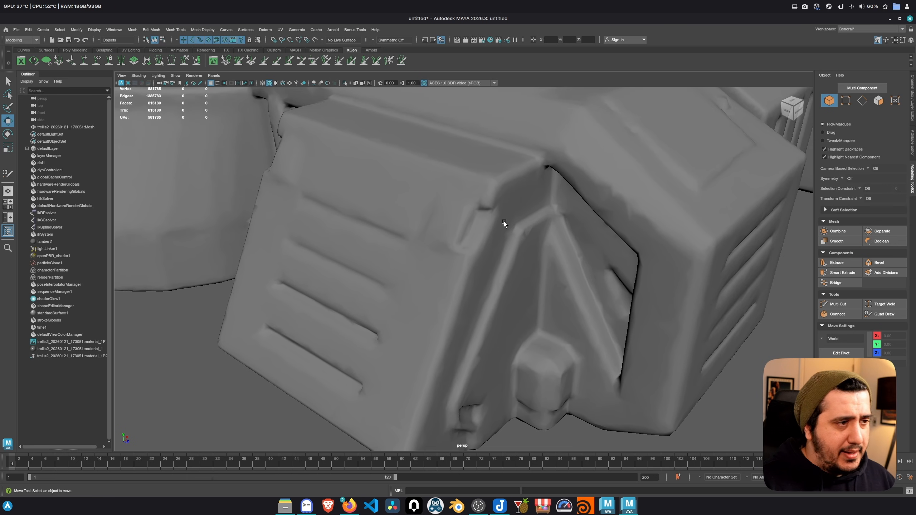
alt+right_drag(504, 222, 320, 218)
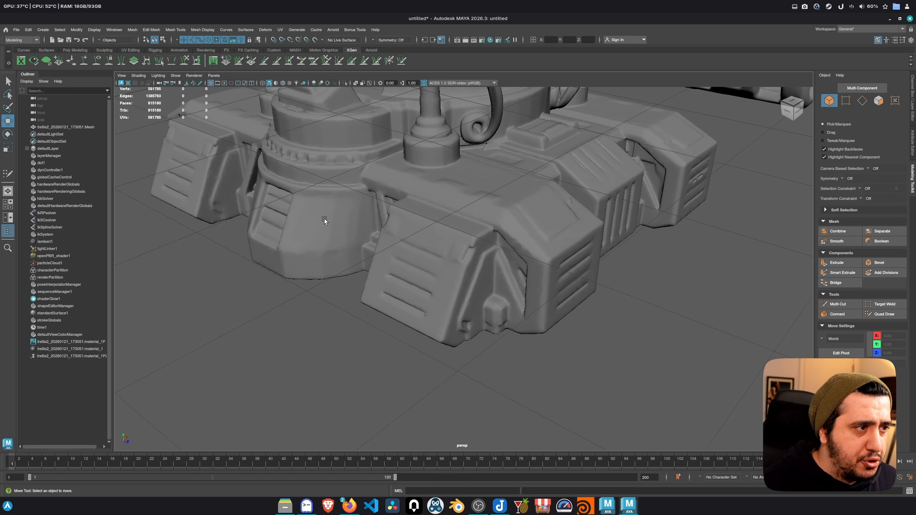
Step: Examine the cannon mesh's wireframe and overall shapes from several angles, ending at the front of the base
alt+drag(432, 234, 513, 240)
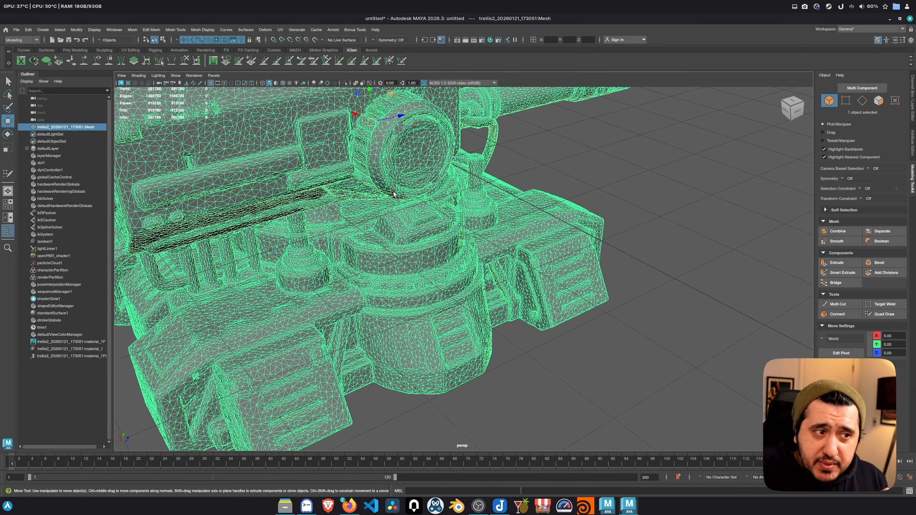
alt+right_drag(665, 229, 494, 208)
alt+drag(494, 207, 479, 241)
alt+middle_drag(479, 242, 552, 232)
click(552, 231)
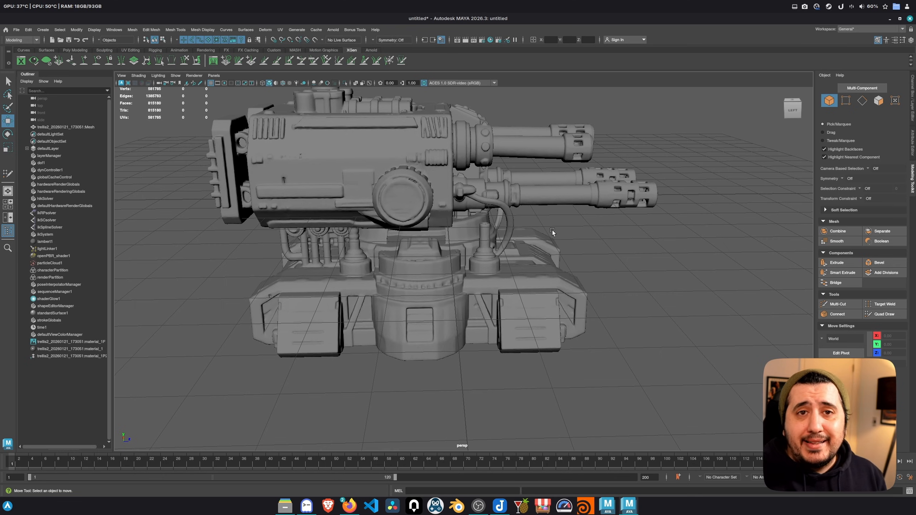
alt+drag(589, 218, 575, 235)
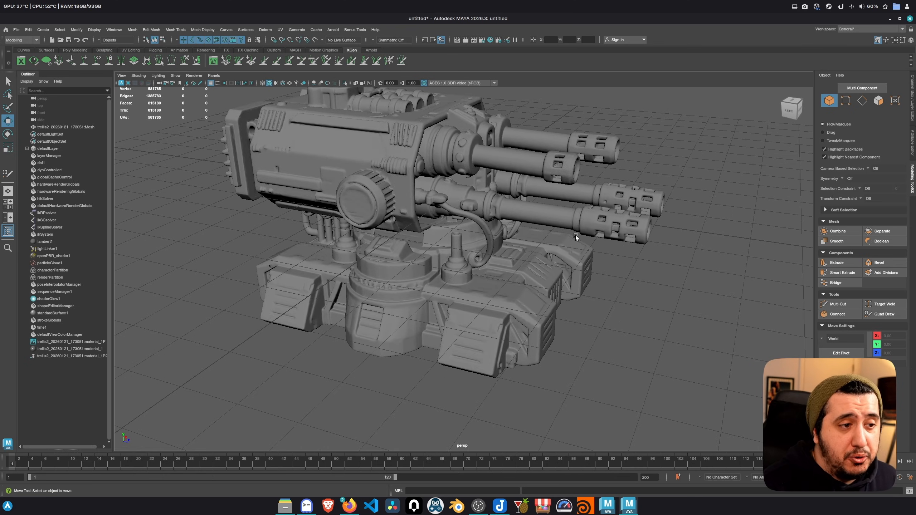
alt+right_drag(575, 235, 598, 231)
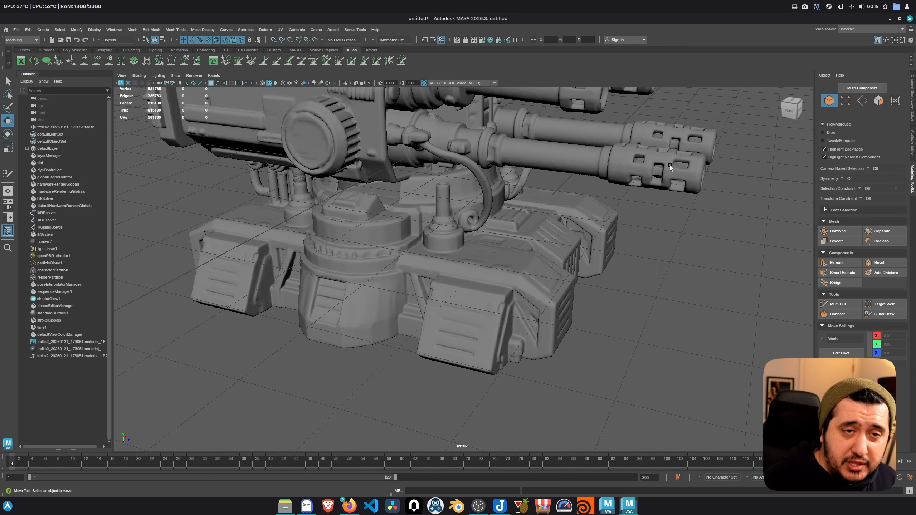
alt+right_drag(666, 166, 439, 253)
alt+drag(438, 253, 446, 274)
alt+right_drag(446, 274, 633, 232)
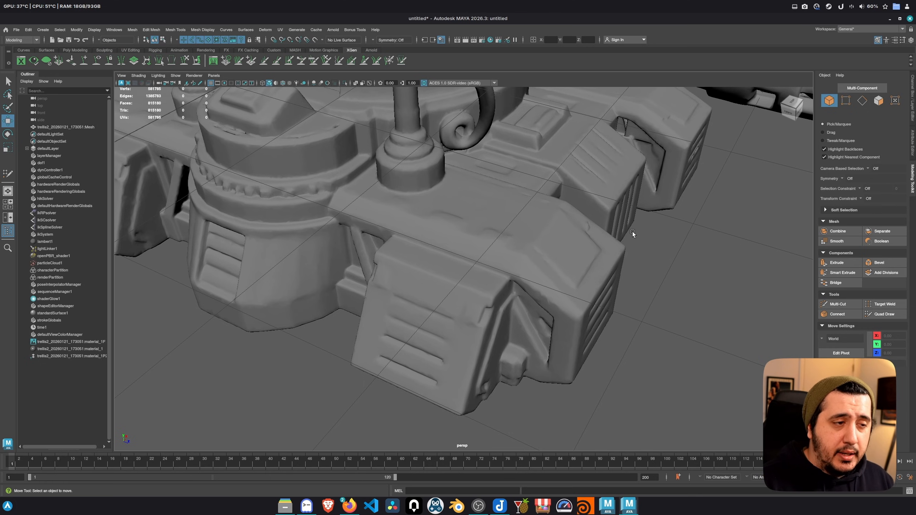
Step: Inspect the front armor block's triangulated wireframe, then its shaded louvers, edges and recess with the mesh deselected
alt+right_drag(637, 219, 408, 202)
click(591, 250)
alt+middle_drag(407, 203, 415, 246)
alt+drag(415, 246, 426, 216)
alt+right_drag(426, 217, 652, 296)
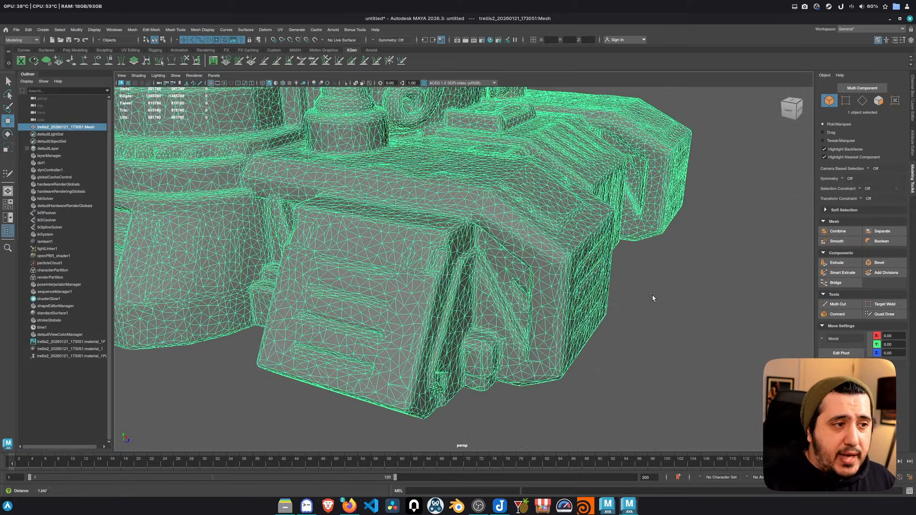
click(698, 310)
mouse_move(541, 320)
alt+right_down()
mouse_move(563, 324)
mouse_move(628, 294)
alt+right_up()
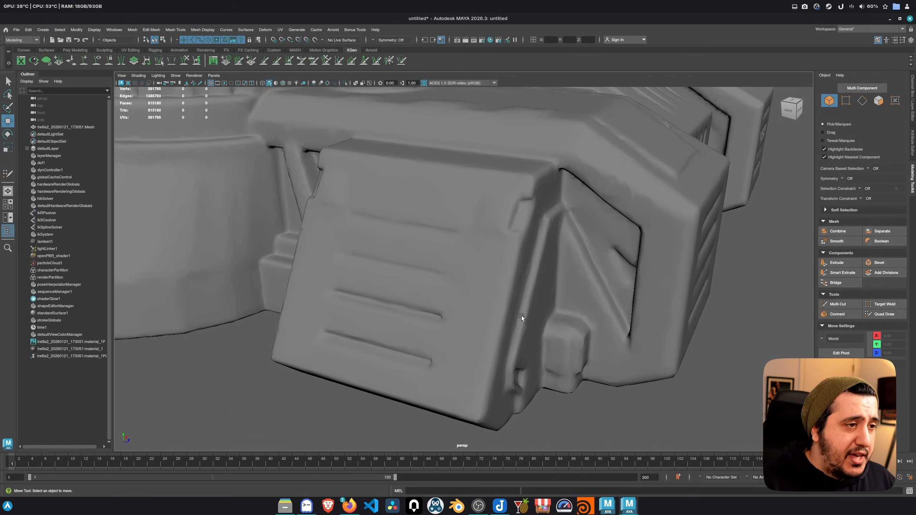
alt+right_drag(520, 318, 675, 339)
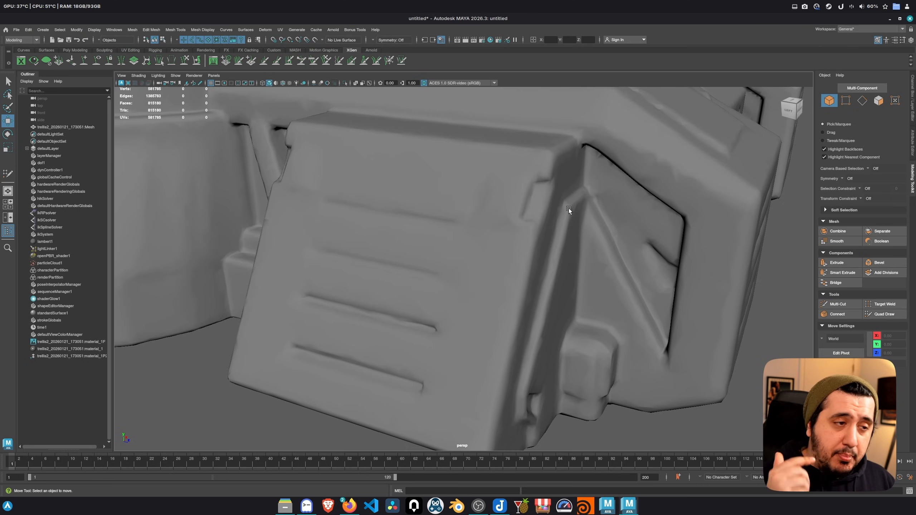
alt+right_drag(568, 209, 423, 196)
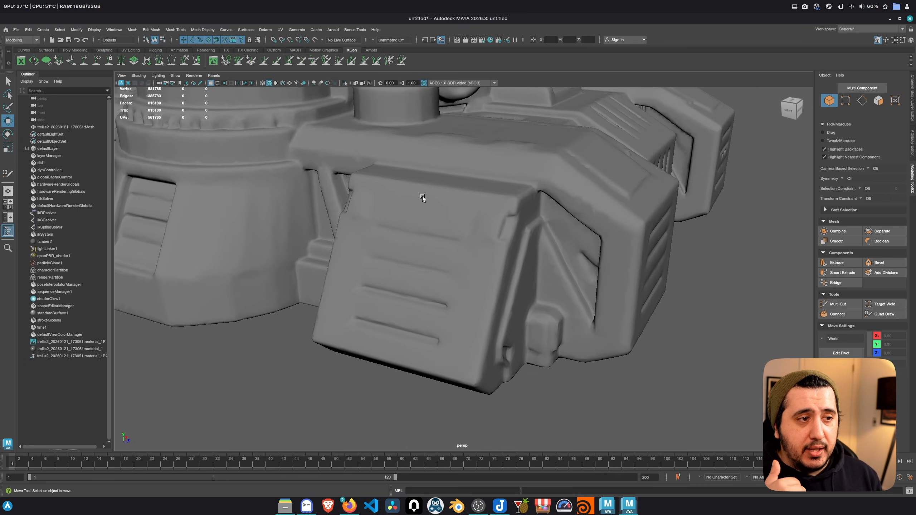
alt+drag(423, 197, 599, 206)
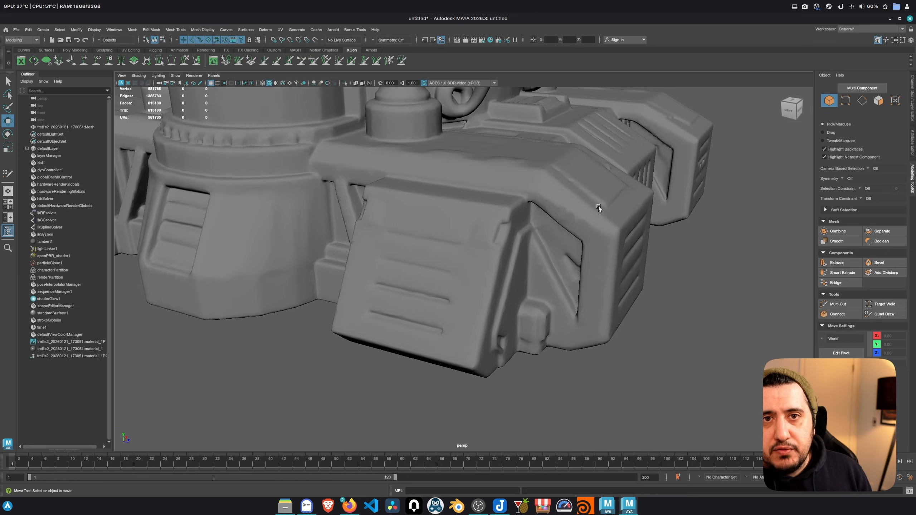
Step: Create a polygon cube, snap it onto the front armor block's louvered panel and frame it
scroll(447, 262, up, 1)
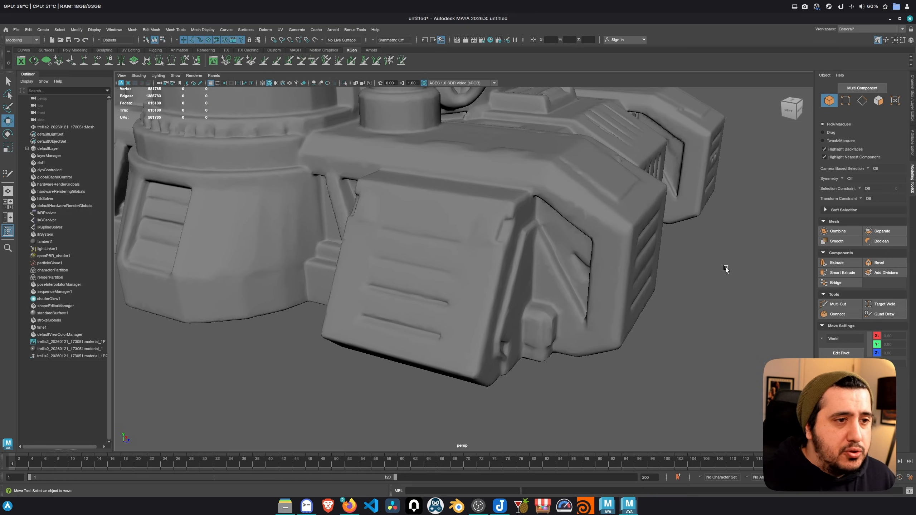
shift+right_click(726, 267)
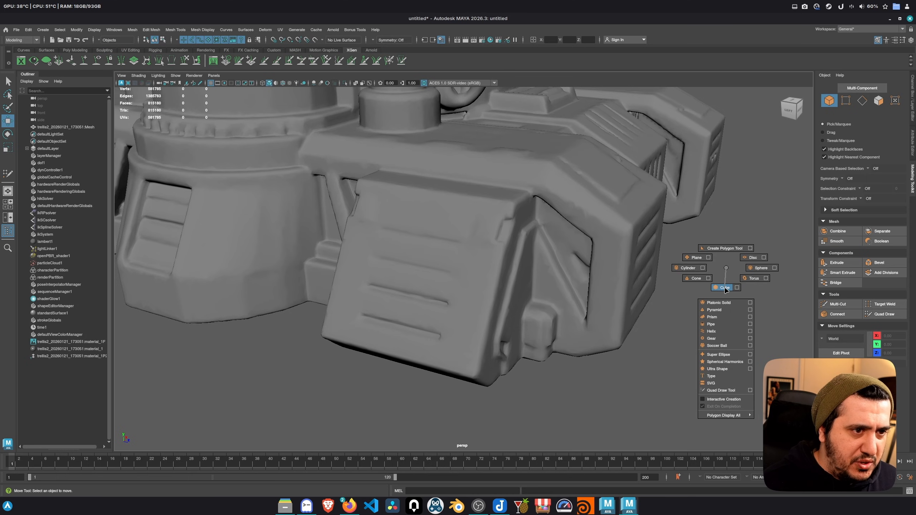
shift+right_drag(725, 288, 722, 286)
alt+right_drag(755, 315, 389, 241)
alt+drag(388, 242, 409, 272)
scroll(409, 272, up, 3)
key(v)
middle_drag(409, 272, 415, 287)
key(f)
Step: Move the cube's face to fit the louvered panel and scale the cube to the panel's width
alt+drag(481, 311, 497, 255)
alt+drag(613, 255, 475, 216)
right_drag(466, 252, 465, 285)
click(467, 318)
drag(466, 290, 466, 313)
right_drag(451, 223, 451, 204)
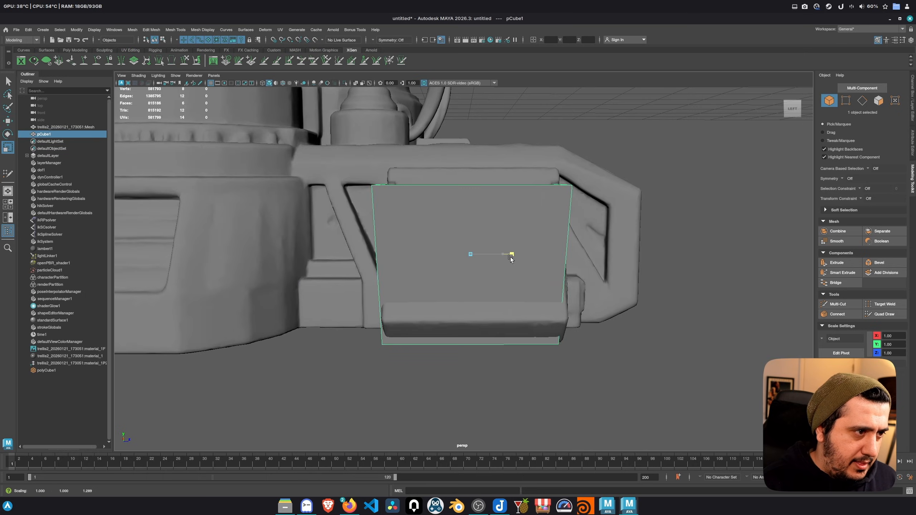
drag(512, 255, 508, 254)
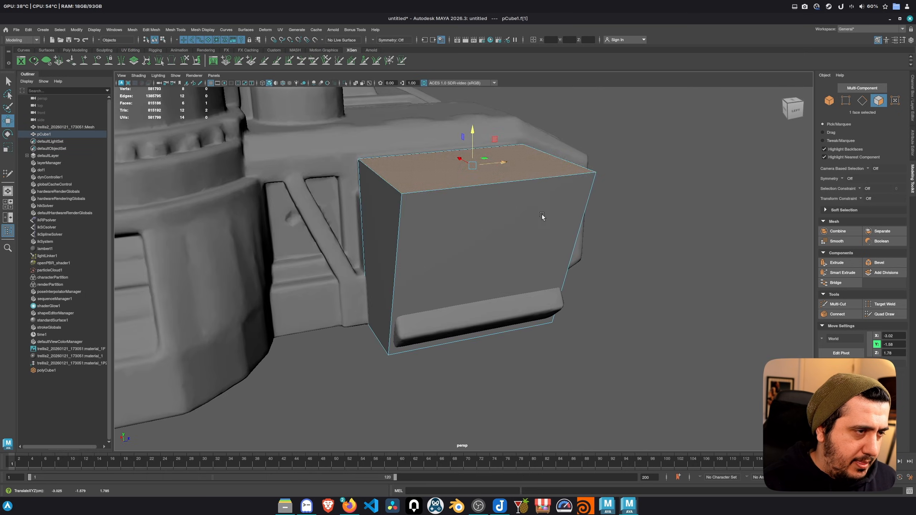
Step: Move the cube's top face inward and adjust its height so the front follows the panel's slope
alt+drag(537, 209, 452, 223)
key(q)
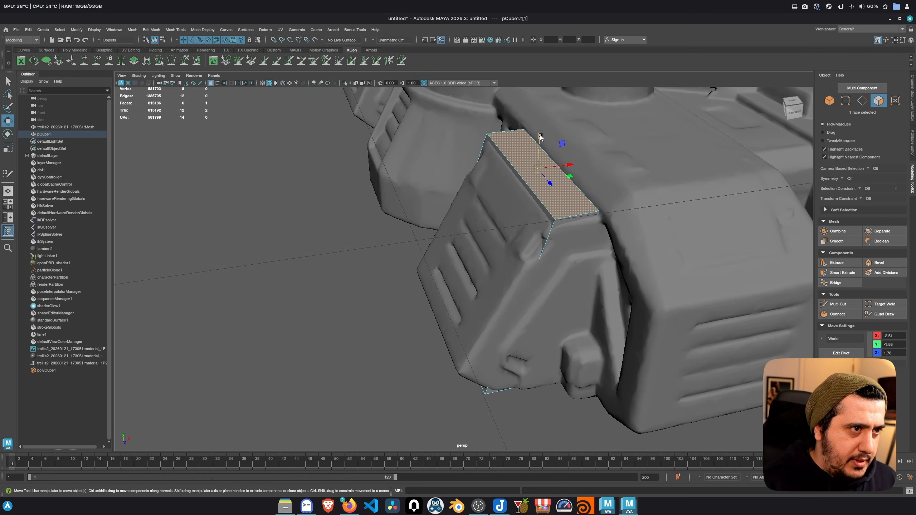
drag(541, 136, 542, 139)
alt+drag(520, 242, 580, 232)
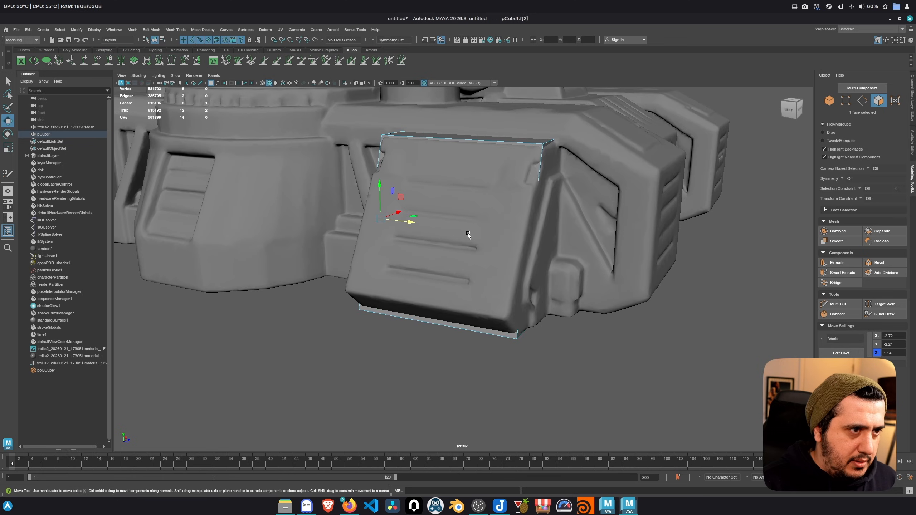
Step: Add an edge loop near the cube's bottom and shape the lower faces to the panel's angled bottom edge
alt+drag(468, 234, 504, 295)
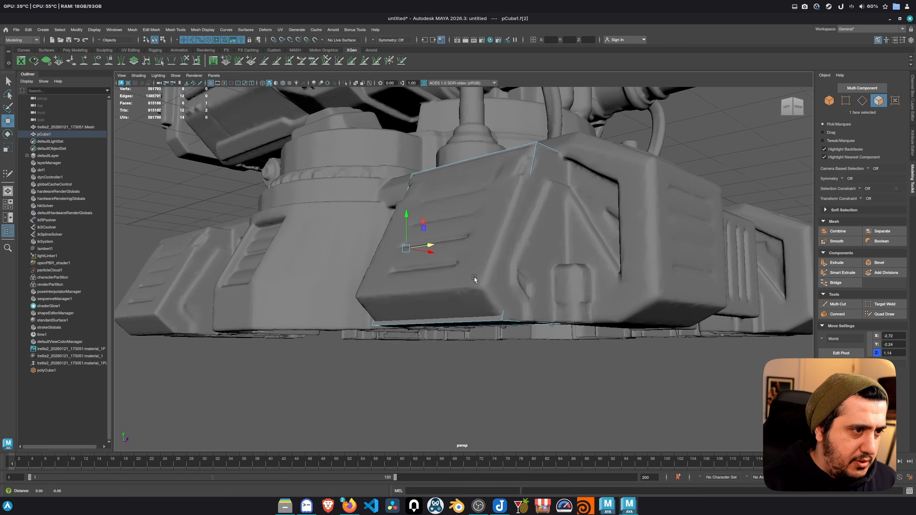
alt+drag(474, 277, 441, 275)
key(q)
key(5)
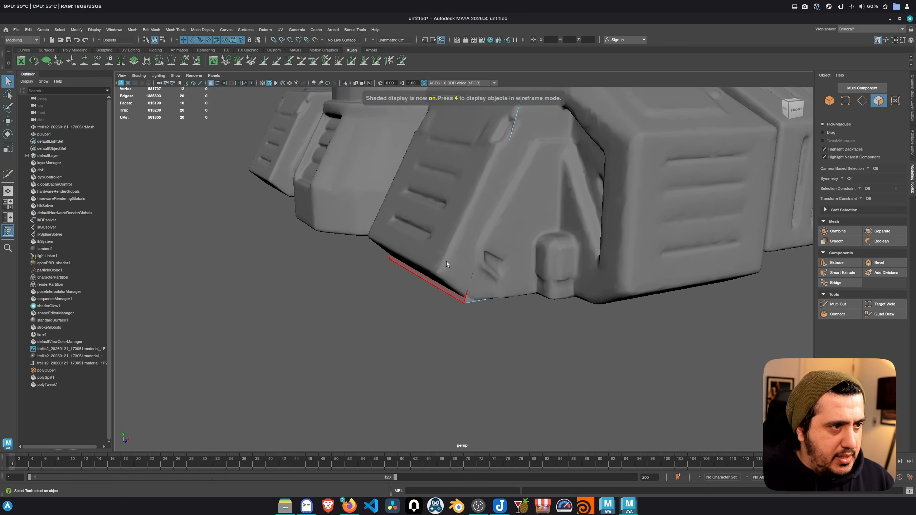
key(4)
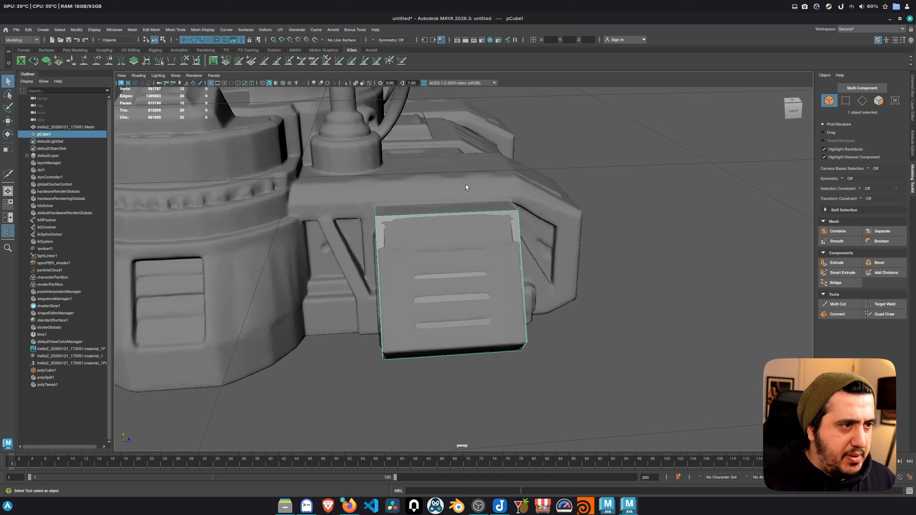
Step: Move the fitted block sideways out of the cannon base into empty space and deselect it
key(w)
alt+drag(492, 254, 477, 289)
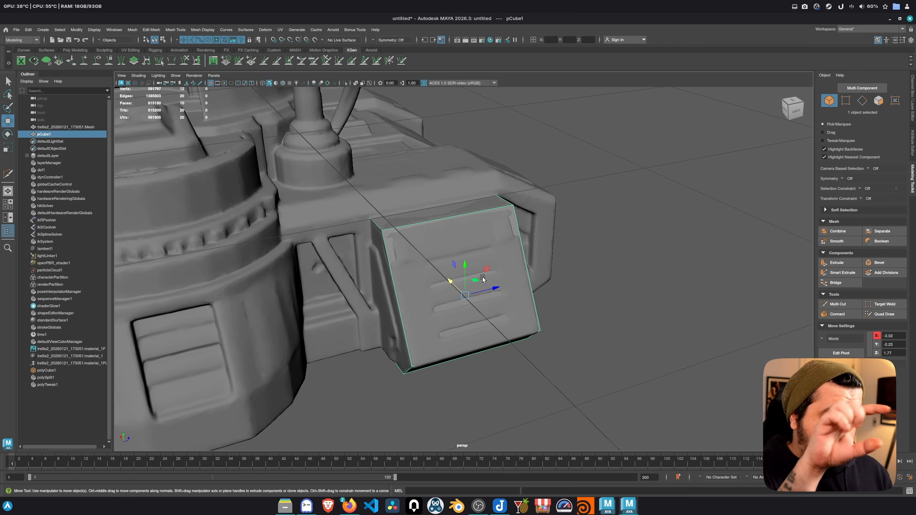
drag(495, 288, 618, 218)
click(645, 361)
Step: Select all edges of the block and bevel them
right_drag(618, 218, 618, 193)
drag(519, 135, 752, 392)
alt+drag(684, 319, 666, 306)
key(ctrl+b)
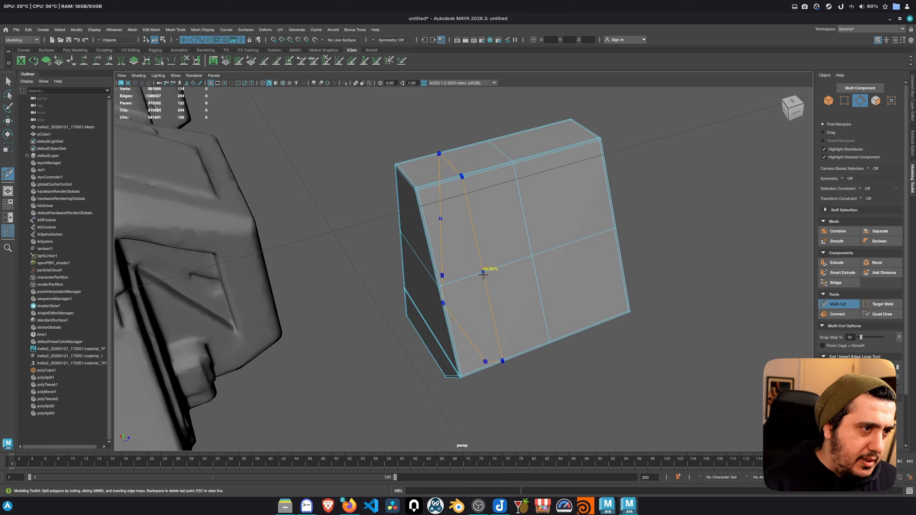
Step: Insert evenly spaced edge loops across the beveled block with Multi-Cut to form a regular grid
ctrl+middle_click(483, 274)
ctrl+middle_click(554, 244)
alt+right_drag(554, 244, 427, 281)
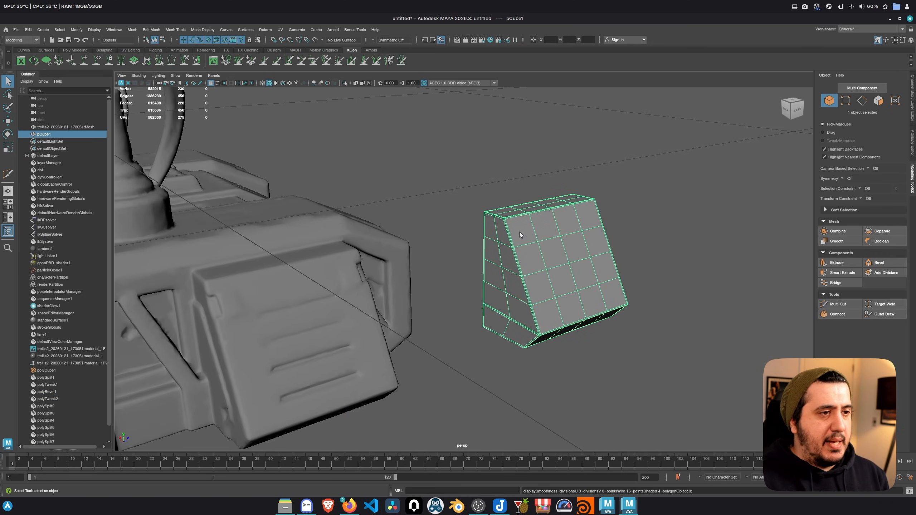
Step: Deselect the block and compare its smooth-previewed edges with the slanted panel on the cannon base from several angles
click(496, 139)
alt+drag(496, 139, 517, 170)
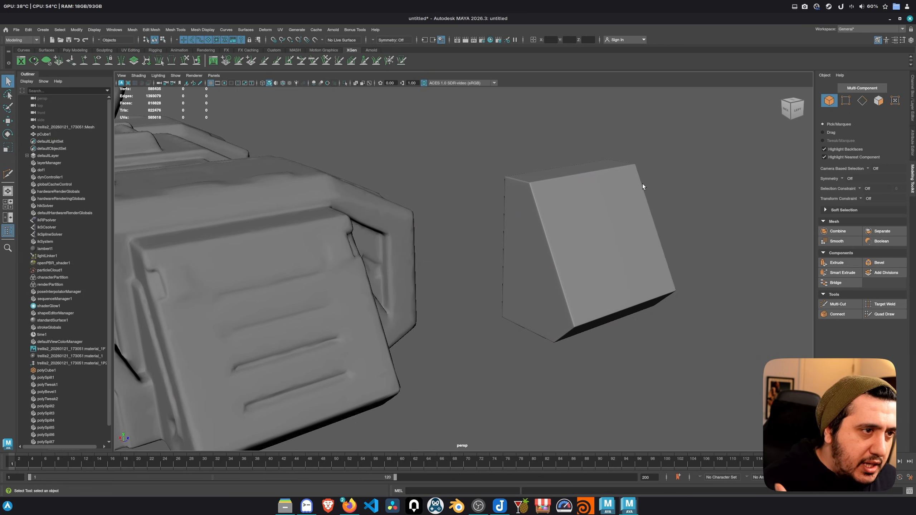
alt+drag(654, 184, 585, 245)
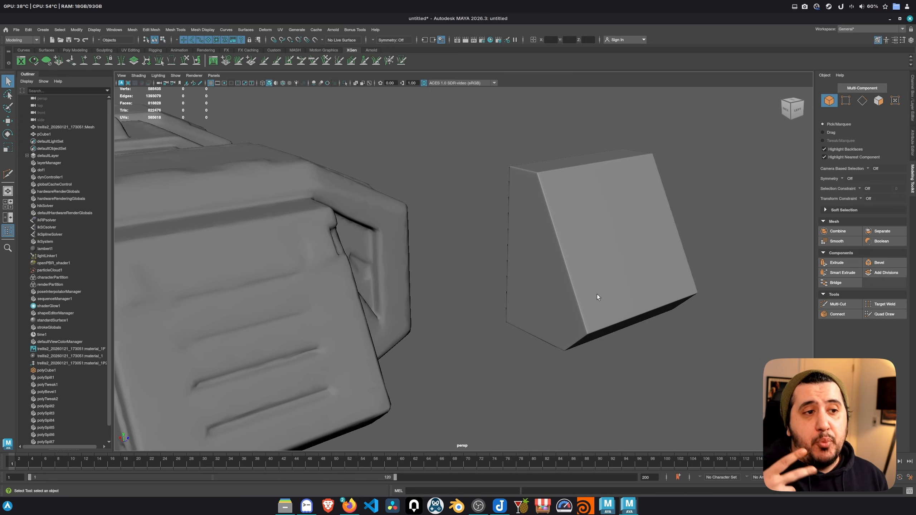
alt+drag(598, 294, 561, 173)
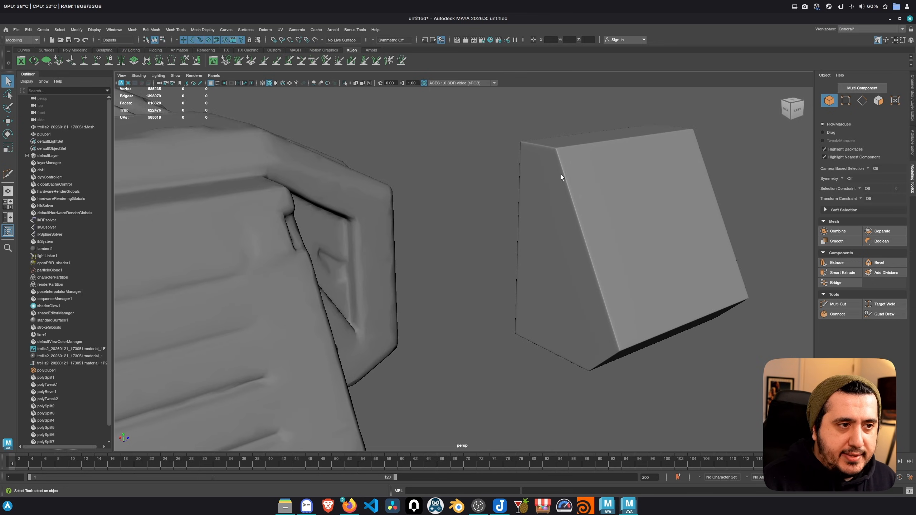
alt+drag(662, 270, 213, 228)
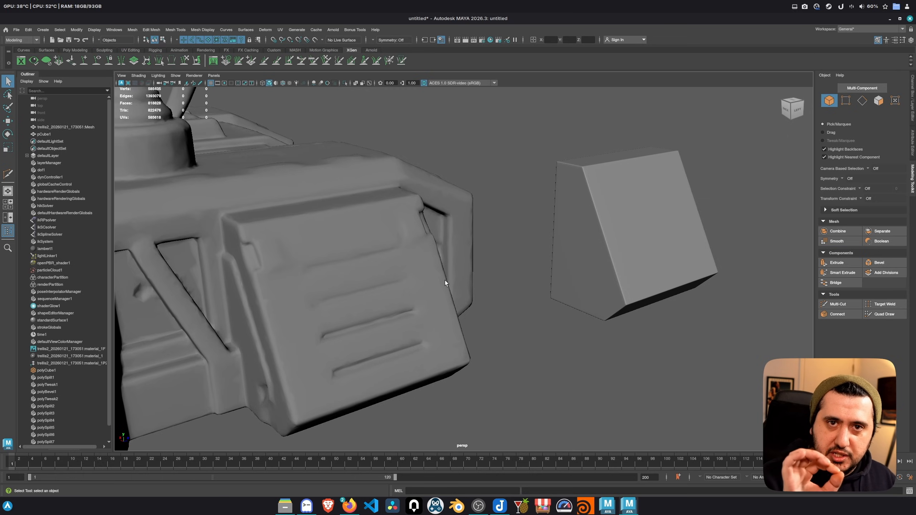
scroll(445, 281, up, 4)
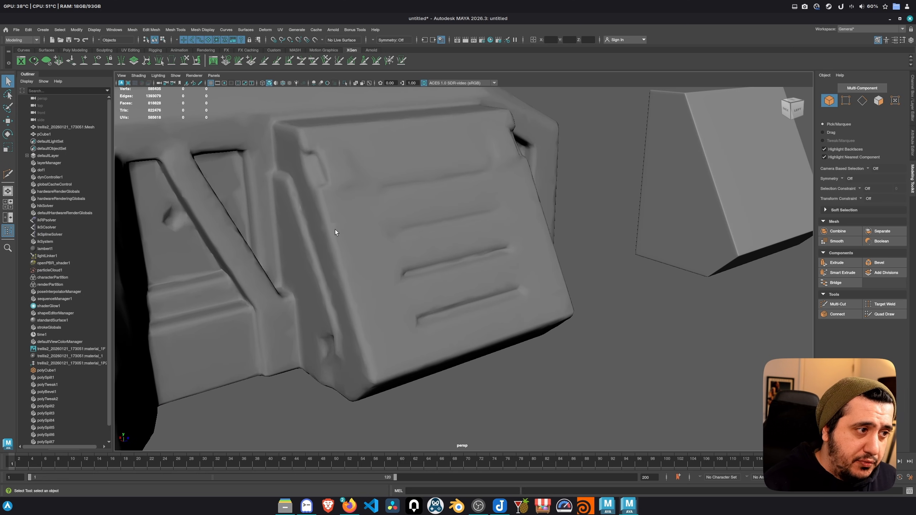
Step: Inspect the wireframe of the cannon mesh around the slanted panel, and compare it with the rebuilt block's wireframe
click(335, 230)
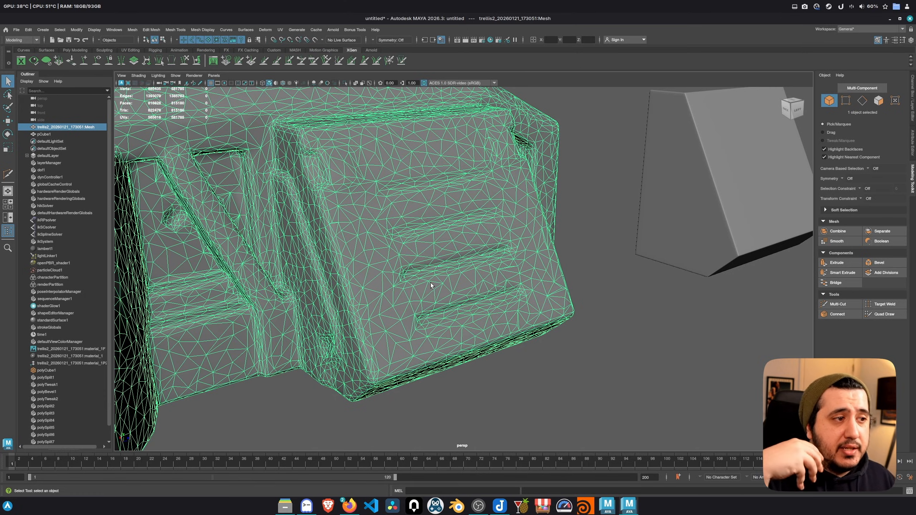
click(572, 299)
alt+drag(572, 299, 626, 199)
click(614, 217)
alt+drag(662, 224, 669, 249)
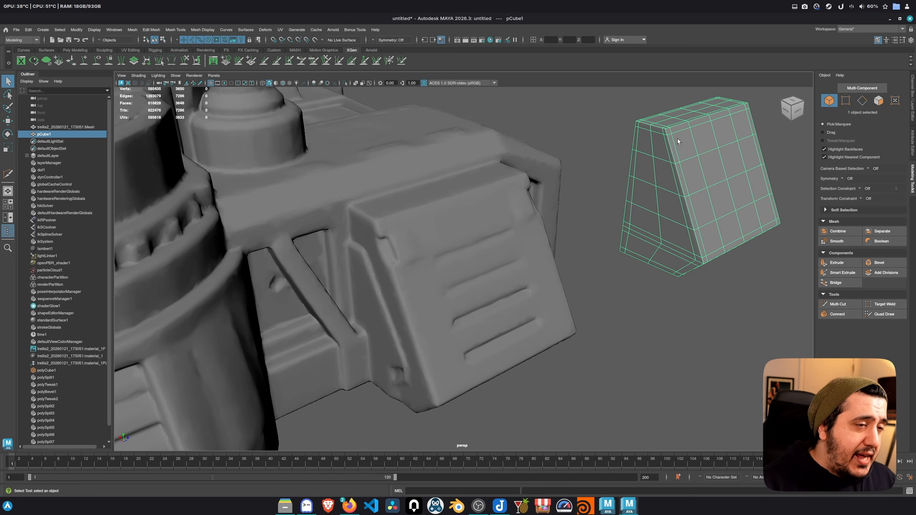
Step: Turn off smooth preview on the rebuilt block and review it beside the whole cannon
key(1)
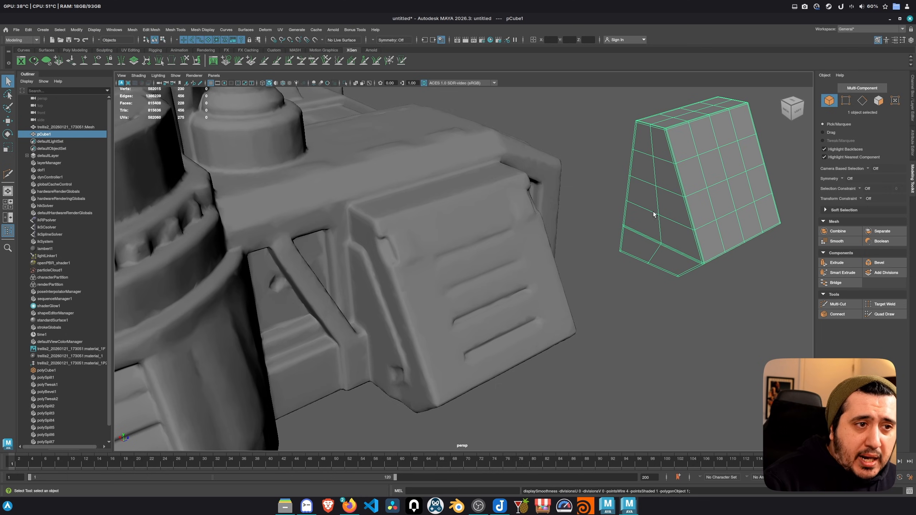
alt+drag(299, 221, 315, 226)
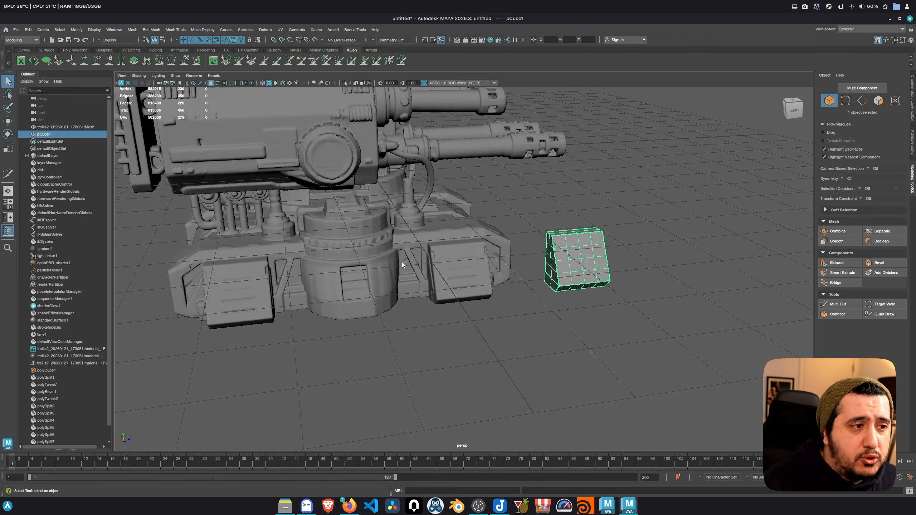
scroll(402, 263, up, 3)
alt+drag(482, 216, 606, 182)
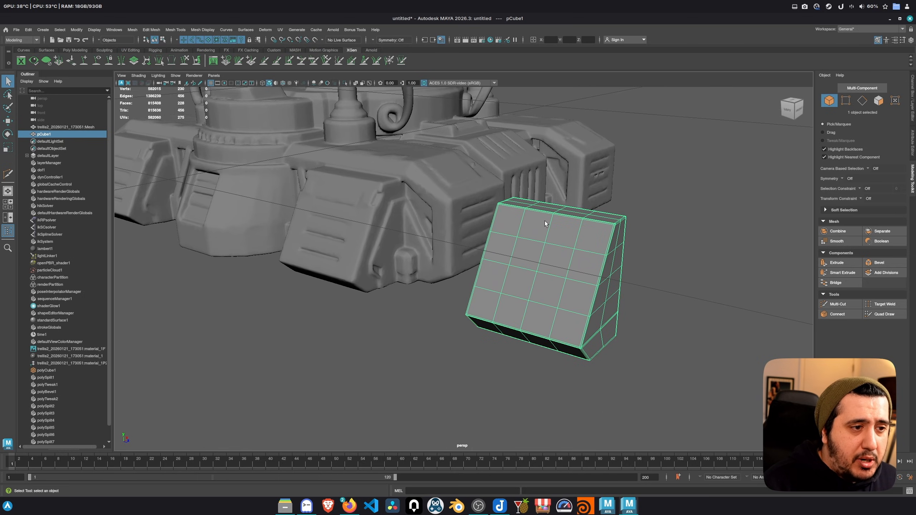
alt+drag(484, 271, 328, 100)
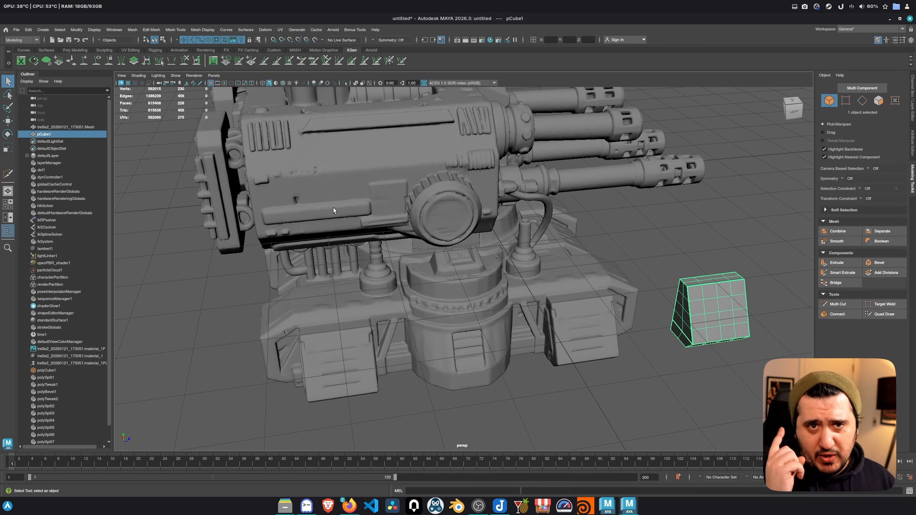
scroll(341, 205, down, 3)
alt+drag(420, 236, 387, 218)
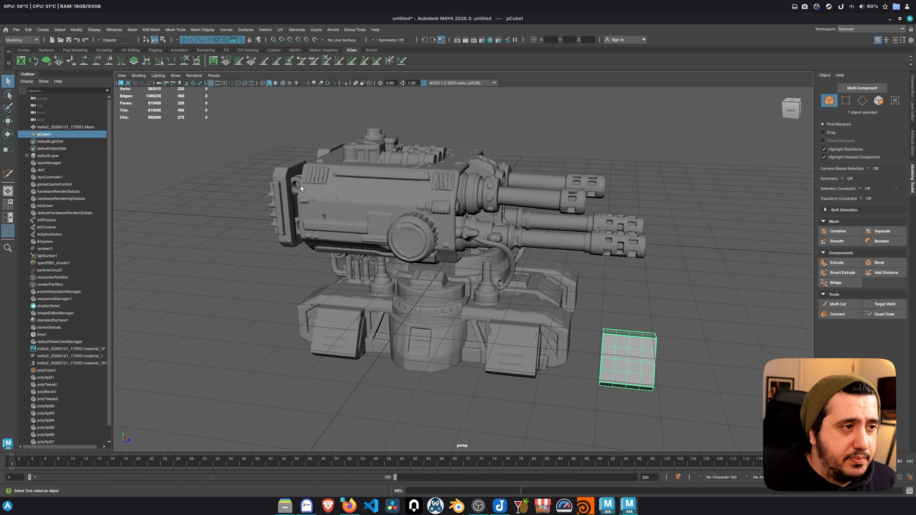
Step: Move the rebuilt block sideways, closer to the cannon base
alt+right_drag(678, 294, 550, 266)
alt+drag(551, 266, 401, 303)
alt+right_drag(400, 303, 588, 273)
key(w)
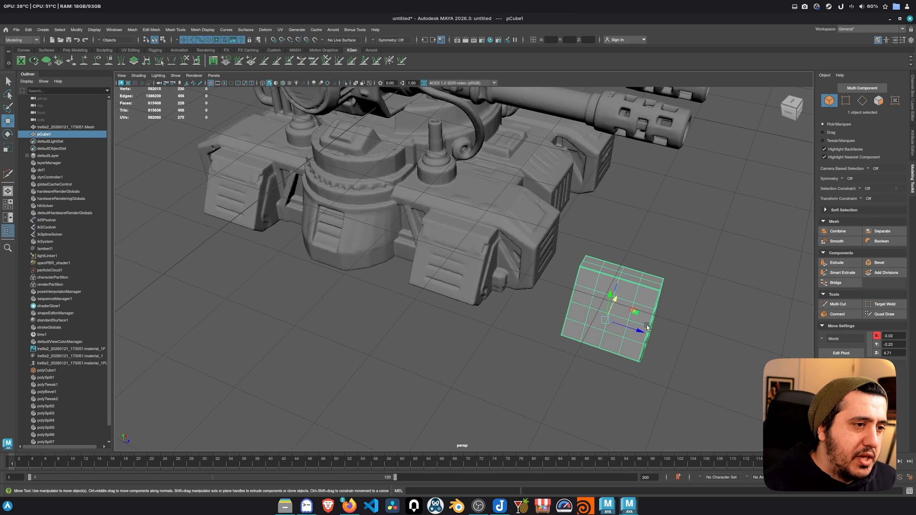
drag(644, 334, 596, 322)
Step: Select the cannon mesh, switch to the UV Editing workspace and widen the UV Editor view
scroll(475, 222, up, 3)
click(476, 222)
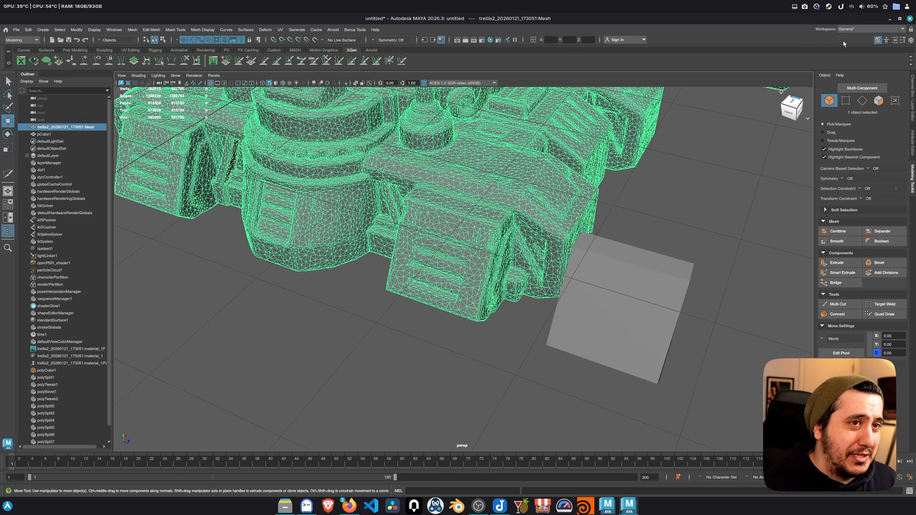
click(851, 29)
click(851, 74)
drag(553, 232, 384, 232)
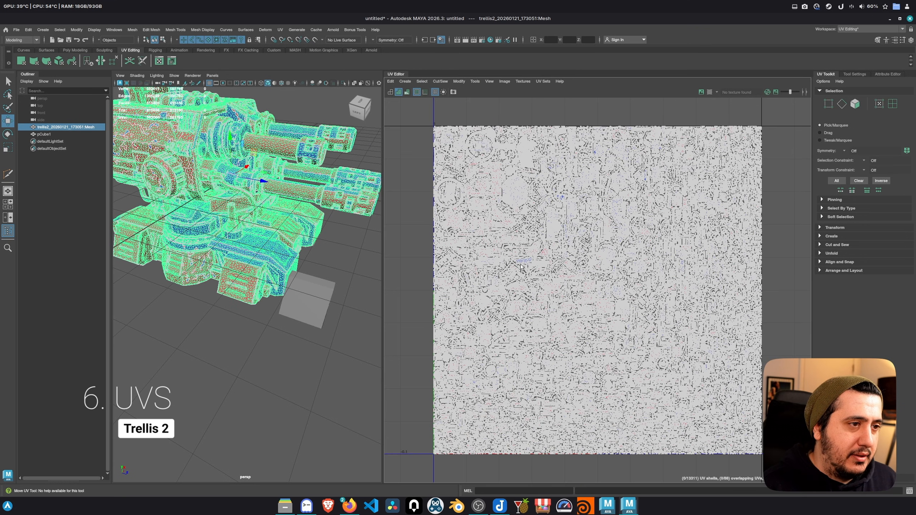
Step: Examine the cannon mesh's UV layout, looking at how its shells are split and packed
scroll(562, 301, up, 3)
alt+middle_drag(562, 302, 635, 184)
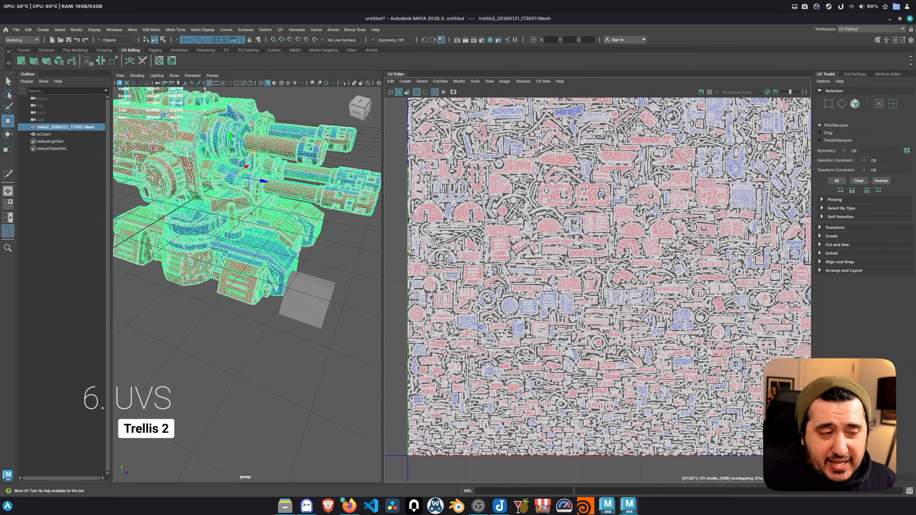
scroll(635, 184, down, 2)
alt+middle_drag(569, 220, 550, 259)
scroll(550, 259, down, 1)
alt+middle_drag(530, 173, 491, 237)
scroll(491, 237, down, 1)
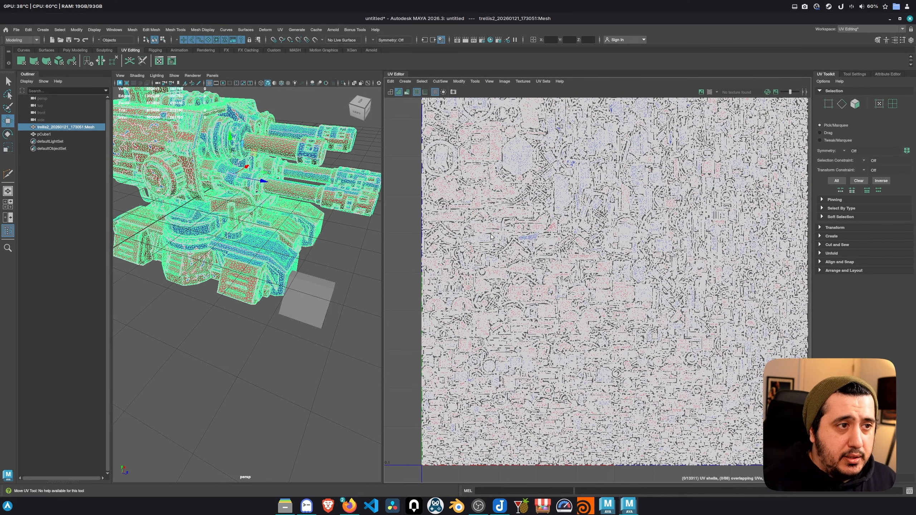
scroll(639, 207, up, 2)
scroll(565, 198, up, 1)
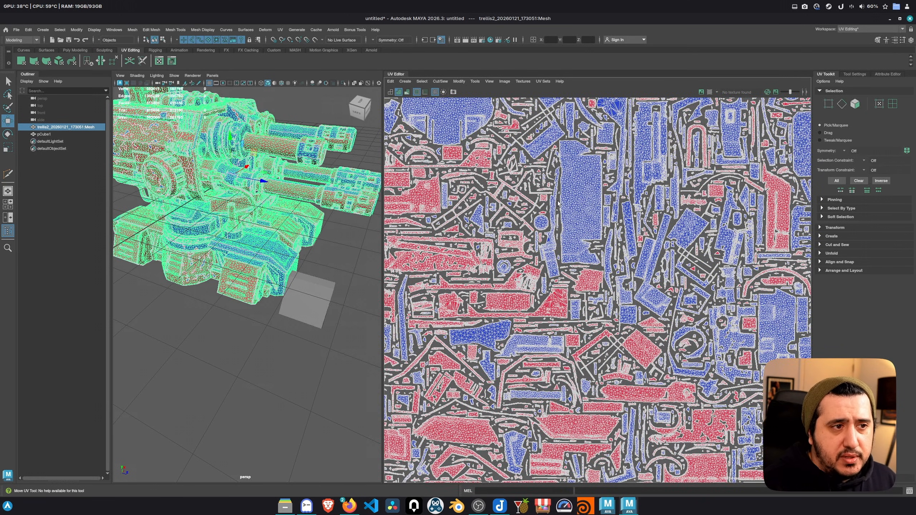
Step: Enlarge the 3D view to examine UV shading on the cannon base, then frame the mesh and give the UV Editor more room
scroll(266, 241, up, 5)
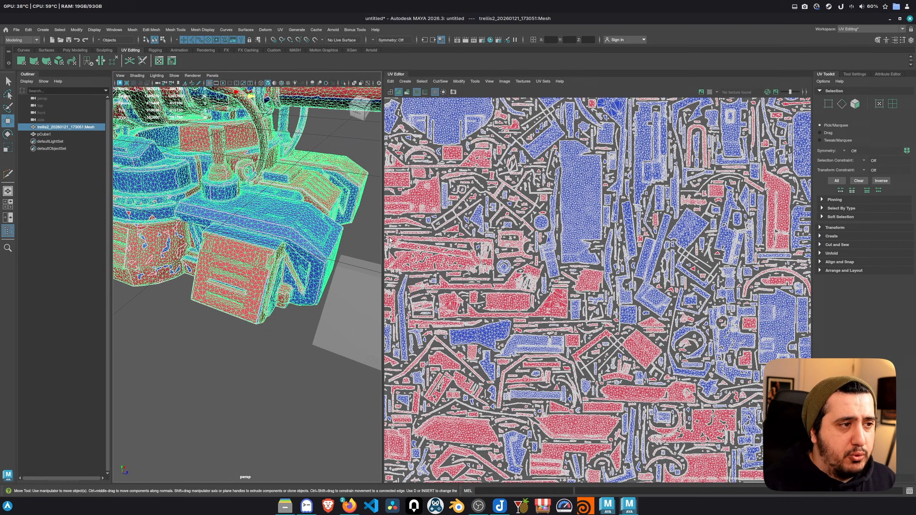
drag(383, 239, 601, 253)
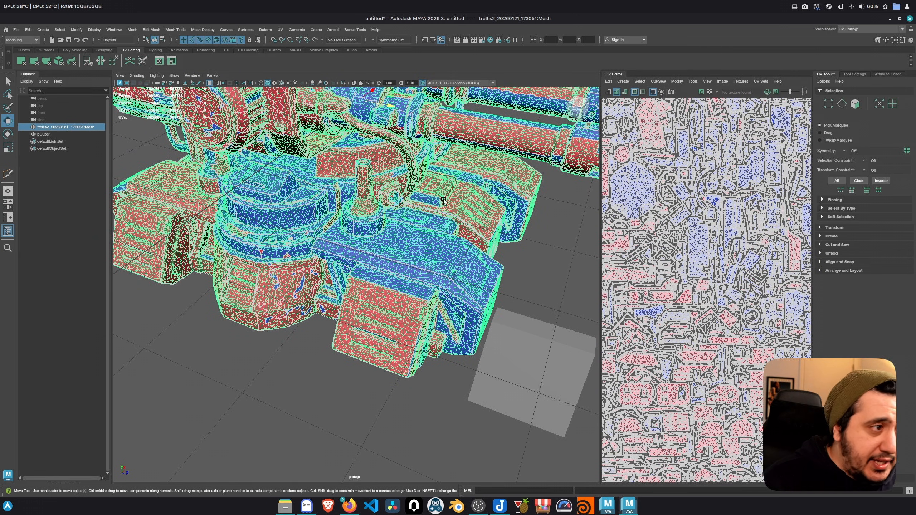
key(f)
drag(600, 284, 421, 284)
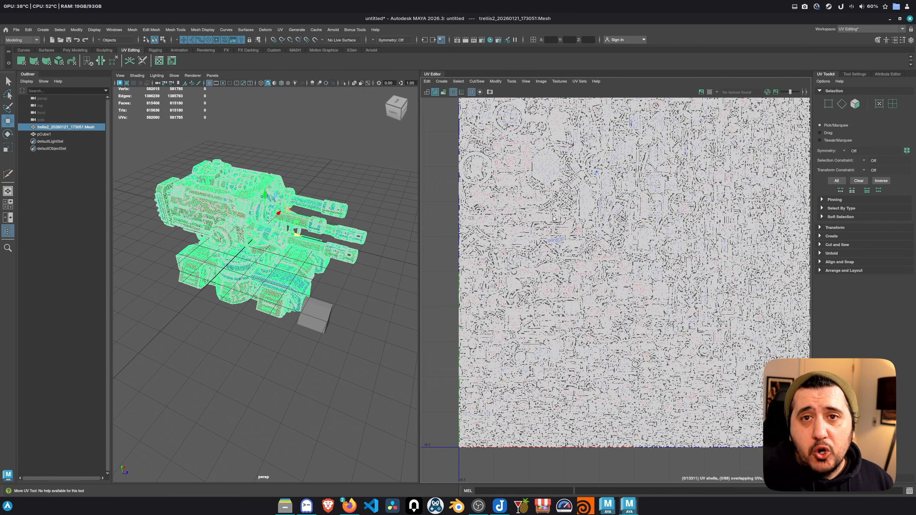
Step: Select all faces of one large, fragmented blue shell in the UV layout to check its extent
scroll(553, 218, up, 8)
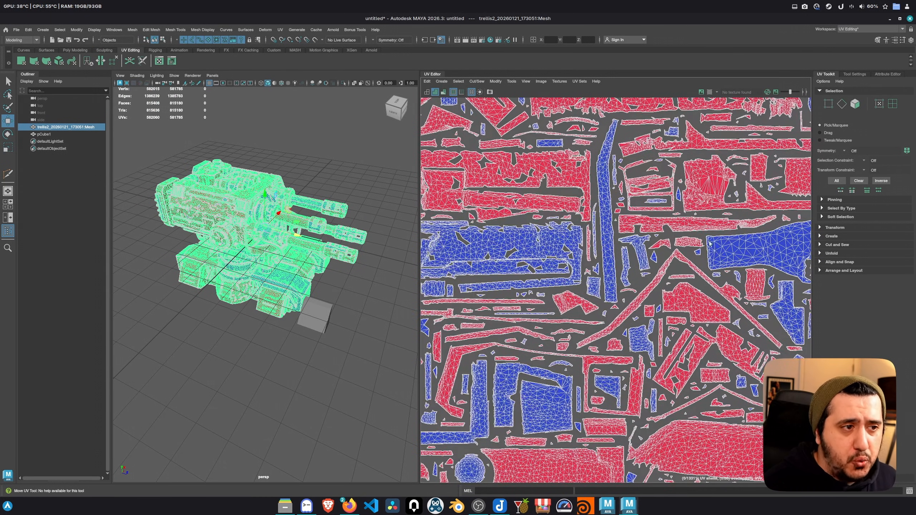
right_drag(552, 234, 552, 255)
double_click(548, 241)
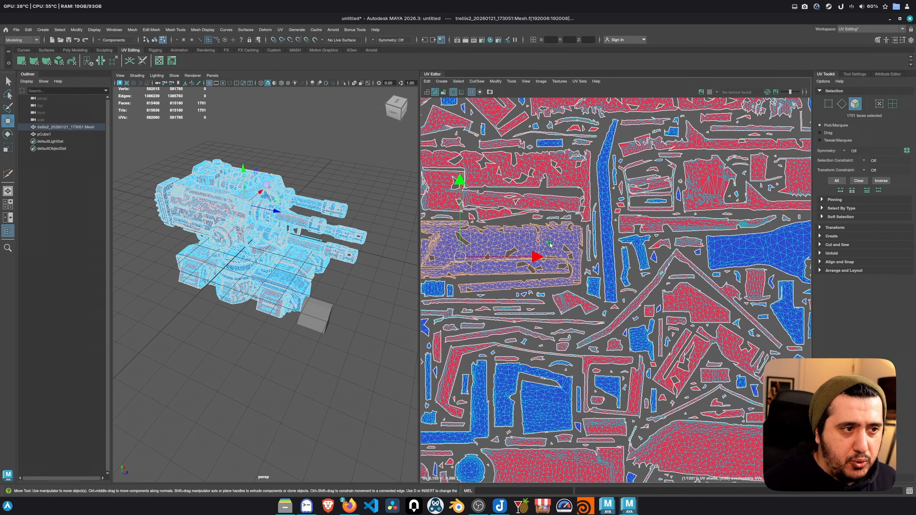
Step: Return to object mode, reselect the whole cannon mesh and frame it in the 3D view
key(q)
right_drag(303, 246, 362, 209)
click(363, 209)
scroll(332, 232, up, 6)
click(333, 232)
key(f)
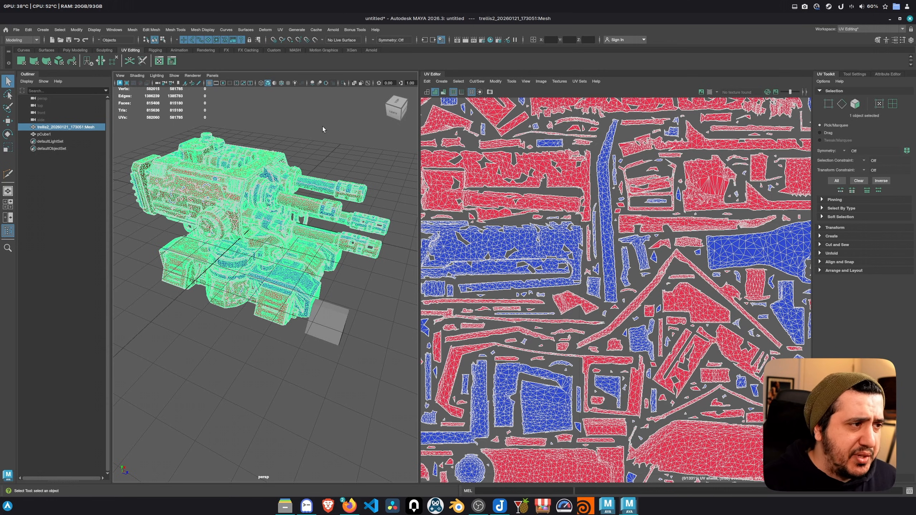
alt+drag(333, 119, 379, 166)
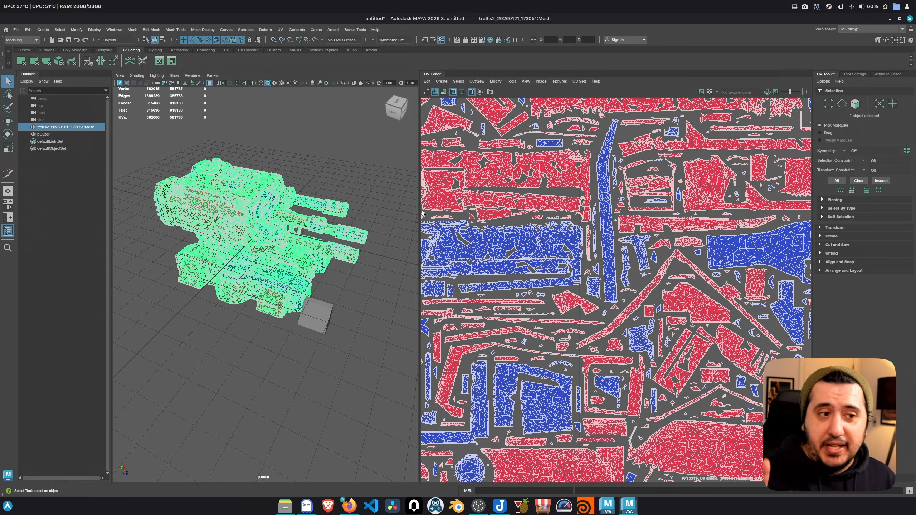
Step: Switch to edge selection and select a single edge along the upper border of the base's slanted panel
scroll(332, 294, up, 5)
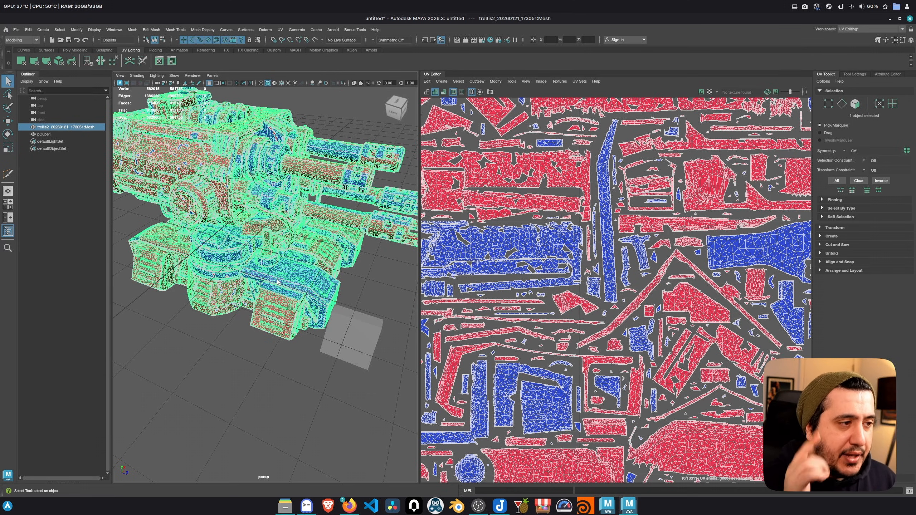
scroll(278, 283, up, 10)
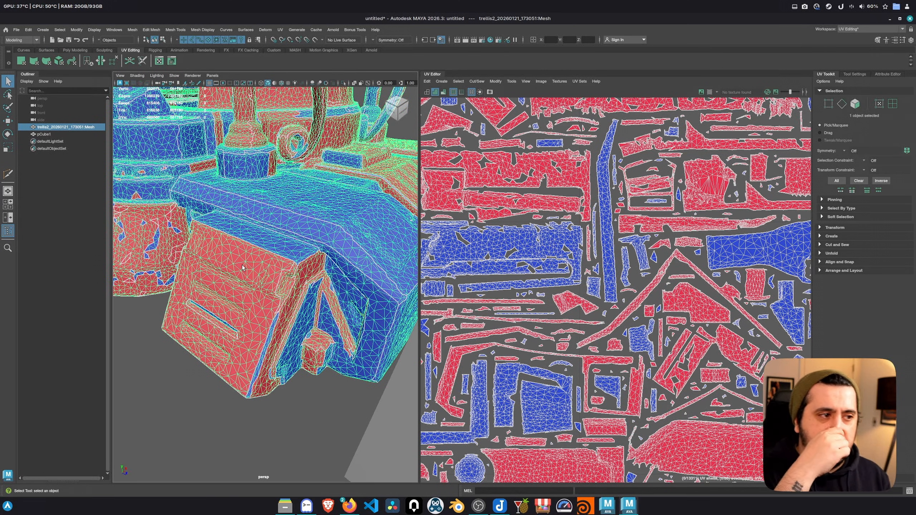
scroll(192, 252, up, 5)
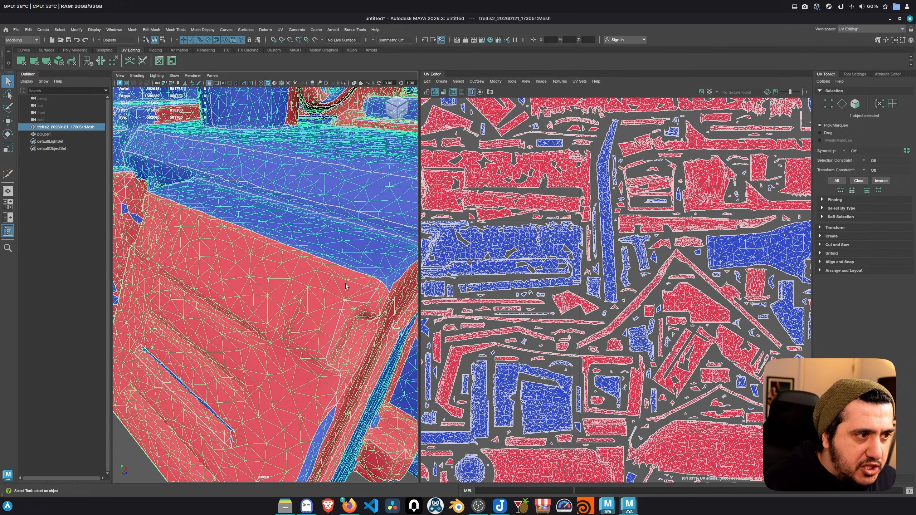
key(F10)
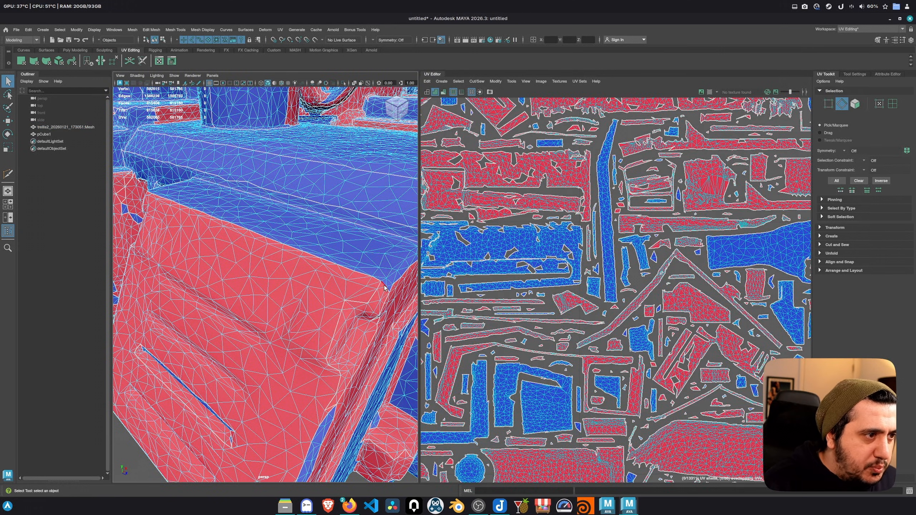
click(293, 244)
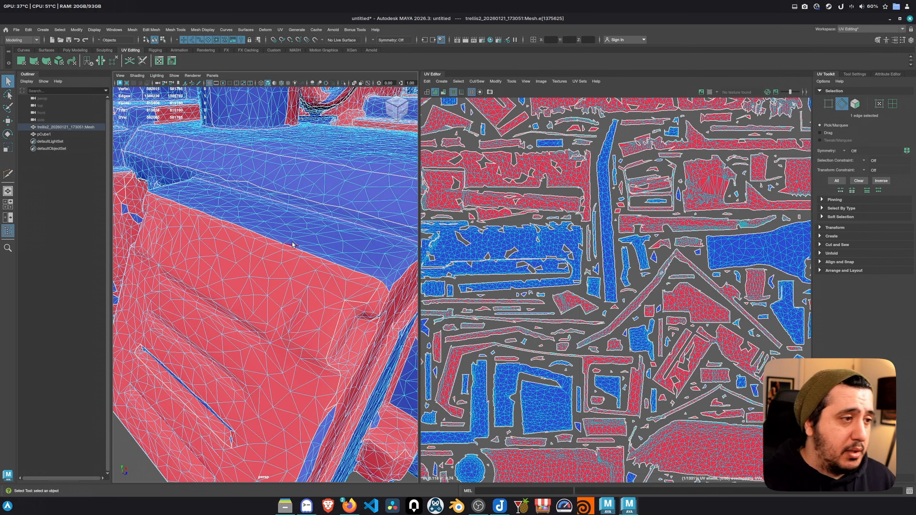
Step: Examine the triangulated edges and UV seams around the slanted panel and the base's top surface
alt+drag(255, 292, 333, 110)
alt+right_drag(402, 458, 398, 352)
alt+middle_drag(282, 274, 341, 308)
alt+right_drag(341, 309, 376, 321)
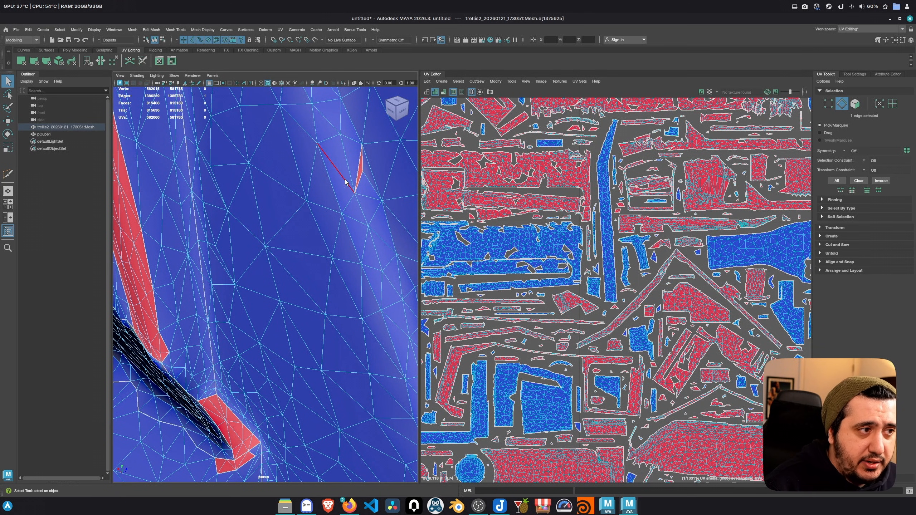
alt+right_drag(353, 170, 176, 215)
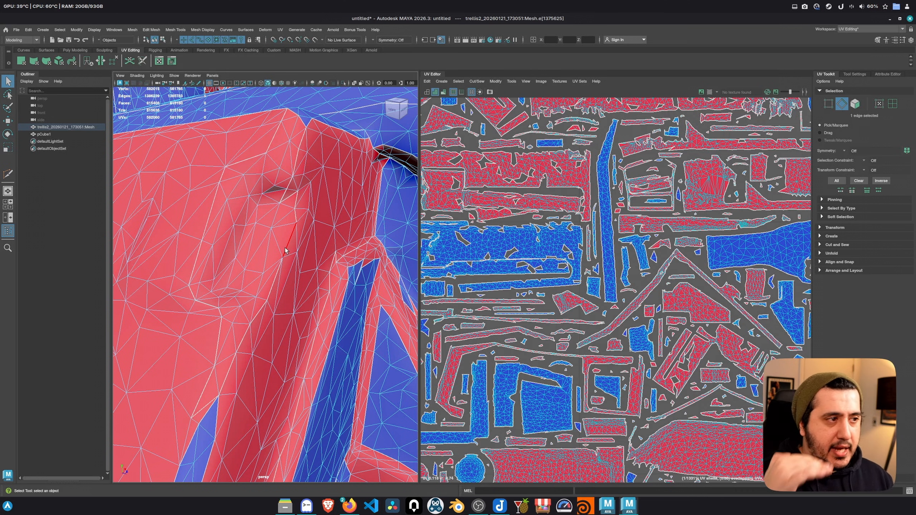
alt+right_drag(256, 324, 270, 360)
alt+drag(270, 360, 259, 356)
alt+right_drag(259, 356, 199, 268)
alt+middle_drag(147, 222, 263, 282)
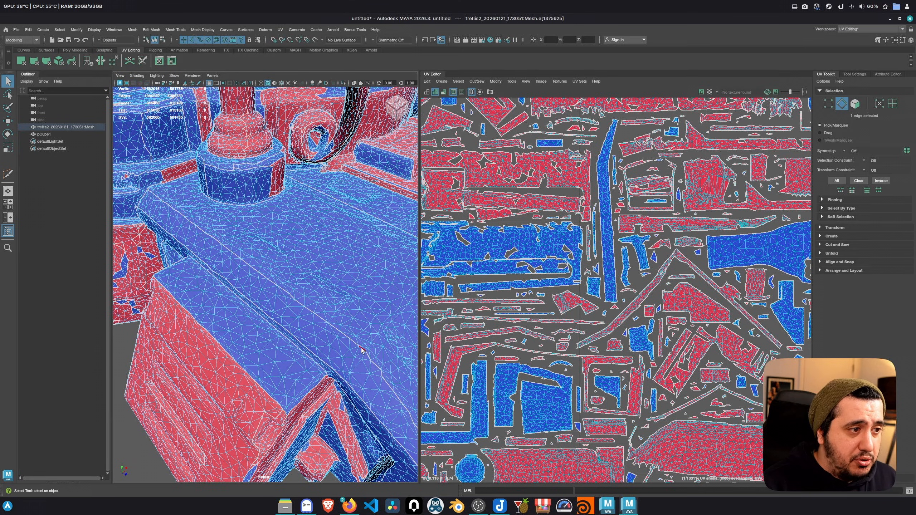
alt+right_drag(205, 247, 245, 277)
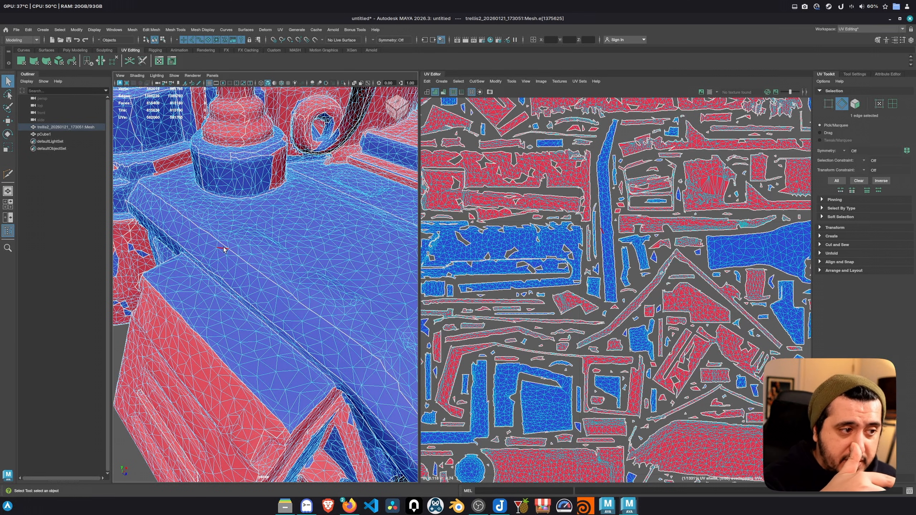
scroll(271, 265, up, 5)
scroll(286, 269, down, 3)
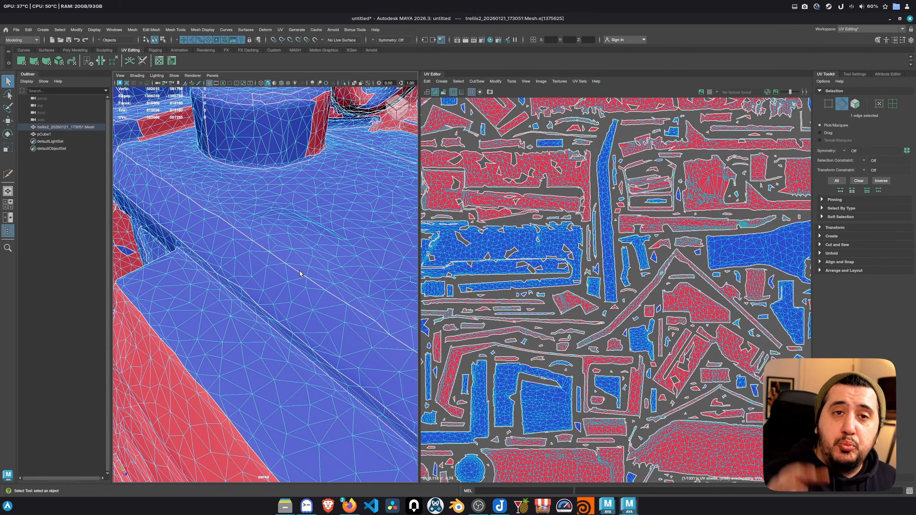
Step: Examine the triangulation and fragmented UV shells along the base's slanted panel, the hose and the turret's side
scroll(299, 265, down, 2)
scroll(300, 265, down, 1)
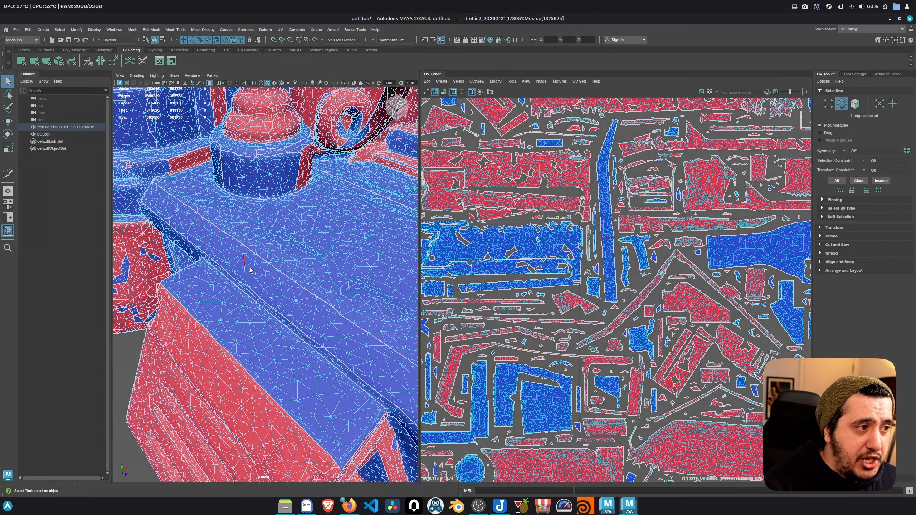
alt+middle_drag(337, 330, 303, 307)
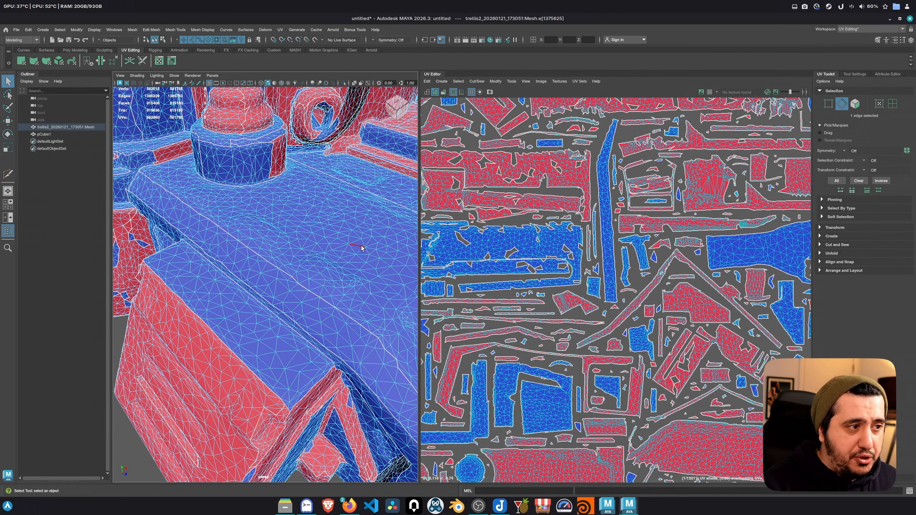
scroll(345, 233, up, 2)
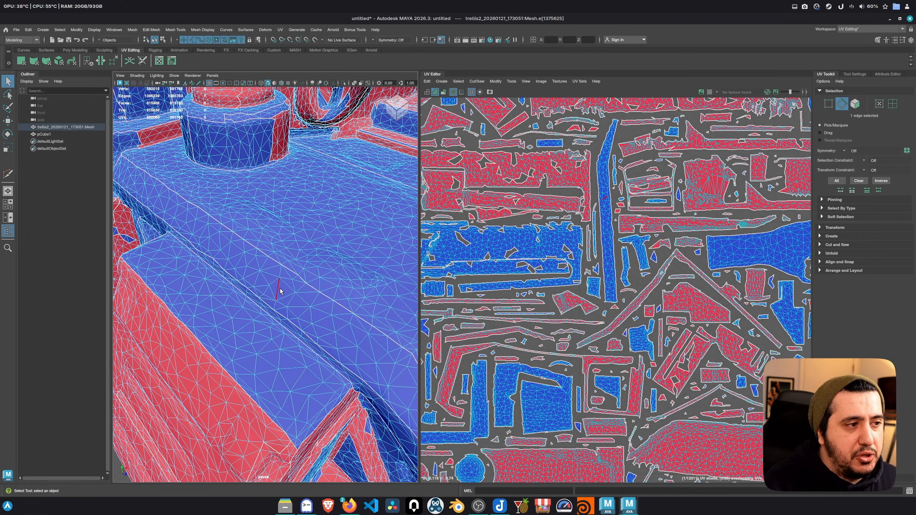
scroll(334, 266, up, 2)
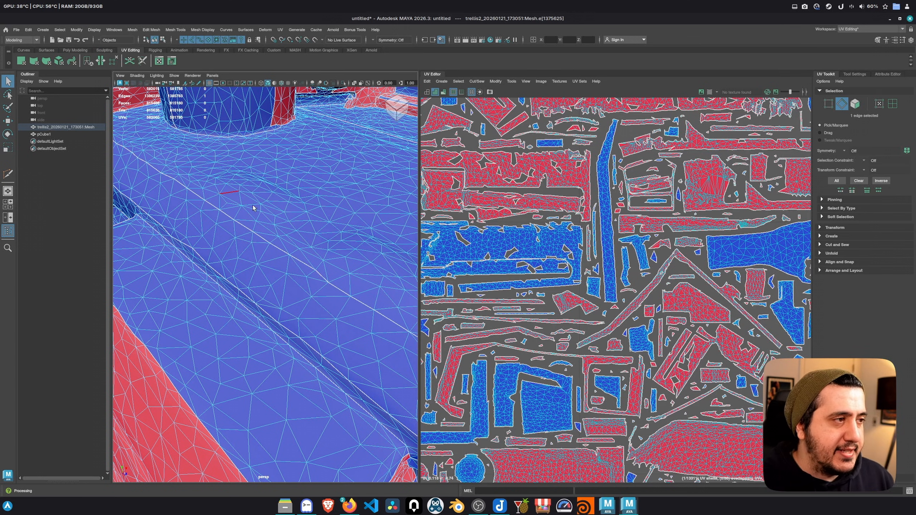
scroll(249, 203, down, 5)
alt+middle_drag(249, 173, 269, 260)
alt+drag(269, 216, 228, 229)
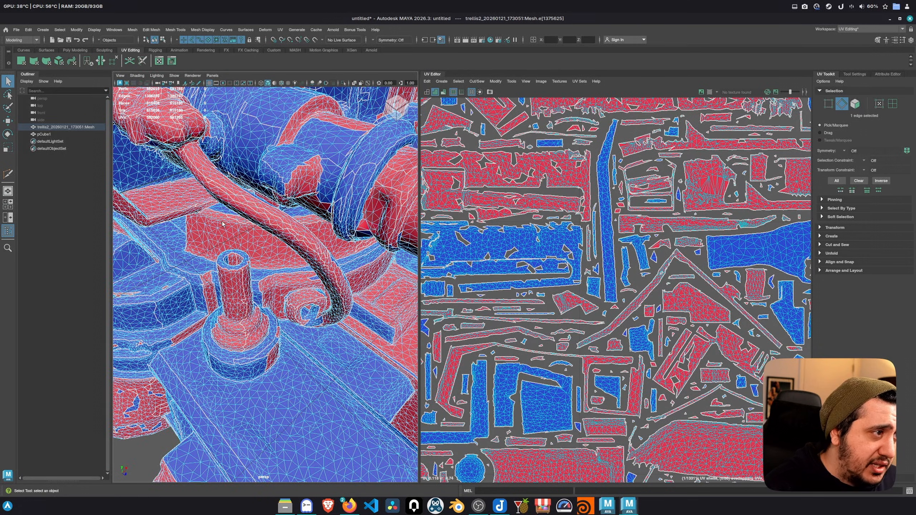
alt+right_drag(228, 194, 304, 240)
alt+drag(305, 239, 307, 257)
alt+right_drag(307, 256, 339, 268)
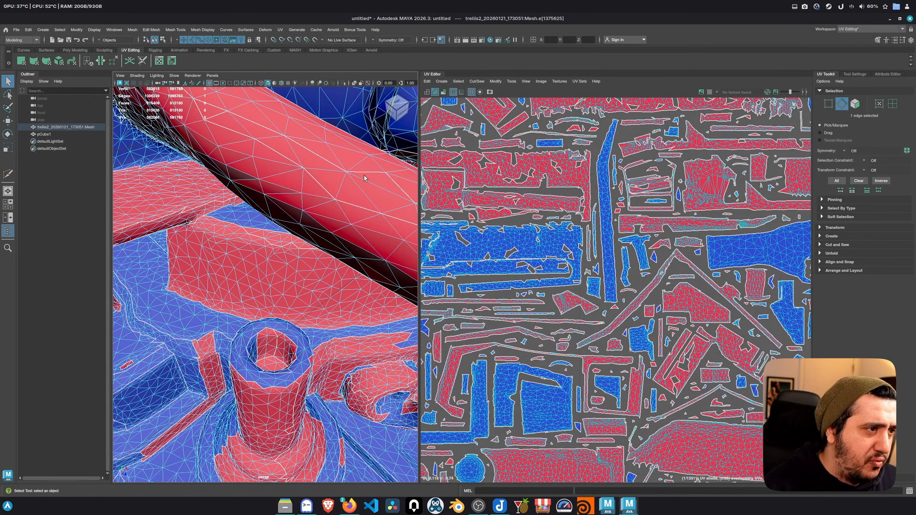
alt+right_drag(363, 206, 306, 216)
alt+drag(307, 216, 394, 252)
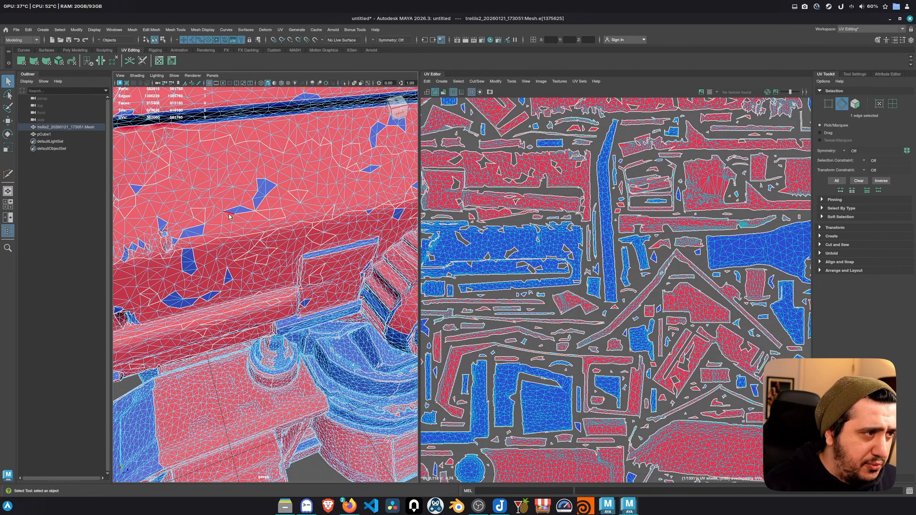
alt+drag(230, 214, 318, 216)
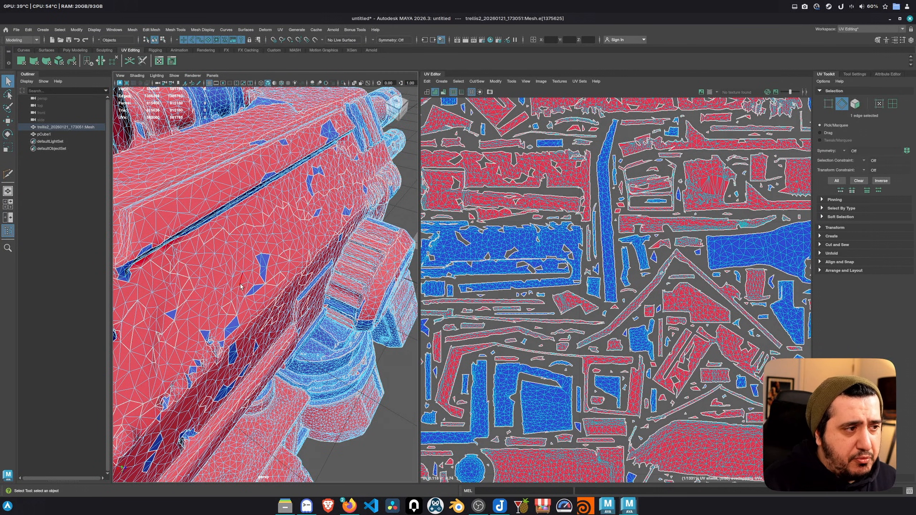
Step: Return the cannon mesh to object mode and examine its raised block details and the seam beside the base's slanted panel
right_drag(310, 187, 345, 174)
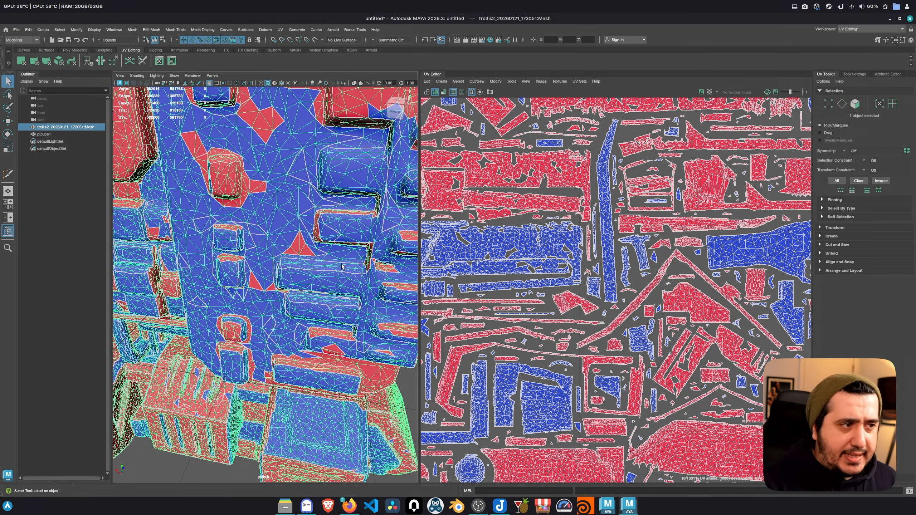
alt+right_drag(380, 211, 307, 224)
alt+drag(307, 224, 332, 231)
alt+right_drag(331, 231, 281, 231)
alt+drag(281, 230, 323, 219)
alt+middle_drag(324, 268, 321, 220)
alt+right_drag(274, 253, 319, 265)
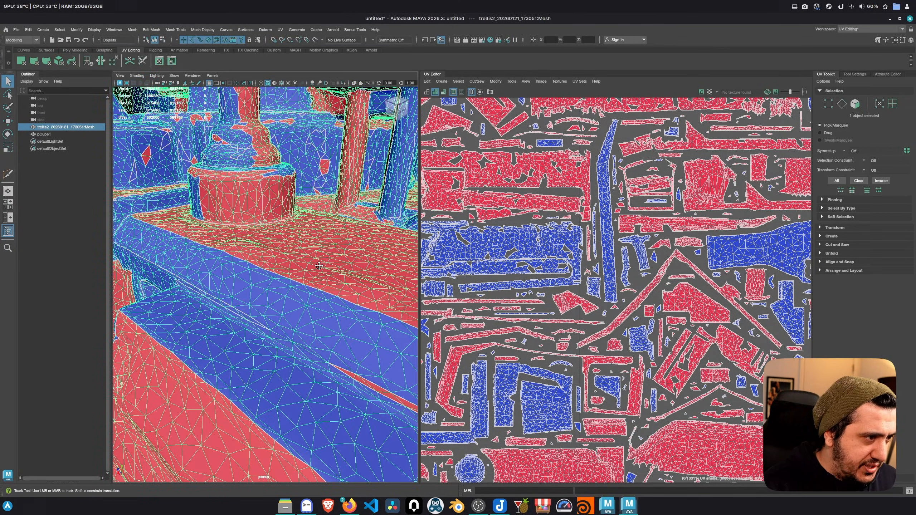
alt+middle_drag(319, 268, 284, 216)
alt+right_drag(249, 296, 274, 323)
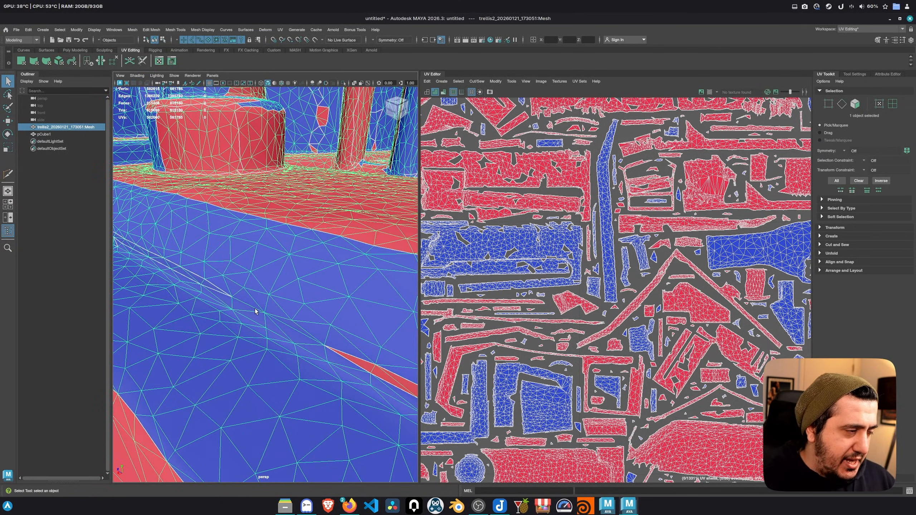
Step: Pick edges along the seam beside the base's slanted panel, return to object mode and frame the whole cannon
key(F10)
click(264, 319)
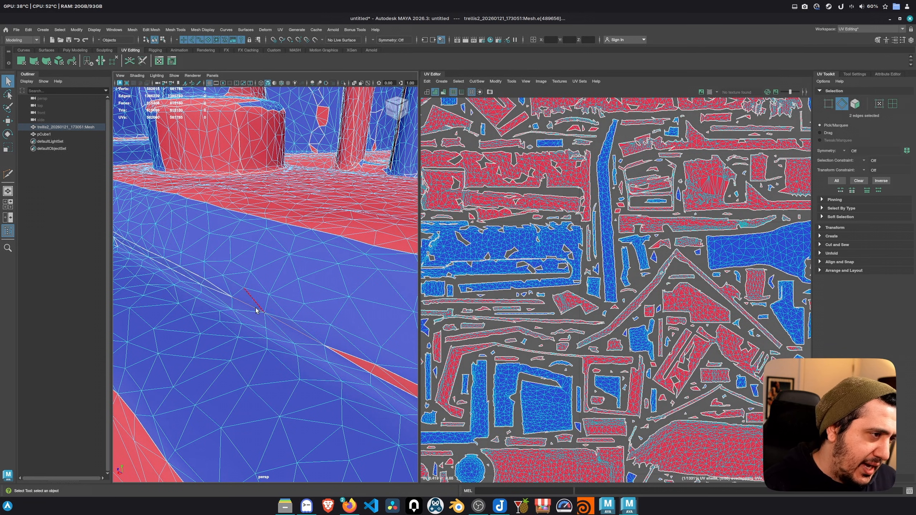
mouse_move(246, 306)
alt+mouse_down()
mouse_move(308, 328)
mouse_move(241, 303)
alt+mouse_up()
shift+right_drag(576, 242, 547, 252)
right_drag(273, 286, 274, 306)
alt+drag(274, 307, 275, 277)
key(f)
Step: Examine the whole cannon from several angles together with the full extent of its UV layout
alt+right_drag(583, 321, 461, 252)
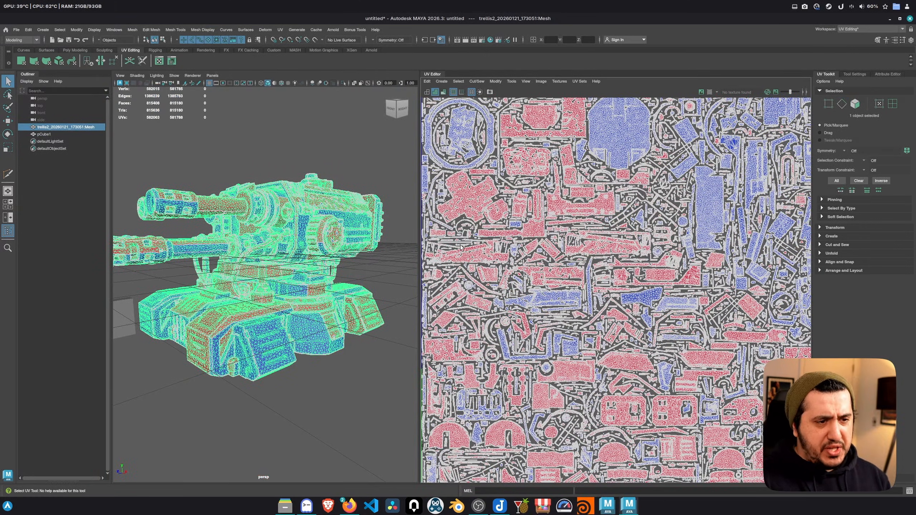
alt+right_drag(666, 296, 598, 284)
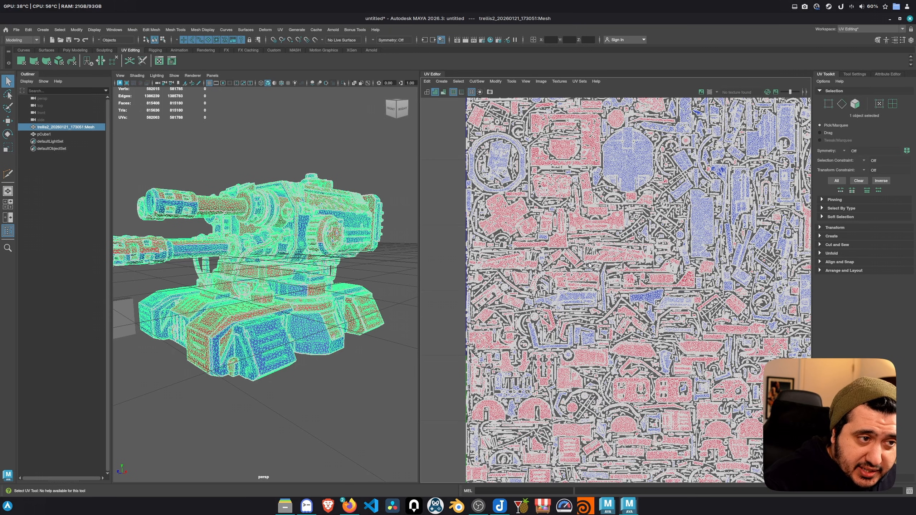
alt+drag(338, 255, 302, 274)
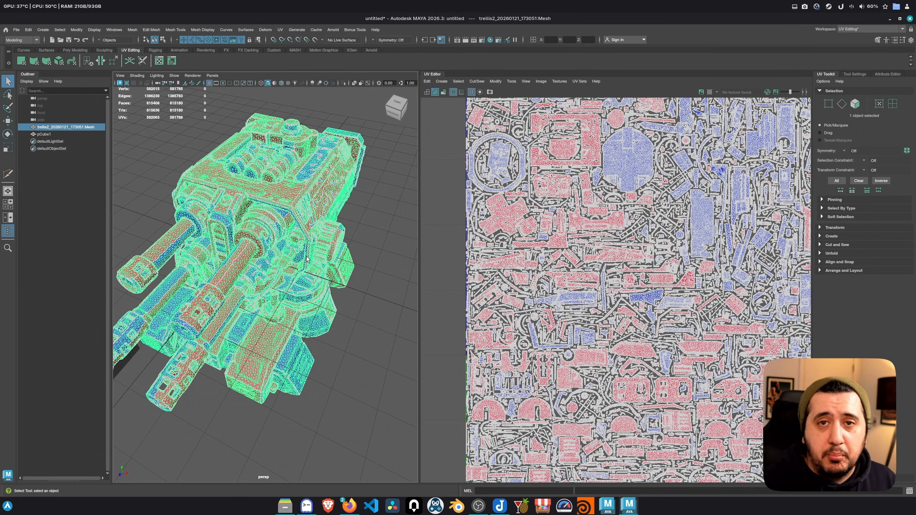
alt+right_drag(553, 304, 485, 291)
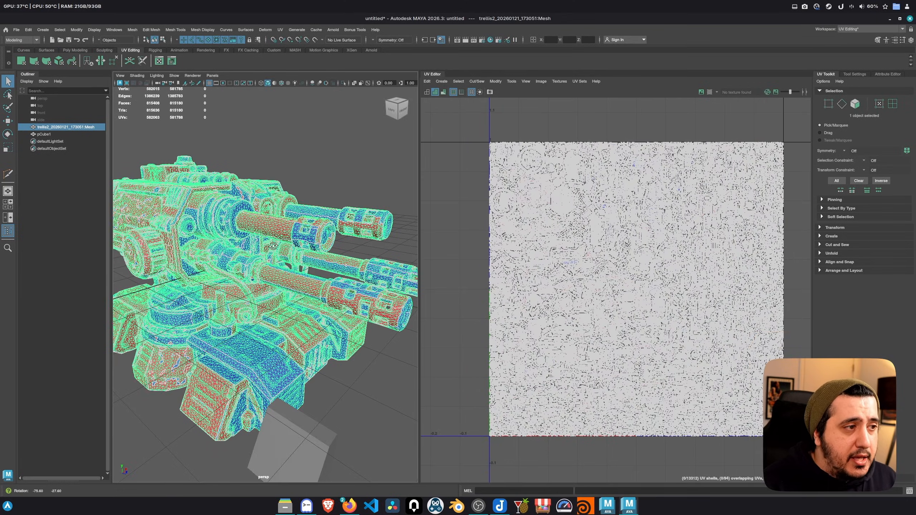
alt+right_drag(273, 247, 210, 239)
alt+drag(211, 240, 217, 260)
alt+right_drag(217, 260, 281, 260)
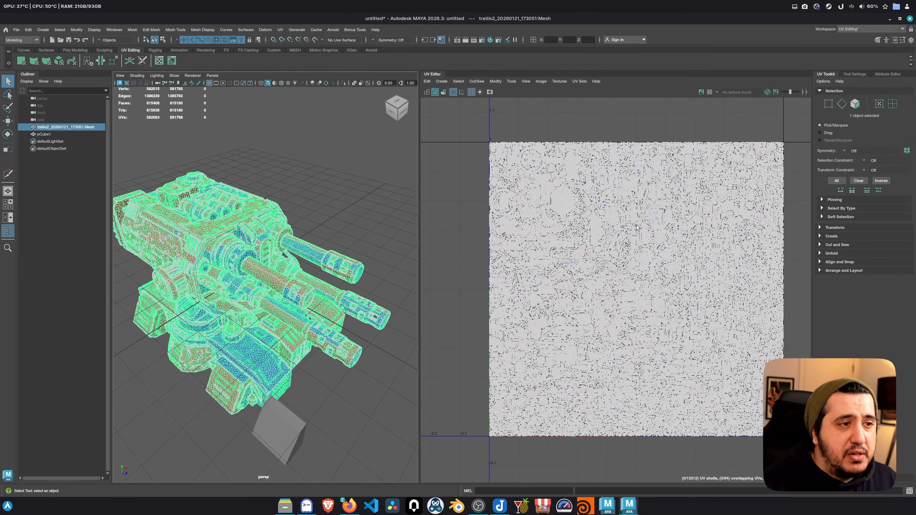
alt+right_drag(637, 223, 597, 222)
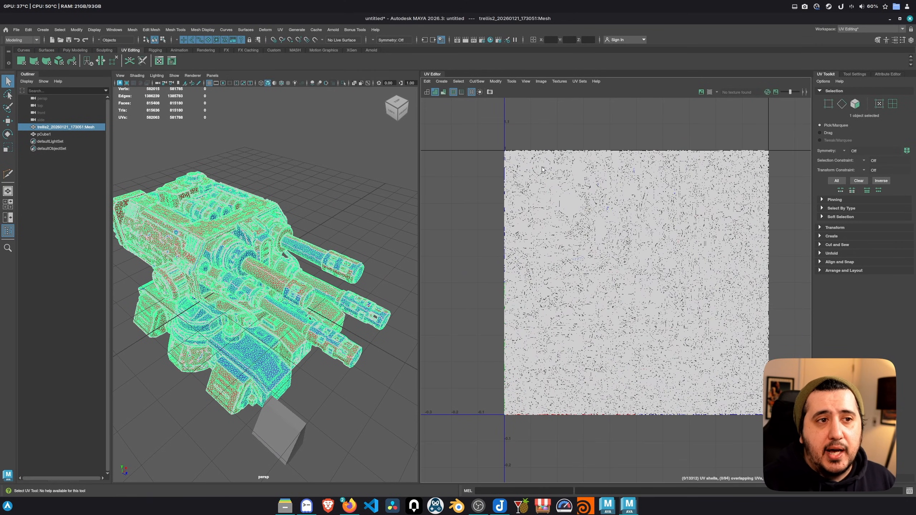
Step: Create a new polygon cube, scale it up and isolate it in the 3D view
click(330, 236)
shift+right_drag(356, 361, 358, 389)
shift+right_drag(325, 362, 356, 380)
key(r)
drag(245, 272, 366, 262)
key(ctrl+1)
alt+right_drag(365, 262, 309, 309)
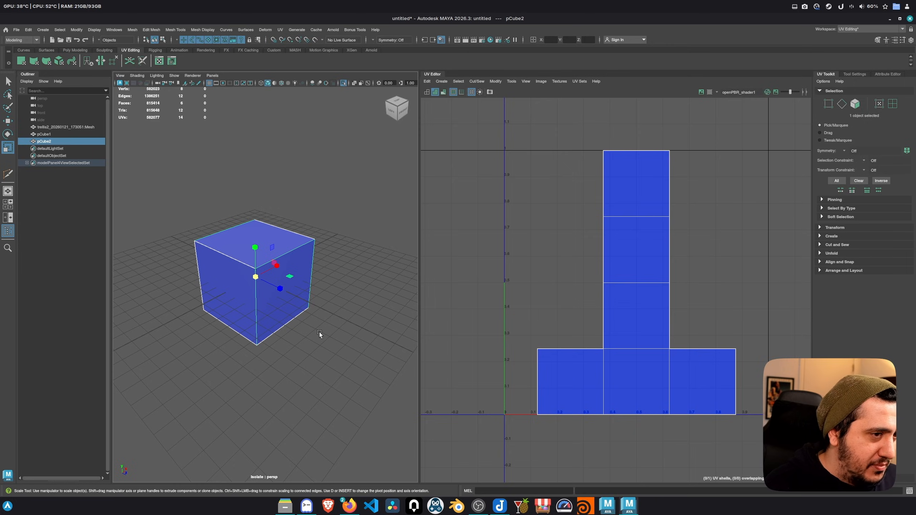
Step: Return to the Select tool, widen the 3D view and frame the isolated cube in it
alt+drag(320, 328, 325, 336)
alt+right_drag(393, 361, 224, 368)
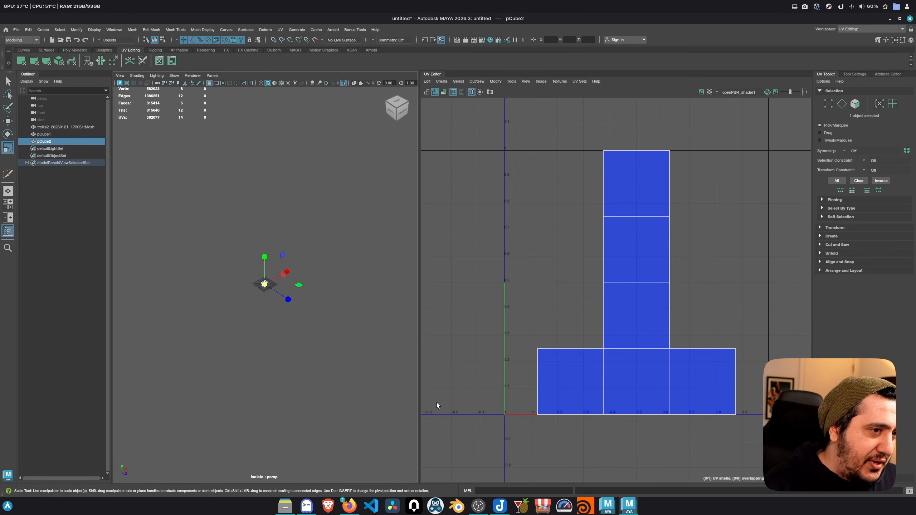
key(q)
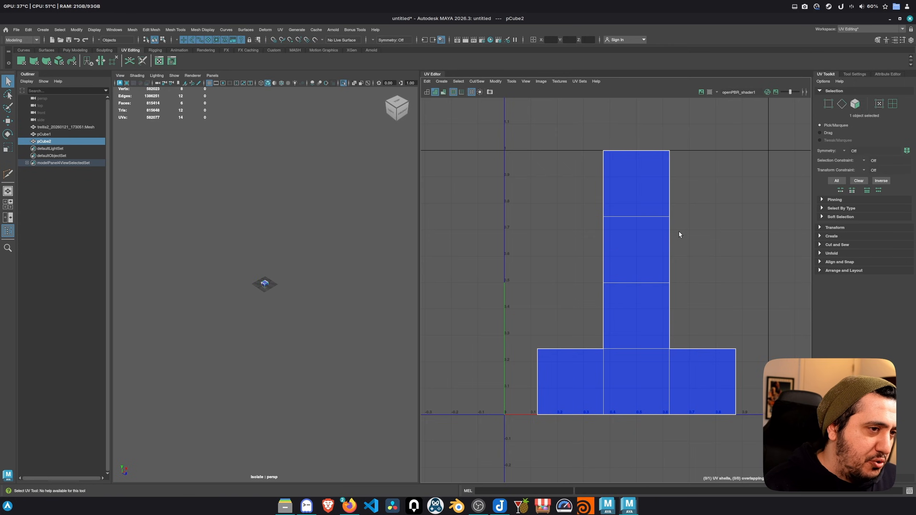
alt+right_drag(231, 311, 734, 368)
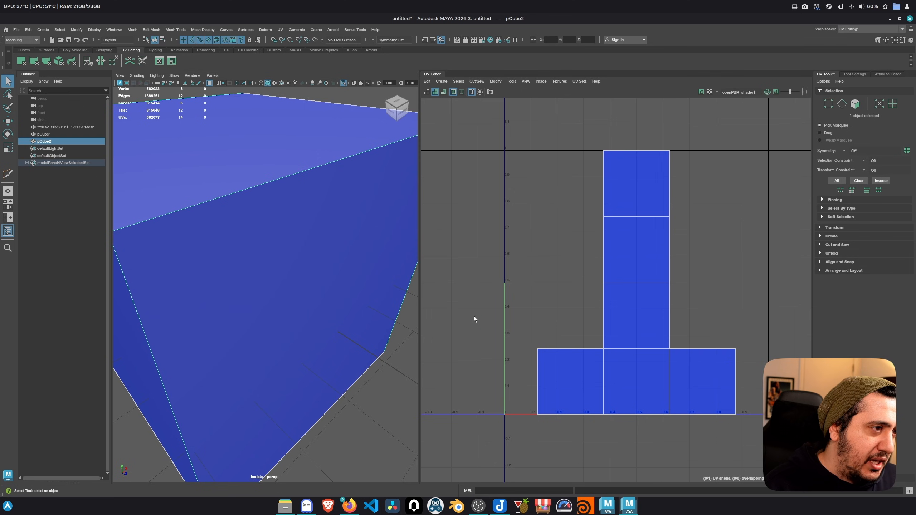
drag(420, 294, 517, 295)
key(f)
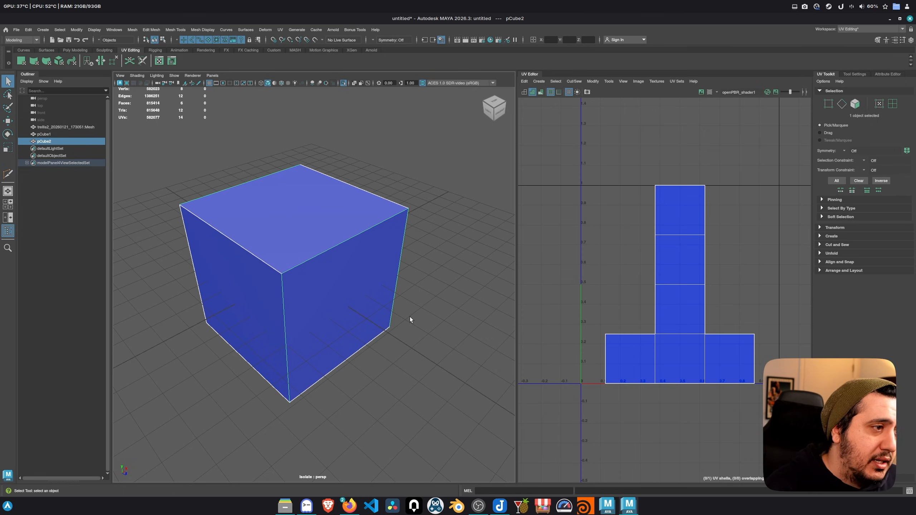
Step: Select the shared edges between faces in the cube's UV layout and cut them to separate the faces
right_drag(691, 257, 685, 195)
click(680, 237)
shift+click(680, 287)
shift+click(705, 341)
shift+right_drag(741, 278, 708, 296)
scroll(580, 268, down, 3)
click(674, 336)
Step: Lay out the cube's UVs as six separate square shells in a two-by-three grid and select all of them
right_drag(669, 249, 702, 249)
drag(532, 156, 748, 384)
shift+right_drag(721, 248, 656, 272)
scroll(663, 253, down, 1)
drag(571, 183, 698, 374)
Step: Stack all six of the cube's UV shells directly on top of one another
click(830, 261)
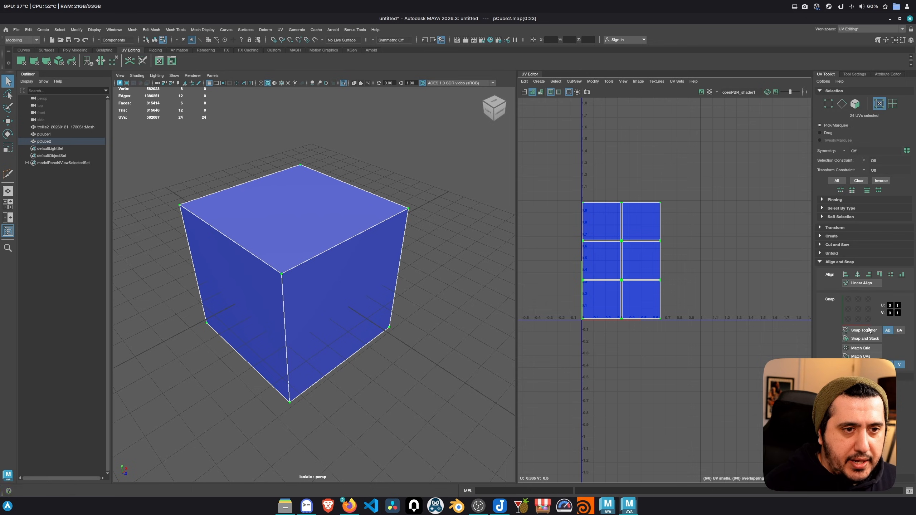
click(867, 339)
click(840, 376)
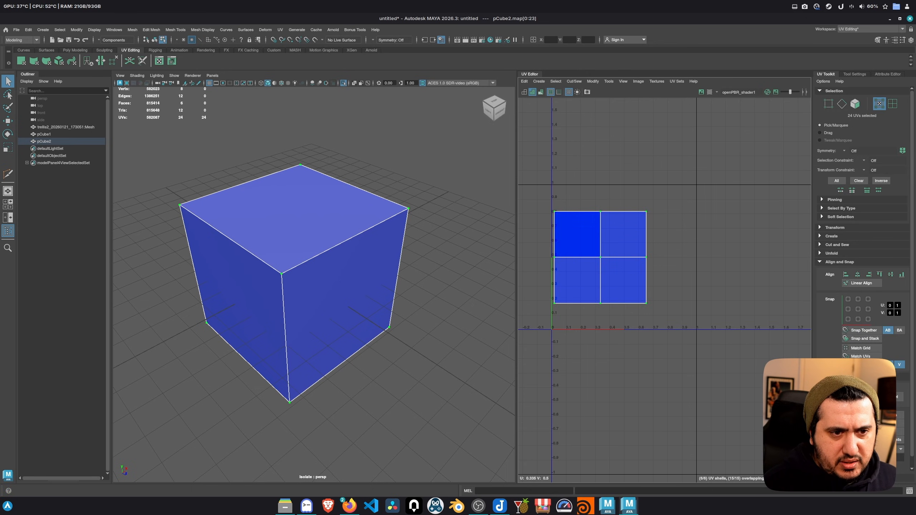
scroll(841, 397, down, 1)
click(841, 413)
Step: Scale the stacked UV shells up to nearly fill the 0–1 tile and move them along U to centre them
key(r)
middle_drag(681, 256, 696, 275)
key(w)
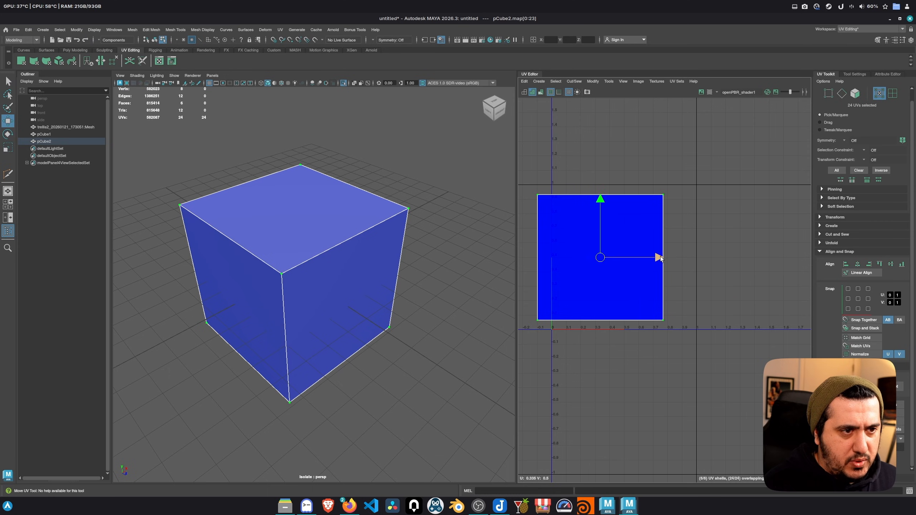
drag(657, 258, 682, 257)
key(q)
click(688, 195)
Step: Set the UV move distance to 1 and offset the stacked shells along U so each face occupies its own tile
right_drag(636, 235, 604, 225)
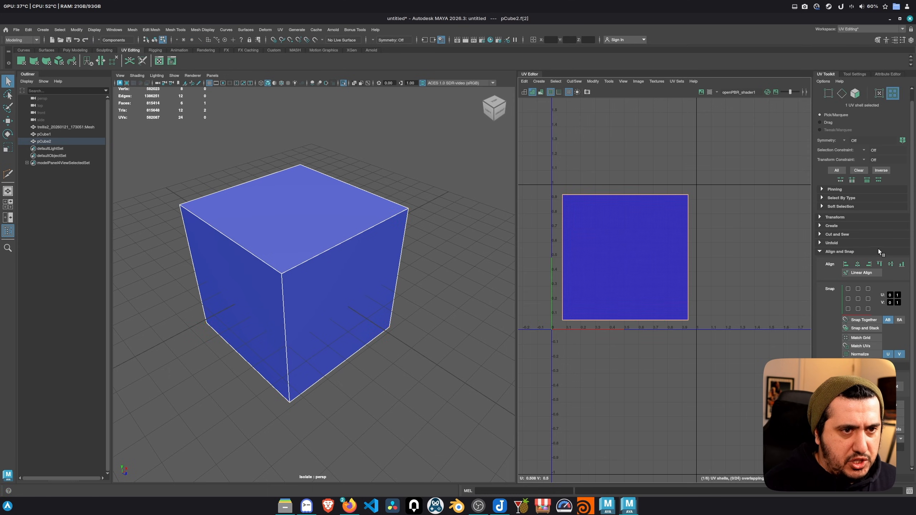
click(835, 217)
text(1)
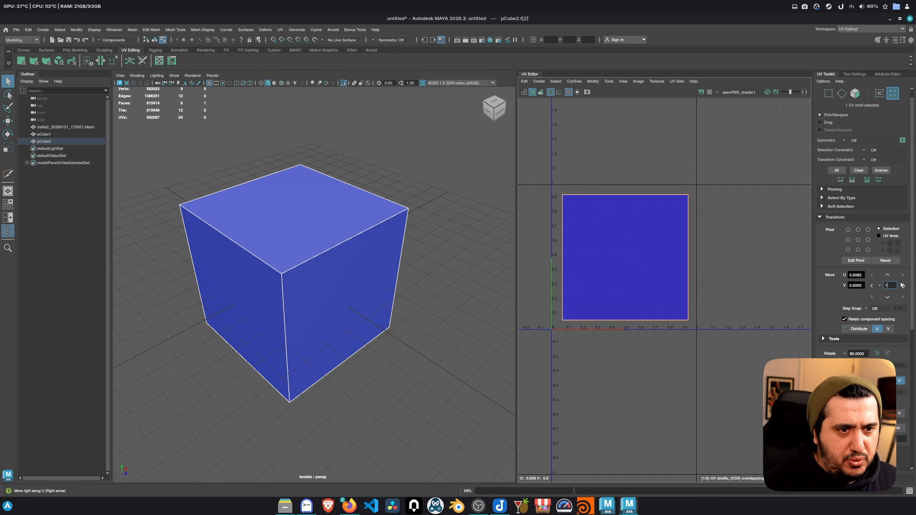
key(Return)
scroll(700, 178, down, 2)
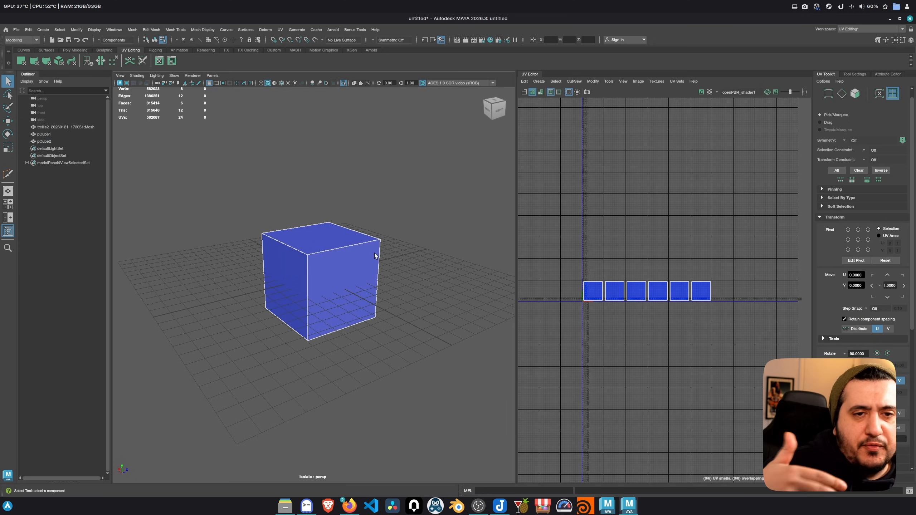
Step: Widen the UV view and select one side face of the cube to locate its tile in the UV row
scroll(757, 303, up, 3)
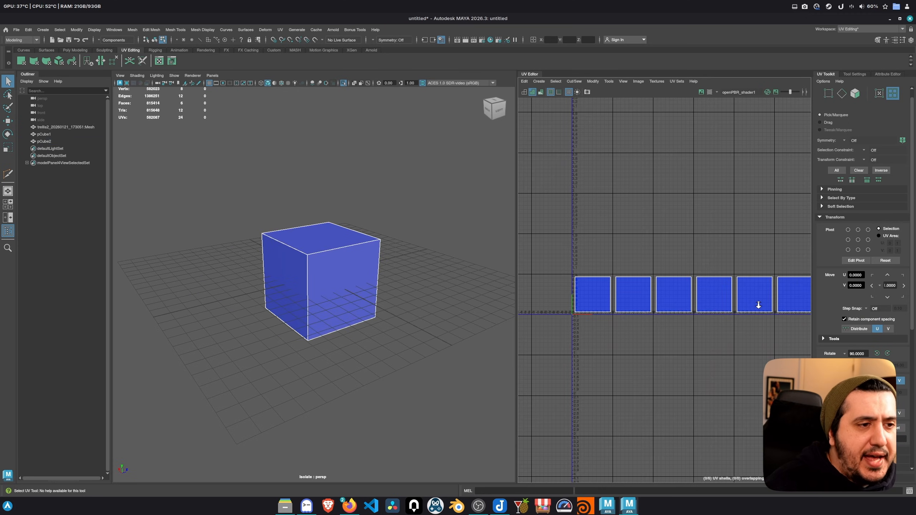
drag(517, 288, 433, 289)
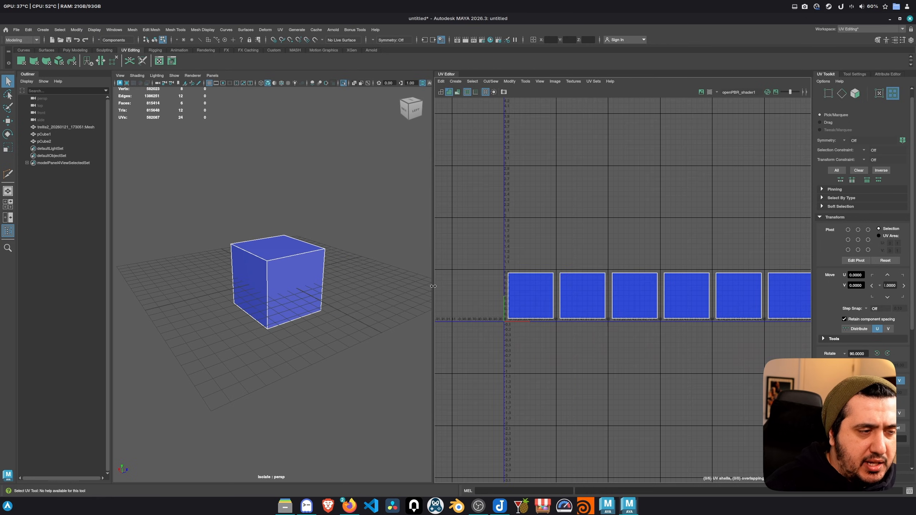
scroll(297, 303, up, 3)
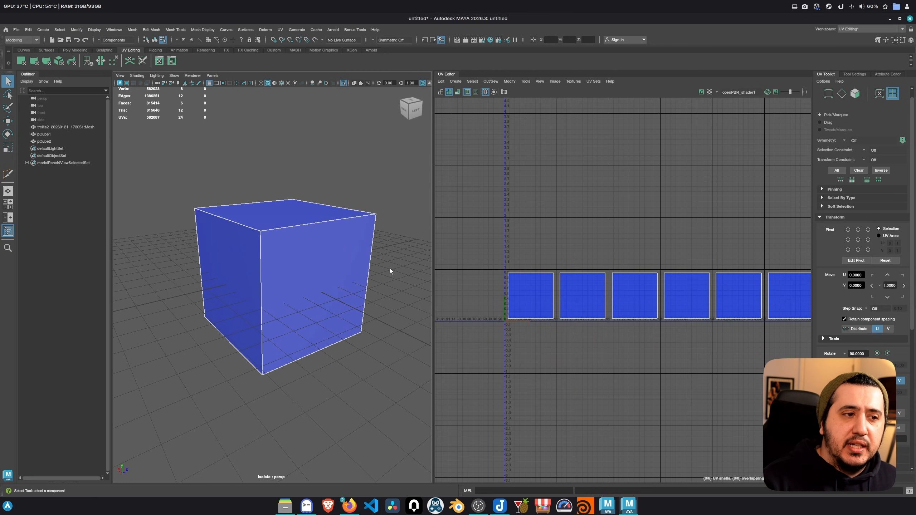
scroll(692, 338, up, 5)
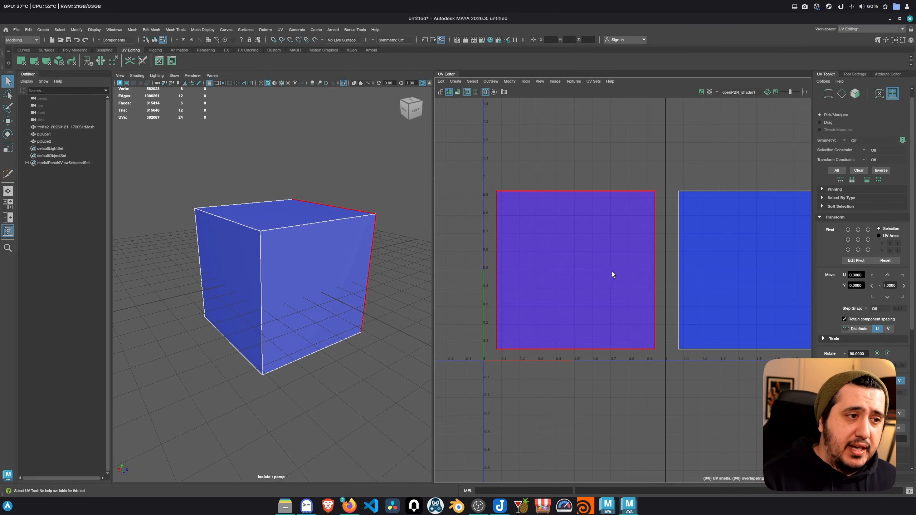
right_drag(306, 264, 306, 285)
click(318, 250)
scroll(589, 276, down, 8)
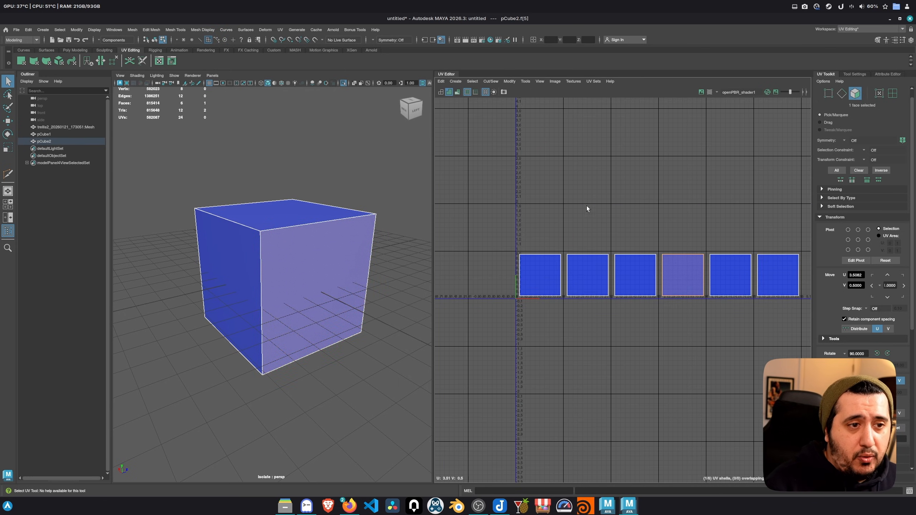
scroll(749, 292, up, 3)
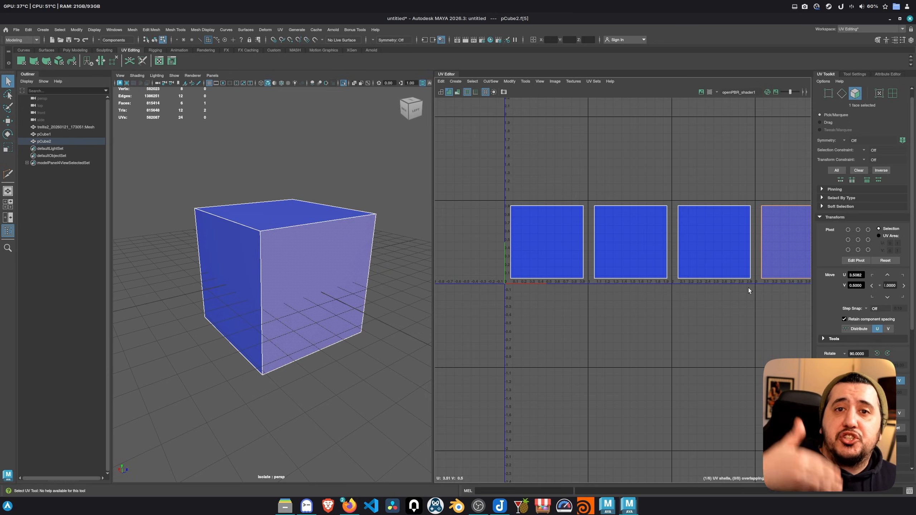
Step: Return the tiled cube to object mode, hide it and leave isolation so the whole scene shows
key(F8)
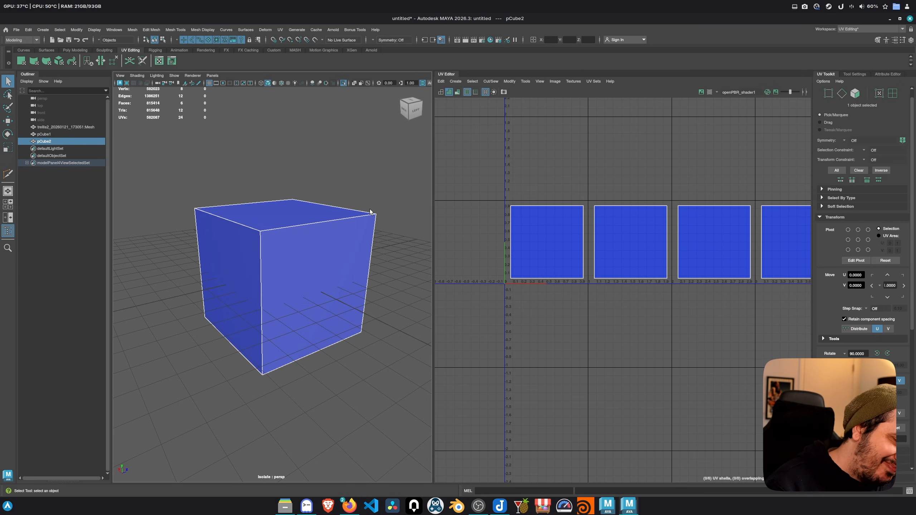
key(Delete)
key(ctrl+1)
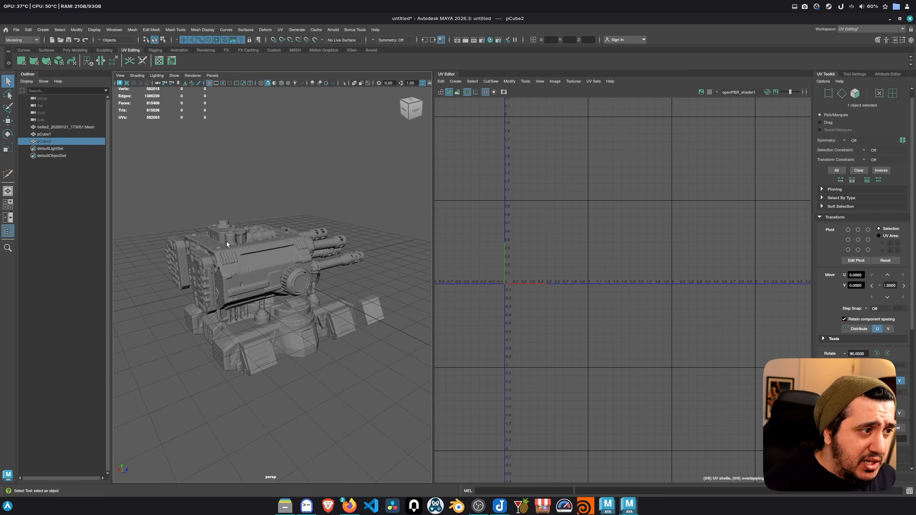
Step: Select the cannon mesh and examine how densely its UV shells fill the 0–1 tile in the UV view
click(270, 254)
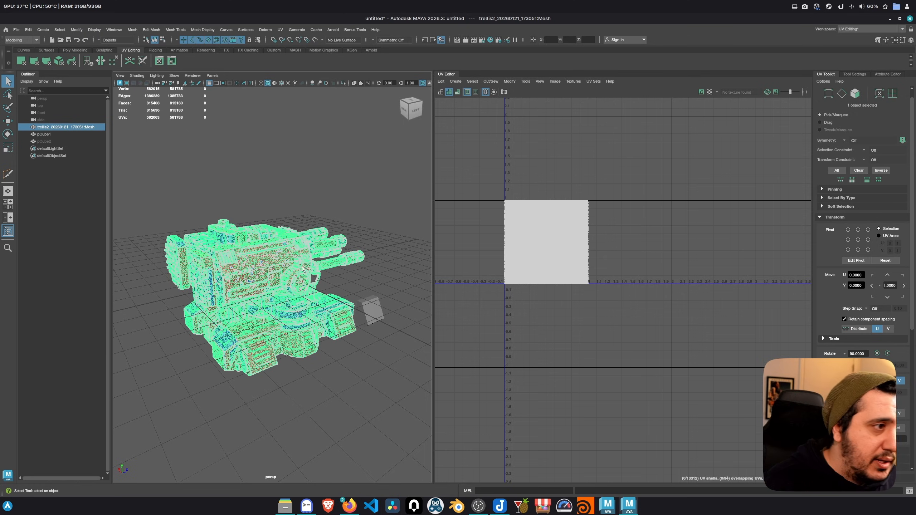
alt+drag(270, 254, 235, 269)
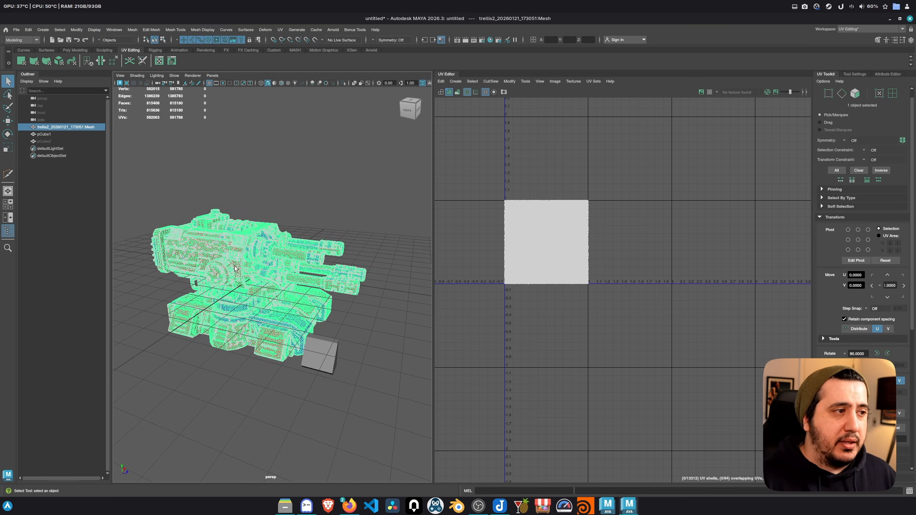
alt+right_drag(235, 270, 264, 256)
alt+right_drag(490, 237, 634, 250)
alt+middle_drag(634, 250, 627, 263)
mouse_move(689, 261)
alt+right_down()
mouse_move(778, 280)
mouse_move(681, 261)
alt+right_up()
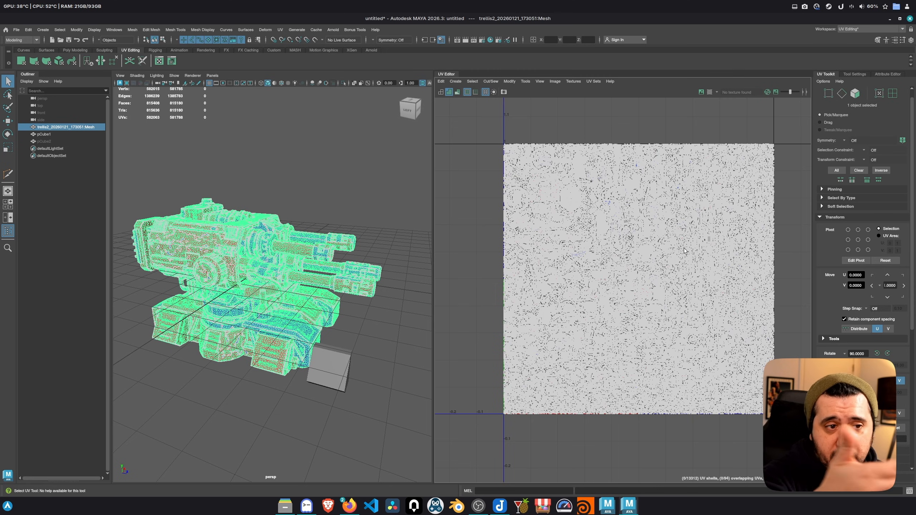
mouse_move(505, 235)
alt+right_down()
mouse_move(687, 253)
mouse_move(512, 235)
alt+right_up()
alt+middle_drag(680, 251, 543, 238)
alt+right_drag(543, 238, 595, 277)
alt+middle_drag(595, 277, 512, 258)
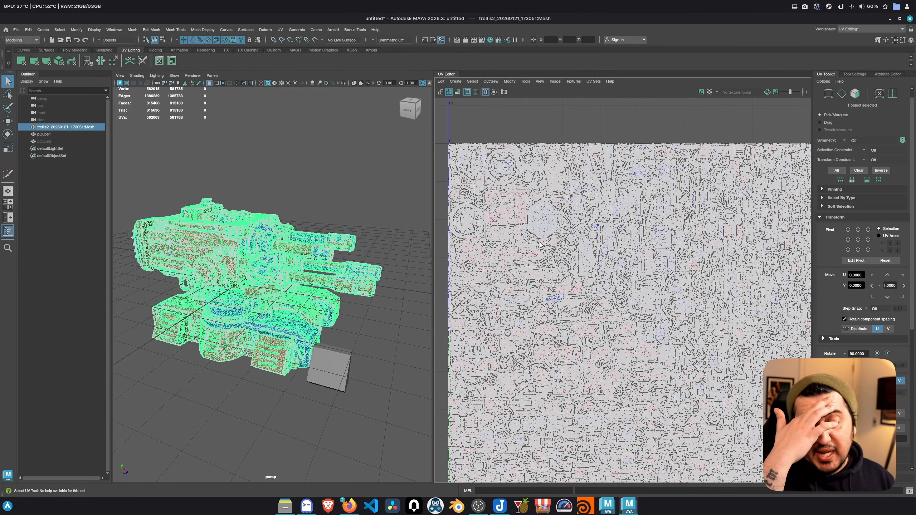
alt+right_drag(660, 280, 542, 231)
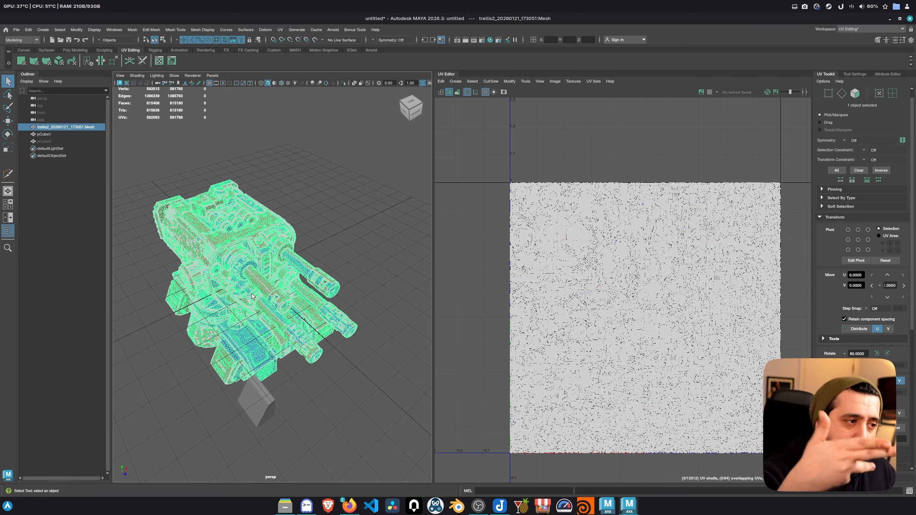
Step: Deselect the cannon mesh and examine the opening and slots of one barrel's muzzle up close
click(303, 186)
alt+right_drag(303, 187, 260, 272)
alt+middle_drag(260, 272, 299, 252)
alt+right_drag(299, 251, 337, 281)
alt+middle_drag(337, 281, 278, 246)
alt+right_drag(278, 245, 318, 180)
alt+middle_drag(317, 180, 244, 135)
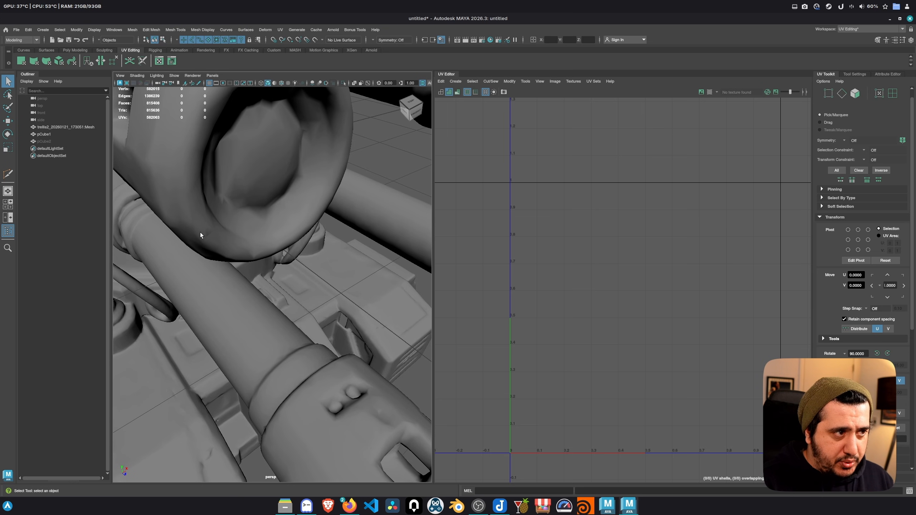
alt+right_drag(299, 130, 274, 163)
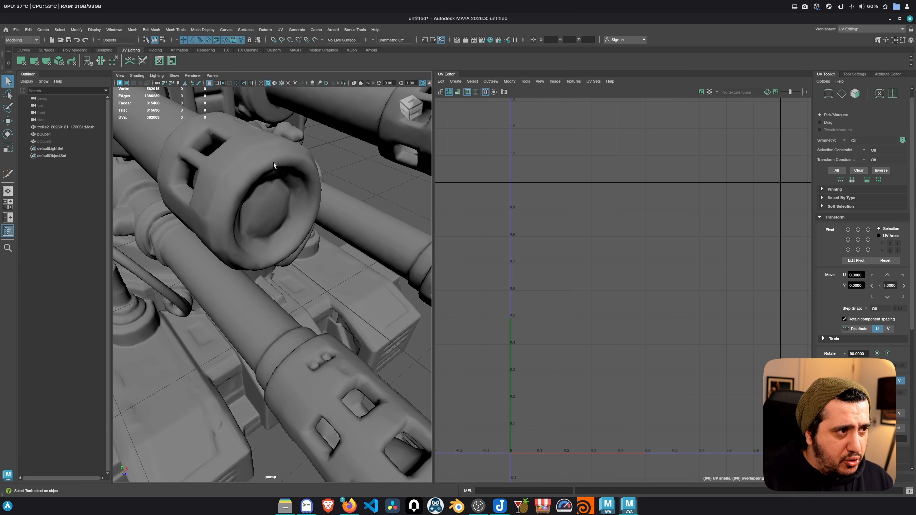
Step: Select a face inside the barrel's muzzle, frame it to check the opening, then return to object mode with nothing selected
click(280, 206)
right_drag(279, 213, 277, 220)
click(280, 213)
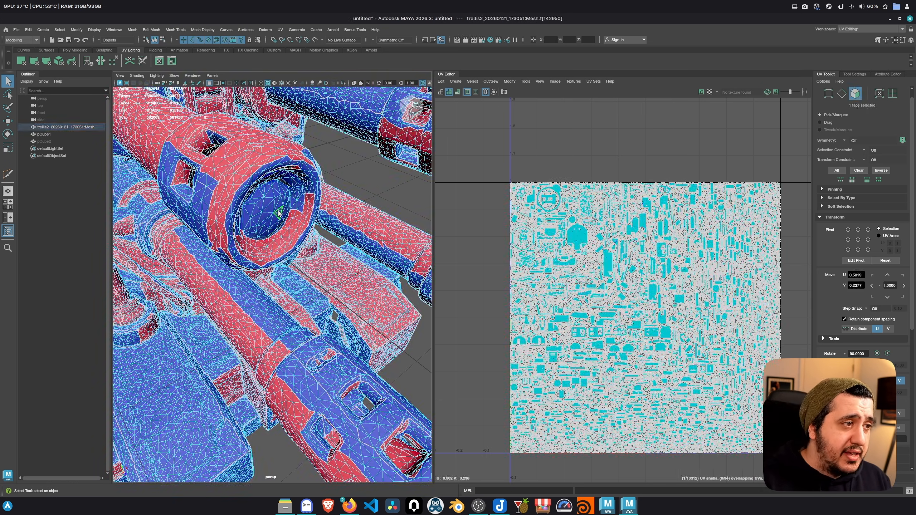
key(f)
key(a)
alt+drag(239, 291, 200, 260)
mouse_move(200, 259)
alt+right_down()
mouse_move(364, 330)
mouse_move(404, 310)
alt+right_up()
alt+middle_drag(288, 253, 267, 247)
right_drag(260, 254, 272, 241)
key(alt+d)
alt+drag(252, 303, 212, 219)
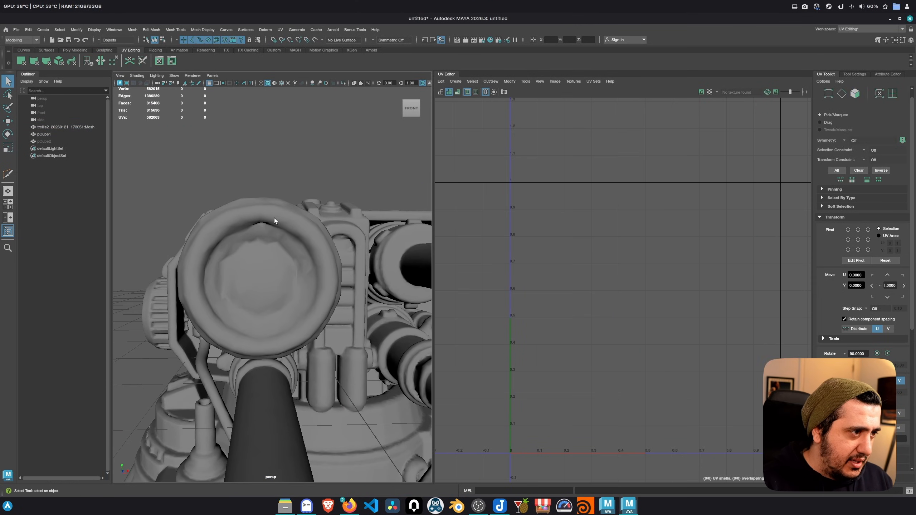
Step: Widen the perspective view against the UV view and inspect the slotted barrels from the side
alt+drag(348, 244, 235, 294)
alt+right_drag(236, 294, 289, 307)
alt+right_drag(344, 325, 324, 303)
alt+drag(325, 303, 302, 307)
drag(434, 300, 585, 296)
alt+right_drag(457, 306, 534, 307)
alt+drag(469, 305, 428, 301)
alt+drag(333, 291, 320, 269)
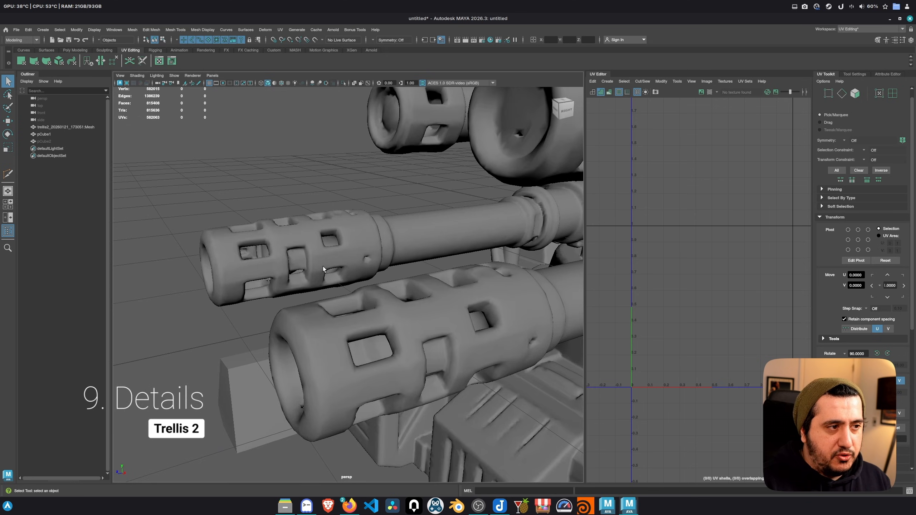
alt+right_drag(320, 268, 305, 224)
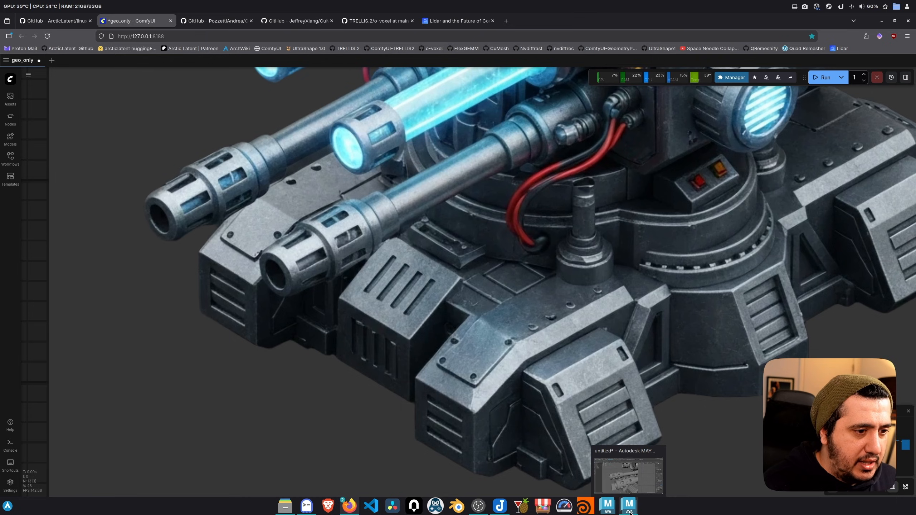
Step: Switch back to Maya from the reference image and examine the barrel slots and the parts beneath the turret
click(621, 469)
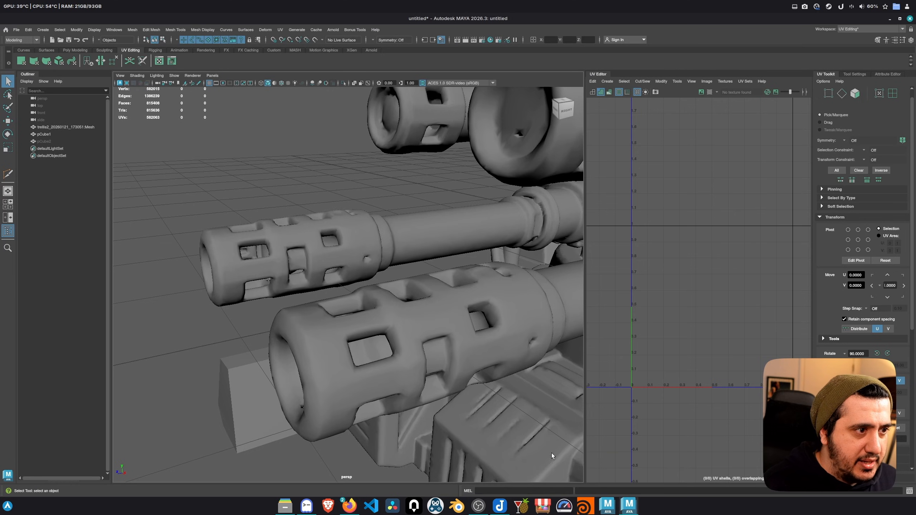
alt+drag(574, 470, 391, 344)
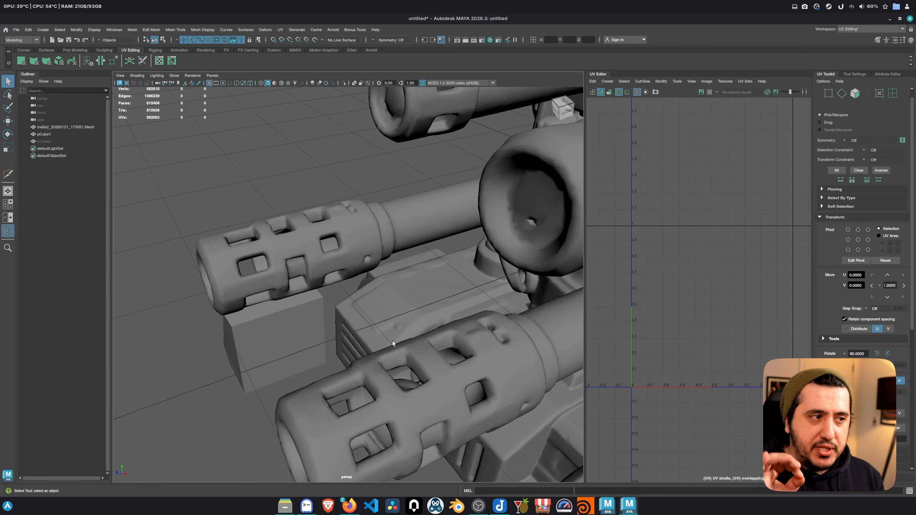
alt+drag(407, 315, 268, 325)
alt+right_drag(268, 326, 361, 332)
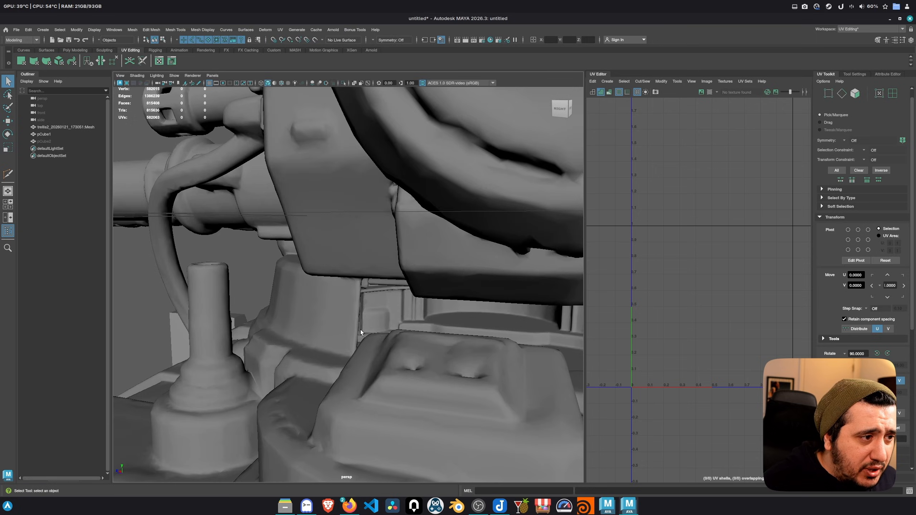
alt+middle_drag(361, 332, 184, 289)
alt+drag(364, 287, 274, 333)
Step: Switch to the browser and skim the bookmarked o-voxel, FlexGEMM and CuMesh repositories in new tabs
mouse_move(356, 511)
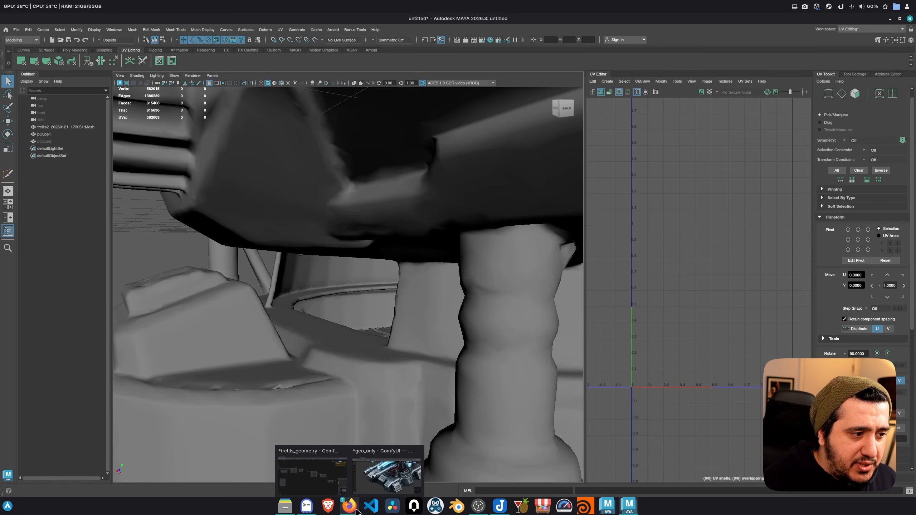
click(387, 475)
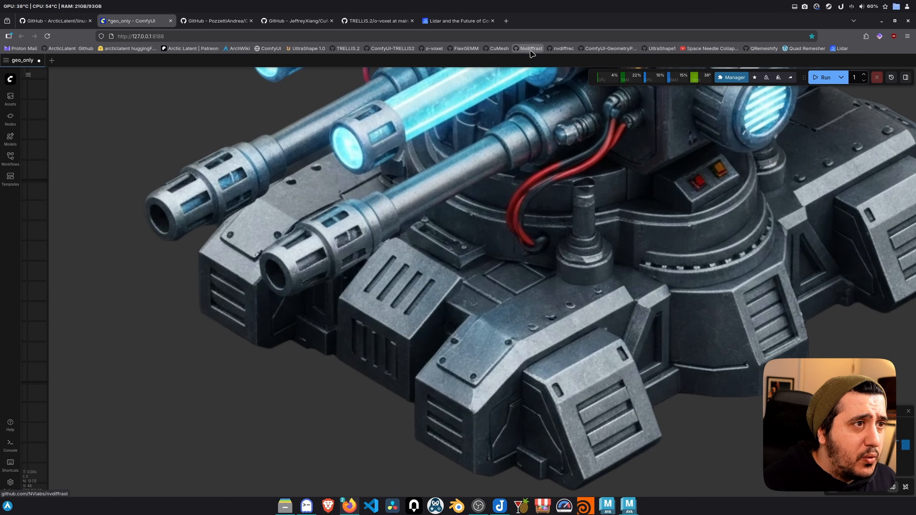
click(540, 24)
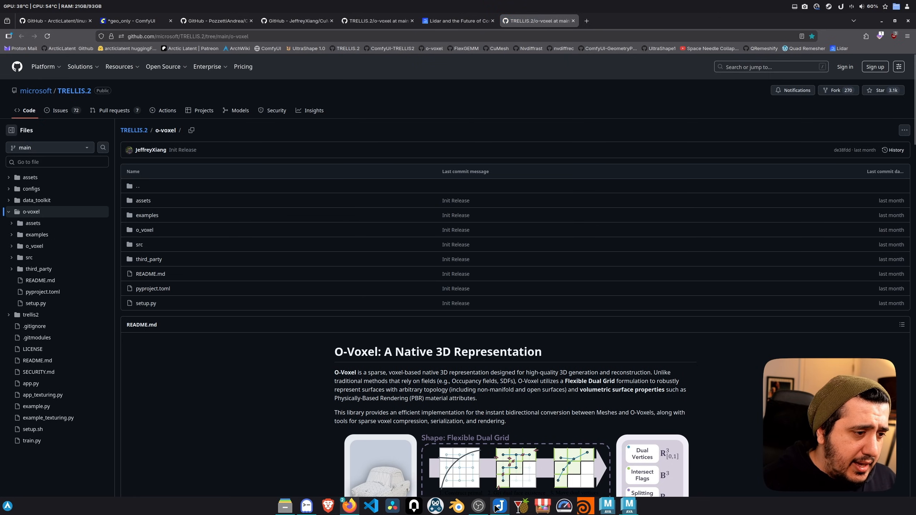
middle_click(466, 48)
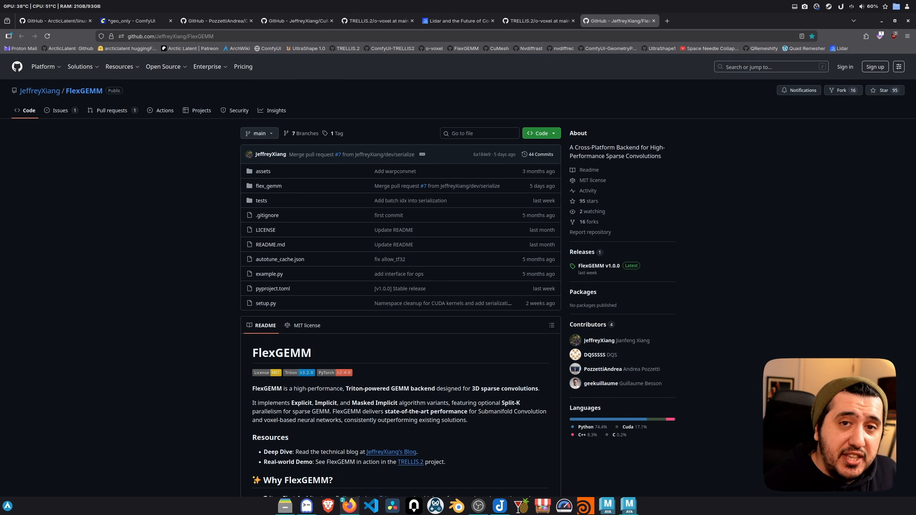
scroll(477, 323, down, 2)
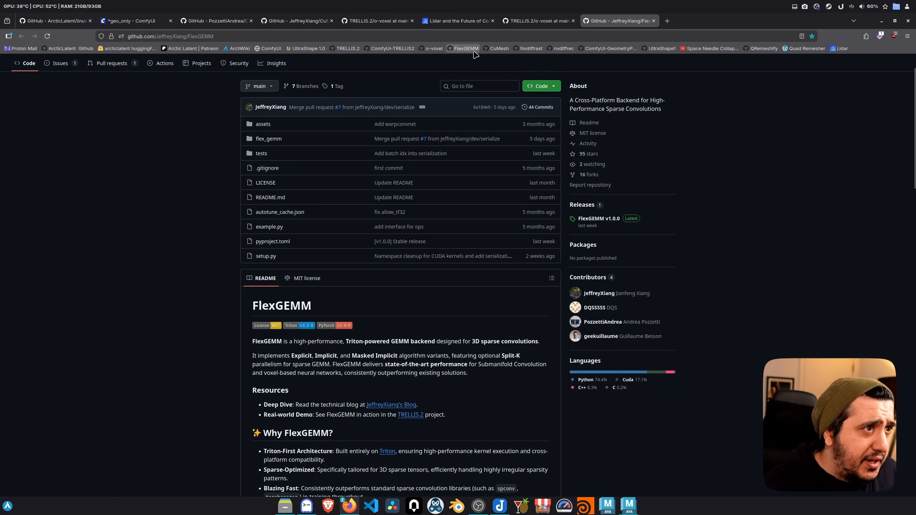
middle_click(499, 48)
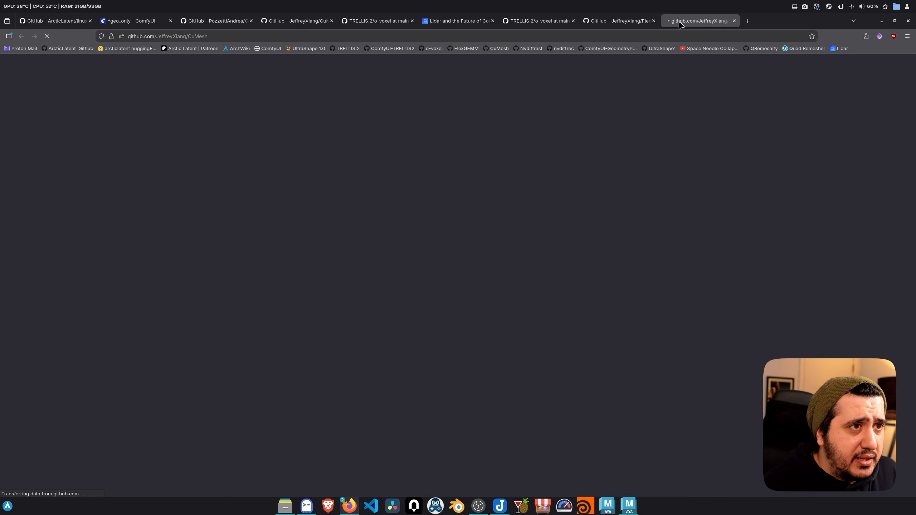
scroll(408, 166, down, 4)
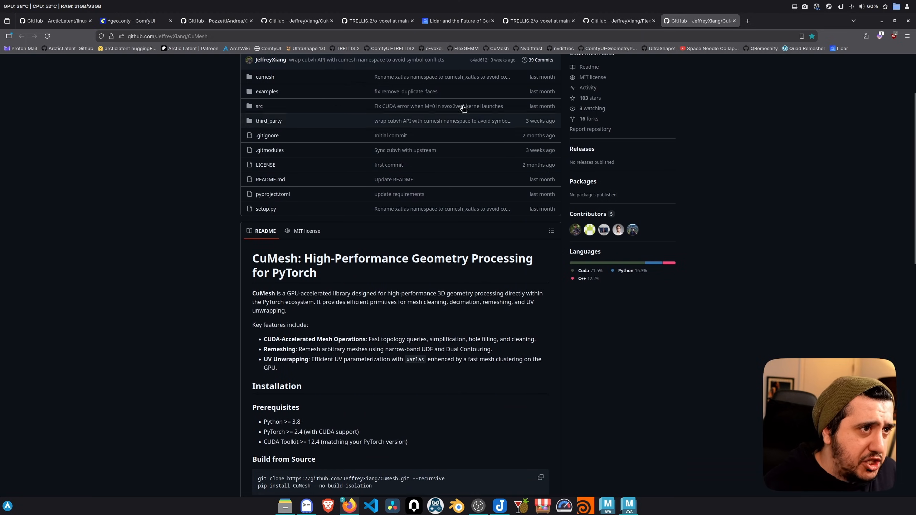
Step: Open the Nvdiffrast and nvdiffrec repositories in new tabs, skim their READMEs and go back to the o-voxel page
middle_click(528, 48)
middle_click(561, 48)
scroll(500, 283, down, 2)
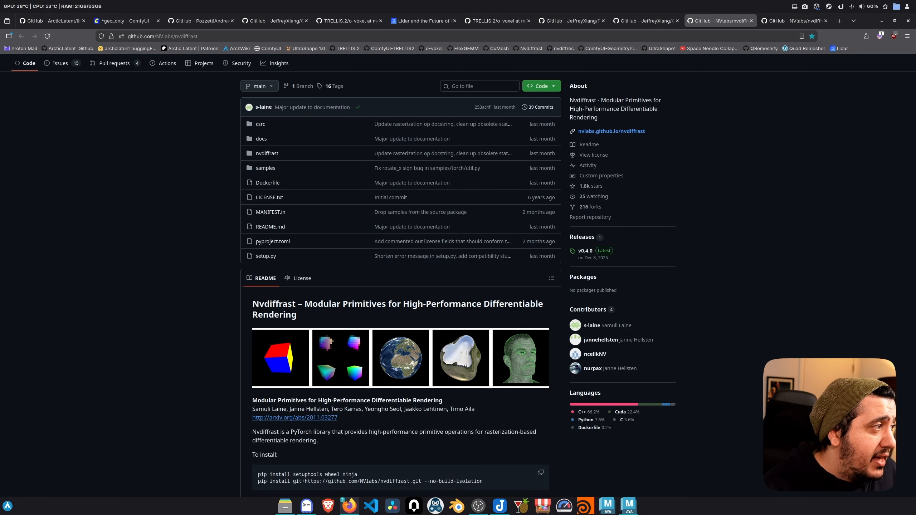
scroll(406, 353, down, 4)
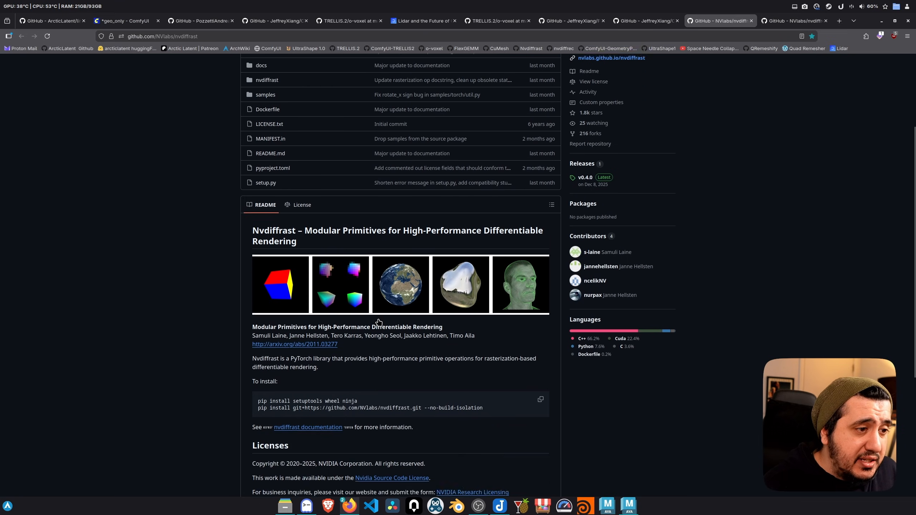
key(ctrl+Tab)
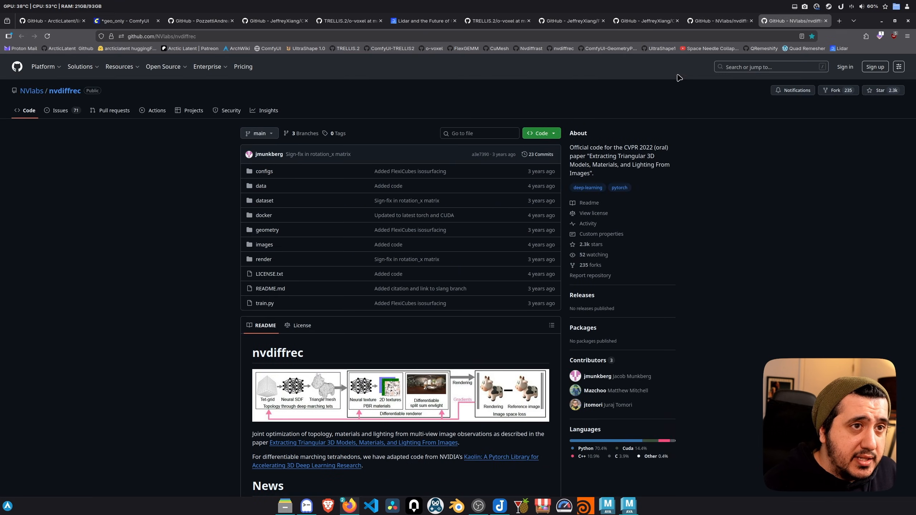
scroll(284, 265, down, 3)
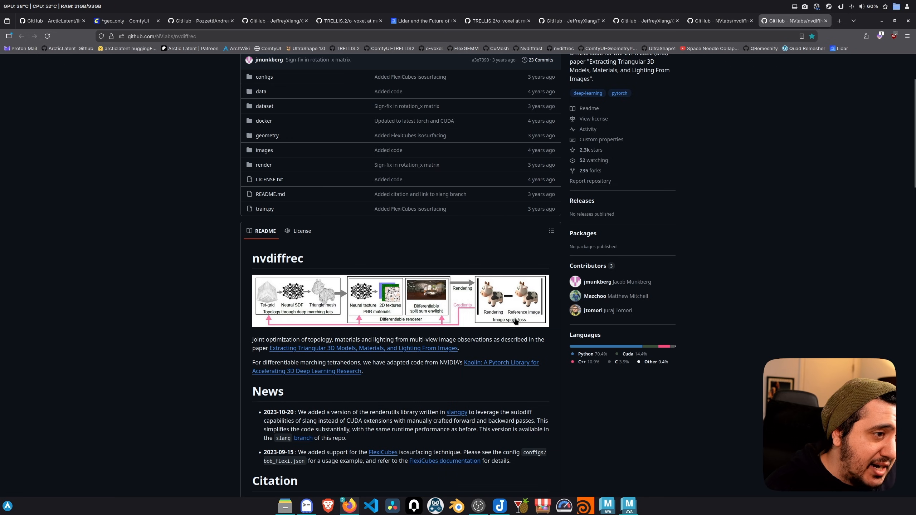
key(ctrl+w)
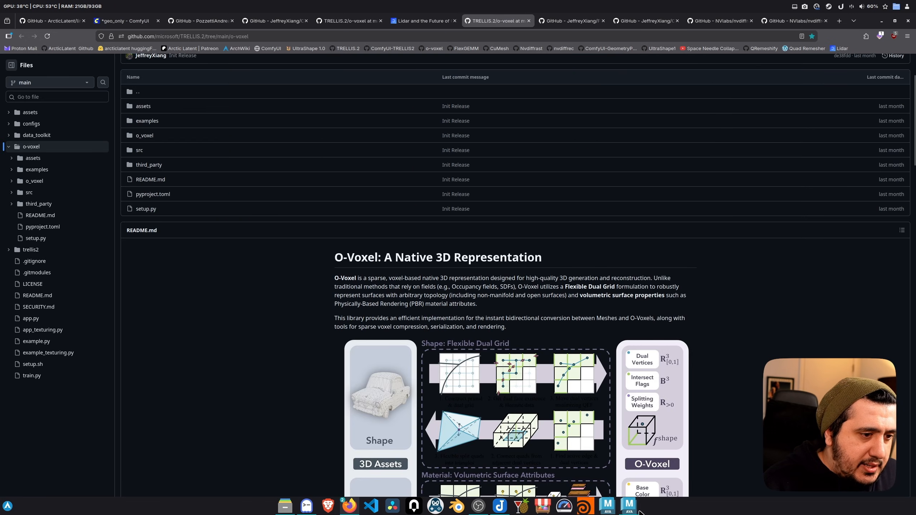
Step: Switch to Maya and delete the small gridded wedge mesh standing beside the cannon
click(630, 507)
click(427, 281)
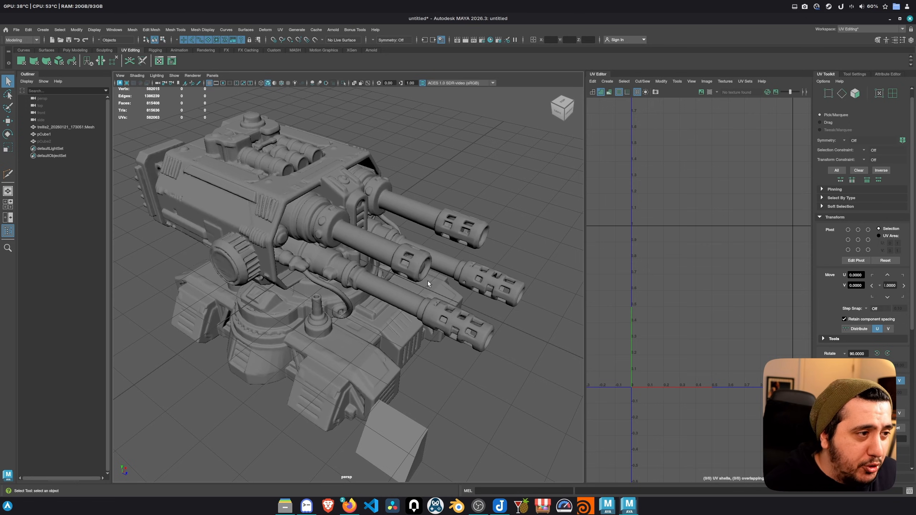
click(385, 425)
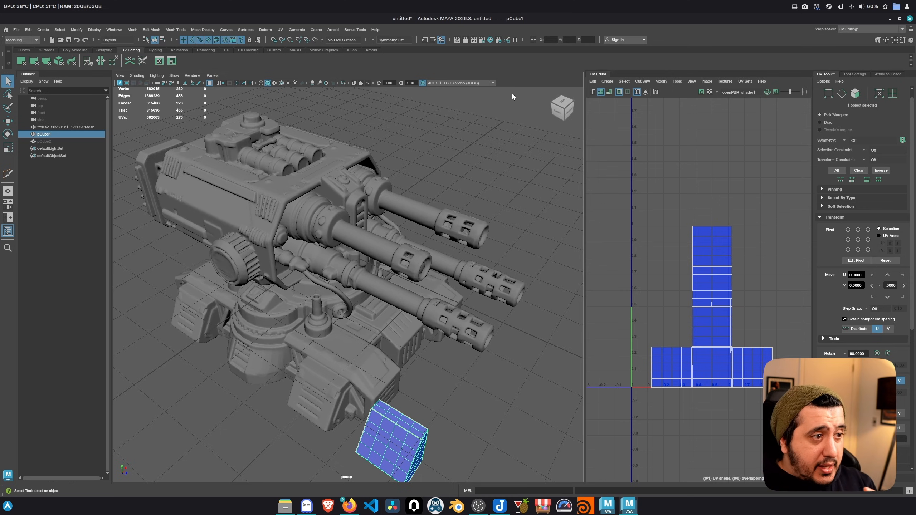
alt+drag(477, 214, 354, 197)
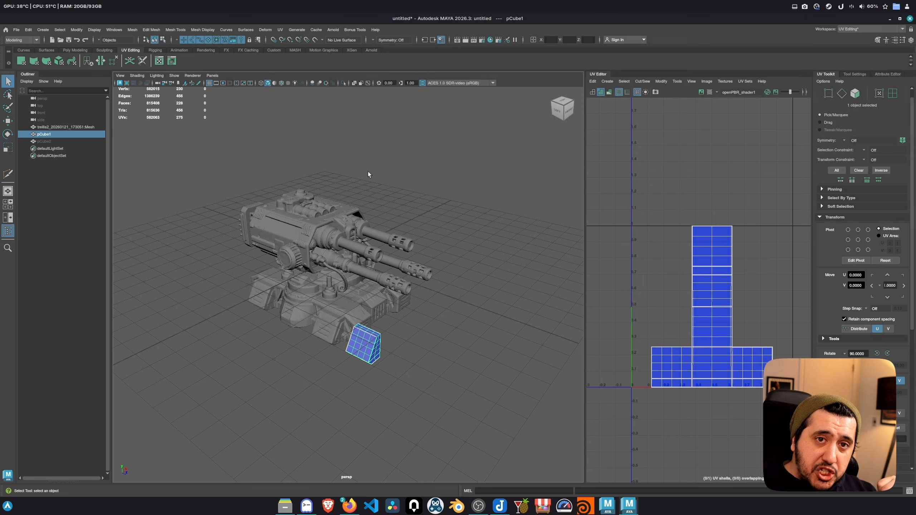
scroll(373, 295, up, 4)
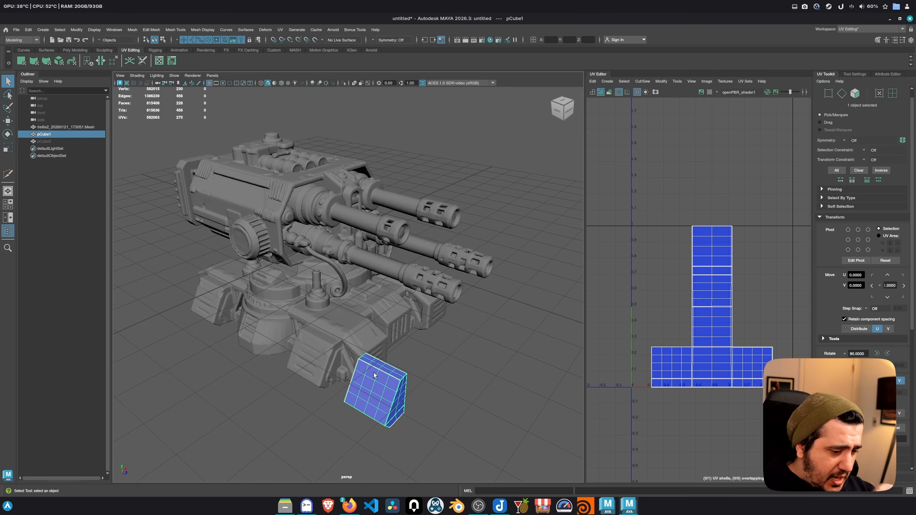
key(Delete)
Step: Move the cannon mesh up until its base rests on the grid, deselect it and inspect it from the sides
scroll(219, 238, down, 4)
alt+drag(299, 250, 415, 239)
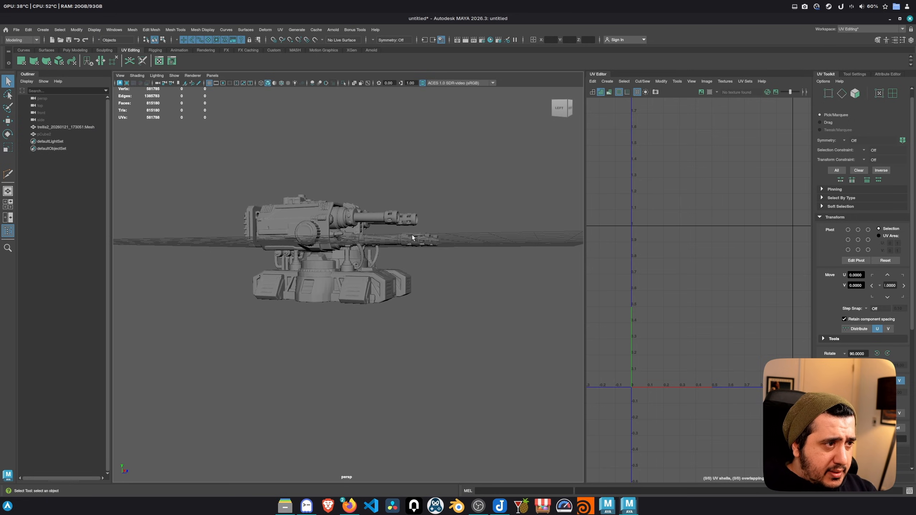
click(415, 240)
key(w)
drag(346, 211, 345, 157)
click(423, 141)
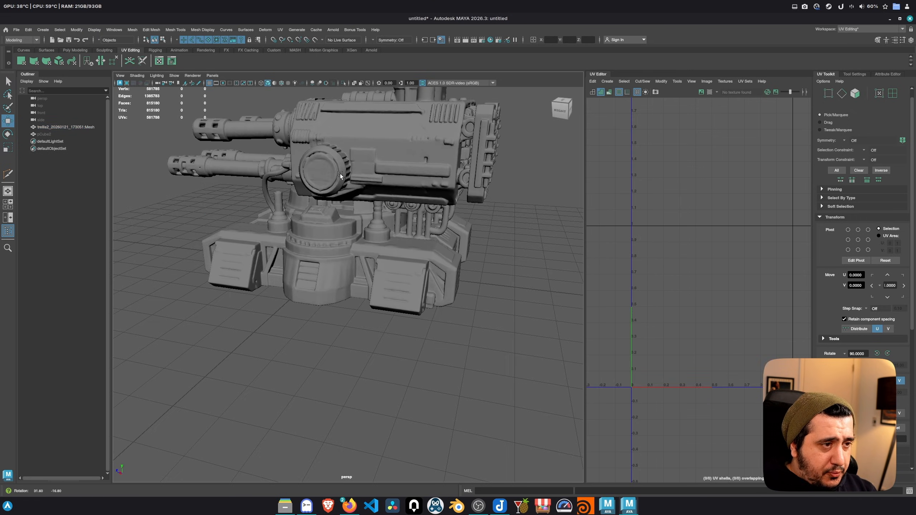
alt+drag(340, 173, 276, 171)
alt+right_drag(275, 171, 274, 216)
alt+drag(275, 216, 431, 184)
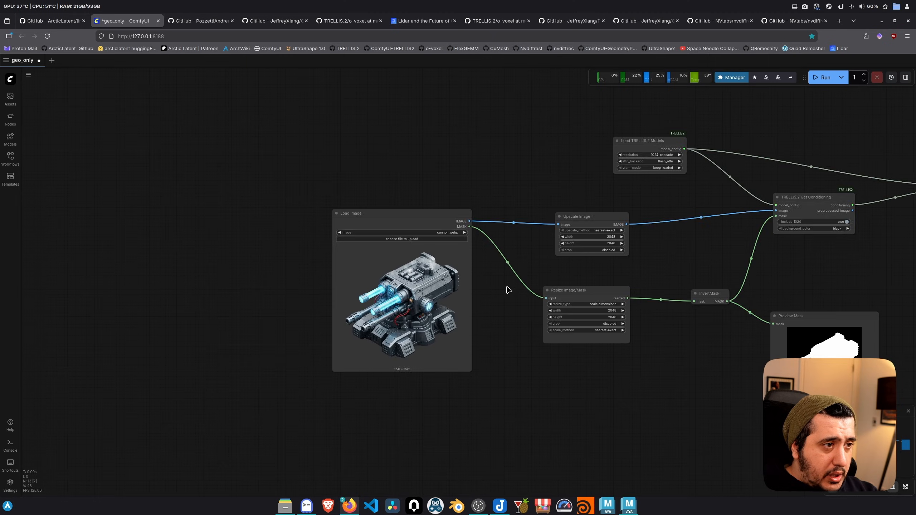
Step: Load the crocodile picture 198.png into the Load Image node in place of the cannon image
scroll(458, 270, up, 5)
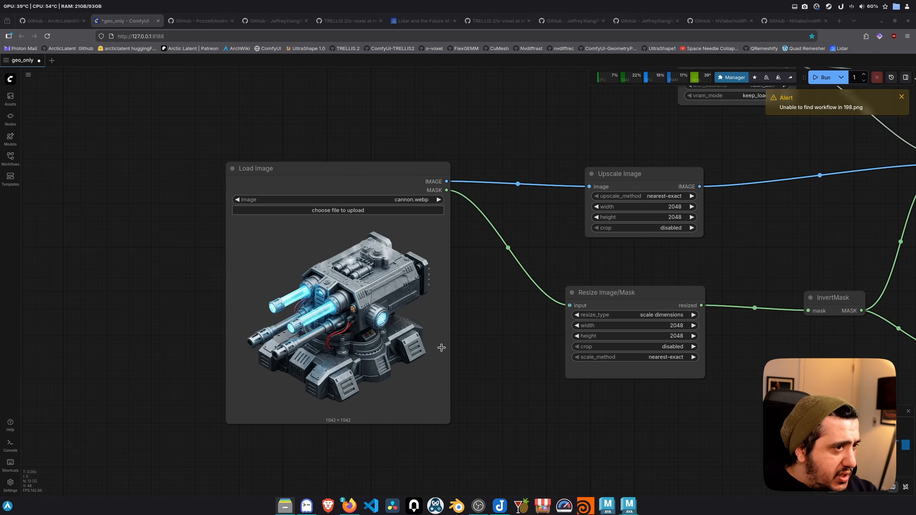
click(510, 327)
key(r)
click(410, 198)
click(428, 208)
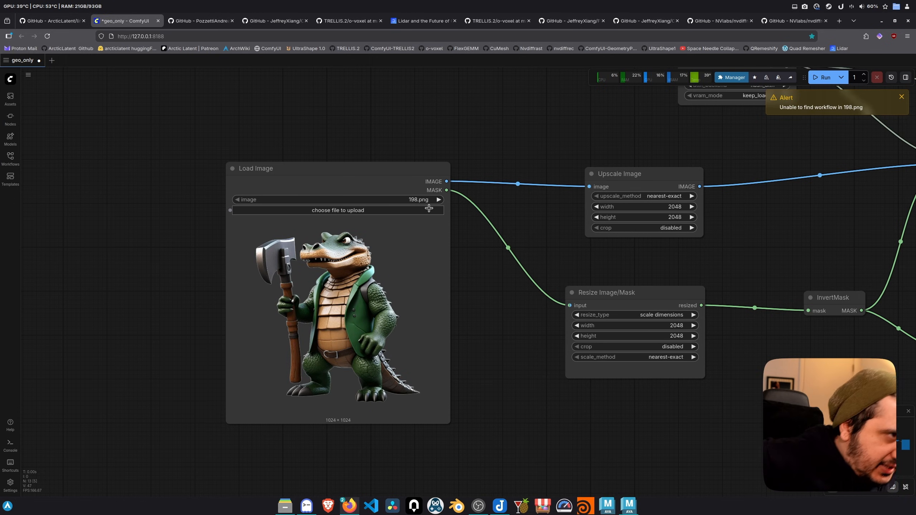
Step: Review the node chain from the loaded image through the mask and conditioning nodes to TRELLIS.2 Image to Shape
drag(514, 122, 303, 147)
scroll(352, 157, down, 2)
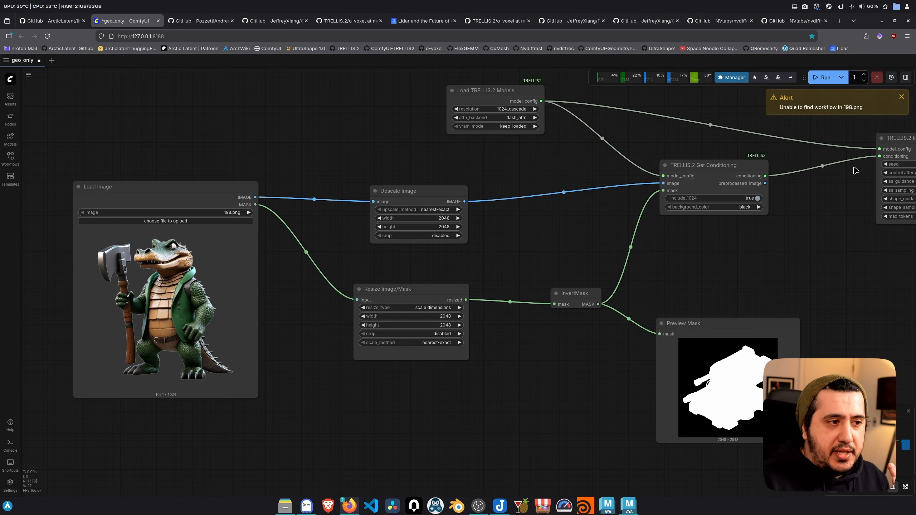
drag(849, 255, 720, 259)
scroll(765, 244, up, 6)
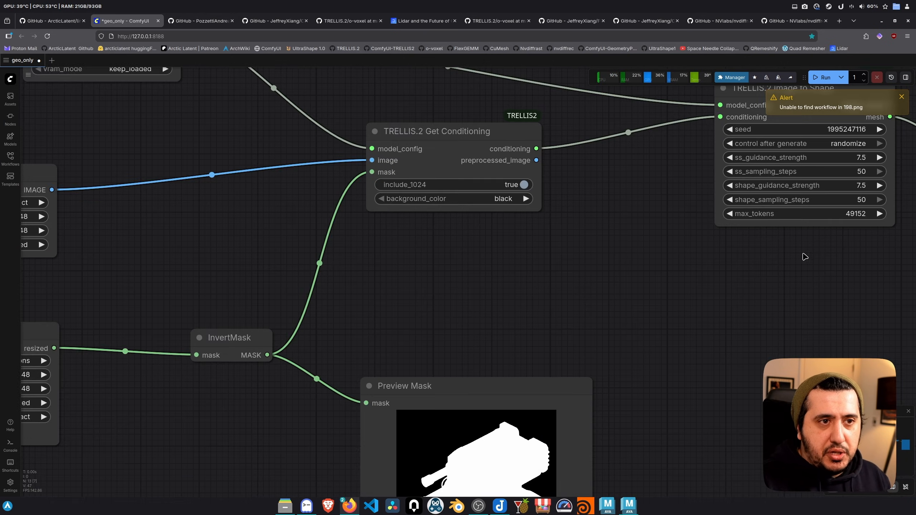
drag(811, 261, 645, 336)
scroll(651, 339, up, 5)
scroll(338, 325, down, 13)
drag(272, 348, 706, 306)
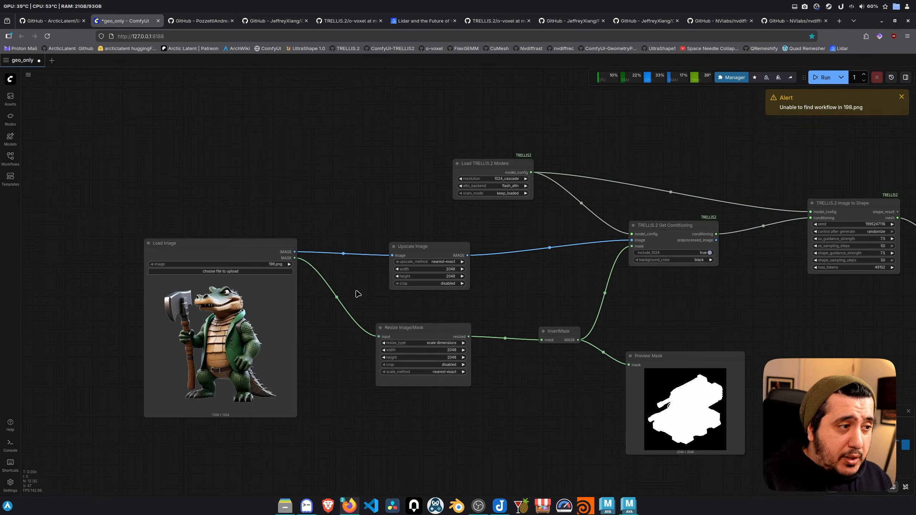
Step: Go to the Preview 3D & Animation node and inspect the generated crocodile mesh from the front
scroll(317, 370, up, 3)
drag(349, 359, 487, 331)
scroll(487, 329, up, 3)
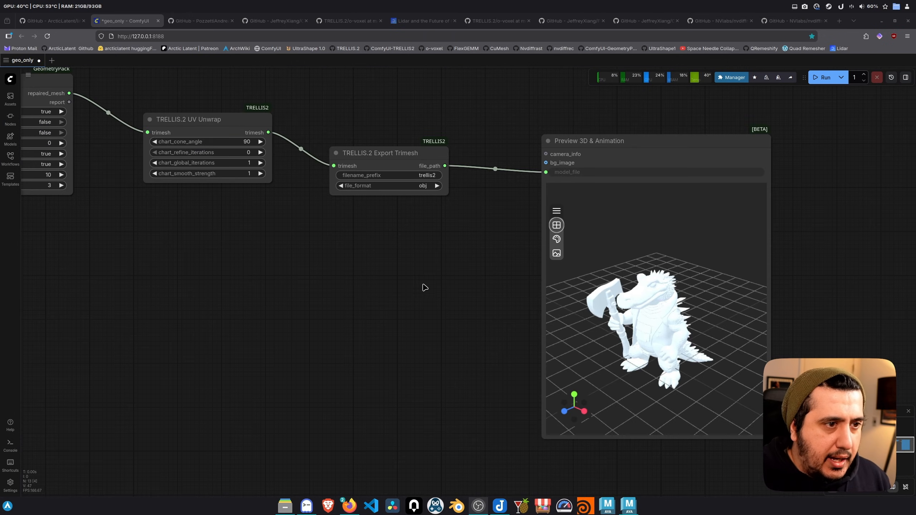
mouse_move(628, 317)
mouse_down()
mouse_move(700, 320)
mouse_move(665, 317)
mouse_move(636, 329)
mouse_move(654, 315)
mouse_move(707, 320)
mouse_move(691, 357)
mouse_move(677, 338)
mouse_move(684, 325)
mouse_move(703, 355)
mouse_move(622, 310)
mouse_up()
scroll(699, 317, up, 10)
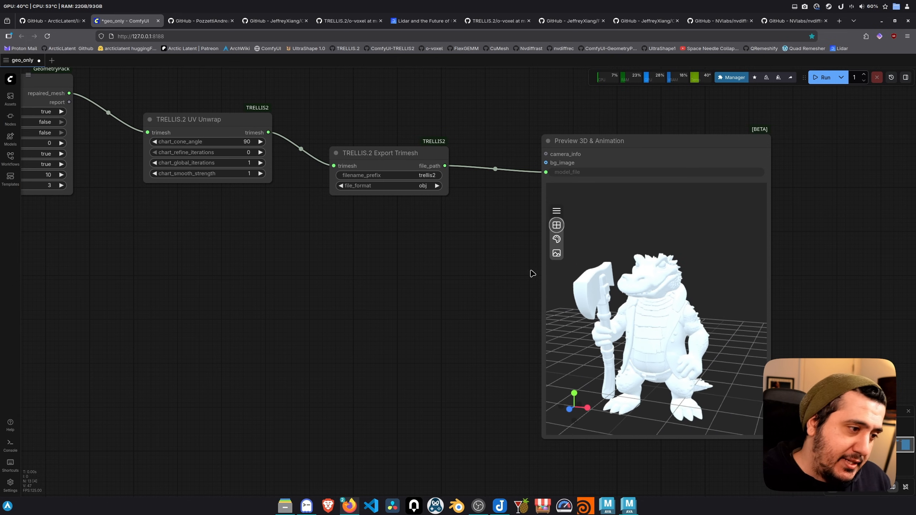
Step: Switch to Maya and hide the cannon mesh
click(628, 507)
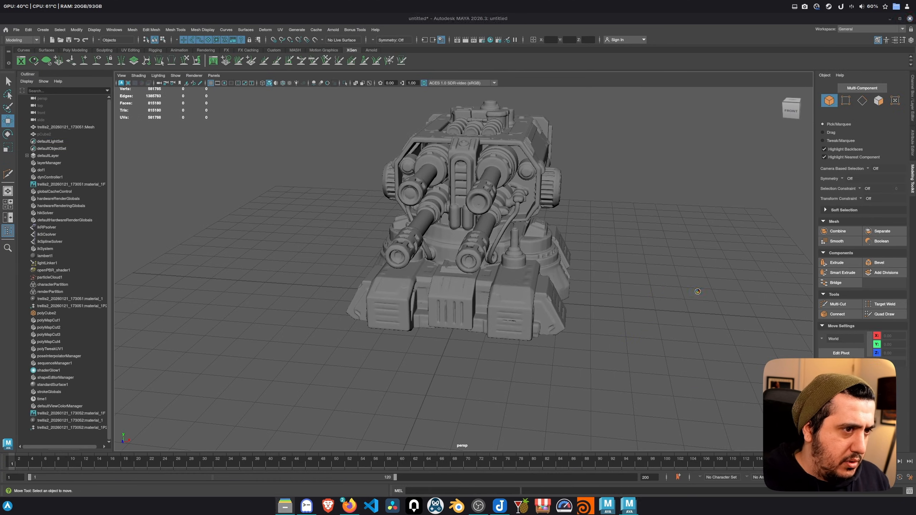
click(545, 174)
key(ctrl+h)
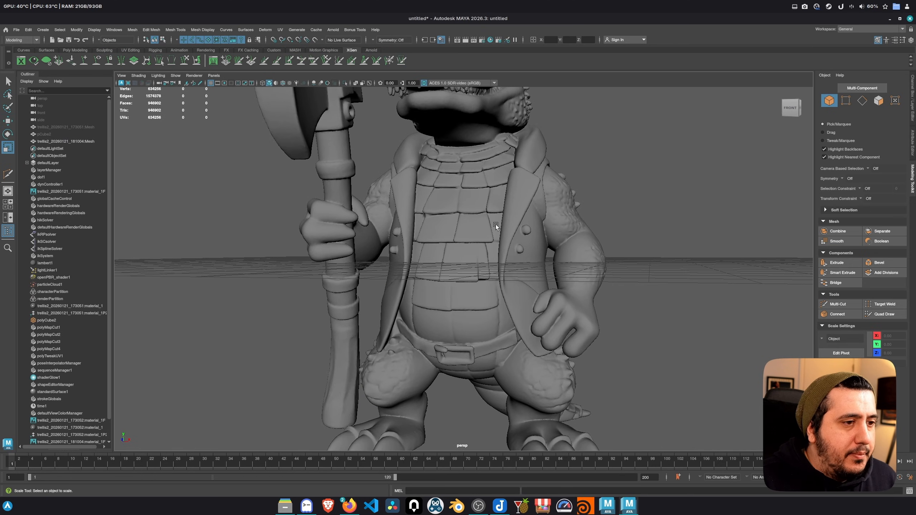
Step: Examine the crocodile mesh up close, covering the head, axe, jacket and the spikes on its back
alt+drag(495, 225, 435, 208)
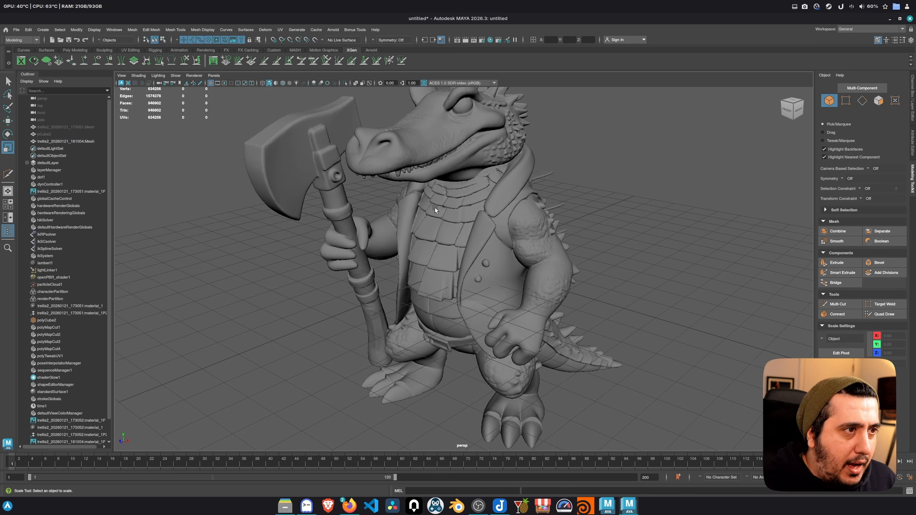
alt+middle_drag(435, 207, 452, 264)
scroll(454, 253, up, 4)
alt+drag(455, 235, 431, 232)
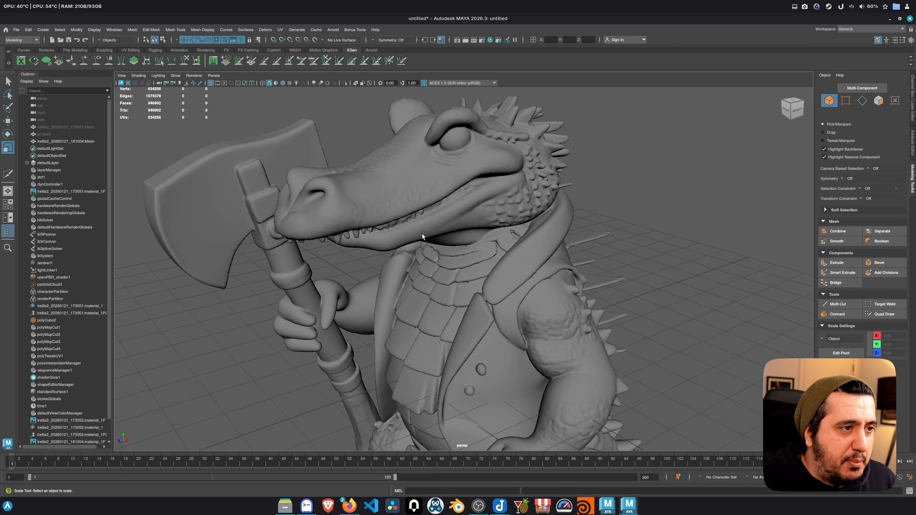
alt+right_drag(424, 233, 551, 272)
alt+middle_drag(551, 273, 540, 246)
alt+right_drag(540, 247, 482, 275)
alt+drag(483, 274, 413, 211)
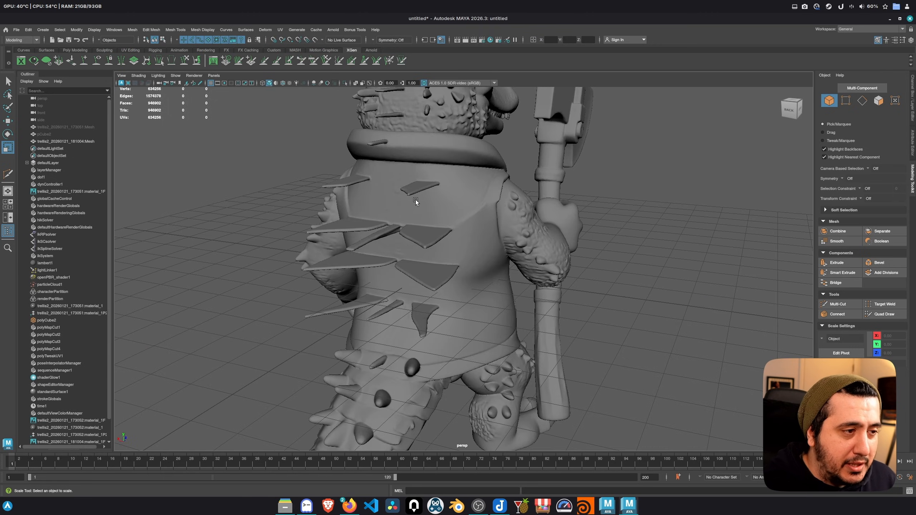
alt+drag(373, 186, 416, 207)
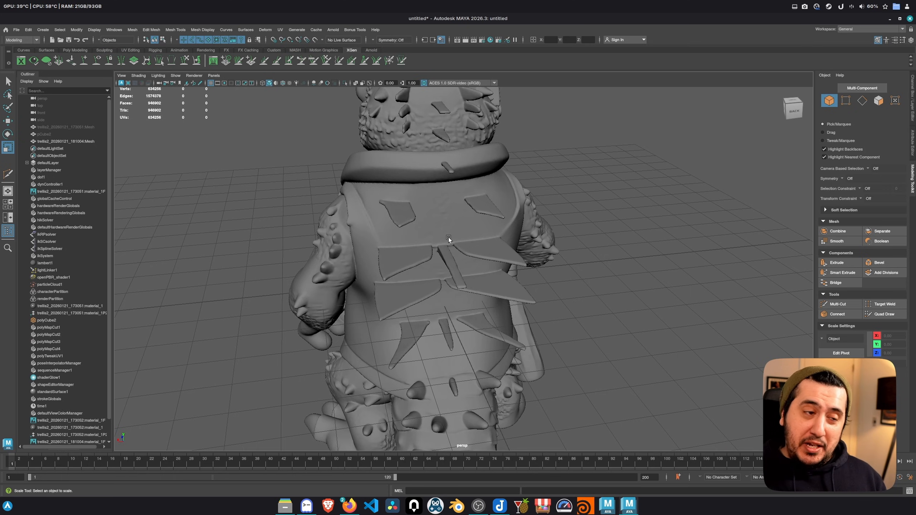
alt+drag(352, 255, 411, 281)
Step: Move the crocodile mesh up until its feet stand on the grid, then deselect it
alt+drag(427, 236, 492, 113)
click(455, 227)
key(w)
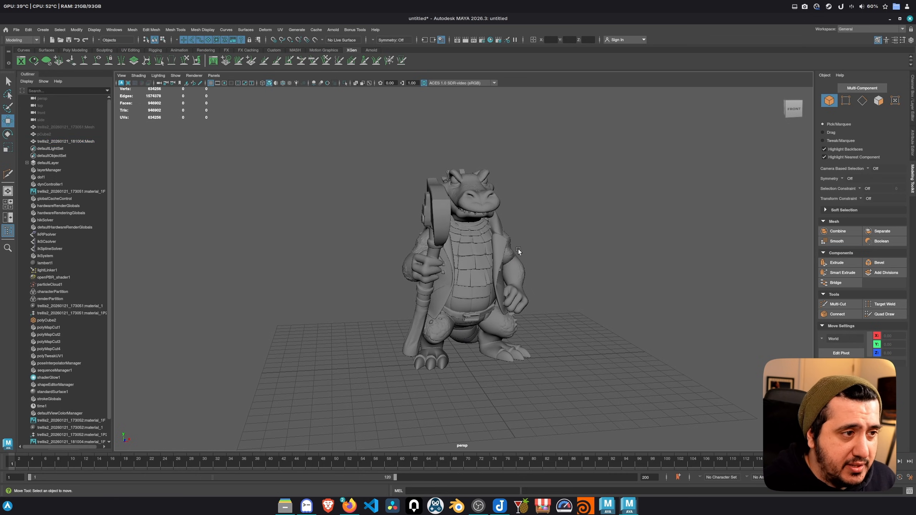
Step: Examine the crocodile from the side and behind, checking the flat back spikes, arm scales and tail
alt+drag(519, 249, 587, 274)
scroll(587, 274, up, 5)
alt+middle_drag(588, 275, 592, 201)
alt+drag(469, 239, 540, 220)
alt+middle_drag(540, 220, 532, 238)
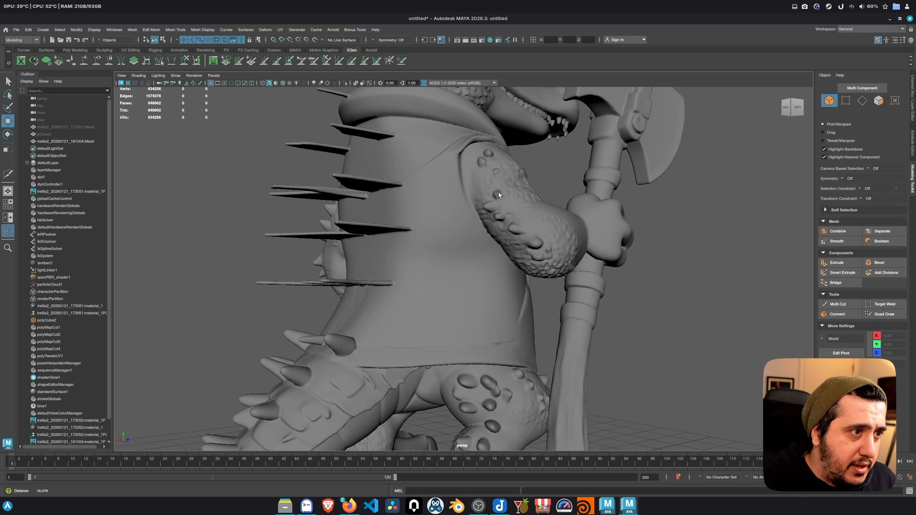
scroll(502, 151, up, 3)
alt+drag(552, 321, 484, 321)
alt+middle_drag(483, 415, 479, 285)
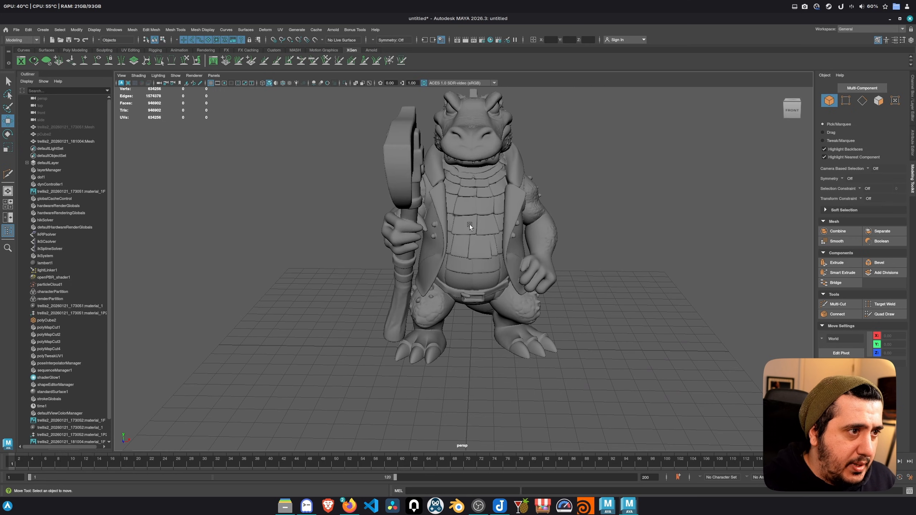
Step: Inspect the crocodile's overall shape and surface details by viewing the whole figure from several angles around its front
click(469, 225)
alt+right_drag(397, 267, 469, 274)
alt+middle_drag(419, 274, 447, 269)
alt+drag(448, 268, 468, 282)
alt+right_drag(469, 283, 610, 316)
alt+right_drag(378, 281, 280, 256)
alt+drag(280, 256, 440, 233)
alt+middle_drag(440, 233, 384, 264)
mouse_move(454, 274)
alt+mouse_down()
mouse_move(448, 294)
mouse_move(353, 286)
alt+mouse_up()
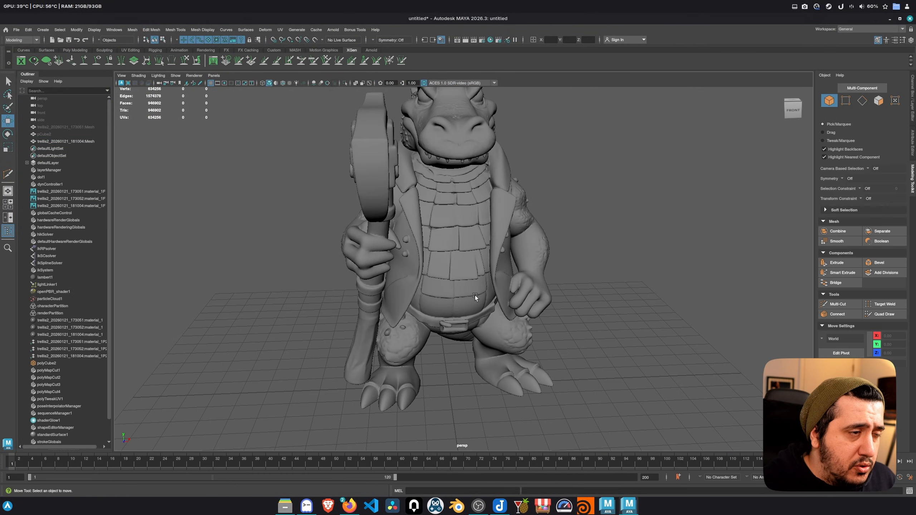
Step: Unhide the tank mesh and move it about 9.7 units along X to stand beside the crocodile character
click(476, 295)
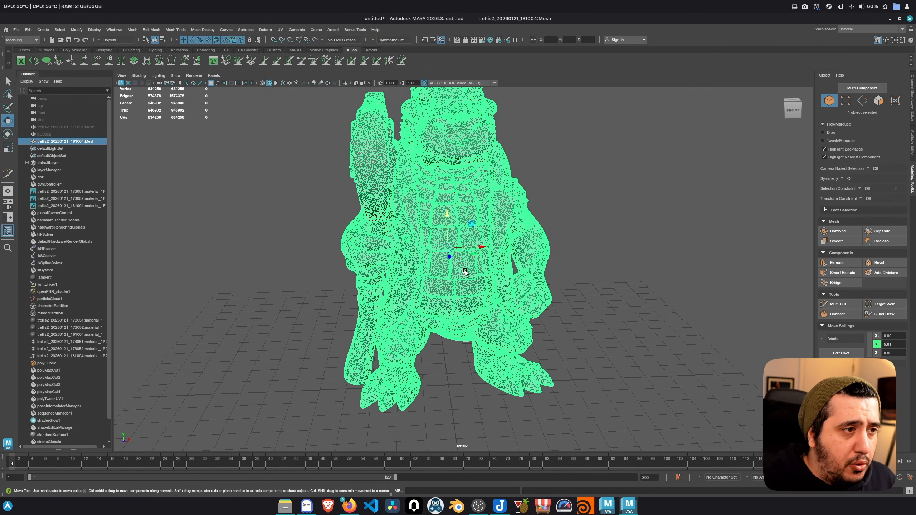
alt+drag(475, 296, 434, 302)
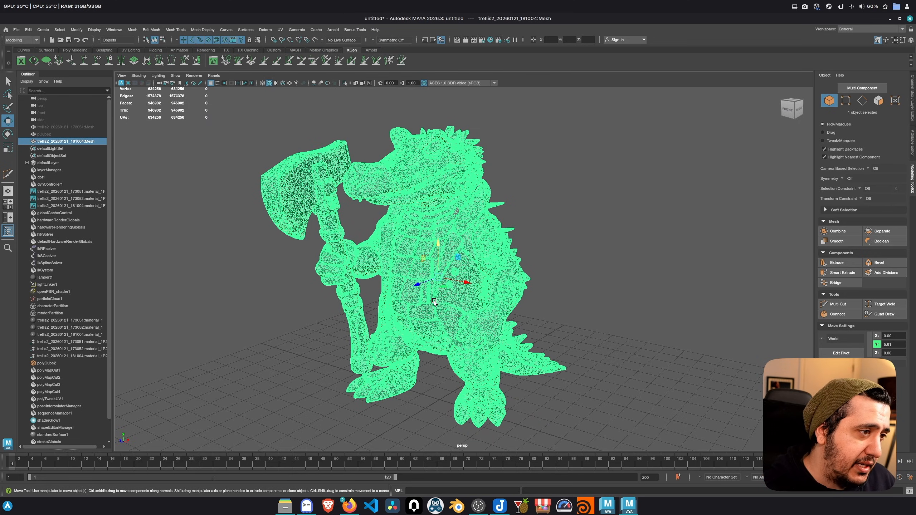
click(615, 309)
key(ctrl+shift+h)
click(531, 315)
alt+right_drag(606, 366, 542, 355)
alt+drag(543, 354, 655, 323)
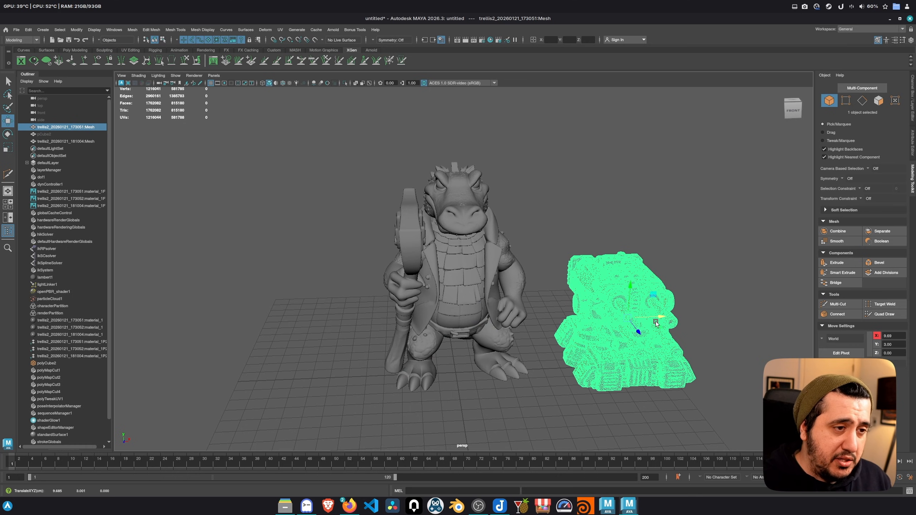
Step: Examine the crocodile's jacket, belly plates, arms and gripped axe next to the tank from several angles
alt+middle_drag(635, 176, 546, 182)
alt+right_drag(546, 182, 549, 194)
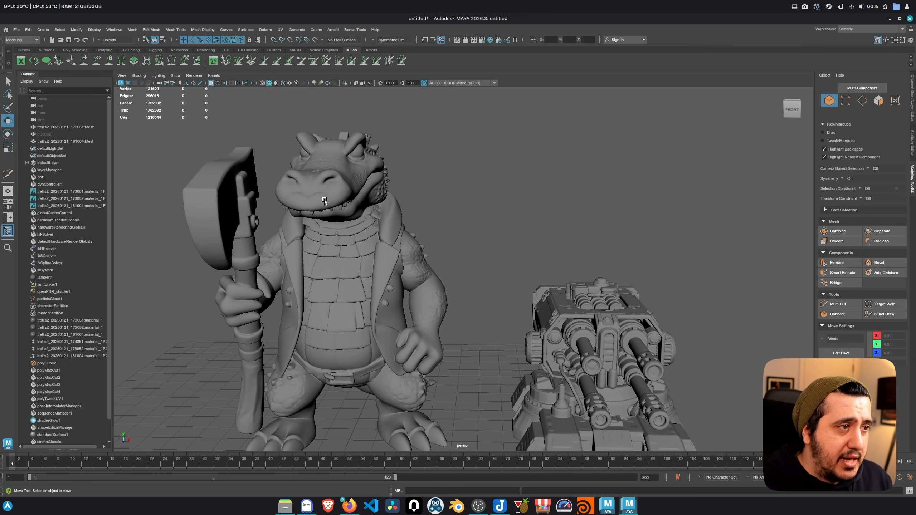
alt+middle_drag(369, 305, 434, 269)
alt+right_drag(435, 269, 402, 275)
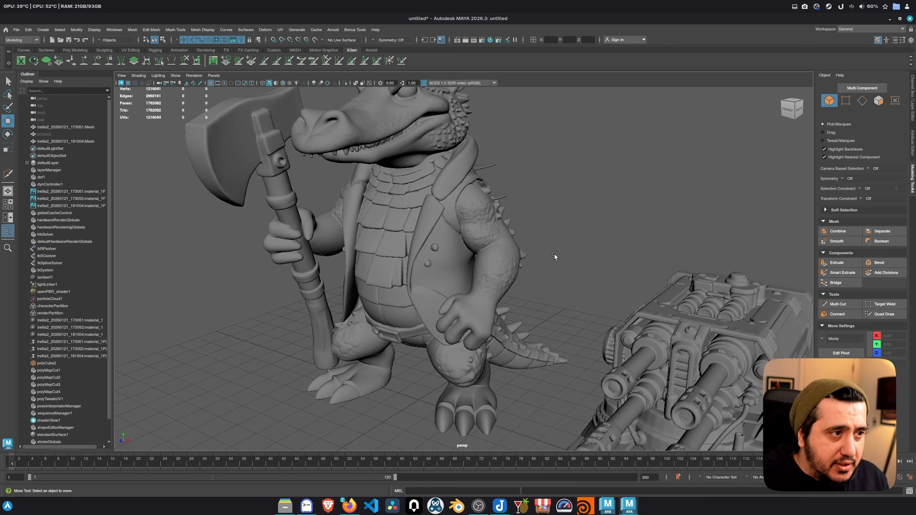
alt+drag(559, 249, 564, 283)
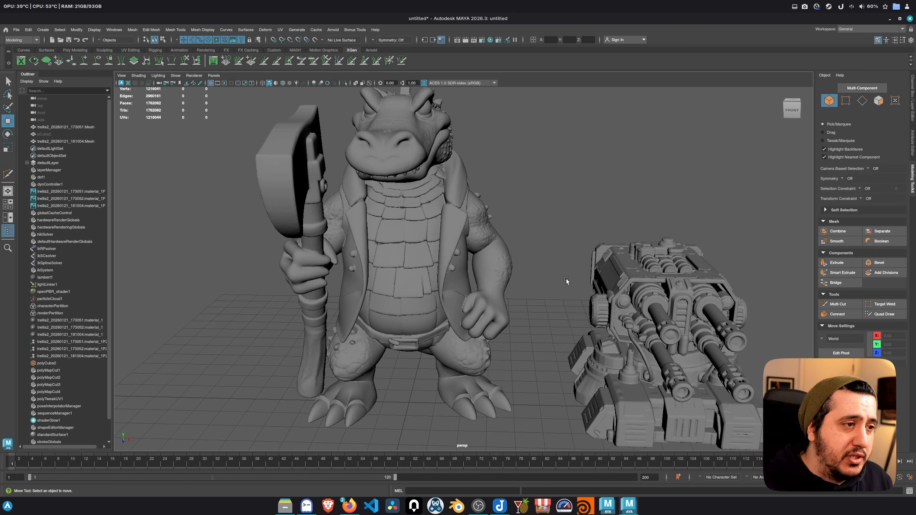
scroll(433, 155, up, 3)
scroll(422, 260, down, 5)
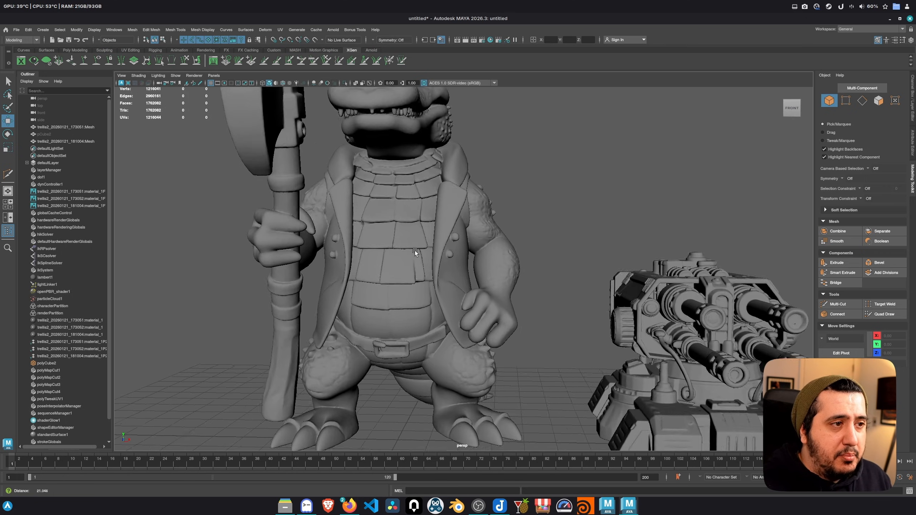
scroll(408, 249, up, 5)
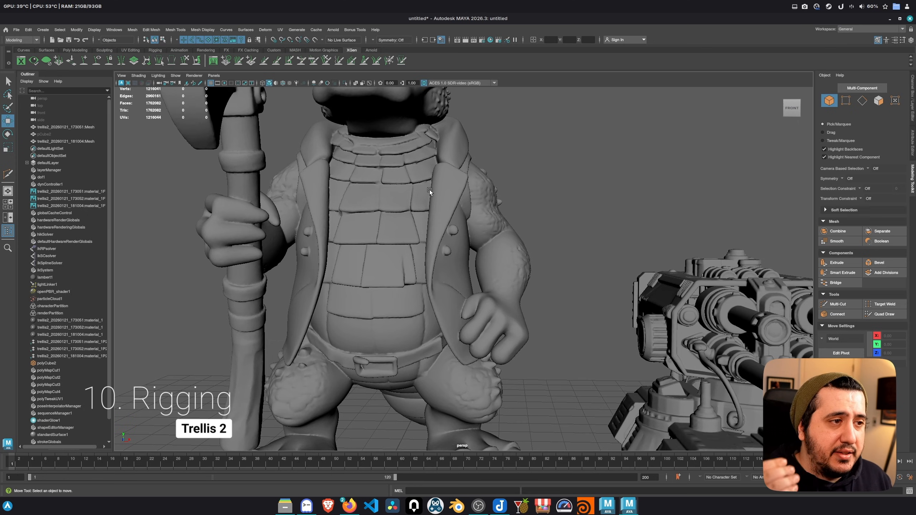
scroll(430, 190, down, 5)
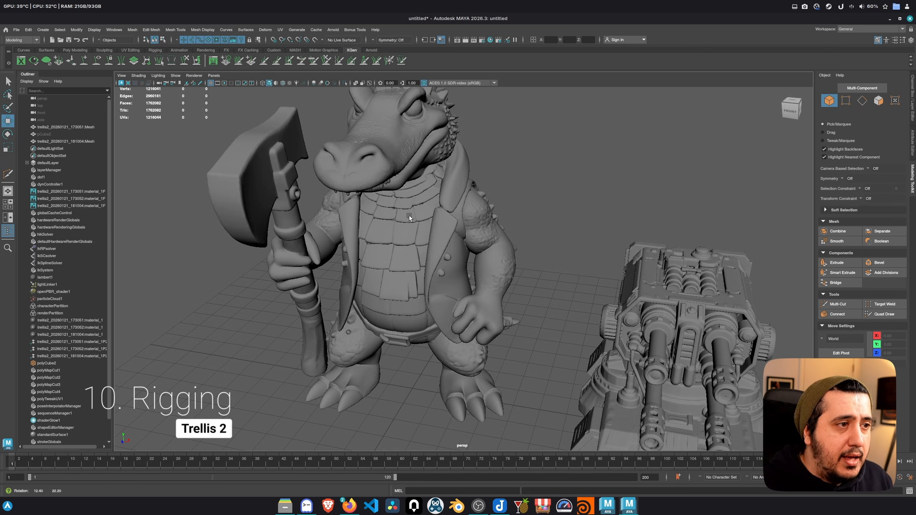
alt+drag(410, 216, 479, 200)
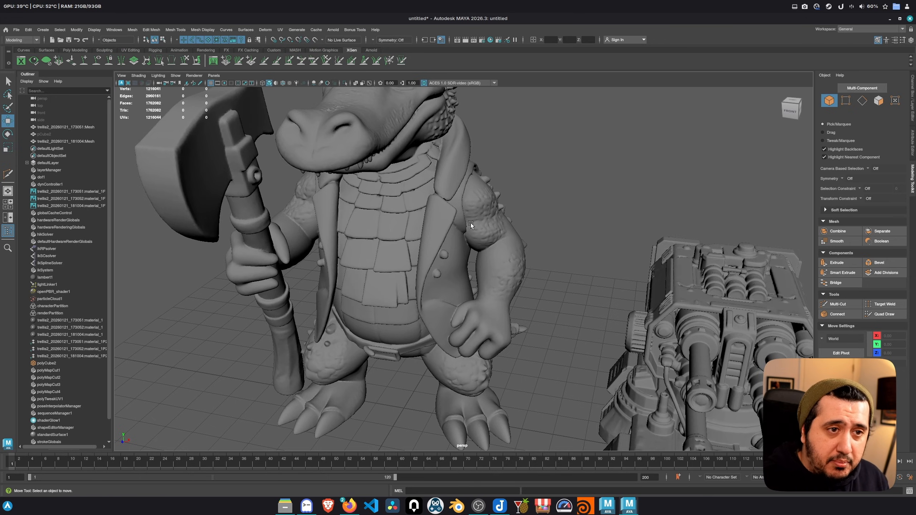
scroll(472, 223, down, 5)
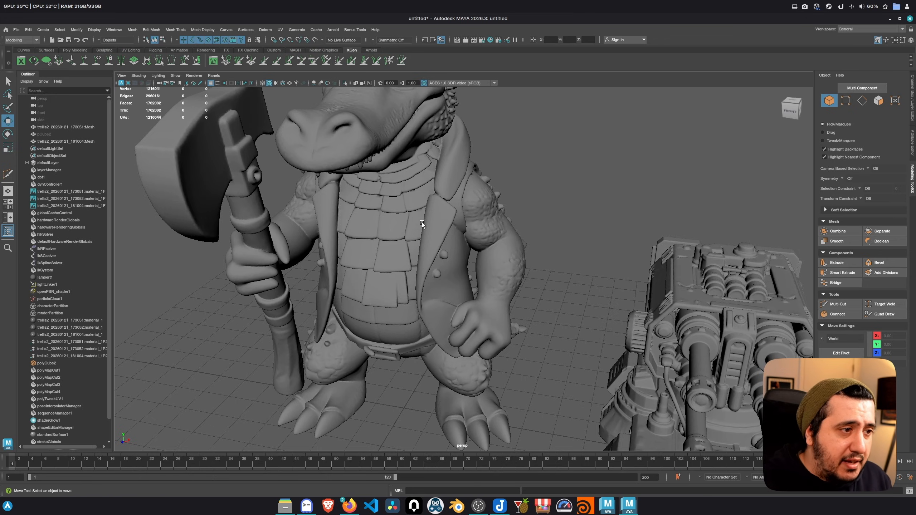
alt+drag(370, 271, 340, 225)
scroll(480, 220, up, 4)
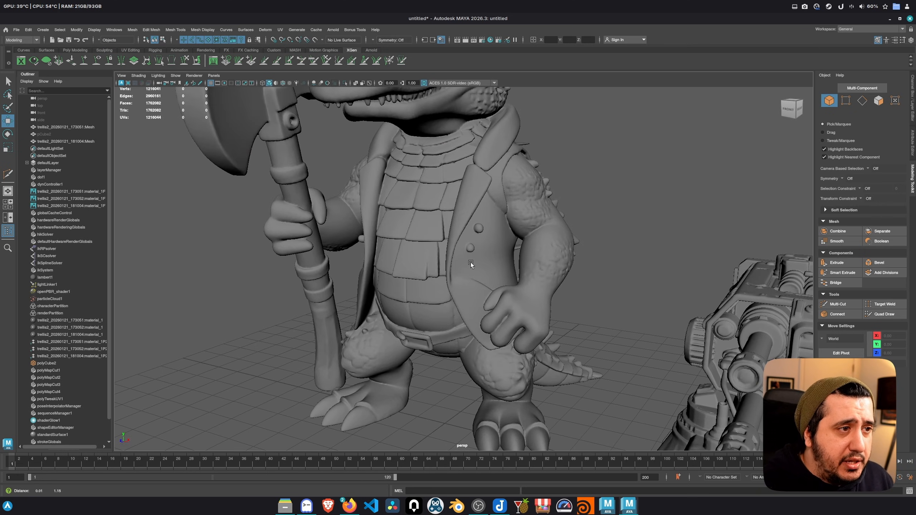
Step: Inspect the crocodile mesh's wireframe density, then its head from above
click(497, 189)
scroll(497, 189, down, 2)
alt+middle_drag(497, 189, 481, 239)
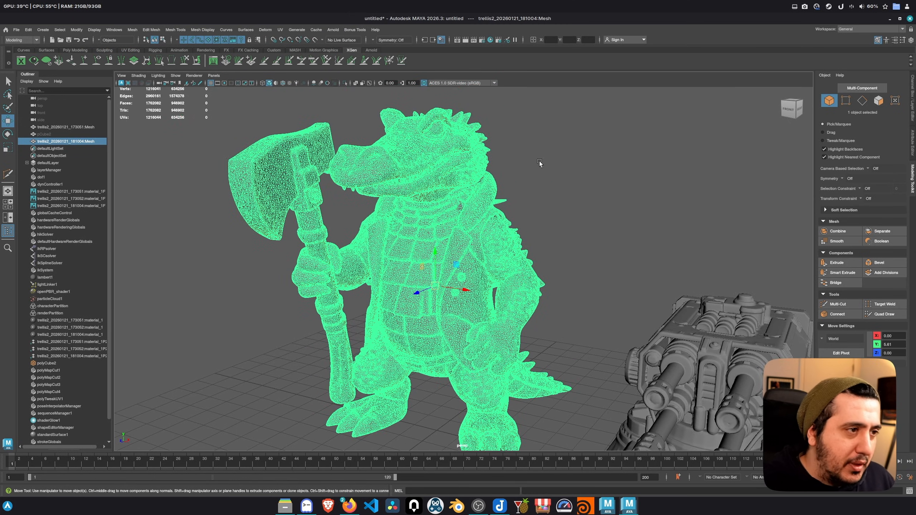
click(548, 179)
alt+drag(521, 238, 606, 294)
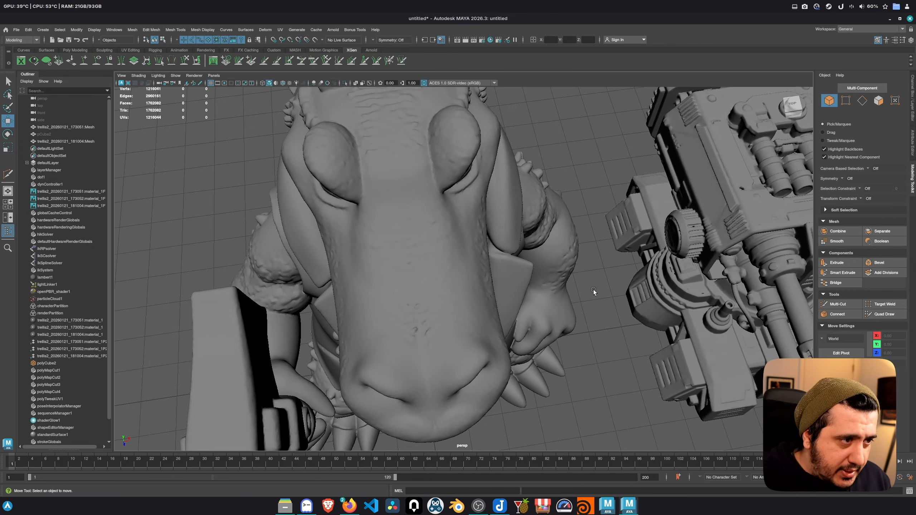
Step: Switch to ComfyUI in Firefox and review the geo_only workflow from the crocodile source image through TRELLIS.2 Image to Shape to Remesh and MeshFix
click(349, 506)
scroll(225, 307, up, 3)
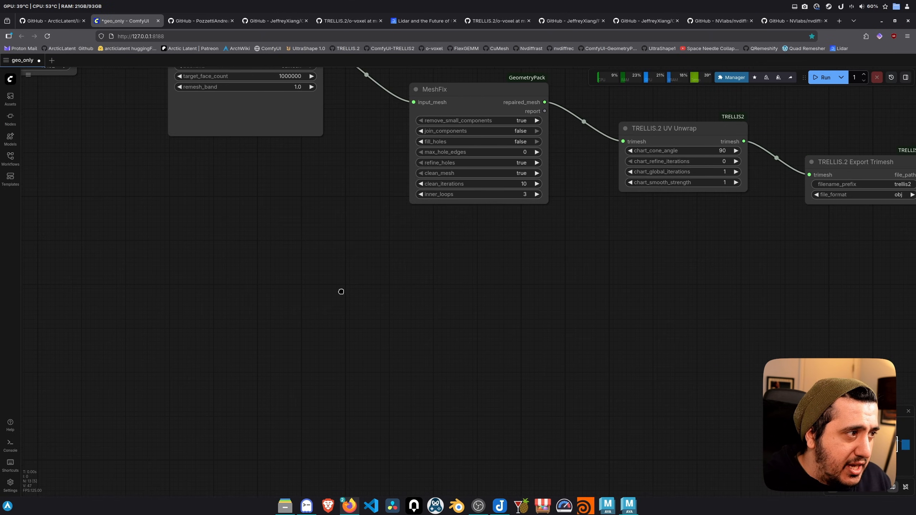
scroll(341, 292, down, 10)
scroll(151, 317, up, 15)
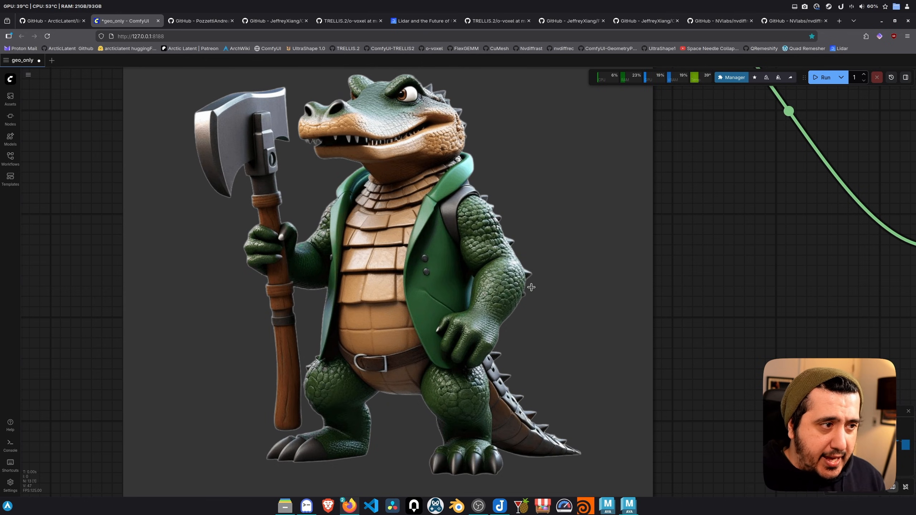
scroll(622, 300, down, 9)
drag(749, 180, 498, 257)
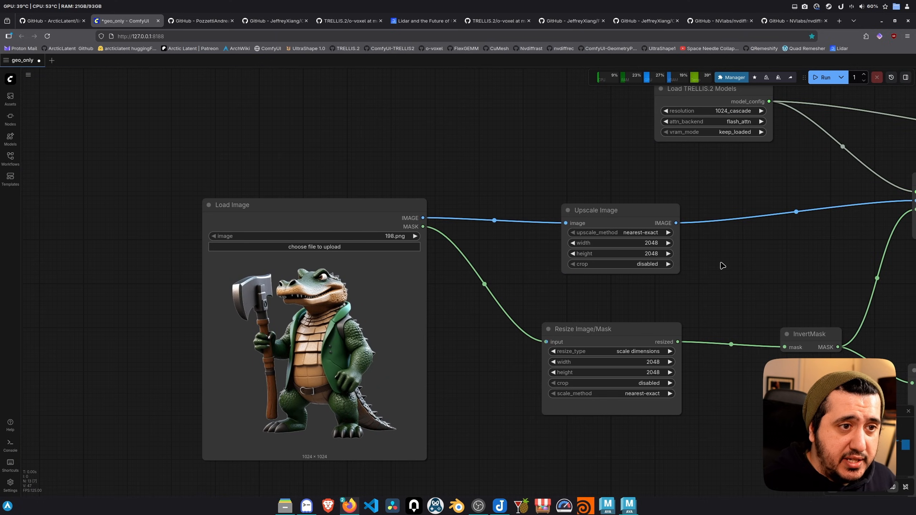
scroll(755, 267, up, 4)
drag(756, 267, 580, 407)
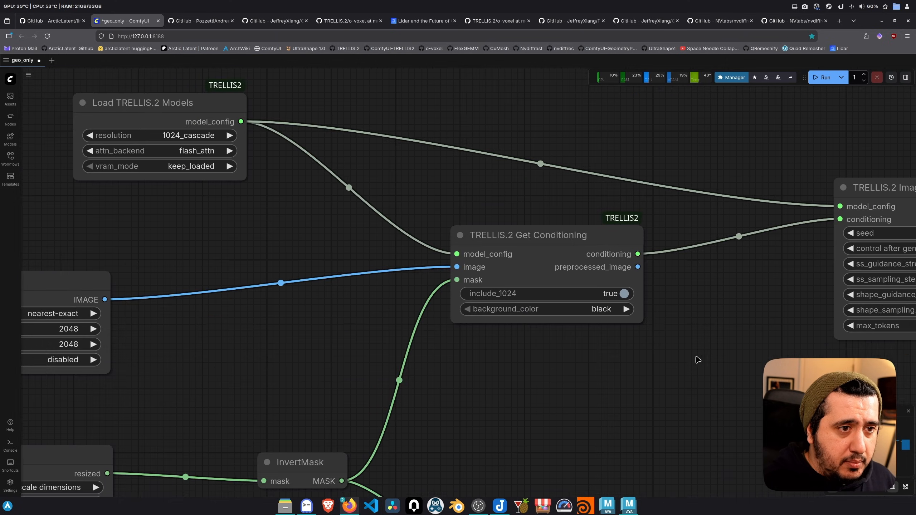
drag(830, 392, 577, 364)
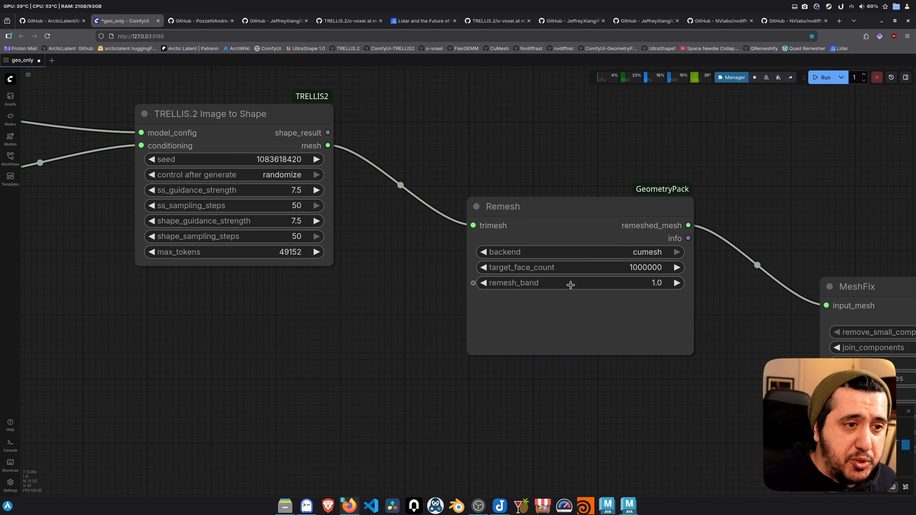
scroll(460, 354, down, 3)
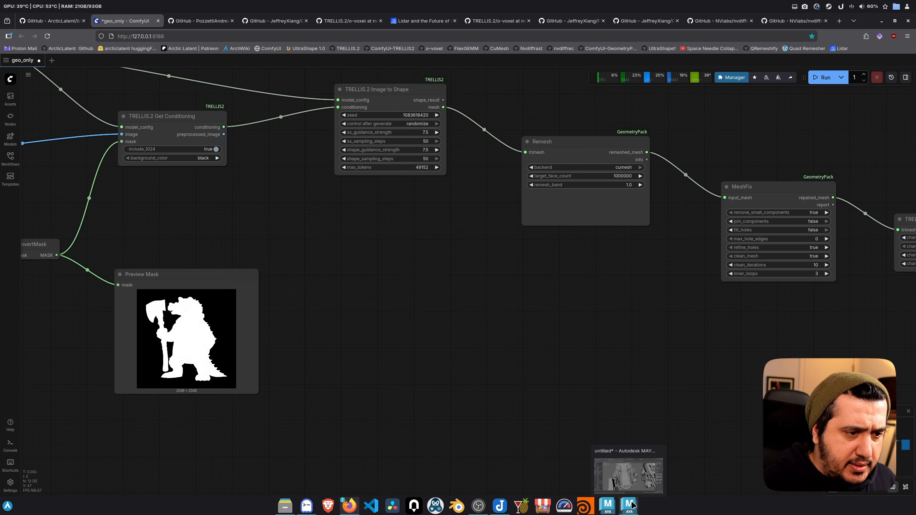
Step: Return to Maya and check the crocodile mesh's wireframe and overall pose
click(629, 506)
click(365, 238)
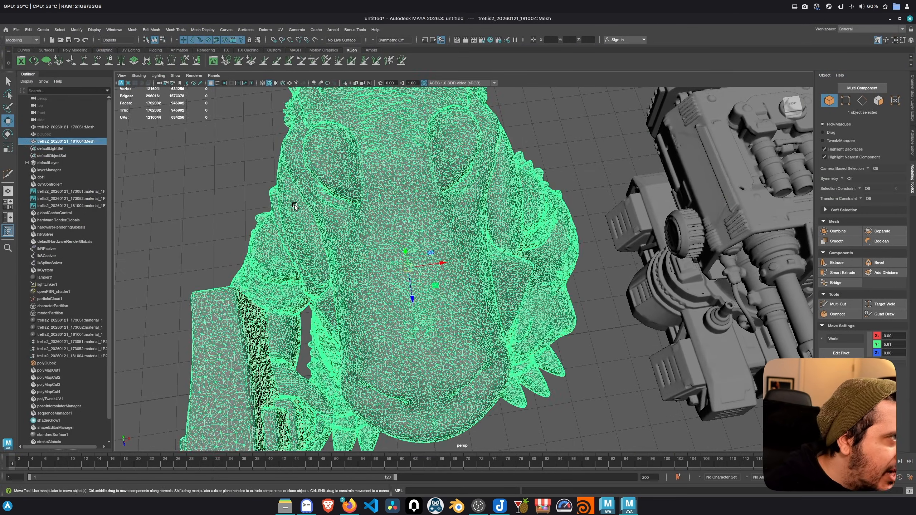
scroll(604, 292, down, 2)
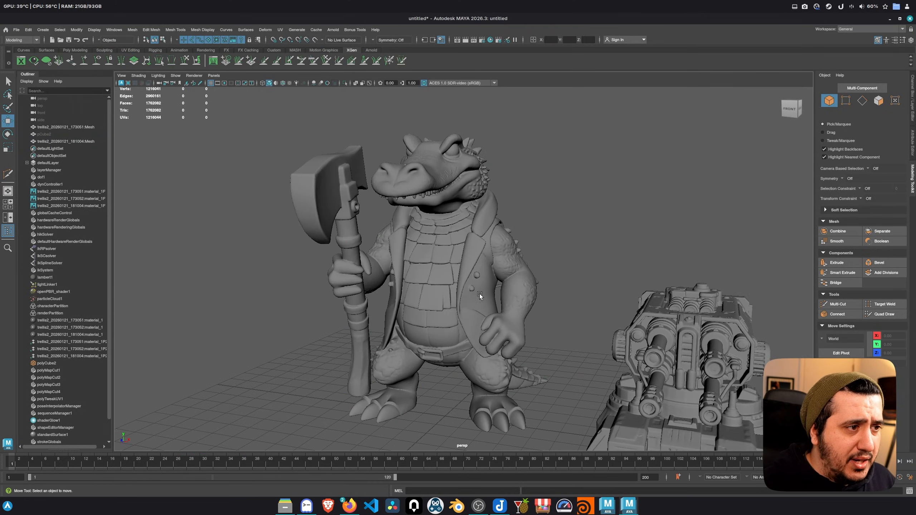
alt+drag(479, 294, 408, 332)
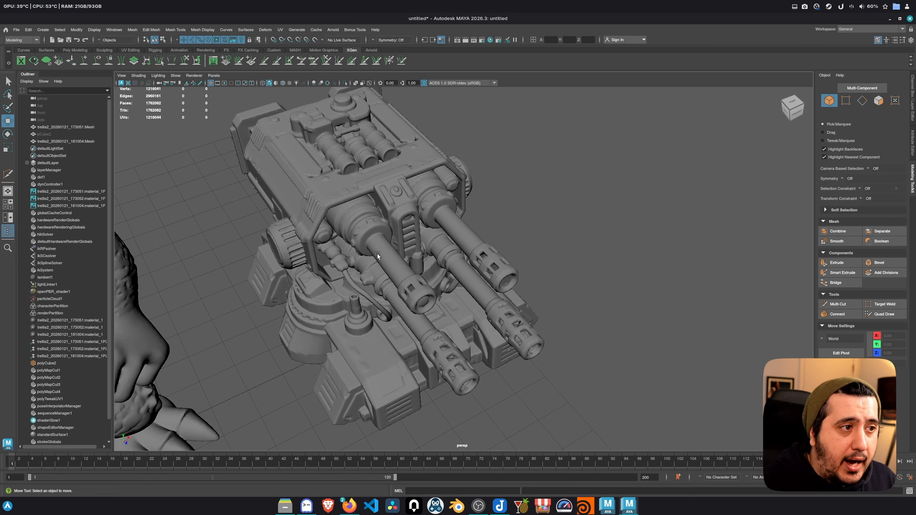
Step: Examine the tank's gun barrels, turret body and base from the front and side as separate mechanical parts
click(378, 253)
key(f)
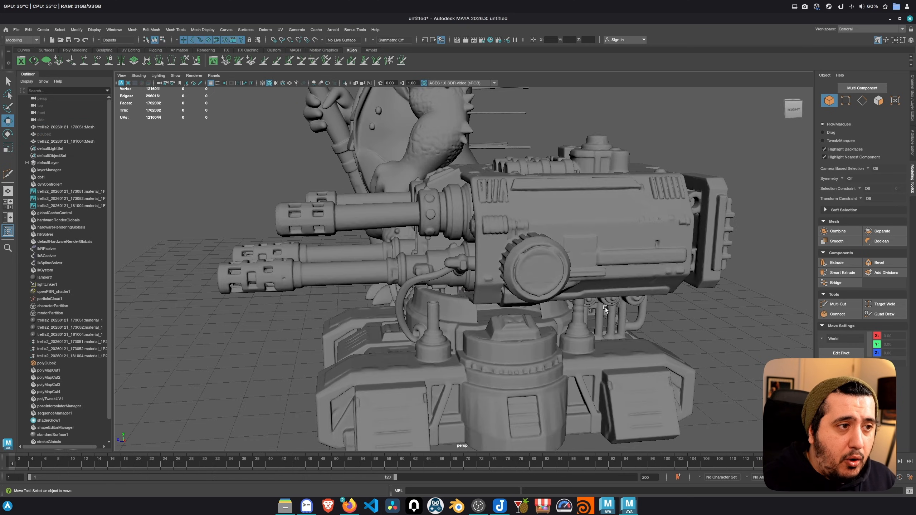
alt+right_drag(606, 308, 524, 290)
alt+drag(525, 290, 547, 247)
alt+drag(427, 232, 435, 247)
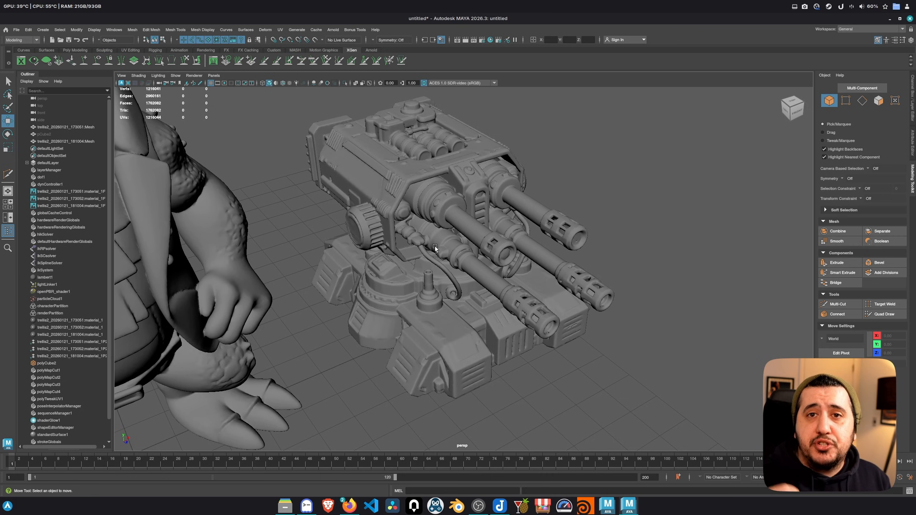
alt+right_drag(391, 281, 604, 301)
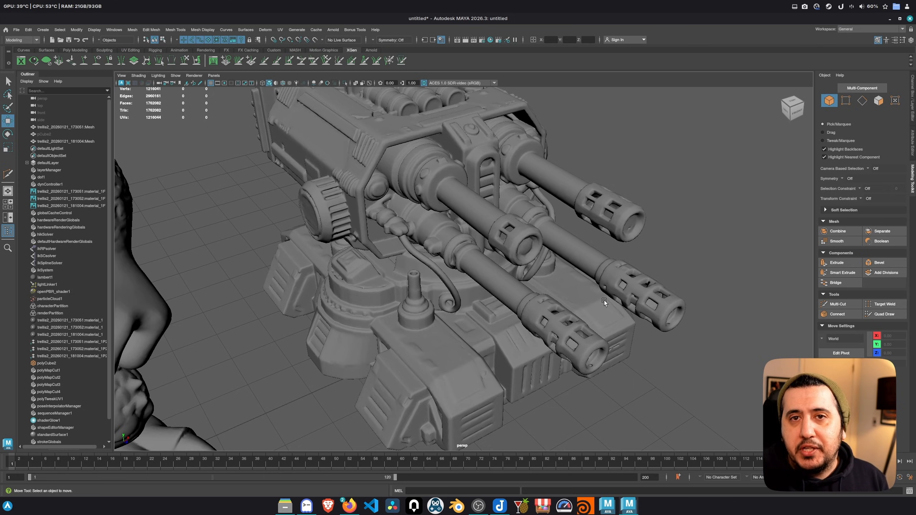
alt+drag(605, 301, 469, 271)
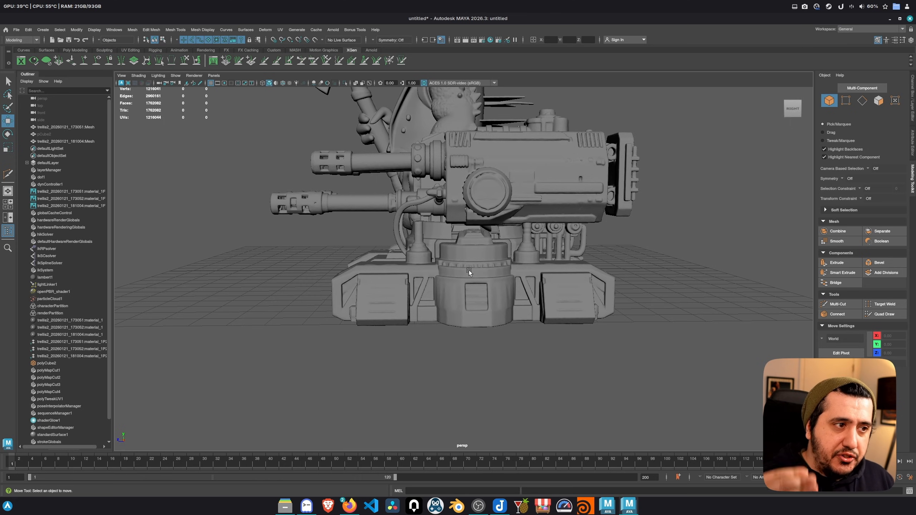
alt+right_drag(488, 262, 470, 272)
alt+drag(470, 272, 547, 270)
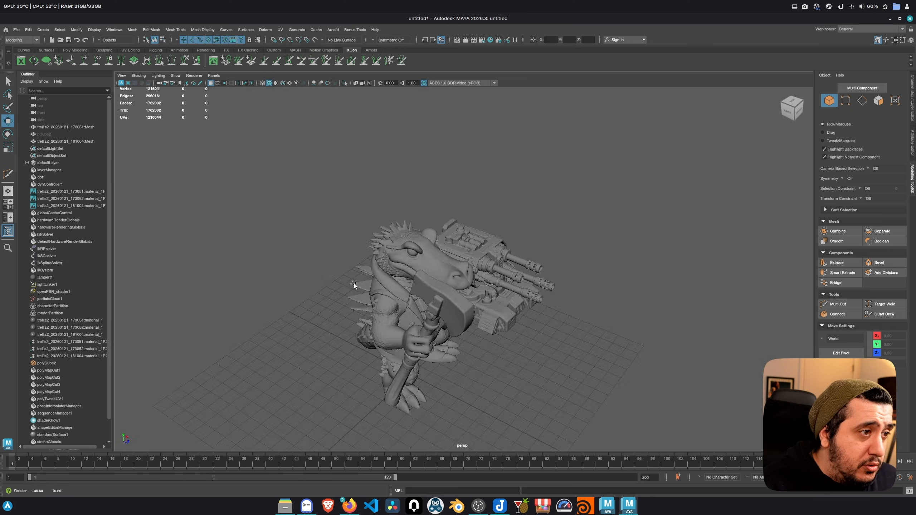
Step: Look over the crocodile's bent arm, back spikes and tail, and the tank beside it
alt+drag(353, 284, 523, 307)
alt+right_drag(523, 307, 645, 355)
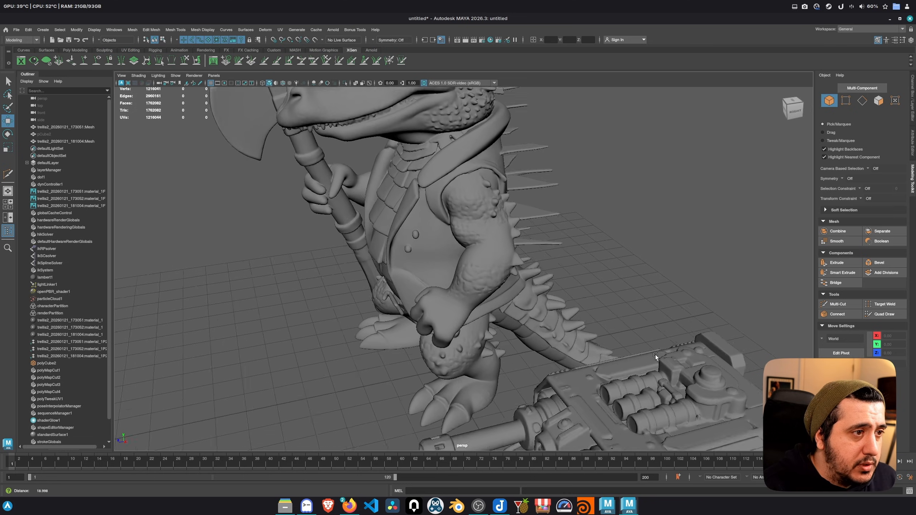
alt+drag(646, 355, 584, 348)
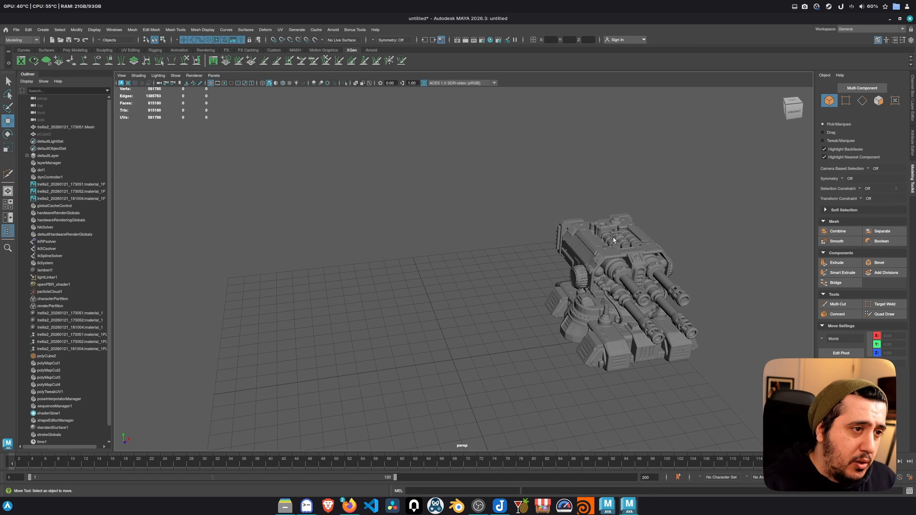
click(262, 298)
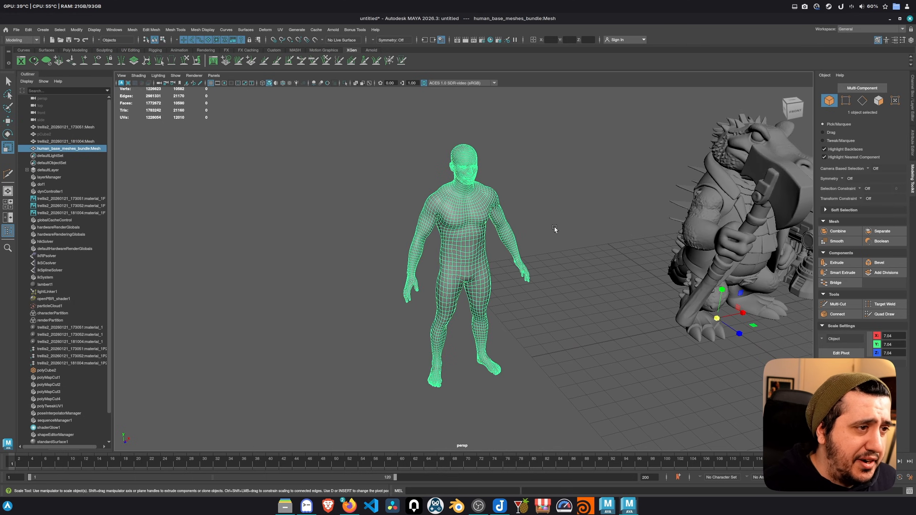
Step: Examine the human base mesh's topology and neutral standing pose in comparison with the crocodile
click(554, 227)
alt+right_drag(554, 227, 499, 278)
alt+middle_drag(499, 279, 472, 283)
click(415, 274)
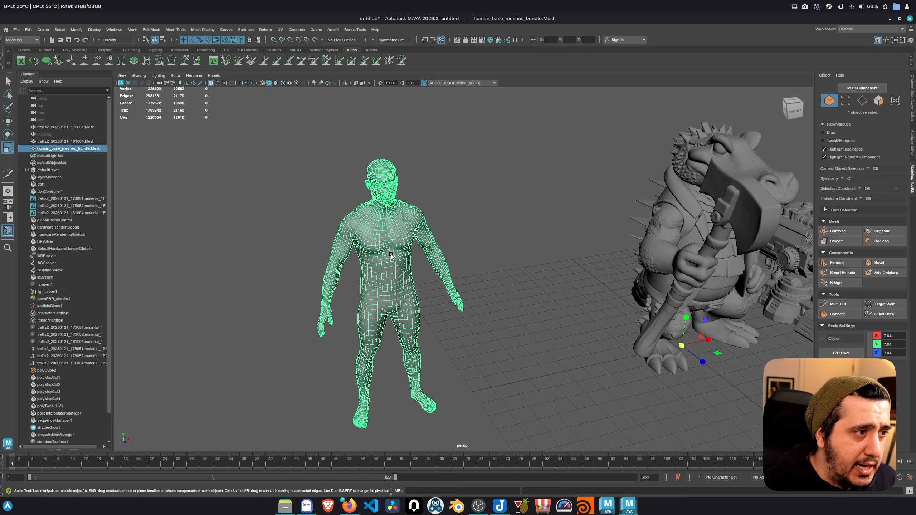
key(w)
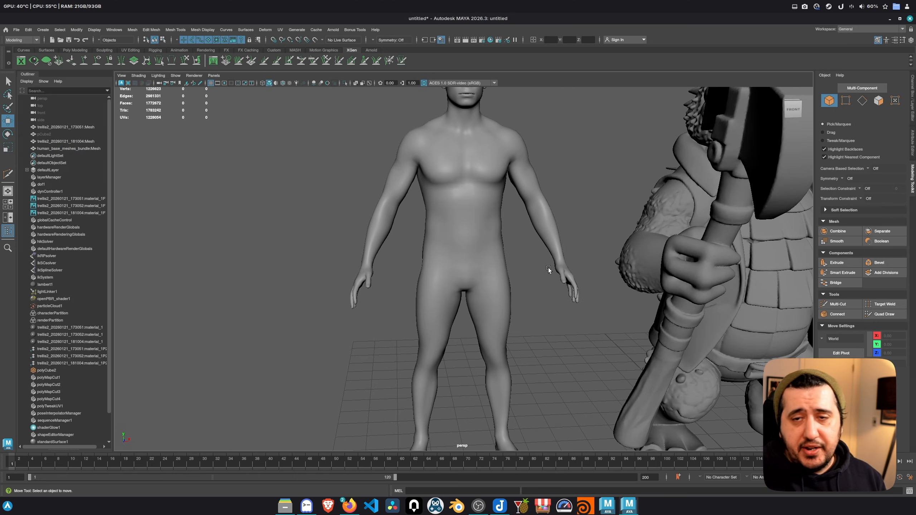
alt+right_drag(548, 268, 470, 250)
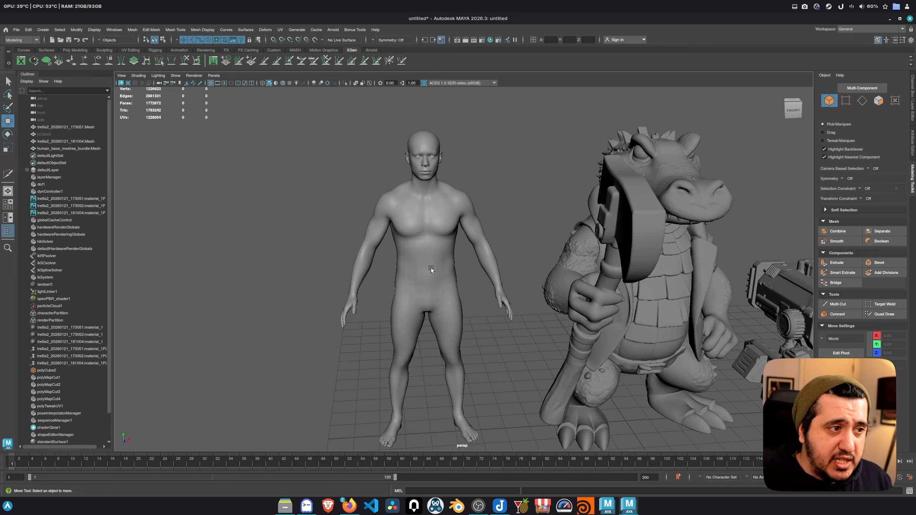
scroll(412, 335, up, 3)
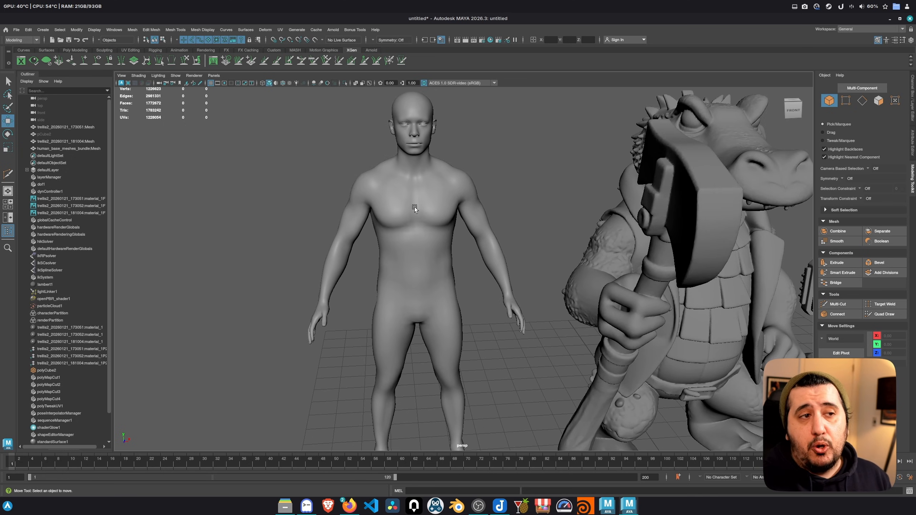
Step: Examine the human base mesh's wireframe from the front and at an angle, in comparison with the crocodile and tank
click(443, 239)
scroll(523, 310, down, 2)
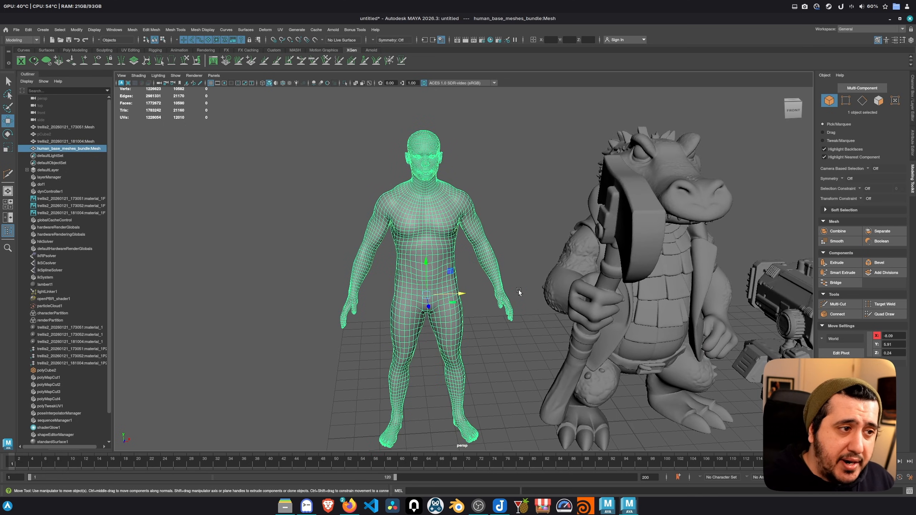
alt+right_drag(528, 295, 554, 315)
alt+middle_drag(512, 325, 554, 280)
alt+right_drag(555, 281, 505, 289)
alt+drag(432, 297, 335, 228)
scroll(441, 195, down, 3)
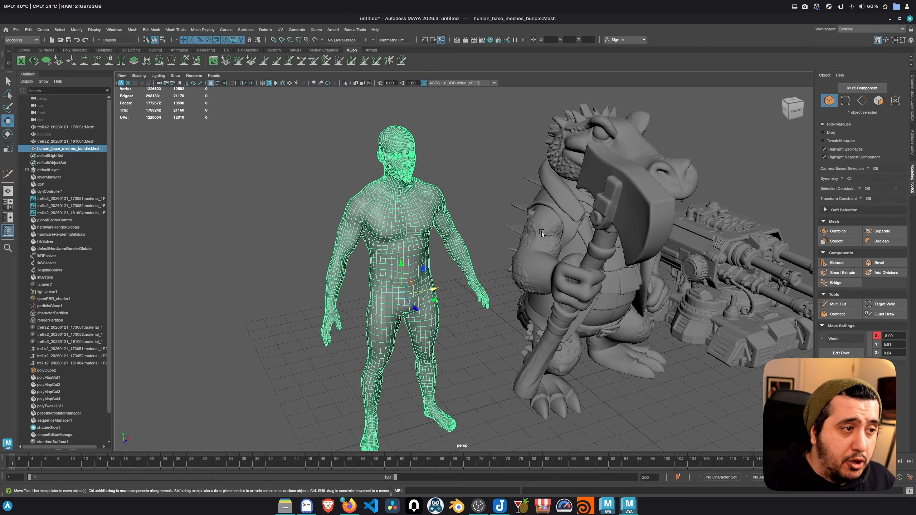
scroll(483, 273, up, 3)
mouse_move(482, 273)
alt+mouse_down()
mouse_move(505, 321)
mouse_move(477, 289)
mouse_move(486, 291)
alt+mouse_up()
scroll(490, 292, up, 2)
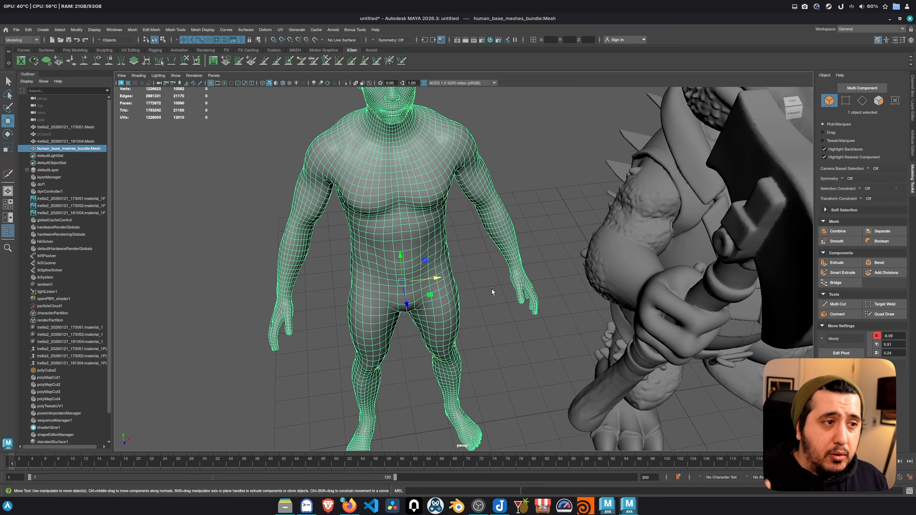
scroll(443, 232, down, 2)
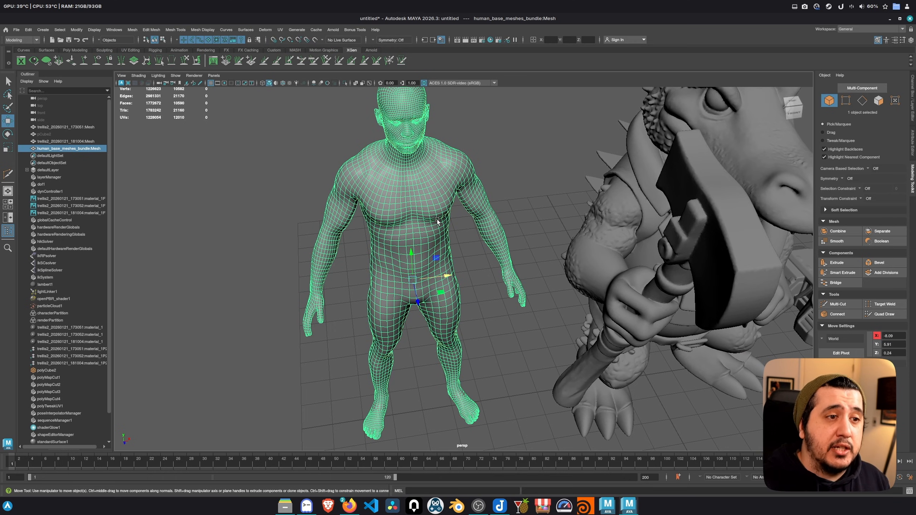
key(a)
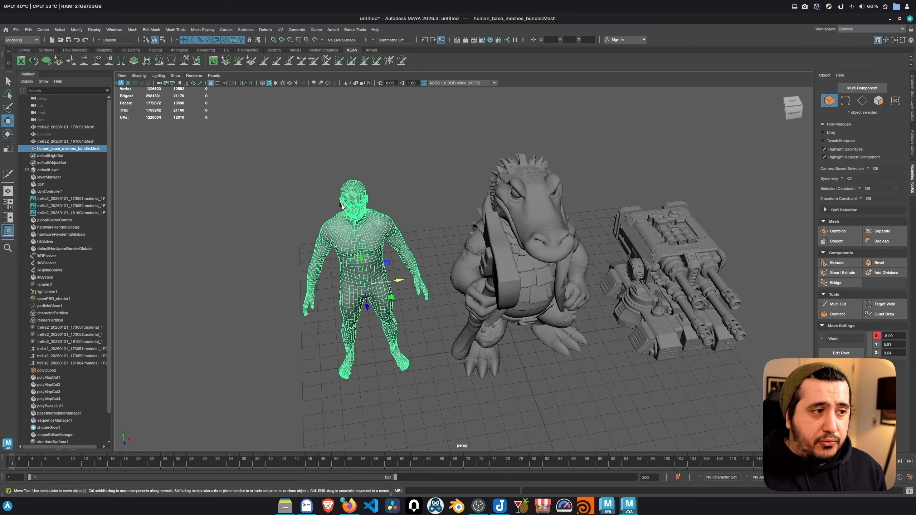
scroll(507, 233, up, 3)
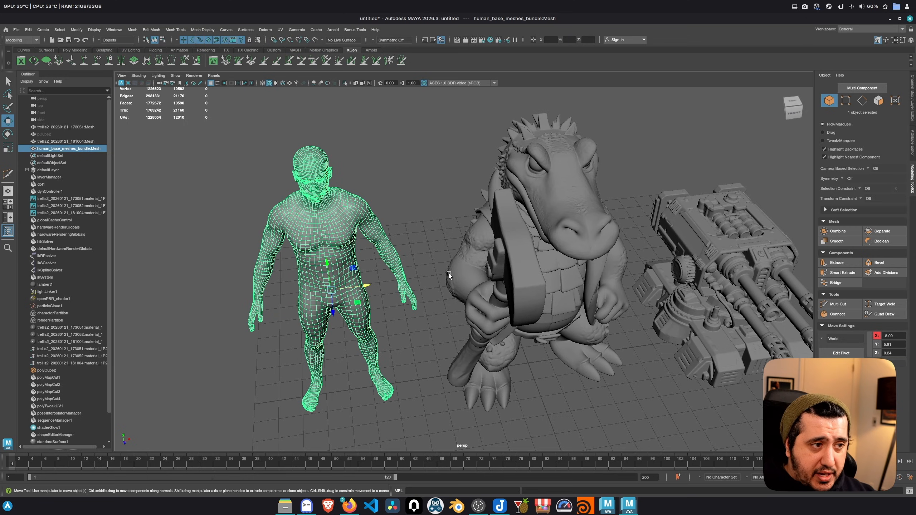
Step: Inspect the wireframe density of the tank and crocodile meshes, then clear the selection
click(475, 195)
alt+drag(518, 173, 440, 198)
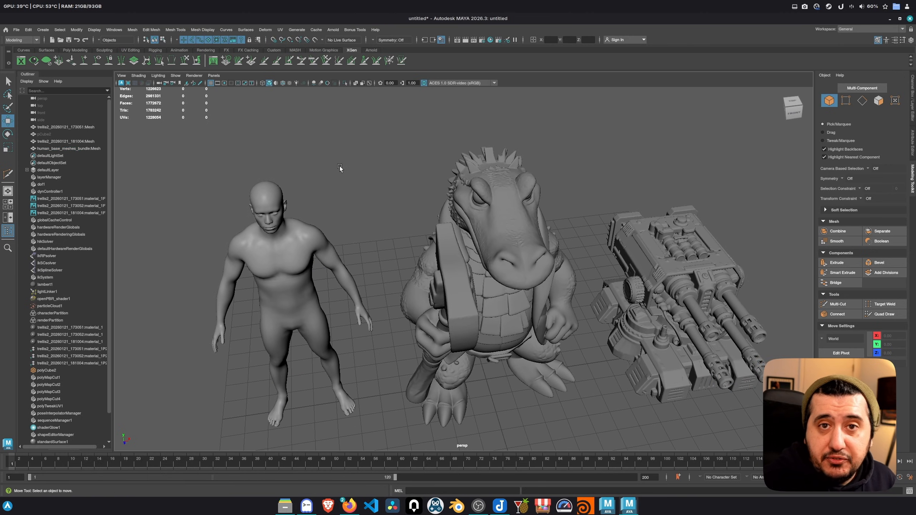
click(593, 227)
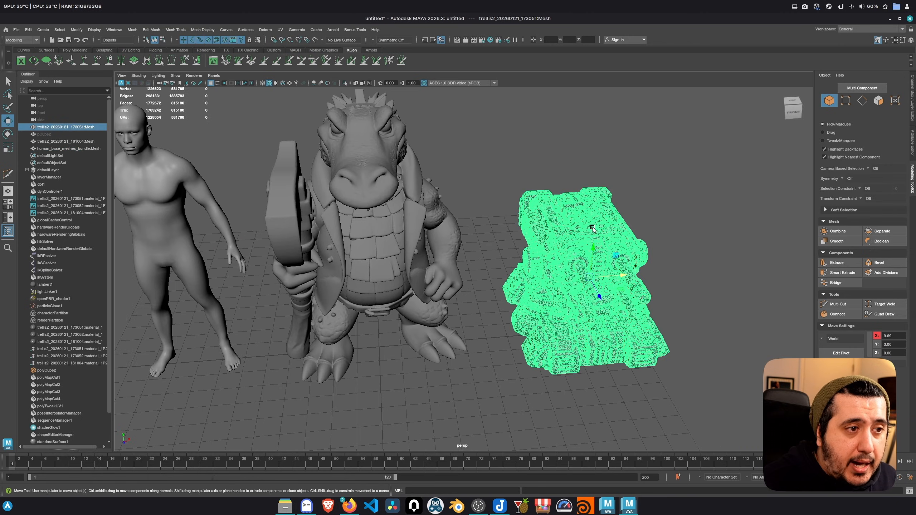
key(f)
alt+drag(561, 263, 652, 281)
alt+right_drag(651, 281, 488, 262)
alt+middle_drag(487, 262, 636, 244)
click(474, 270)
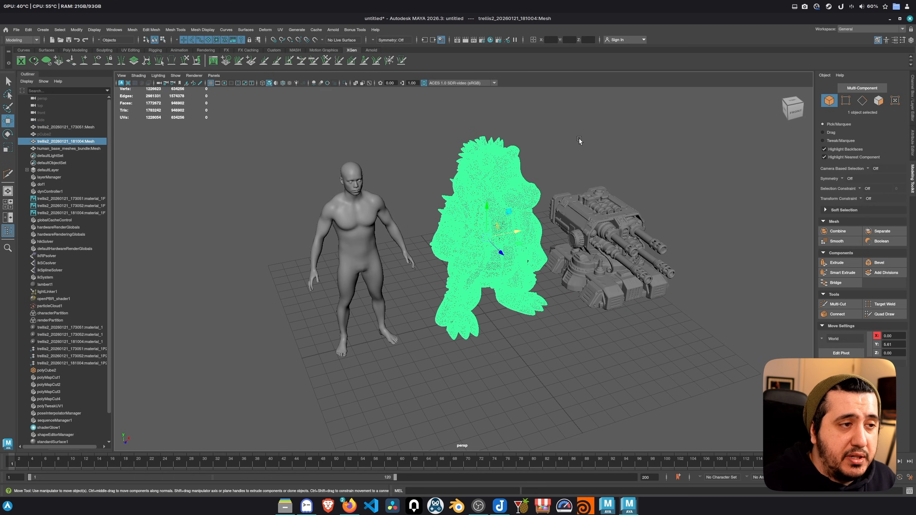
click(581, 148)
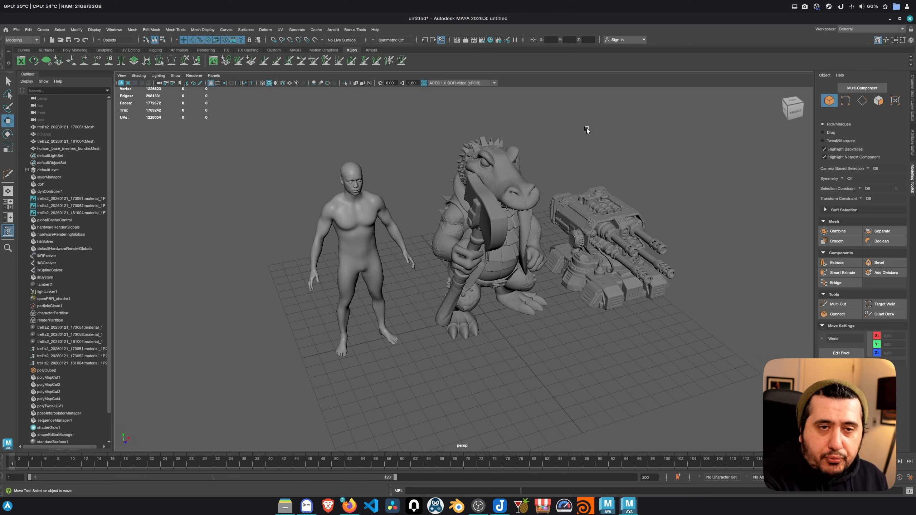
Step: Compare the human base mesh's relaxed standing pose with the crocodile's pose up close
scroll(413, 248, up, 2)
scroll(413, 247, up, 3)
alt+middle_drag(373, 242, 395, 261)
click(502, 177)
click(698, 164)
click(672, 251)
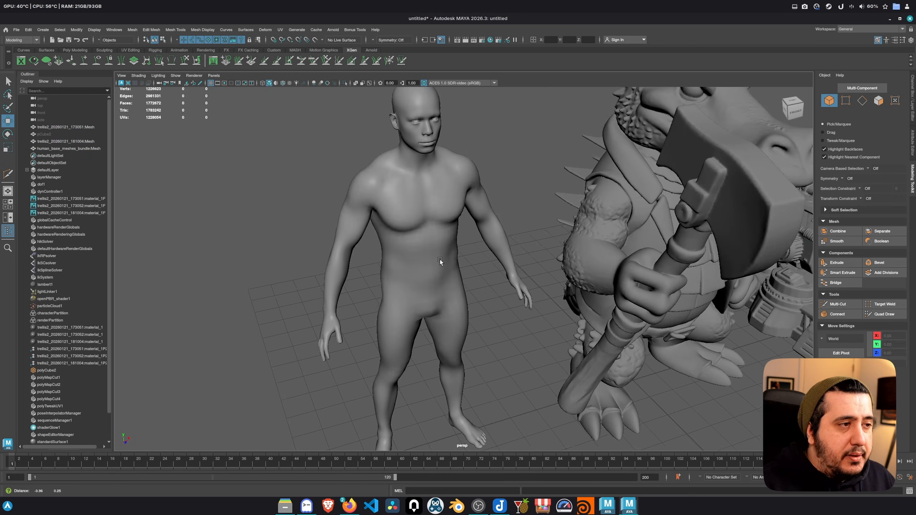
scroll(440, 259, up, 1)
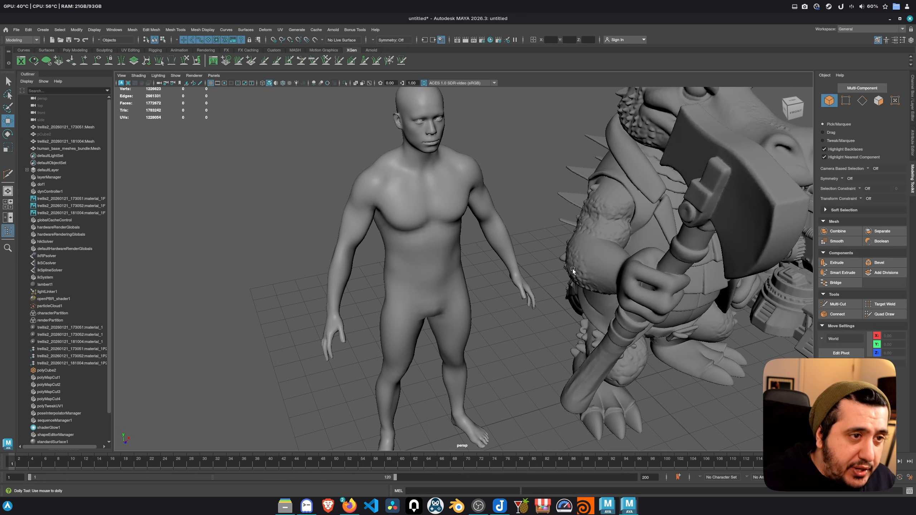
scroll(405, 233, down, 3)
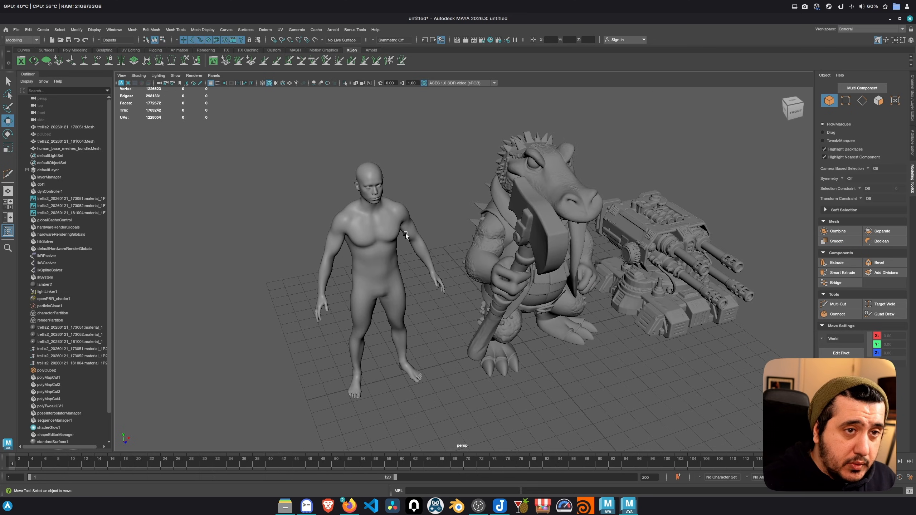
scroll(329, 250, up, 5)
alt+right_drag(491, 327, 267, 289)
Step: Examine the crocodile's wireframe and shaded shape from the side, from above and from the front
click(442, 218)
alt+drag(577, 211, 504, 196)
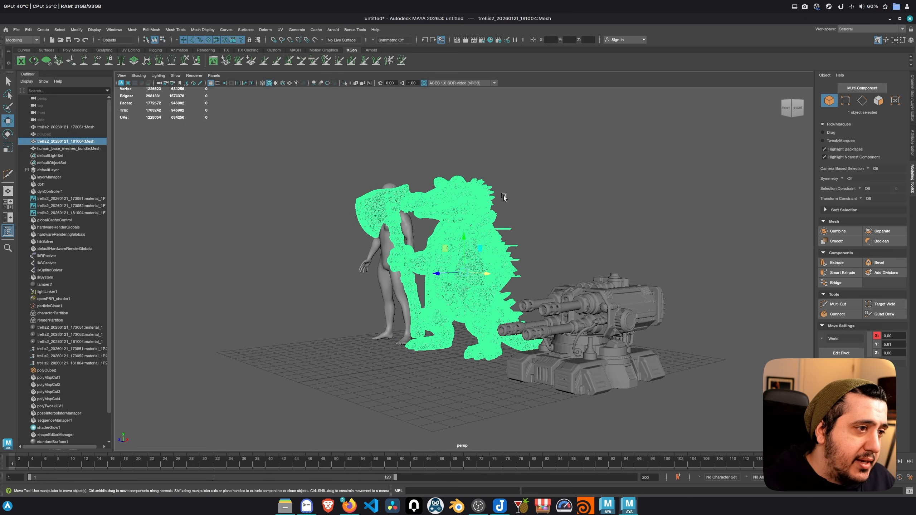
shift+click(472, 241)
alt+drag(475, 238, 498, 274)
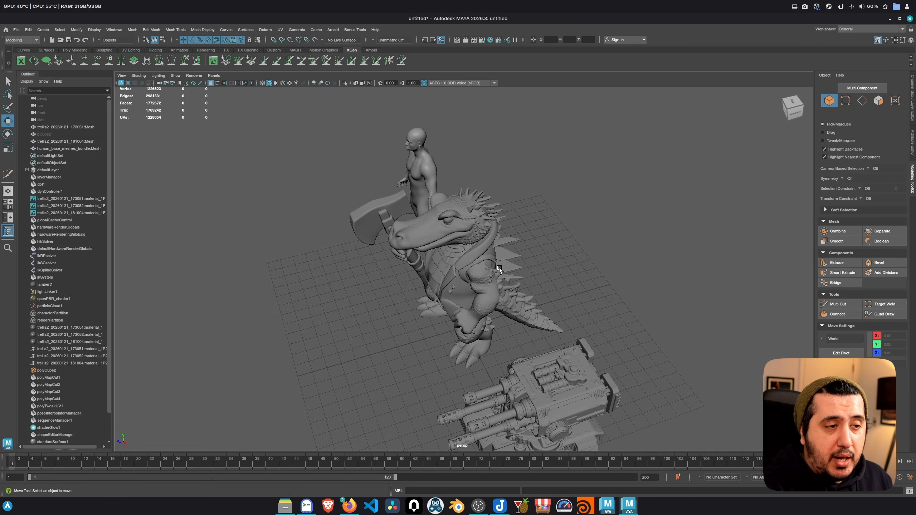
alt+drag(511, 252, 493, 202)
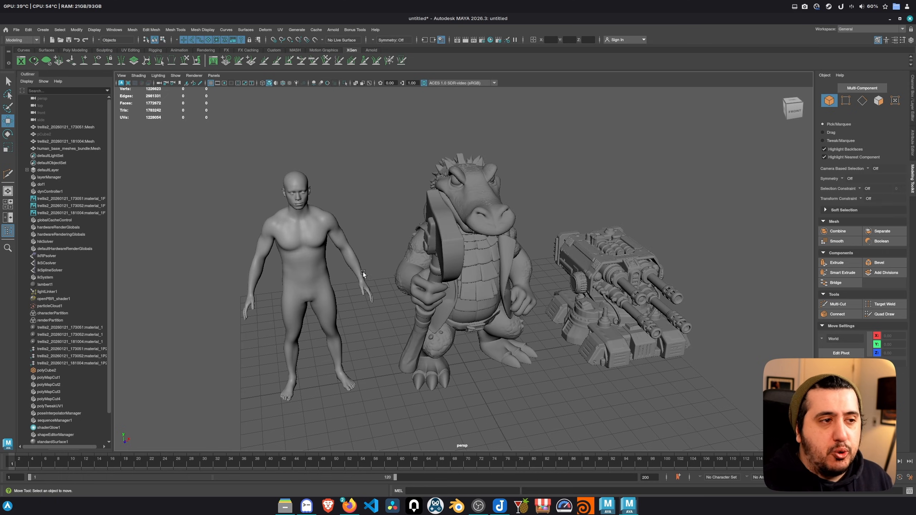
alt+right_drag(359, 266, 580, 295)
alt+drag(580, 295, 741, 294)
alt+right_drag(740, 294, 632, 300)
alt+drag(505, 240, 541, 225)
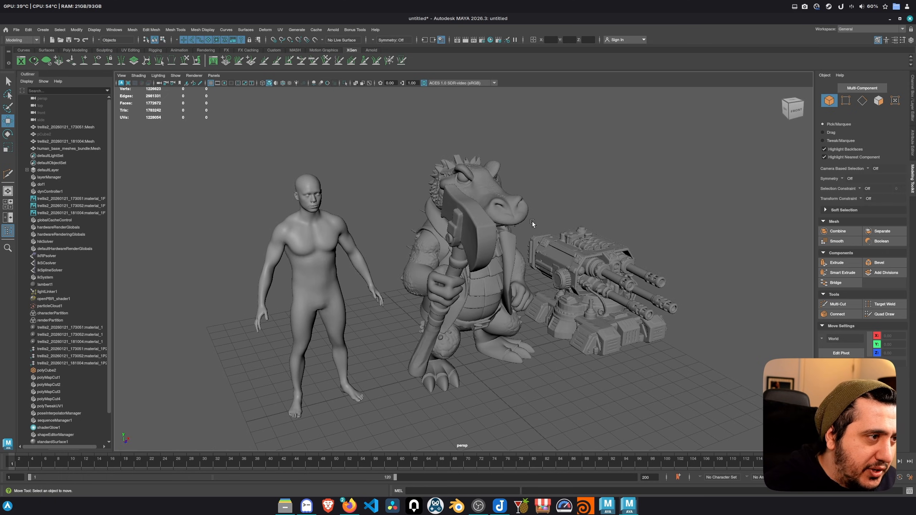
Step: Examine the edge flow of the human base mesh across the torso, arms and legs
click(326, 260)
key(q)
alt+right_drag(345, 296, 429, 296)
alt+drag(429, 253, 393, 249)
alt+right_drag(385, 191, 505, 292)
alt+middle_drag(506, 293, 518, 199)
alt+right_drag(517, 199, 433, 216)
alt+drag(405, 216, 420, 248)
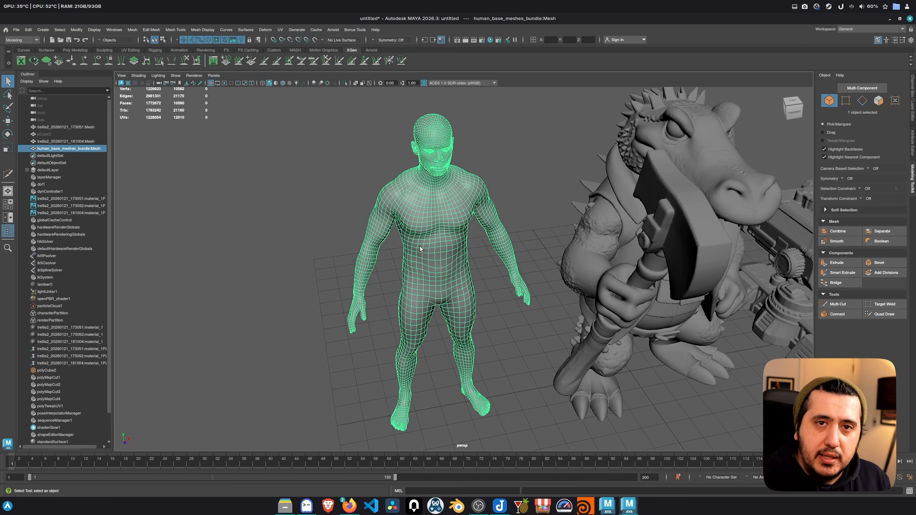
alt+right_drag(420, 247, 423, 280)
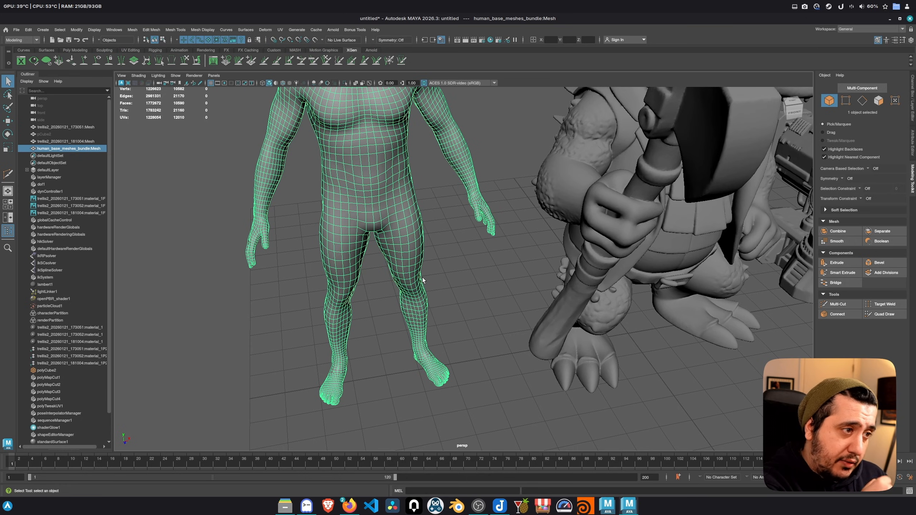
Step: Create a polygon plane in front of the models, scale it to 8.404, and insert unevenly spaced edge loops across it
alt+right_drag(423, 279, 504, 371)
alt+middle_drag(504, 372, 470, 290)
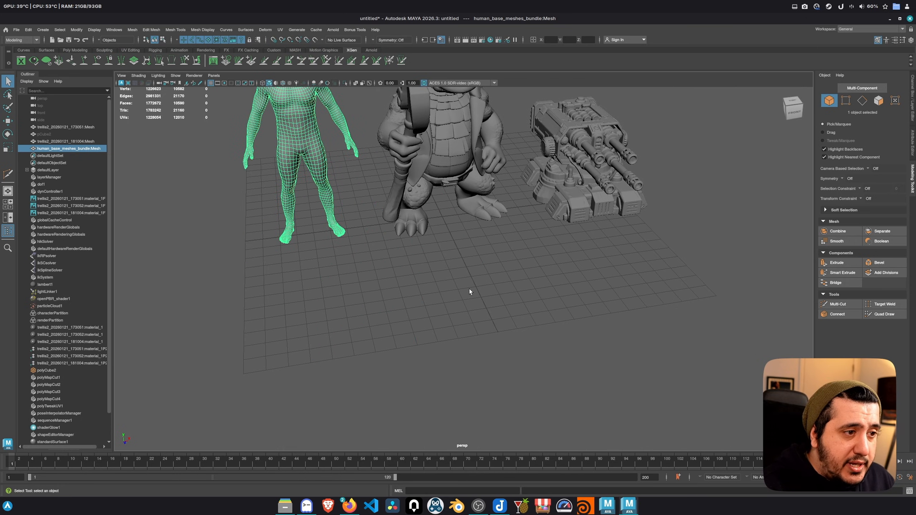
click(469, 290)
alt+right_drag(446, 292, 441, 220)
key(e)
key(r)
drag(435, 199, 504, 288)
key(w)
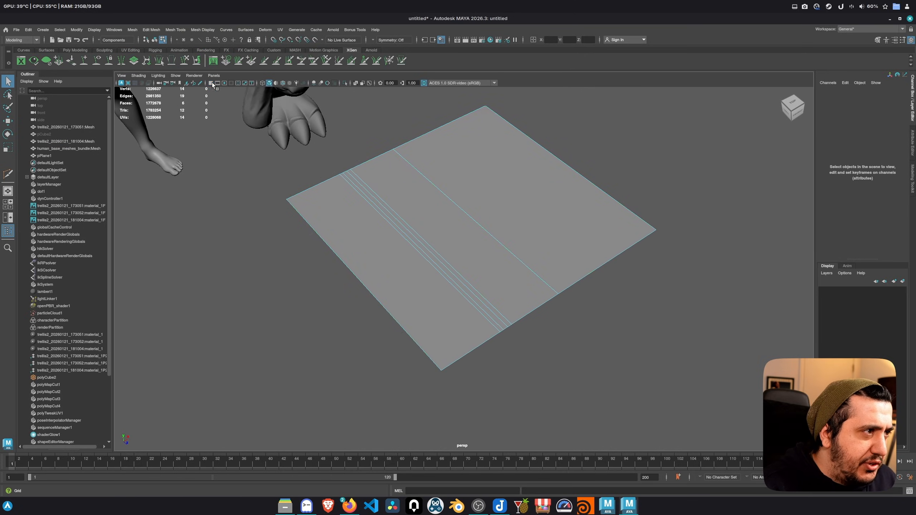
Step: Smooth the plane's faces four times in a row with one division each
key(F8)
click(462, 246)
shift+right_drag(484, 201, 607, 191)
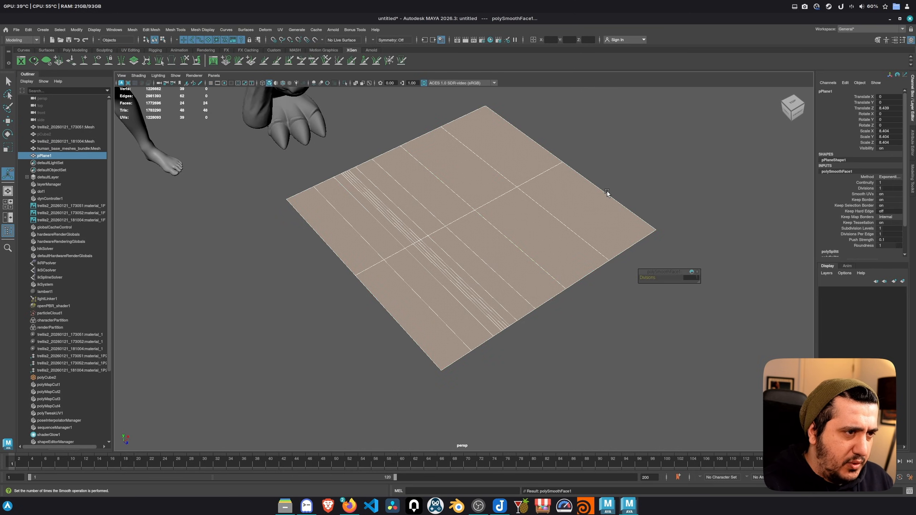
key(g)
key(g)
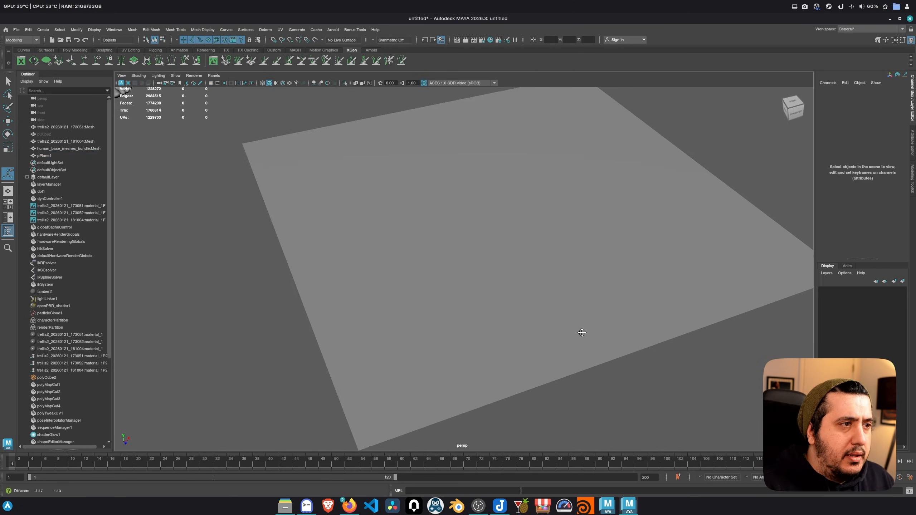
Step: Inspect the plane's wireframe, especially the dense band of edges beside the wider faces
alt+right_drag(579, 331, 506, 327)
alt+drag(506, 328, 499, 271)
alt+right_drag(495, 272, 548, 296)
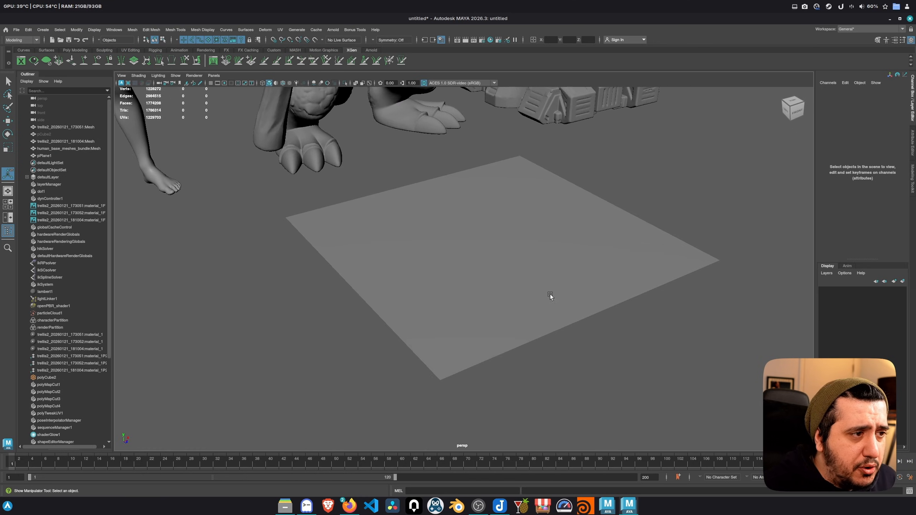
click(354, 211)
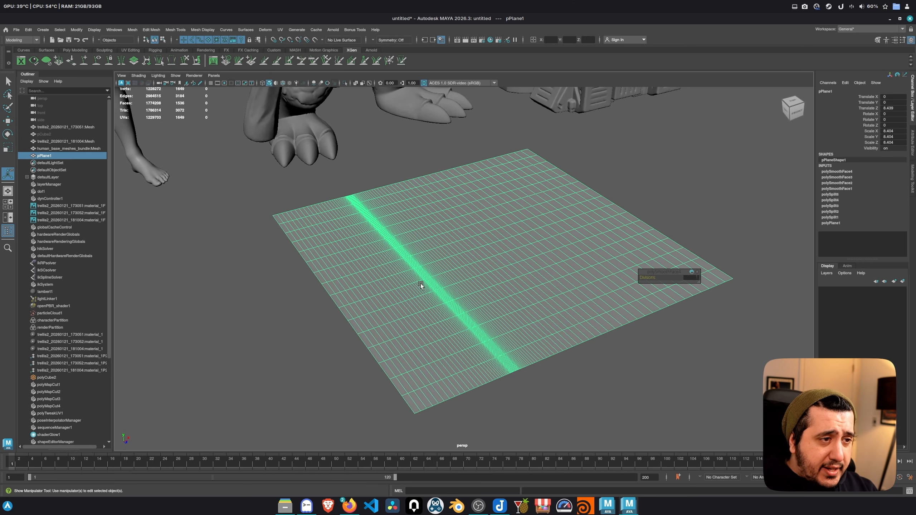
scroll(481, 223, up, 5)
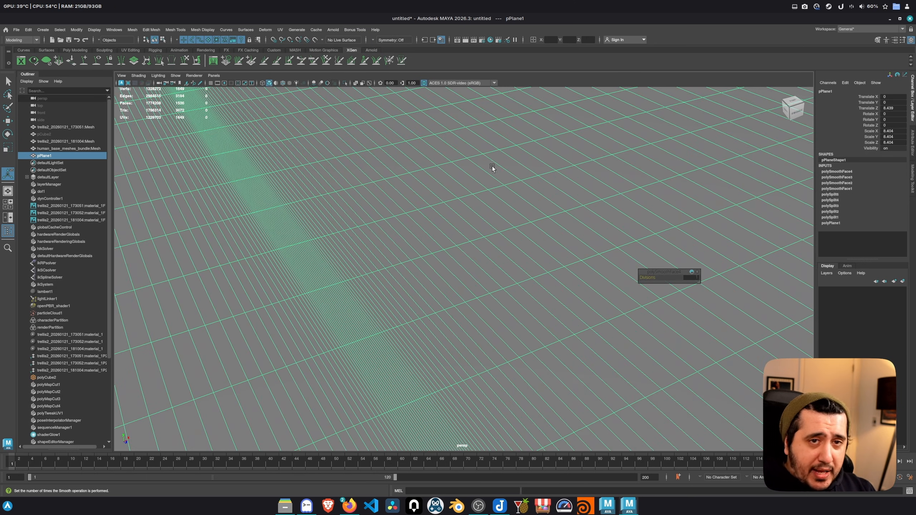
scroll(494, 165, down, 5)
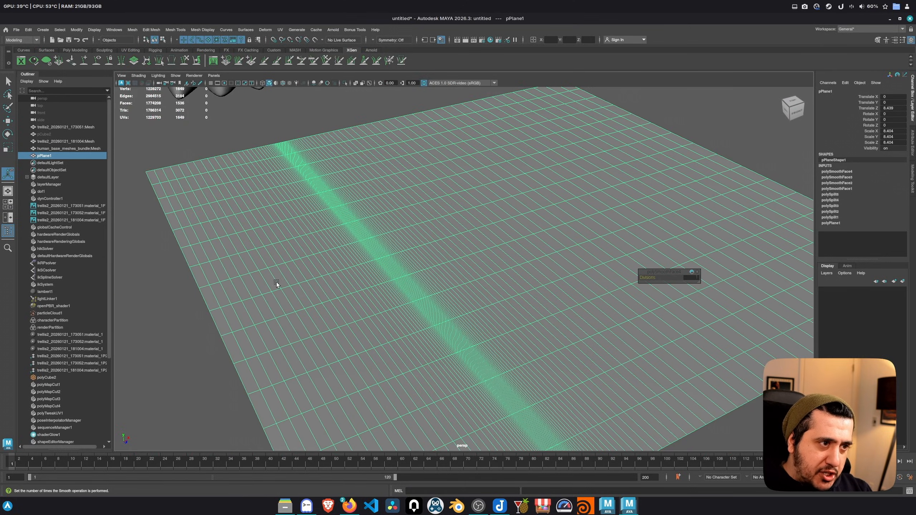
scroll(528, 187, down, 3)
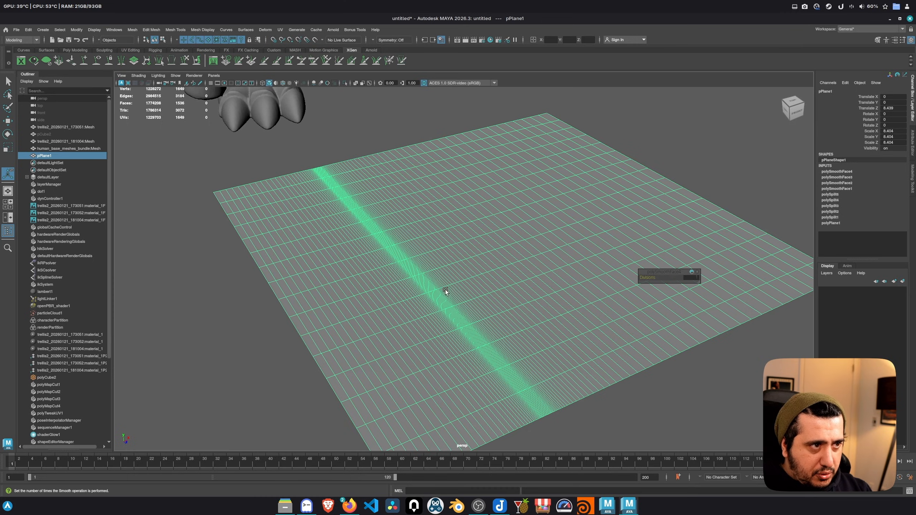
Step: Delete a range of edge loops across the middle of the plane to leave unevenly sized faces
alt+middle_drag(542, 262, 446, 271)
scroll(446, 271, down, 1)
key(q)
right_drag(446, 271, 444, 250)
double_click(423, 264)
shift+double_click(455, 253)
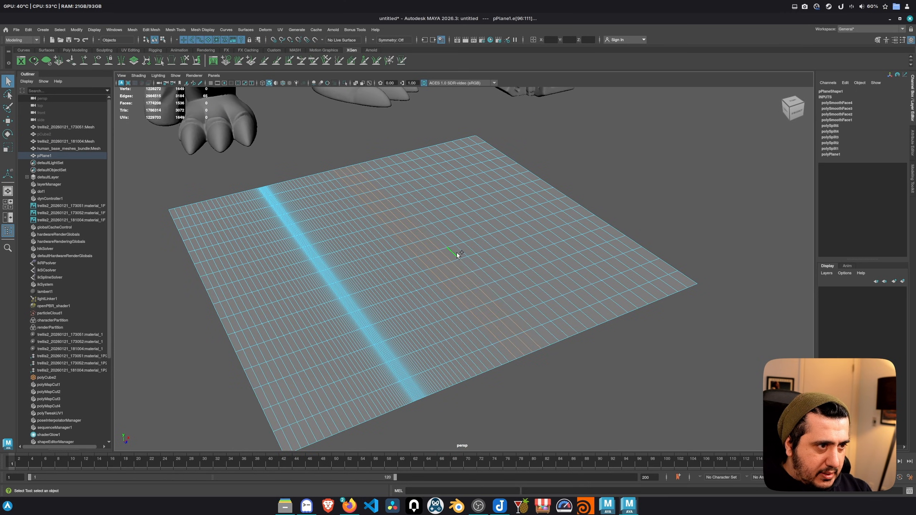
key(Delete)
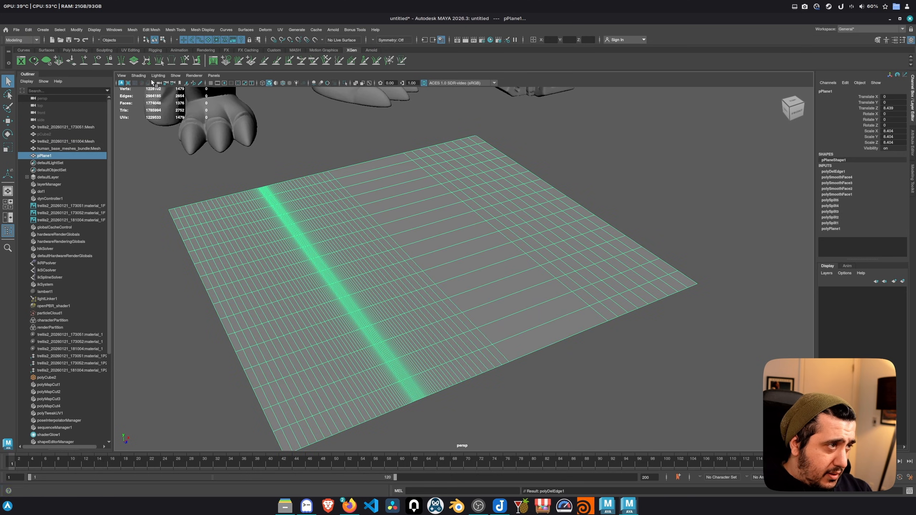
Step: Try pulling the plane's surface with the Grab sculpting tool, and undo the stroke
click(104, 50)
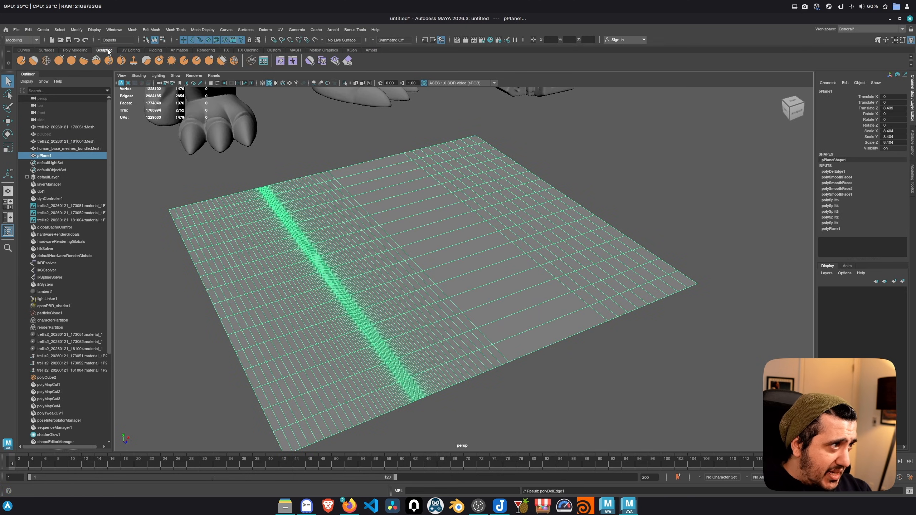
click(59, 60)
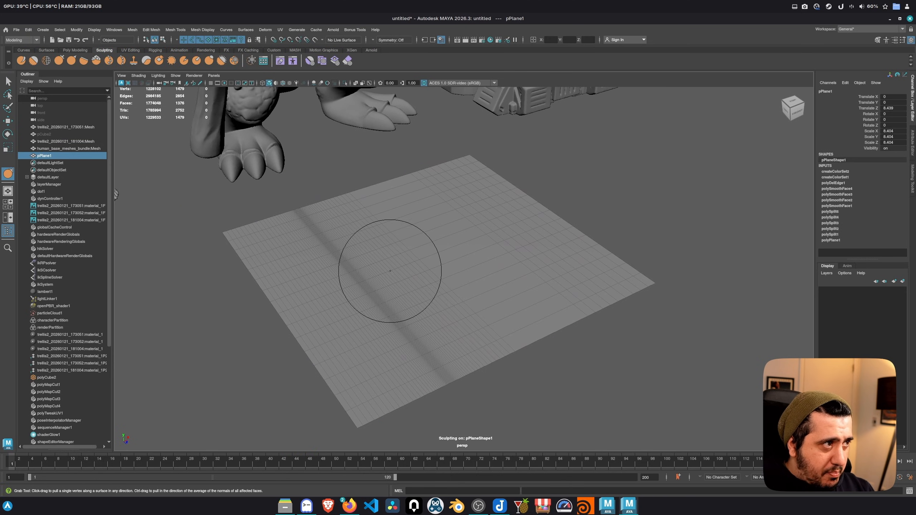
mouse_move(485, 235)
alt+mouse_down()
mouse_move(508, 225)
mouse_move(523, 239)
alt+mouse_up()
key(ctrl+z)
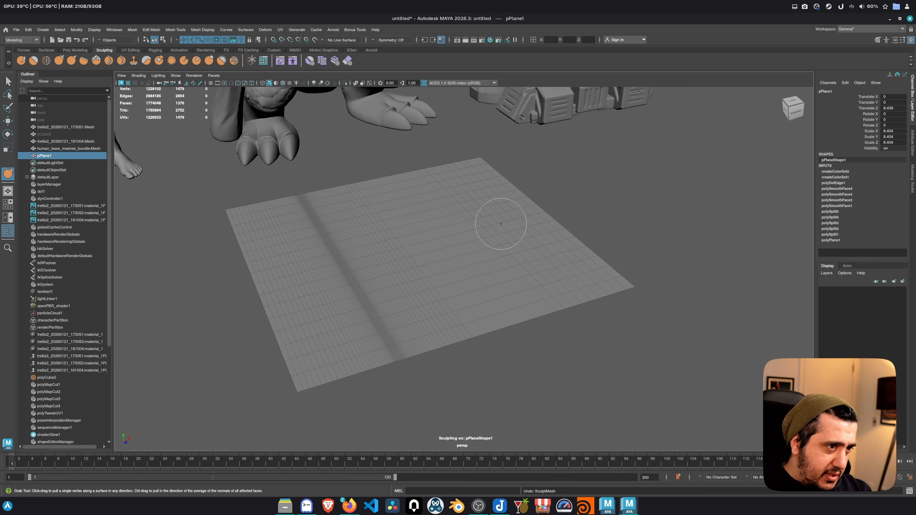
Step: Try a Sculpt tool stroke across the plane, undo it, and set the tool's strength to 1
click(20, 61)
drag(528, 235, 333, 265)
key(ctrl+z)
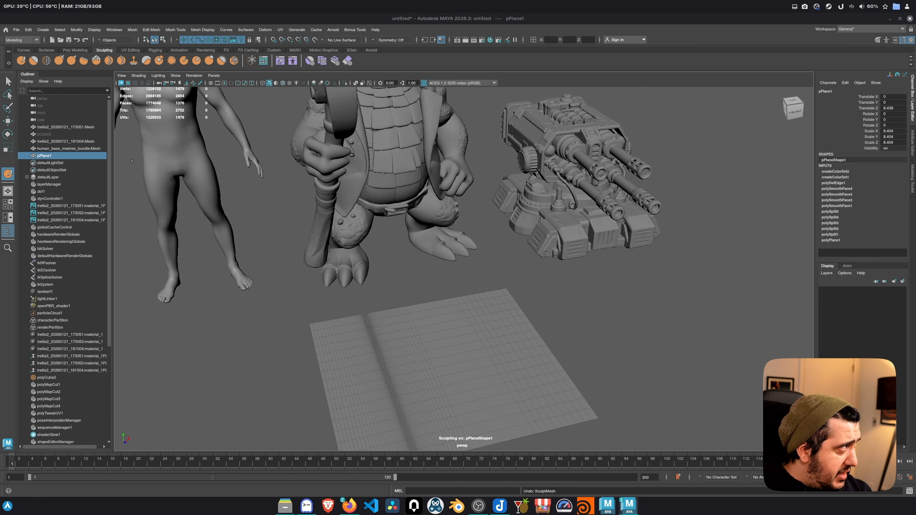
double_click(8, 174)
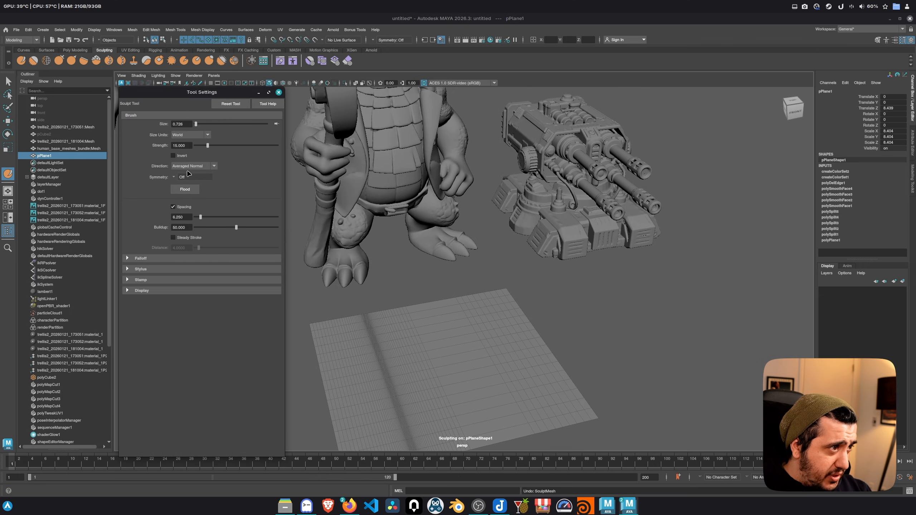
double_click(186, 146)
text(1)
key(Return)
click(279, 92)
Step: Sculpt raised strokes across the plane's wide faces and along its dense edge band
drag(552, 253, 467, 270)
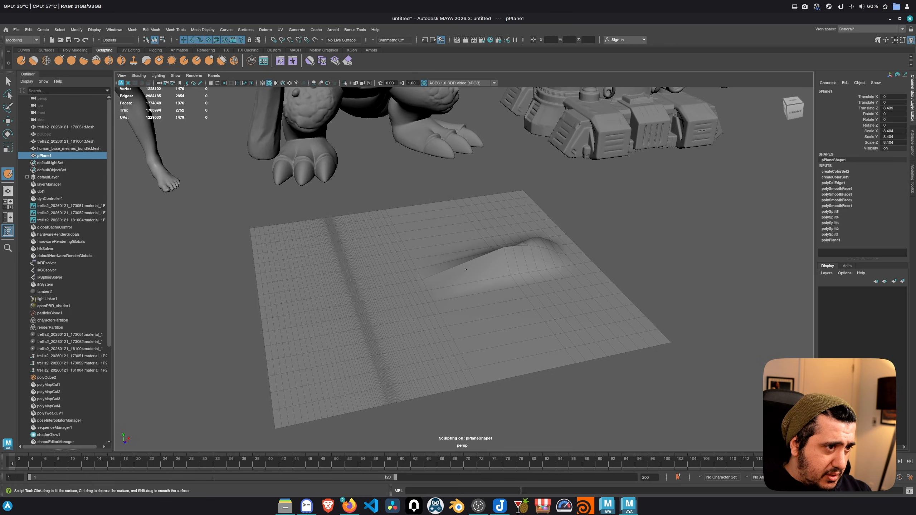
mouse_move(448, 274)
mouse_down()
mouse_move(348, 289)
mouse_move(387, 365)
mouse_up()
key(q)
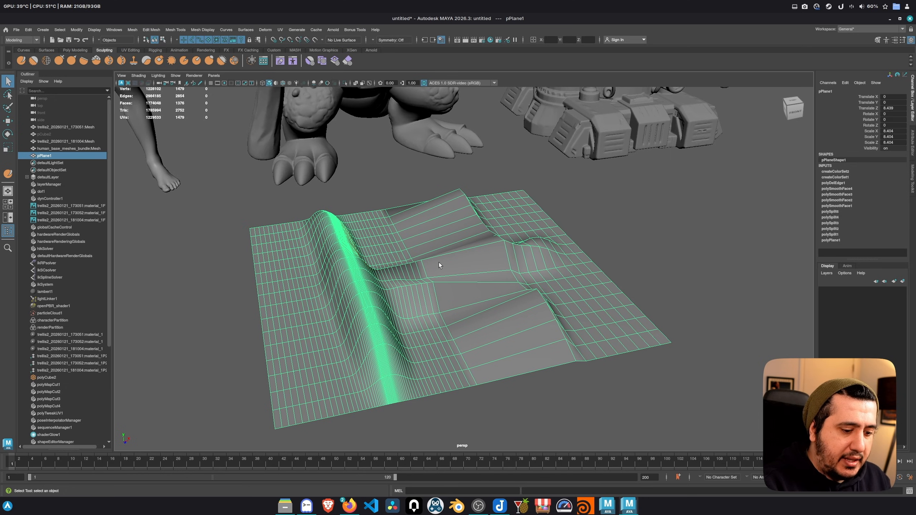
Step: Delete the sculpted plane, and select and frame the human base mesh
key(Delete)
scroll(305, 238, down, 5)
alt+middle_drag(305, 237, 355, 394)
scroll(355, 394, up, 6)
click(269, 283)
key(f)
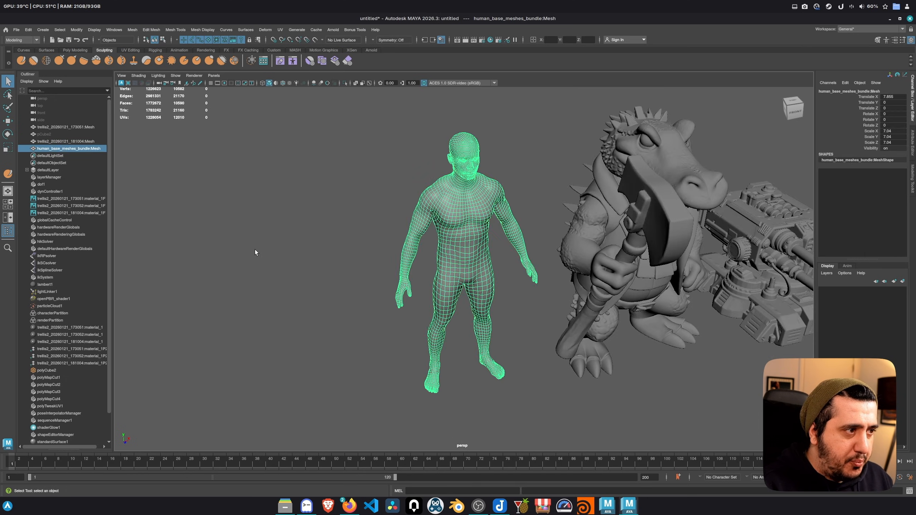
Step: Smooth the human base mesh twice with one division each, and try a Sculpt stroke across its upper body
alt+drag(255, 250, 220, 234)
scroll(525, 320, up, 4)
alt+middle_drag(524, 320, 469, 326)
shift+right_drag(407, 159, 393, 196)
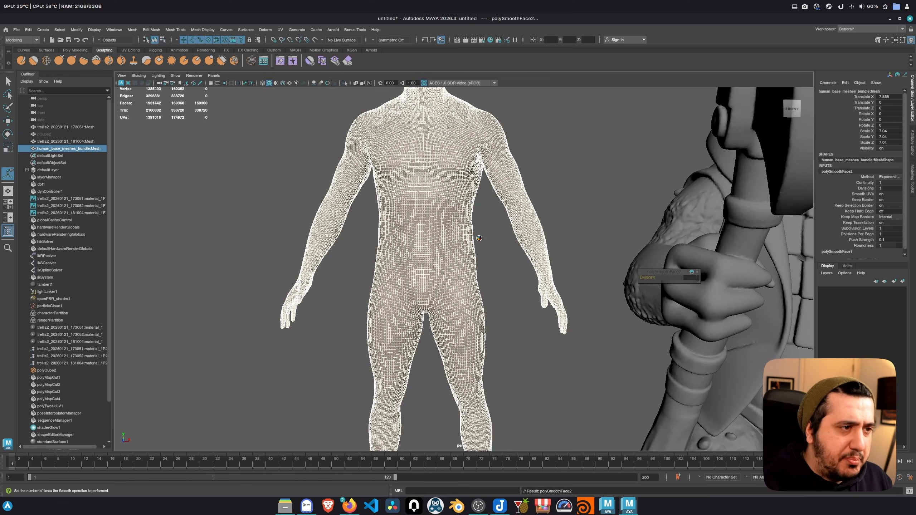
middle_drag(536, 217, 587, 139)
key(y)
scroll(505, 180, up, 2)
mouse_move(431, 104)
mouse_down()
mouse_move(449, 202)
mouse_move(405, 250)
mouse_move(433, 286)
mouse_move(466, 120)
mouse_move(379, 109)
mouse_move(333, 121)
mouse_move(288, 217)
mouse_up()
Step: Delete the smoothed human mesh and import human_base_meshes_bundle.obj again
key(q)
scroll(441, 201, down, 3)
key(Delete)
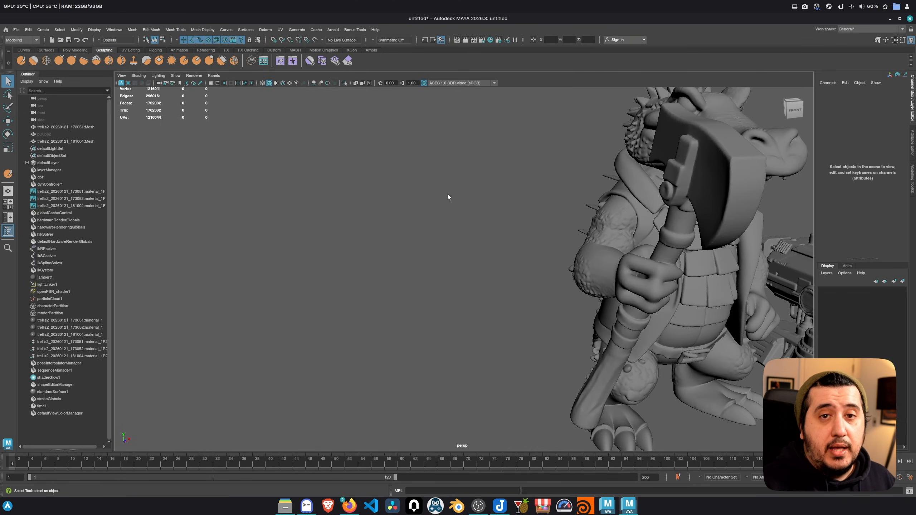
key(a)
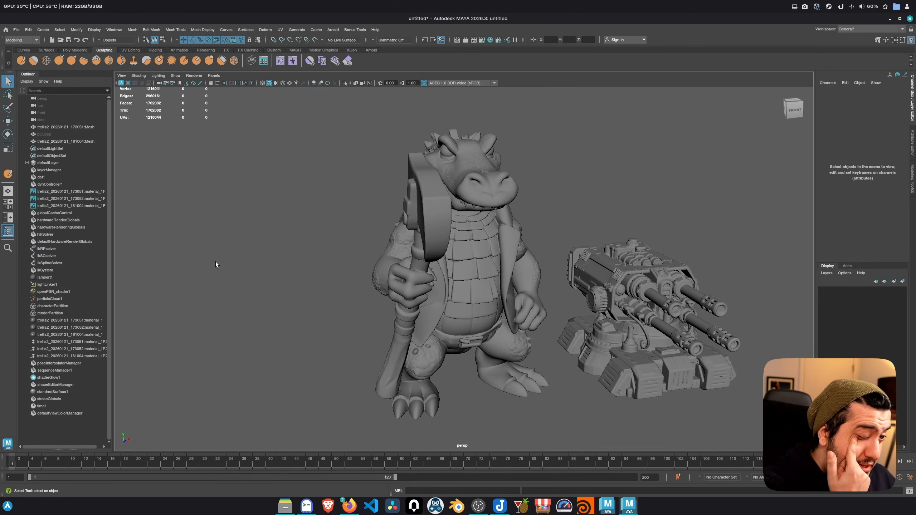
alt+drag(215, 263, 394, 276)
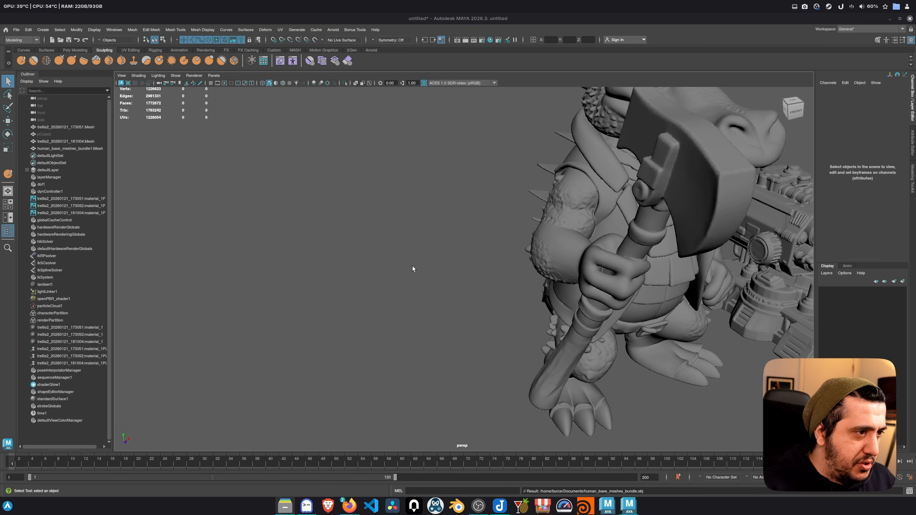
key(bracketleft)
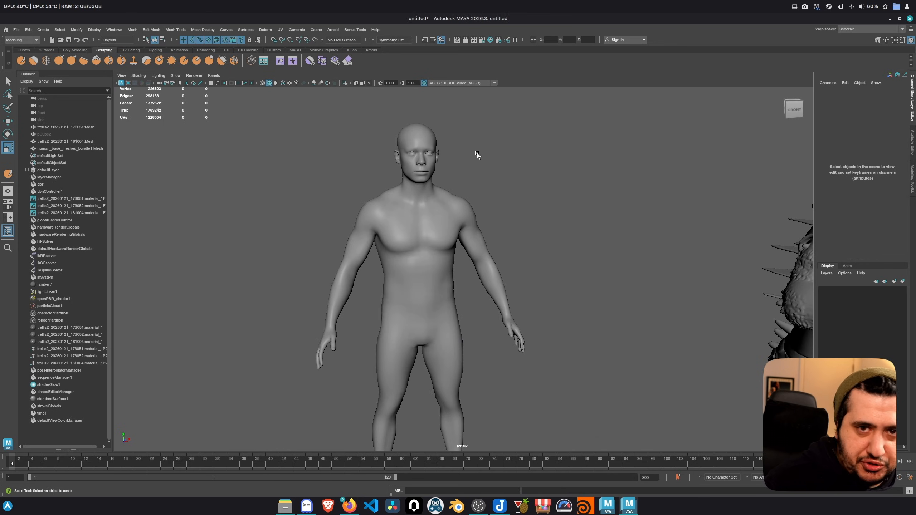
Step: Select the reimported human mesh, switch to the UV Editing workspace, and widen the UV Editor
key(r)
click(412, 223)
click(858, 29)
click(859, 81)
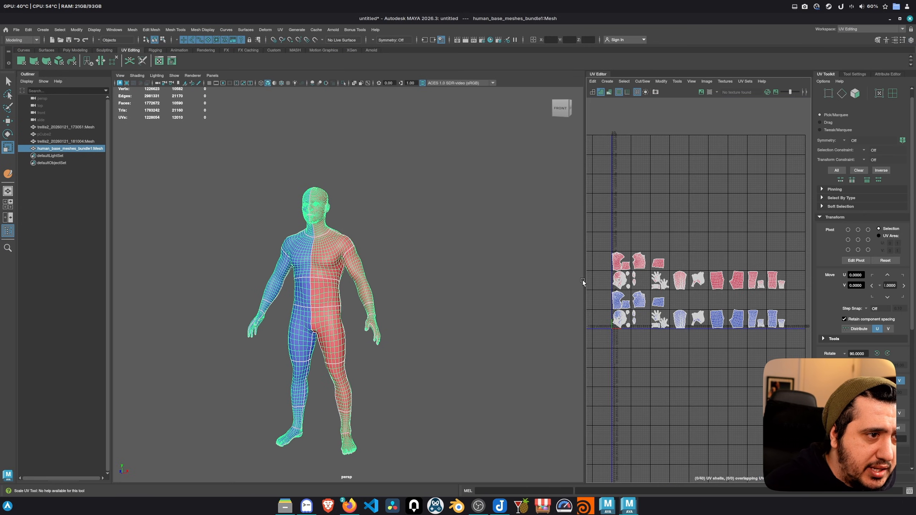
drag(585, 281, 503, 282)
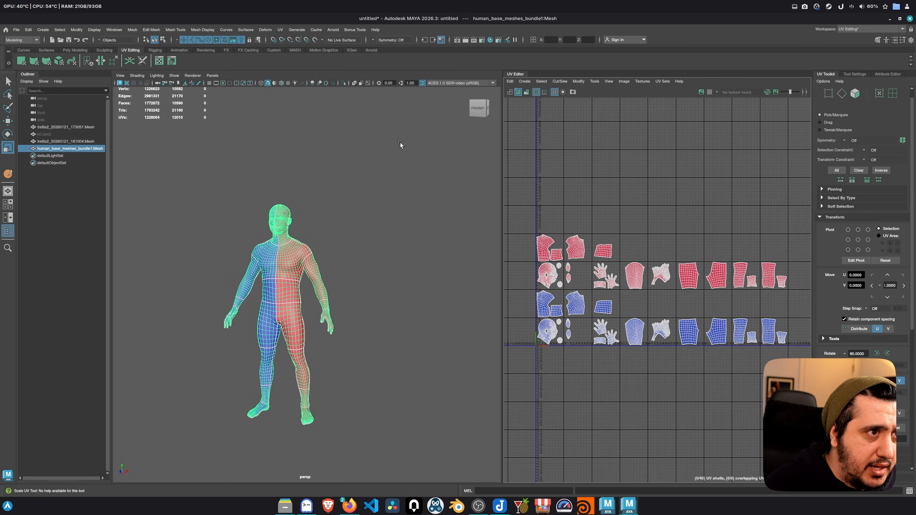
Step: Apply a camera-based UV projection to the whole human mesh from the front view
click(280, 30)
click(310, 104)
alt+right_drag(294, 314, 479, 312)
alt+drag(469, 239, 432, 233)
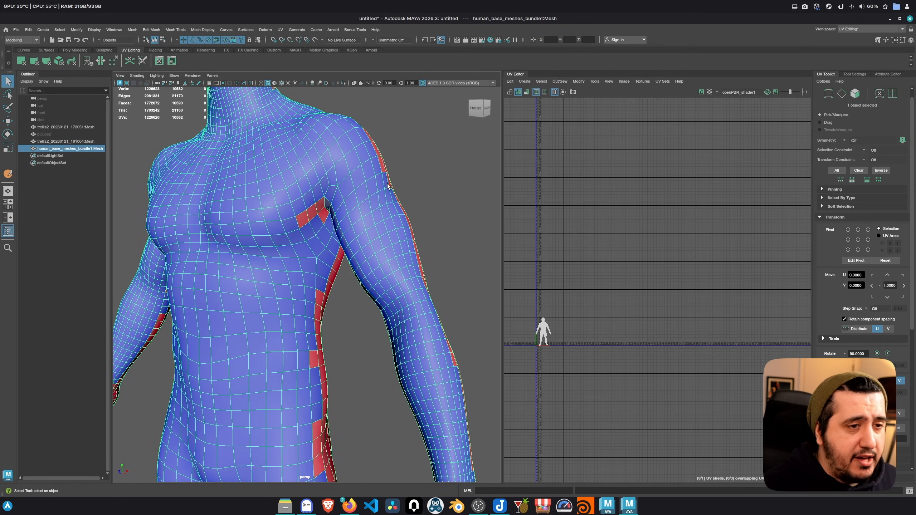
Step: Select the edge loop around the human's left shoulder and armpit, and cut the UVs along it
alt+drag(338, 230, 350, 197)
scroll(350, 197, up, 5)
right_drag(352, 192, 355, 158)
double_click(355, 158)
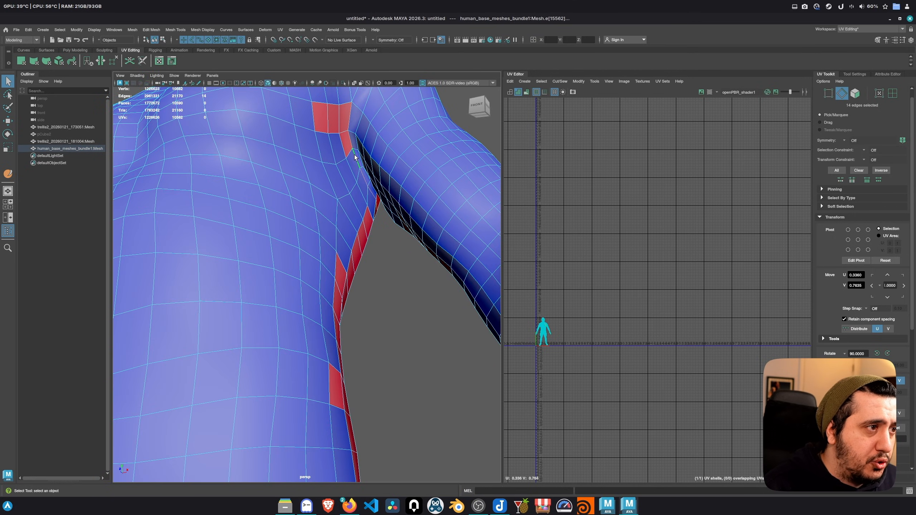
alt+right_drag(474, 209, 401, 192)
alt+drag(400, 193, 263, 207)
alt+middle_drag(263, 207, 337, 258)
double_click(274, 233)
alt+drag(274, 232, 371, 281)
alt+middle_drag(368, 282, 418, 283)
alt+drag(387, 280, 332, 274)
shift+right_drag(611, 269, 591, 278)
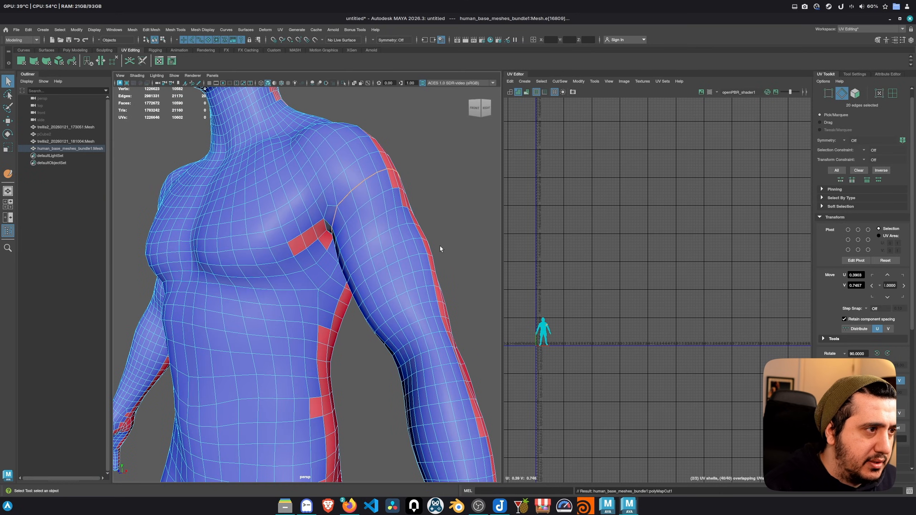
Step: Select the edge loop around the left wrist and cut the UVs along it
alt+right_drag(441, 249, 382, 249)
alt+middle_drag(382, 249, 359, 173)
alt+drag(346, 220, 358, 276)
alt+right_drag(358, 276, 411, 293)
double_click(409, 292)
alt+drag(409, 293, 382, 321)
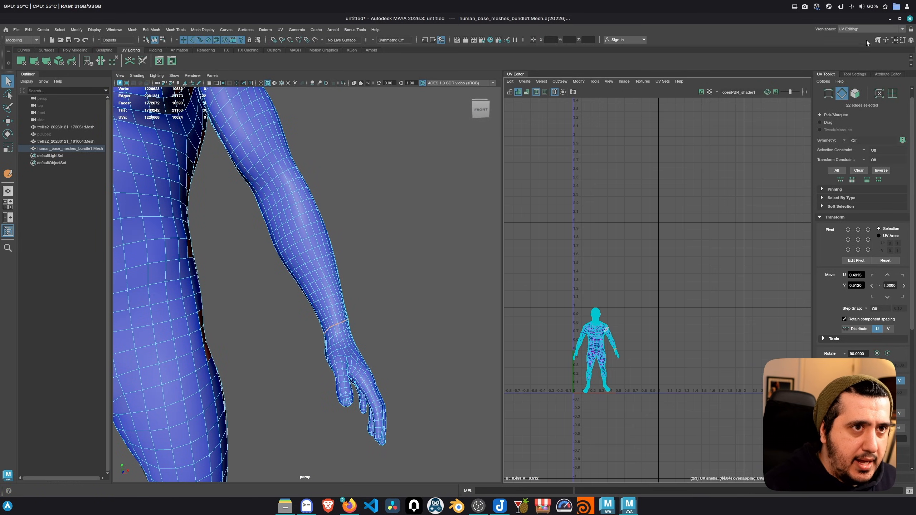
Step: Cut a lengthwise UV seam along the back of the left arm, using the UV Edge Loop selection constraint
click(878, 40)
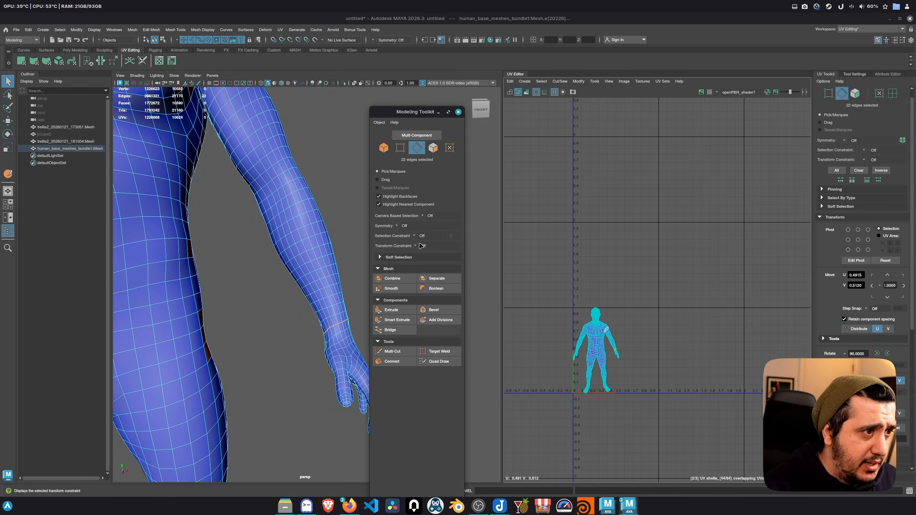
click(414, 235)
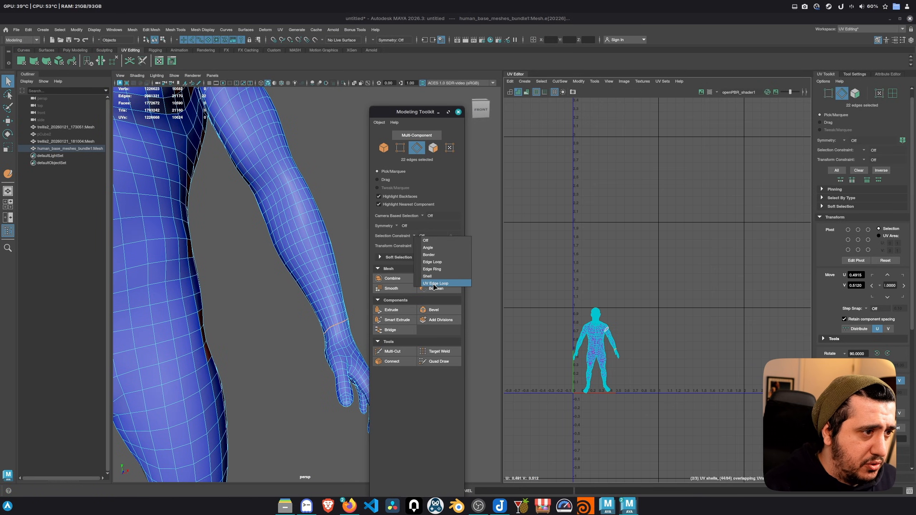
click(435, 284)
right_click(254, 206)
alt+drag(255, 206, 289, 263)
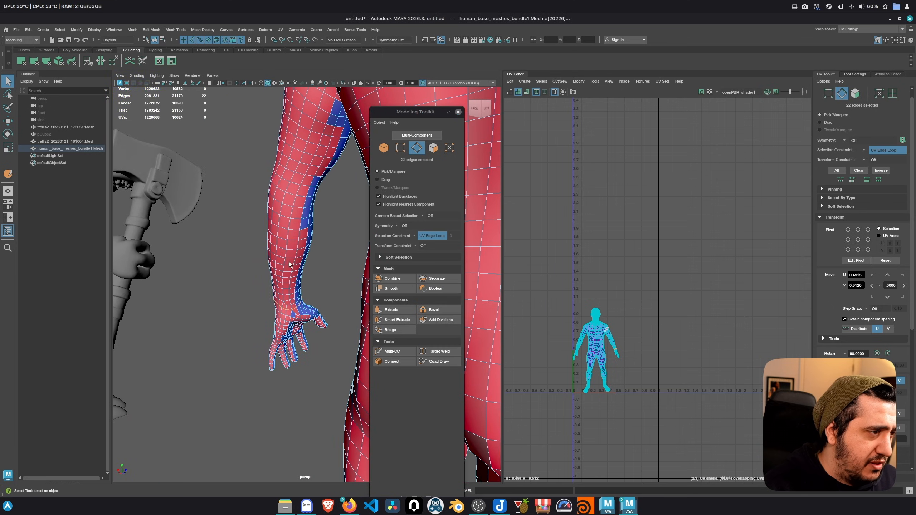
click(300, 244)
shift+right_drag(674, 240, 647, 252)
shift+right_drag(647, 252, 646, 252)
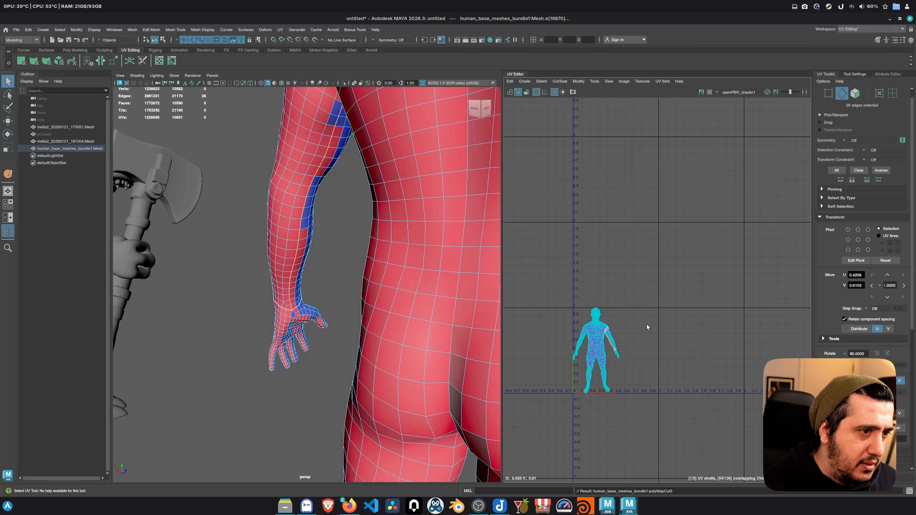
Step: Unfold the left arm's UV shell and move it out beside the body
ctrl+right_drag(637, 317, 714, 280)
shift+right_drag(685, 276, 609, 280)
key(f)
key(w)
drag(721, 283, 852, 284)
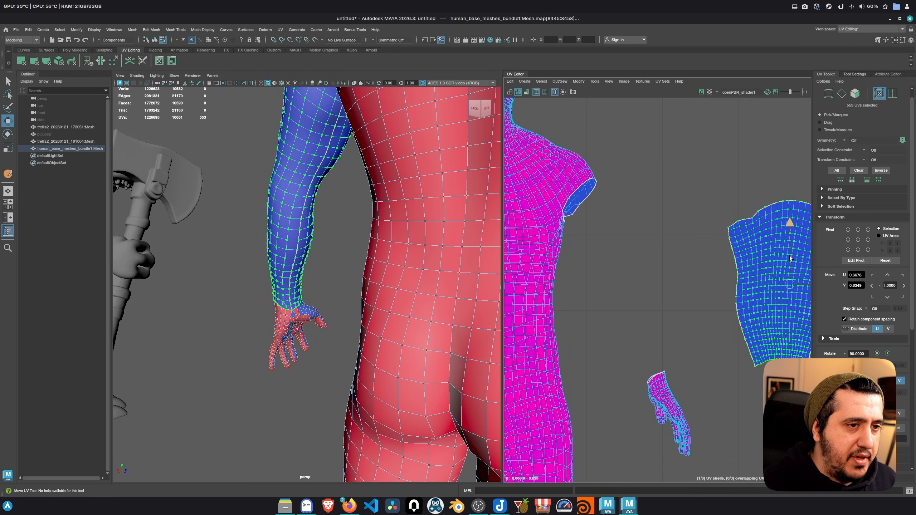
alt+right_drag(790, 259, 663, 238)
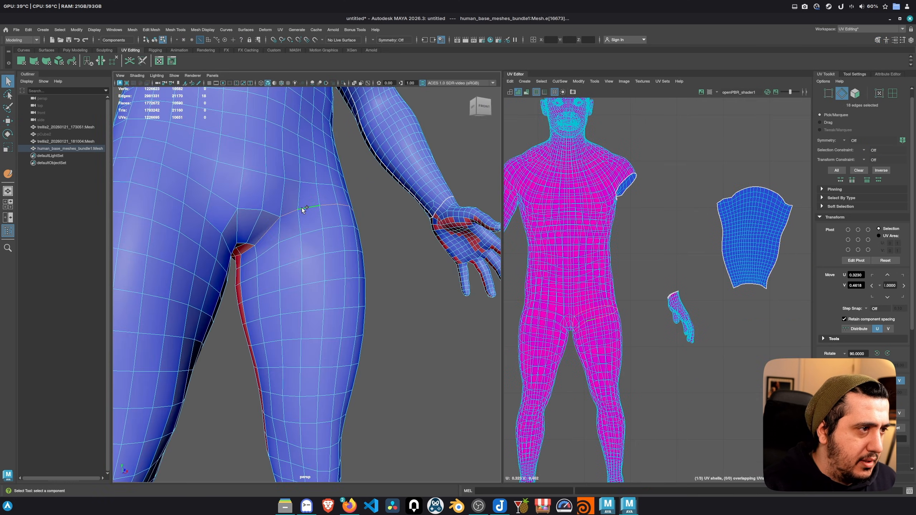
Step: Cut the left leg's UVs around the upper thigh and ankle, and lengthwise between them with the UV Edge Loop constraint
alt+drag(267, 248, 392, 254)
alt+drag(319, 266, 491, 277)
shift+right_drag(668, 220, 639, 235)
alt+right_drag(376, 357, 263, 348)
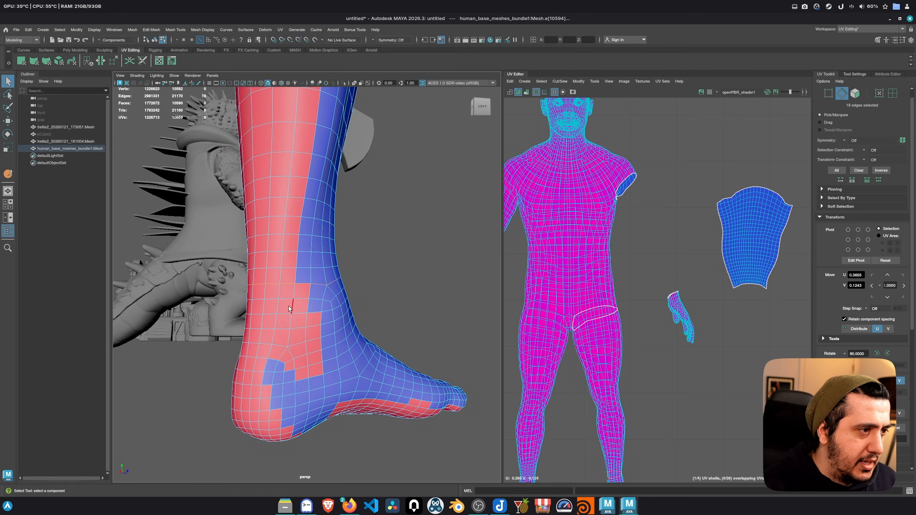
alt+drag(288, 309, 522, 319)
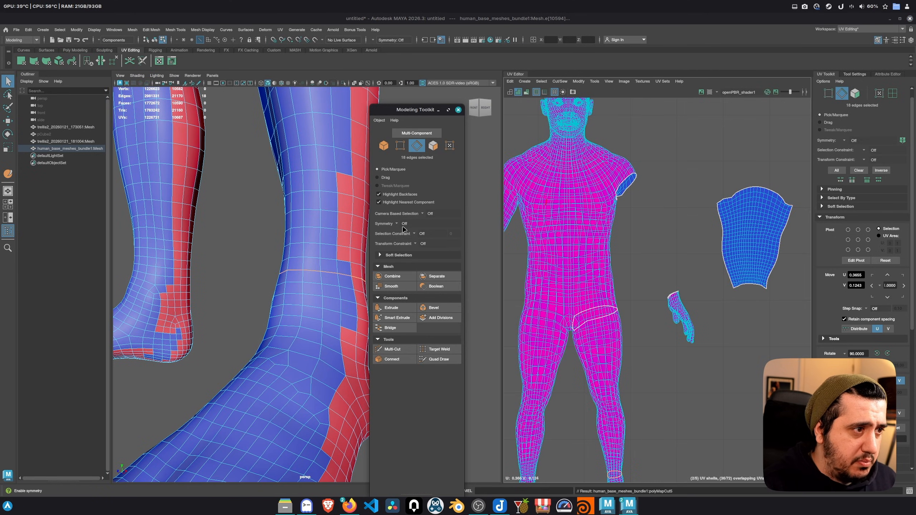
click(419, 233)
click(437, 281)
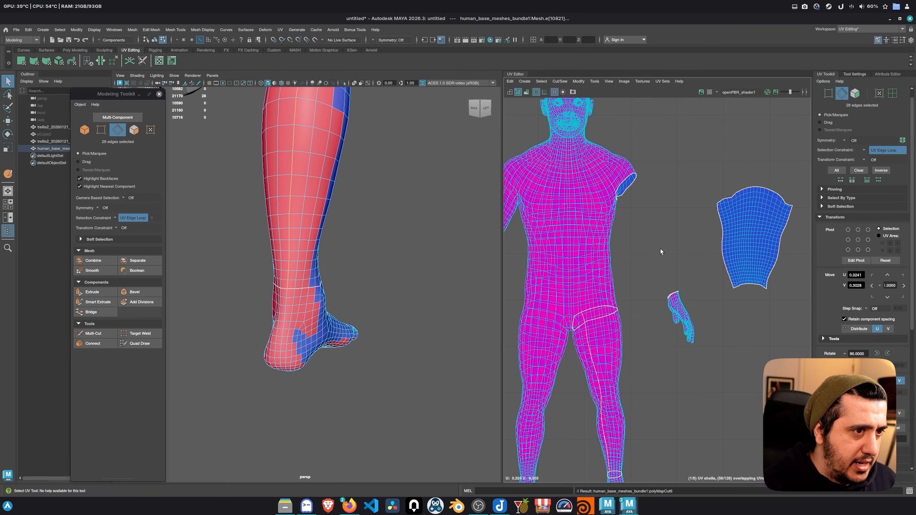
Step: Unfold the left leg's UV shell, rotate it upright, and place it below the arm shell
key(e)
scroll(662, 333, down, 3)
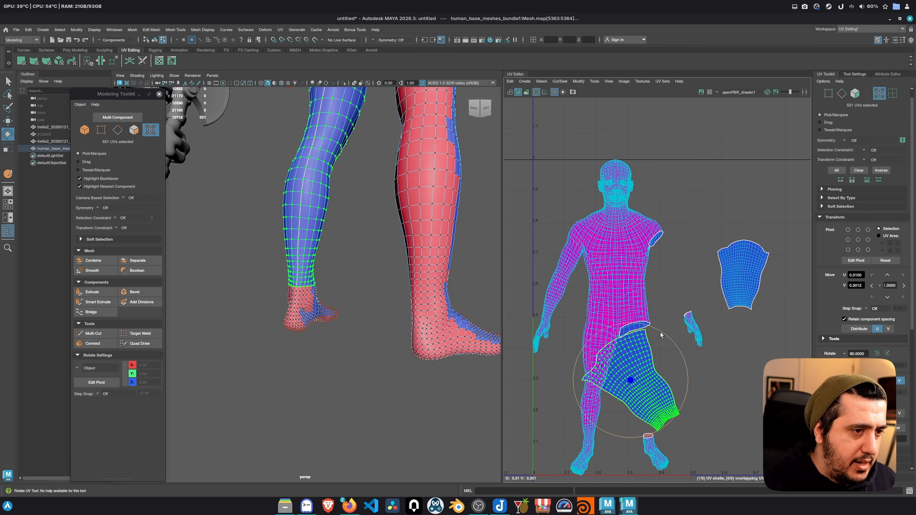
drag(663, 334, 692, 356)
key(w)
drag(631, 380, 749, 372)
key(q)
alt+right_drag(427, 303, 376, 220)
alt+drag(376, 221, 321, 206)
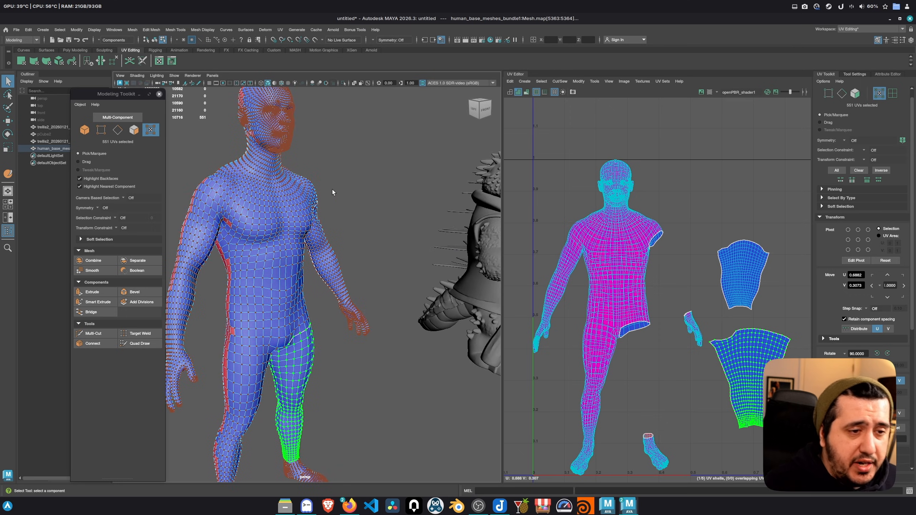
alt+right_drag(338, 235, 299, 241)
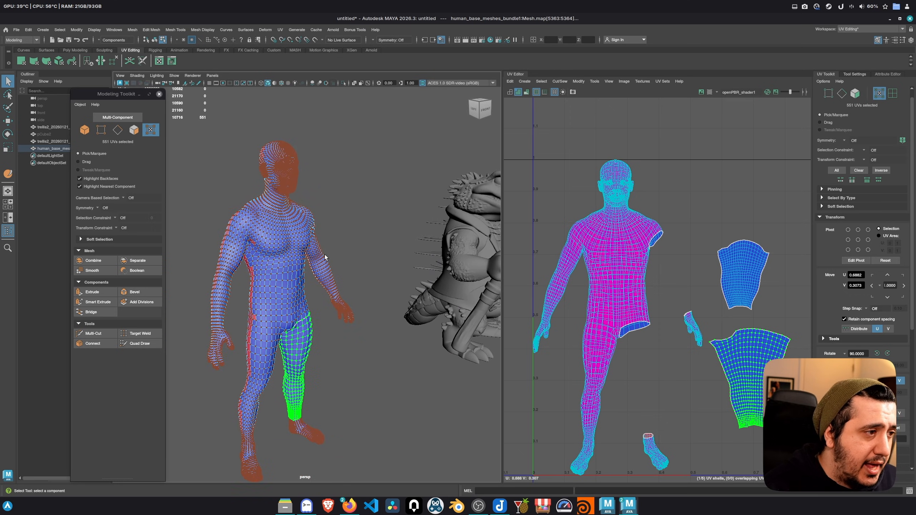
alt+drag(325, 256, 311, 243)
alt+middle_drag(311, 243, 349, 228)
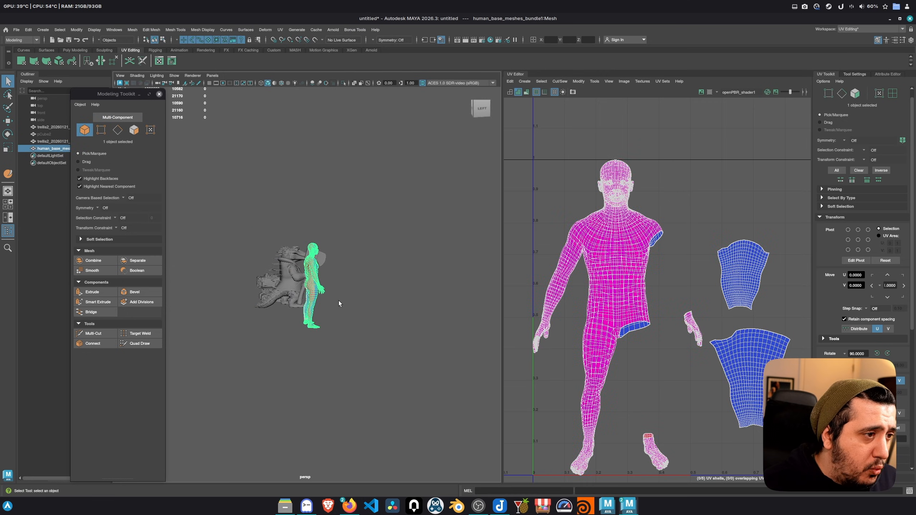
Step: Select the generated tank mesh and examine its UV shells and the seams across its hull plates
alt+drag(338, 301, 265, 324)
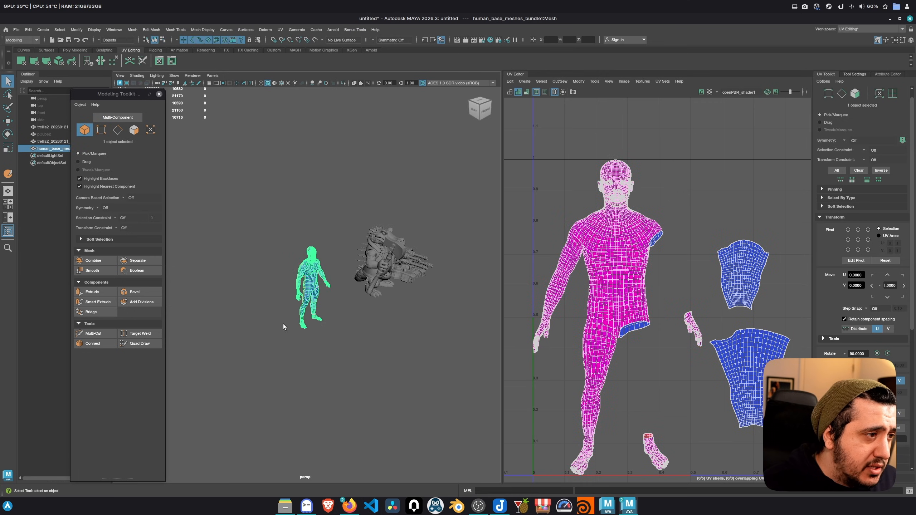
click(403, 269)
key(f)
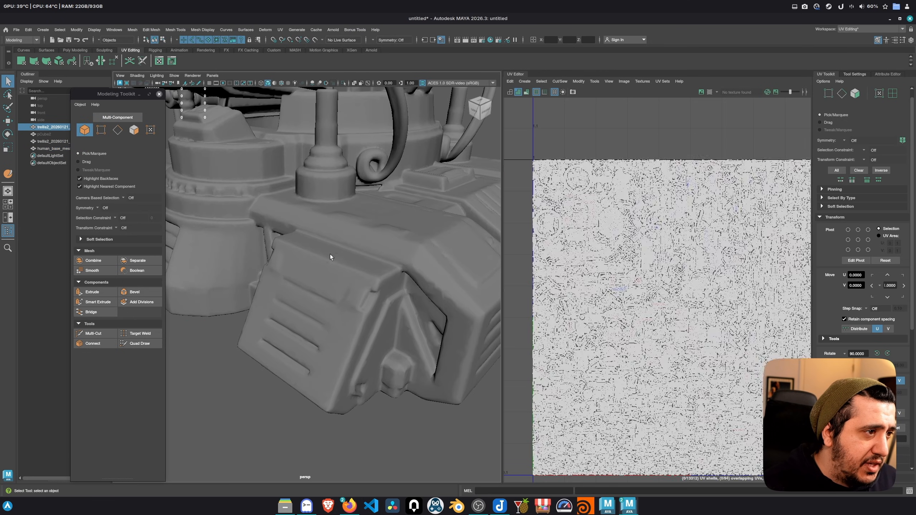
alt+right_drag(390, 259, 303, 227)
alt+drag(304, 227, 266, 236)
alt+right_drag(267, 221, 317, 268)
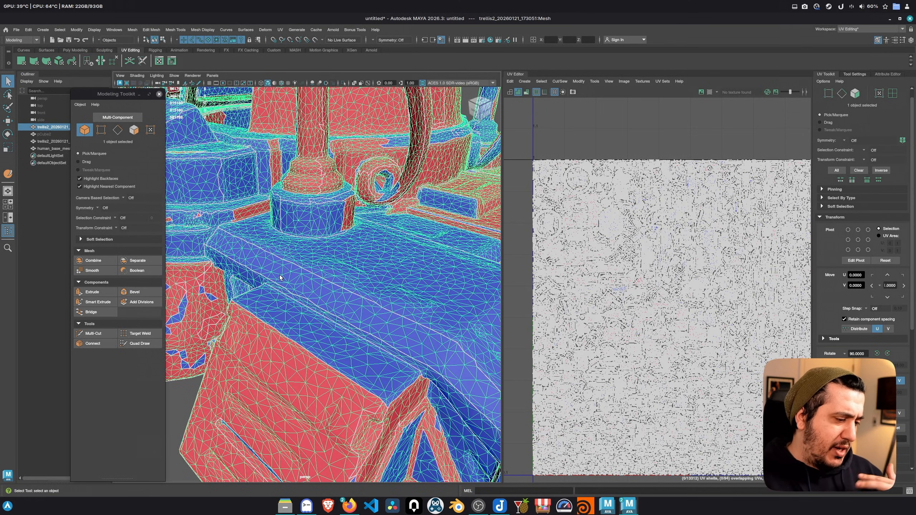
click(159, 94)
scroll(257, 271, up, 3)
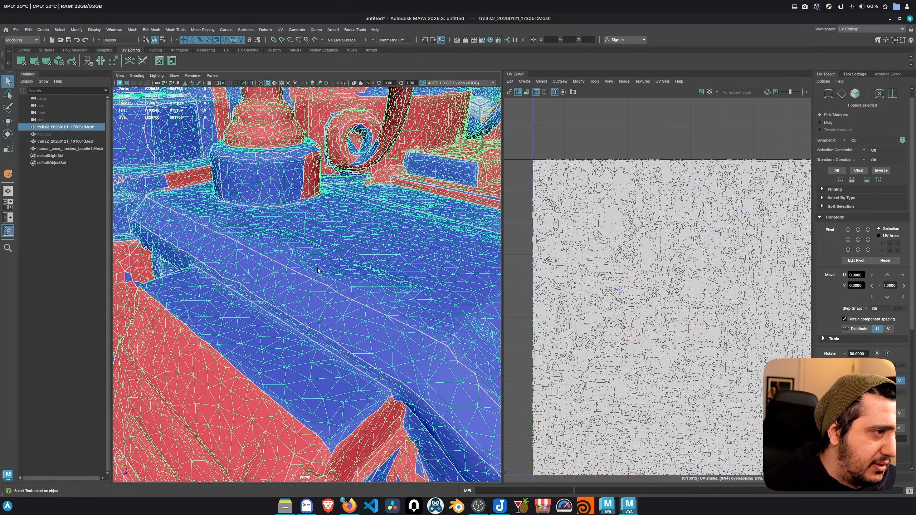
scroll(343, 317, down, 3)
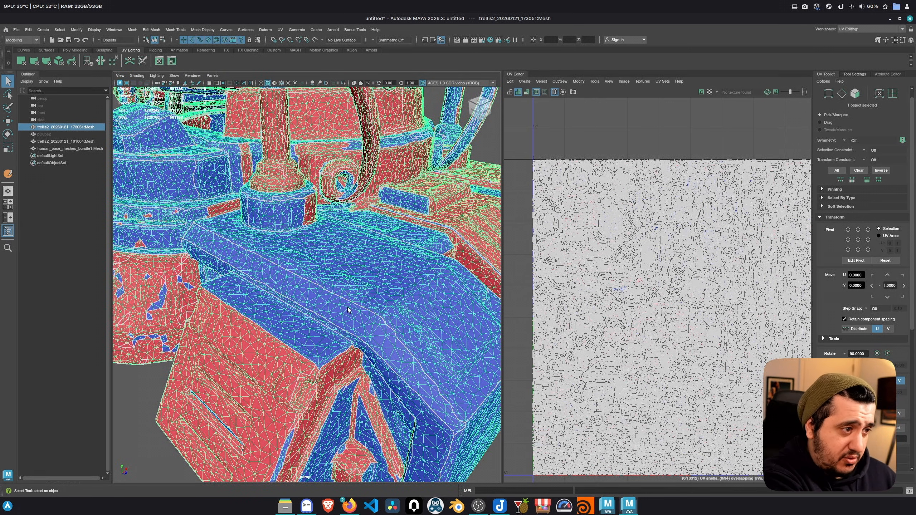
alt+drag(348, 307, 337, 299)
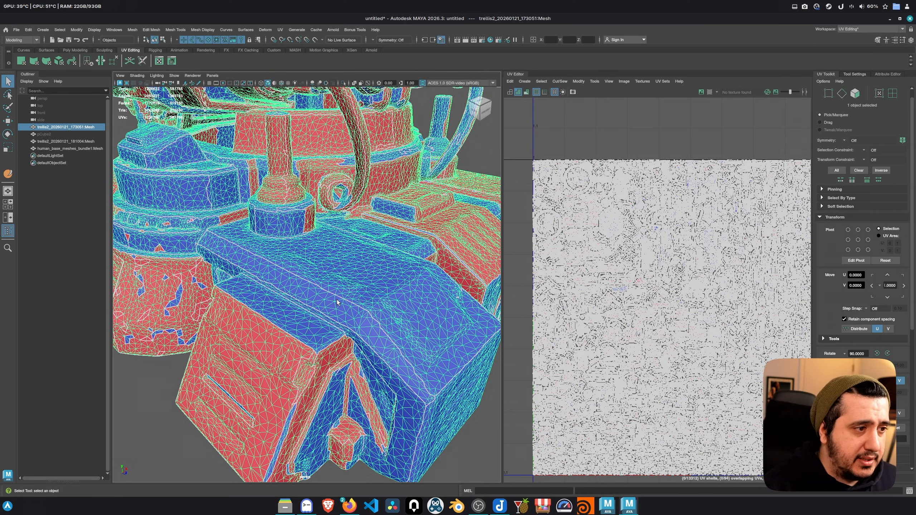
Step: Select the UV shell along the upper bevelled edge of the tank's front hull plate and locate it in the UV layout
scroll(294, 298, up, 5)
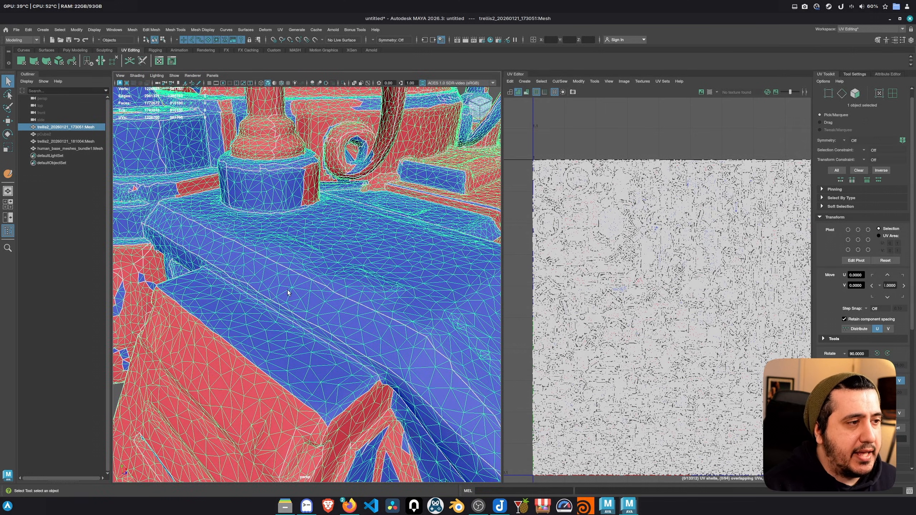
alt+right_drag(320, 180, 296, 285)
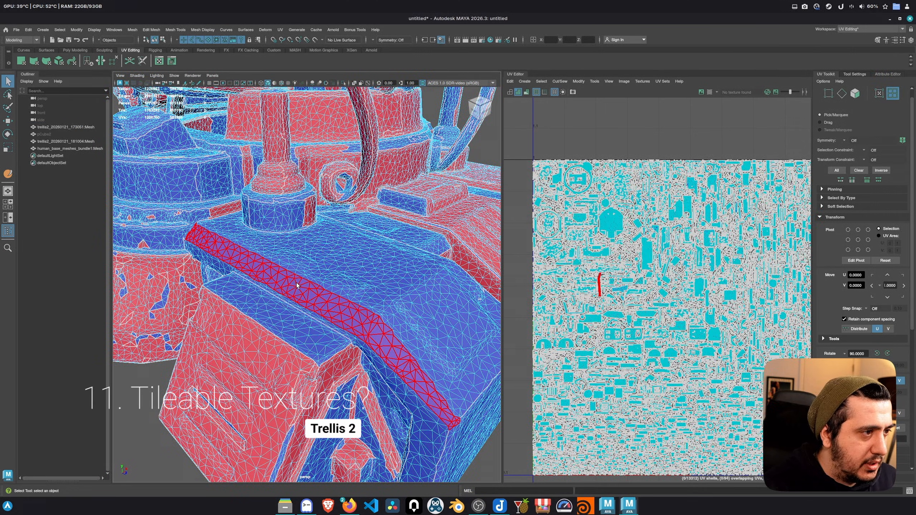
click(298, 284)
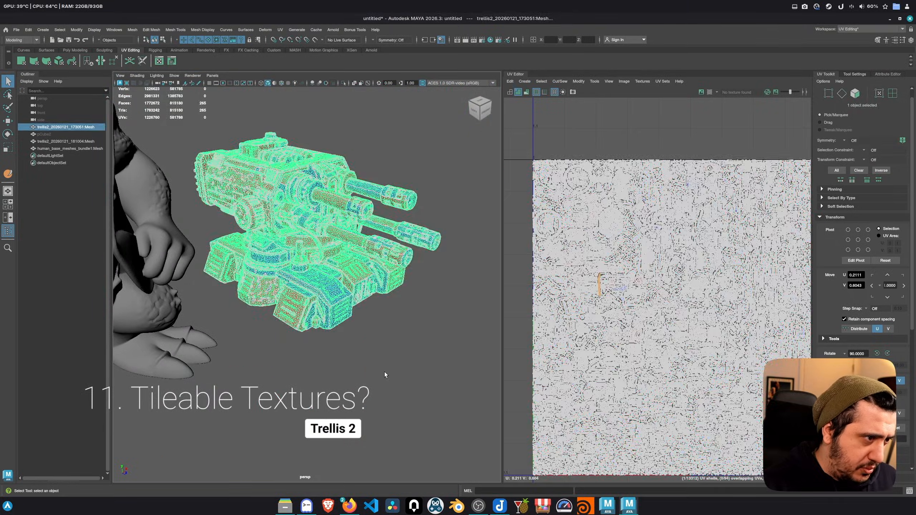
Step: Clear the tank selection, create a polygon plane, and frame it in the viewport
click(384, 374)
shift+right_drag(393, 355, 364, 345)
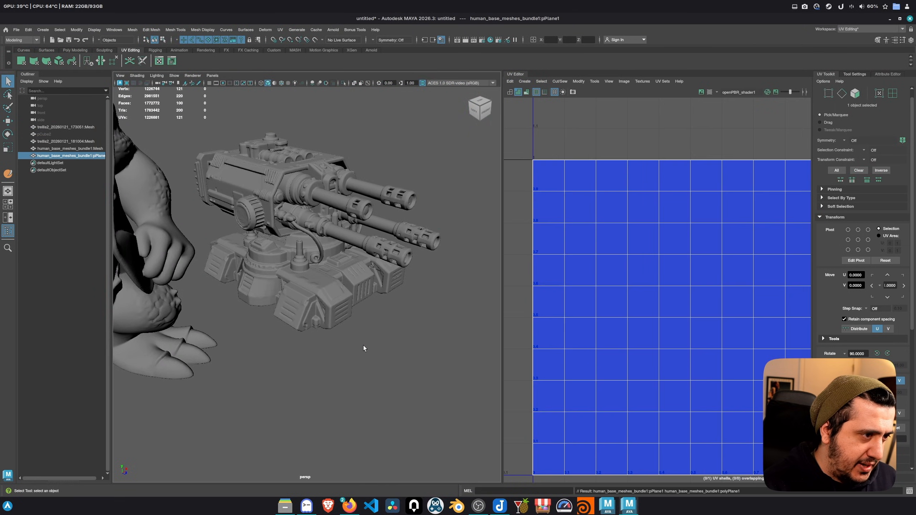
key(f)
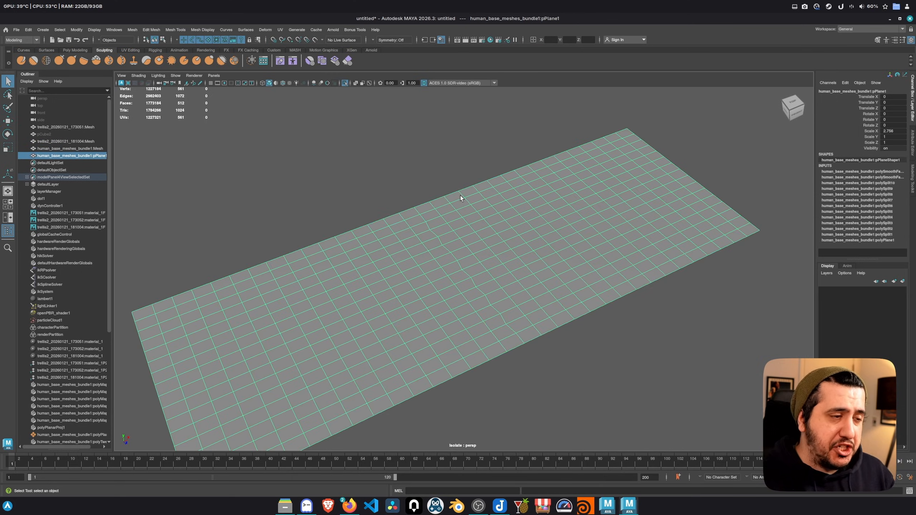
Step: Export the selected plane as an OBJ file named test in the default project's scenes folder
click(16, 30)
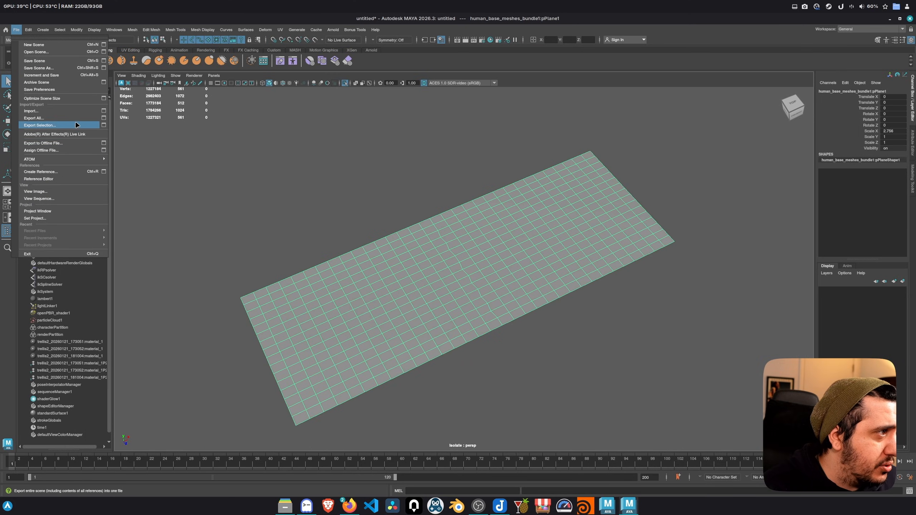
click(77, 125)
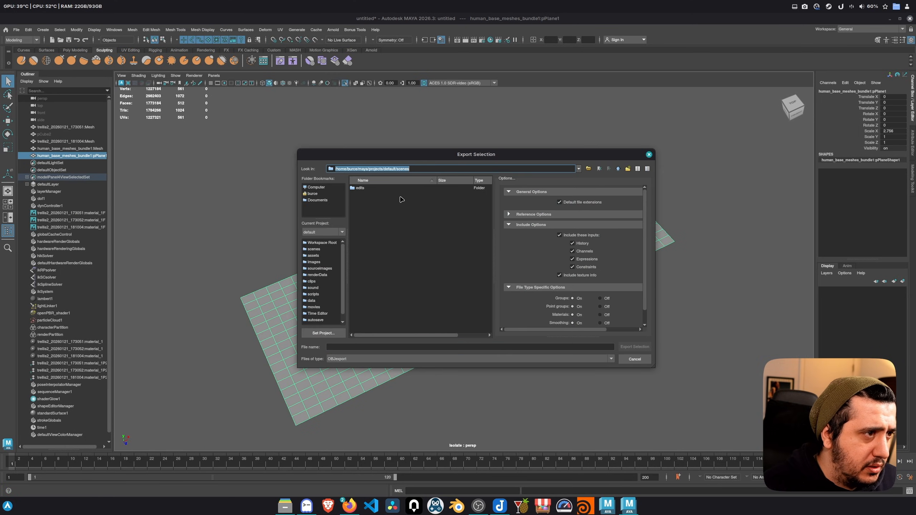
click(362, 347)
text(te)
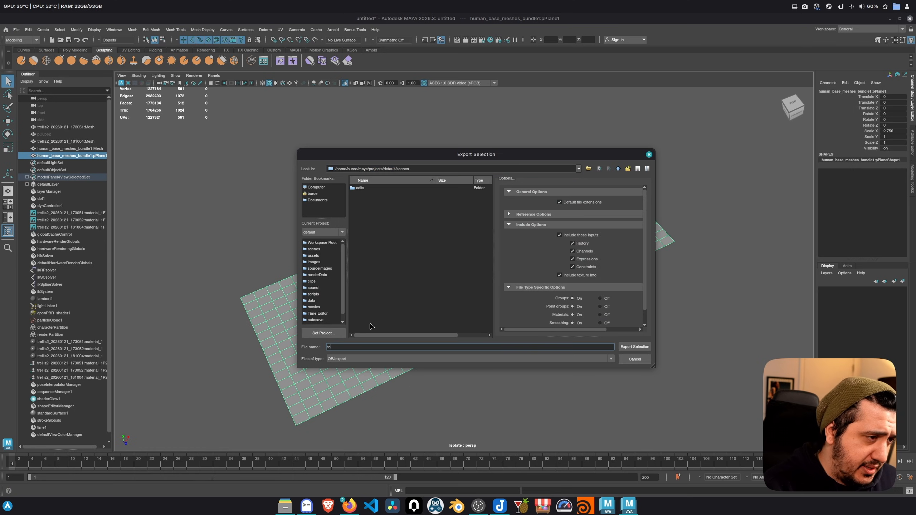
key(Return)
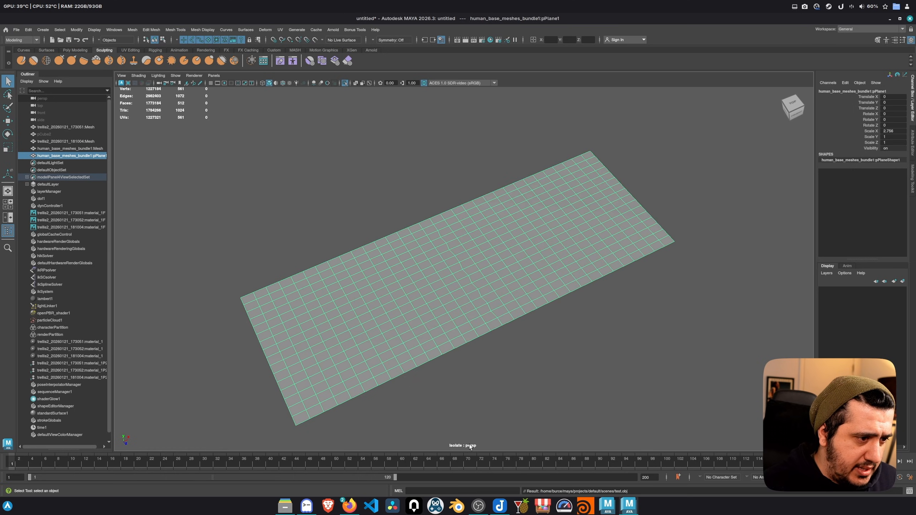
Step: Switch to Steam and check the forced compatibility tool options for Substance 3D Painter 2024
click(829, 6)
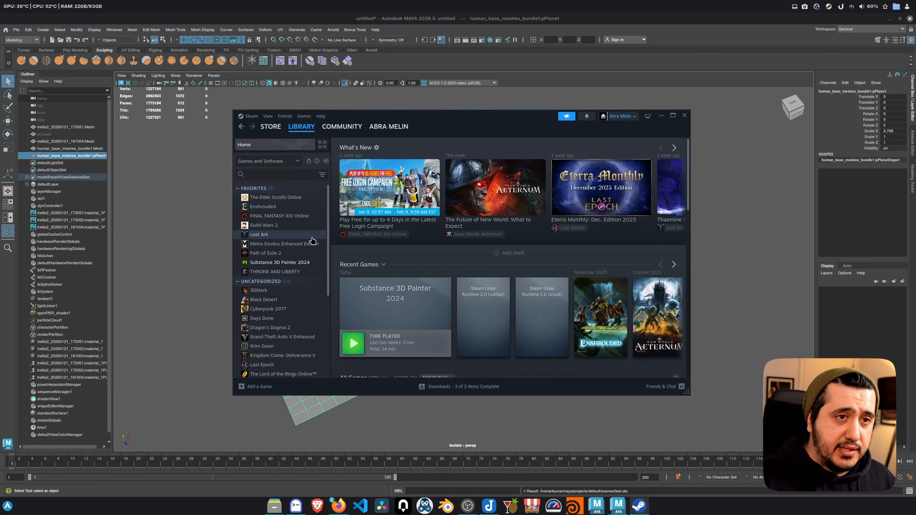
right_click(296, 265)
click(320, 320)
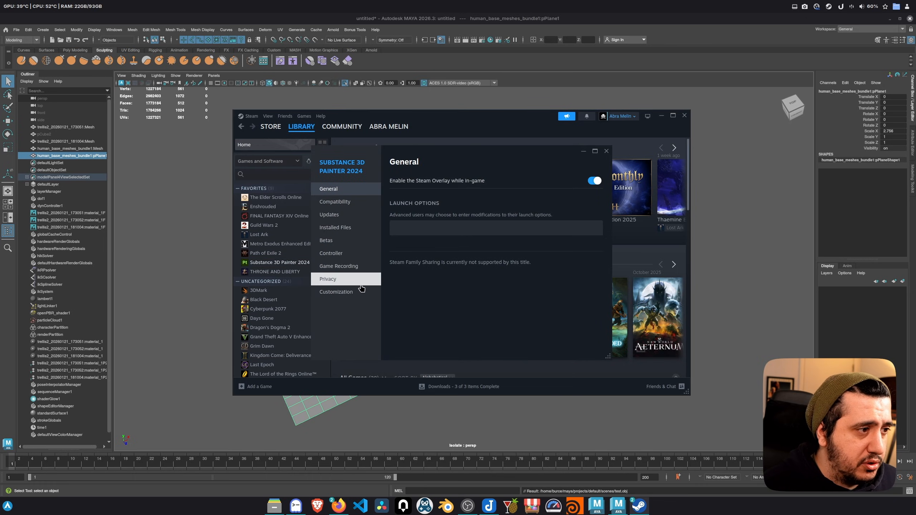
click(333, 202)
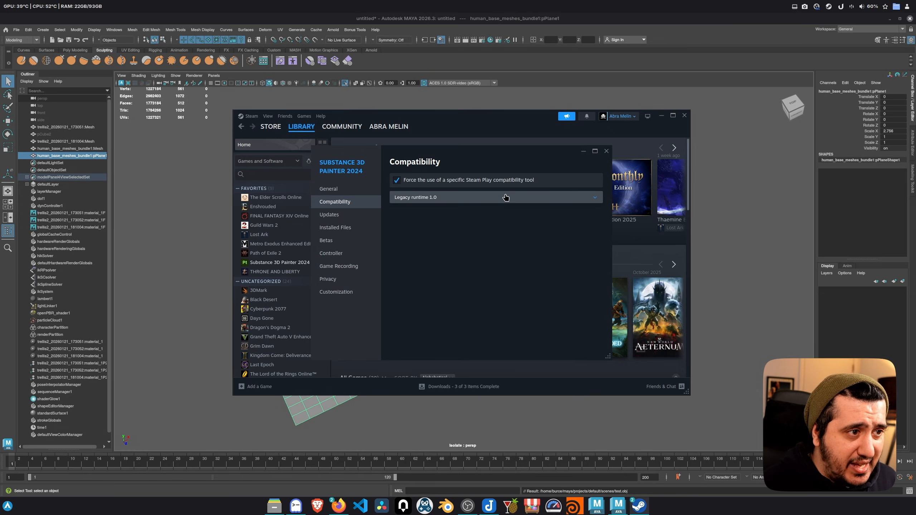
click(514, 205)
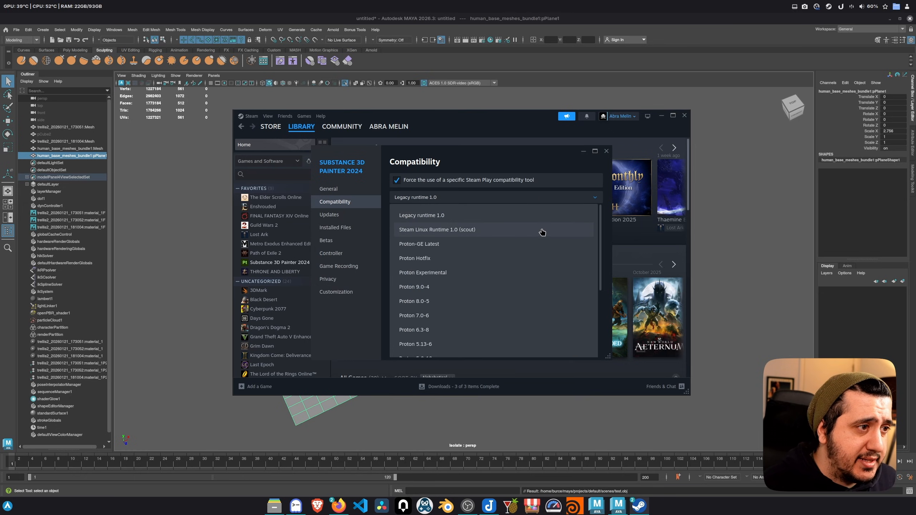
click(607, 151)
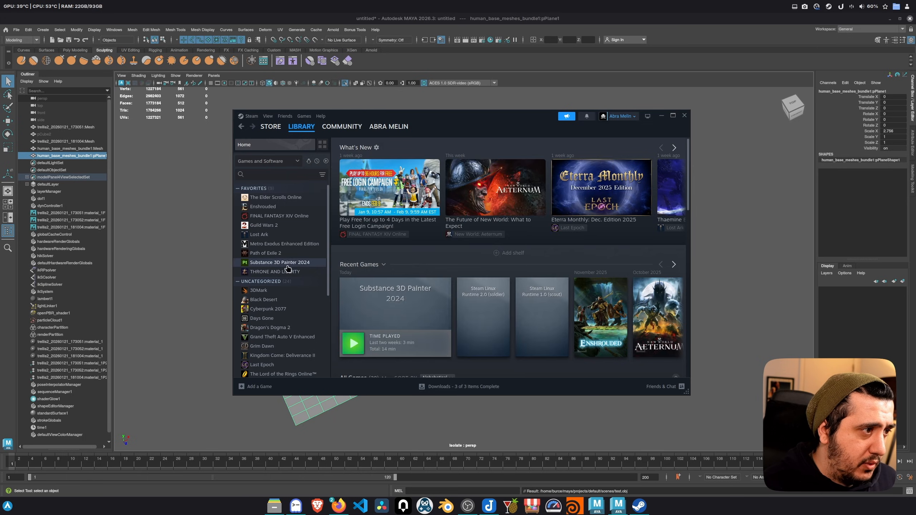
Step: Launch Substance 3D Painter 2024 and create a new project from the exported plane mesh
click(279, 262)
click(357, 265)
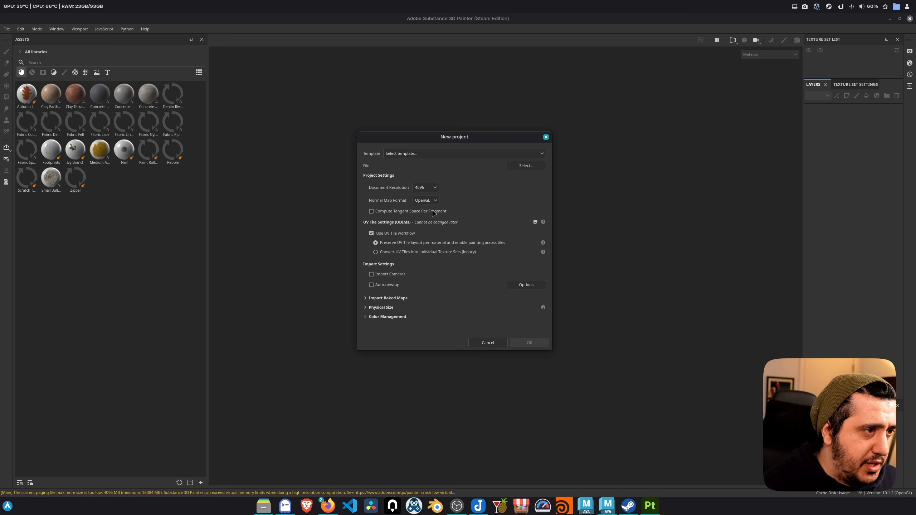
click(528, 165)
click(263, 512)
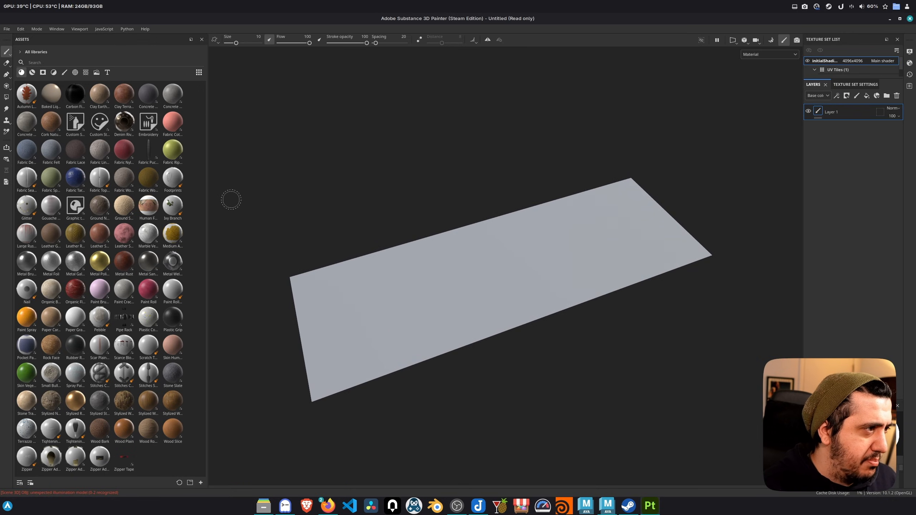
Step: Replace the default layer with the Paint Spray material on the plane and set Polygon Fill to UV chunk mode for its mask
click(898, 97)
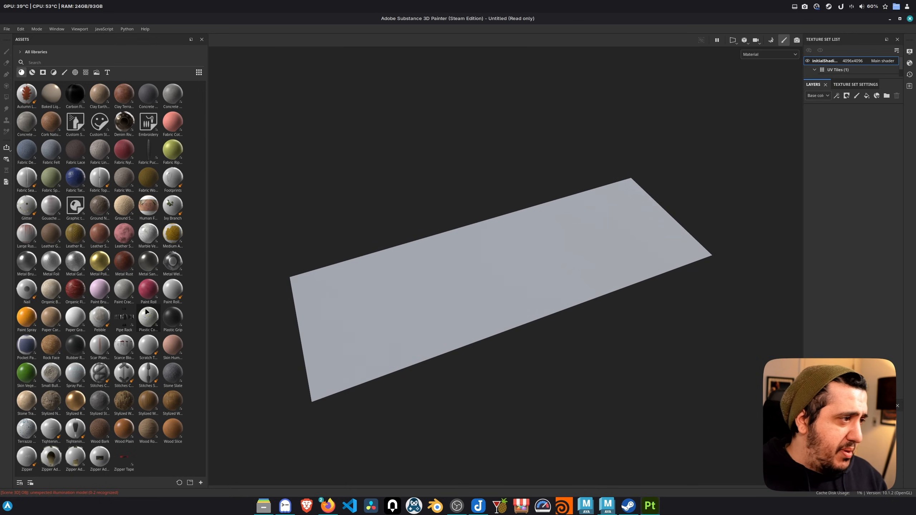
mouse_move(26, 317)
mouse_down()
mouse_move(268, 356)
mouse_move(396, 304)
mouse_up()
alt+drag(526, 286, 464, 305)
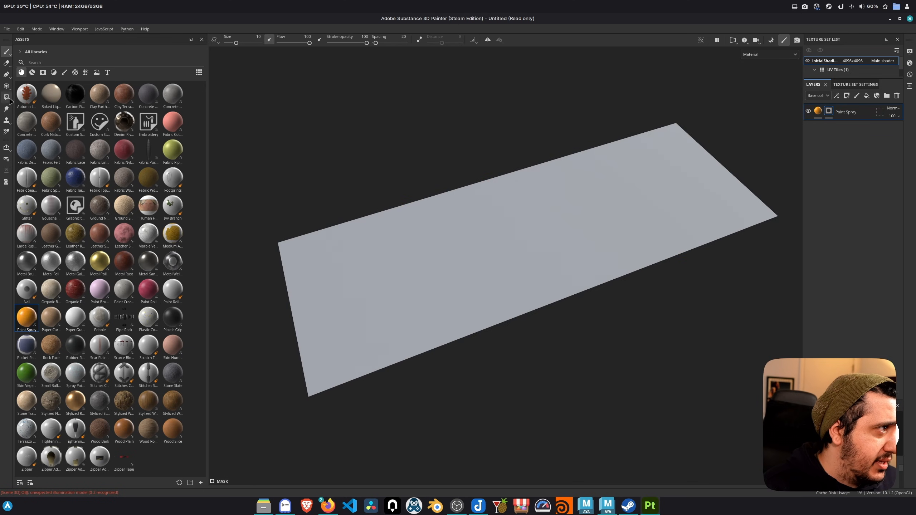
click(6, 97)
click(249, 40)
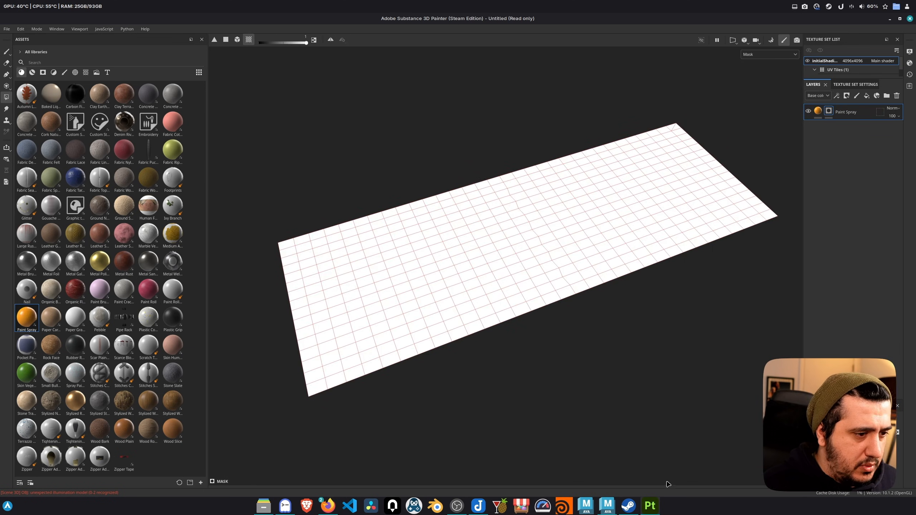
Step: Return to Maya, switch to the UV Editing workspace, and select and edit the plane's UVs in the UV editor
click(611, 507)
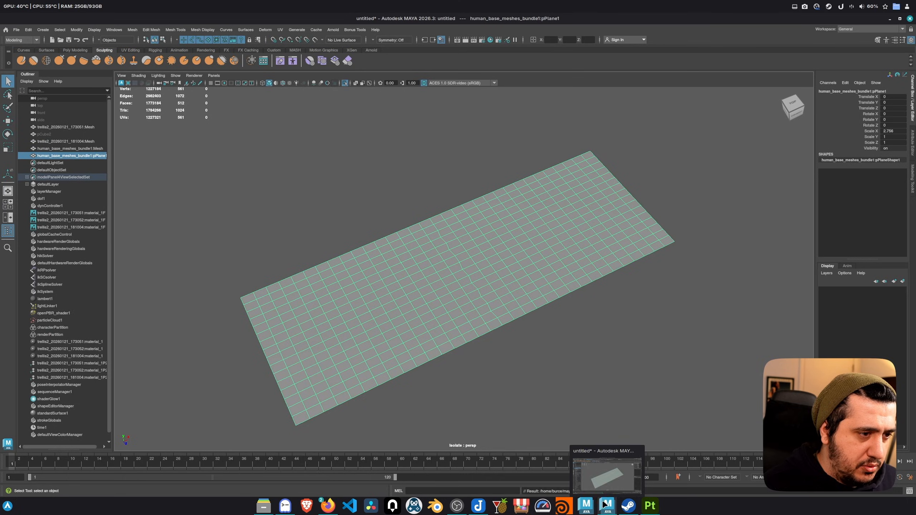
click(845, 30)
click(848, 80)
scroll(698, 255, down, 3)
right_drag(688, 234, 720, 234)
drag(573, 152, 776, 361)
shift+right_drag(685, 236, 604, 239)
shift+right_drag(712, 243, 687, 252)
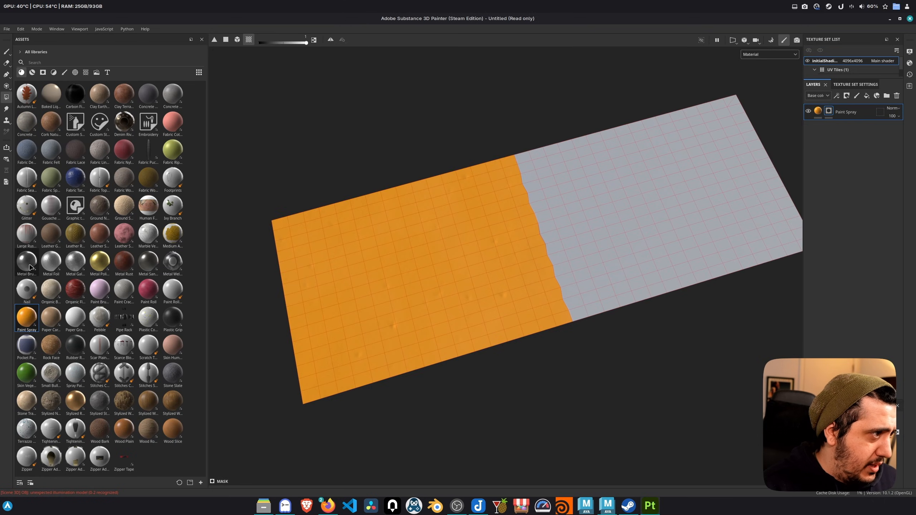
Step: Apply the Metal Brushed material to the half of the plane not covered by Paint Spray
drag(30, 267, 639, 175)
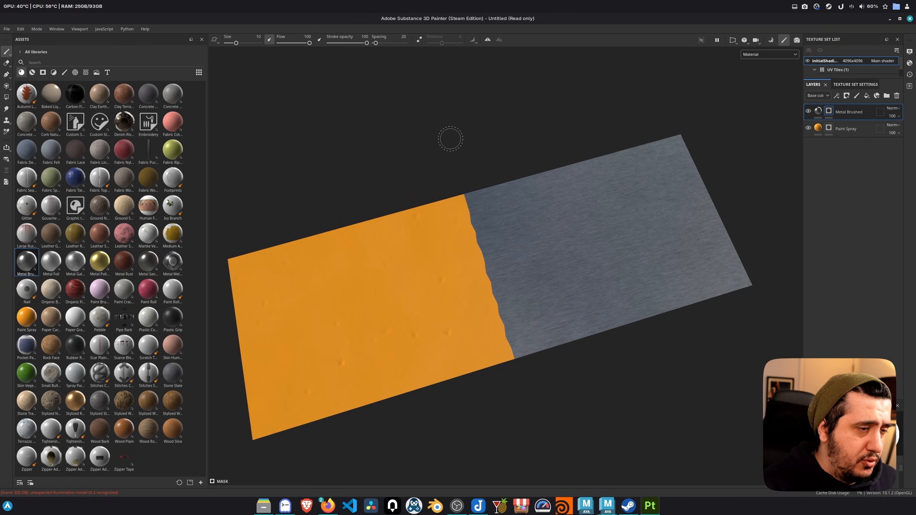
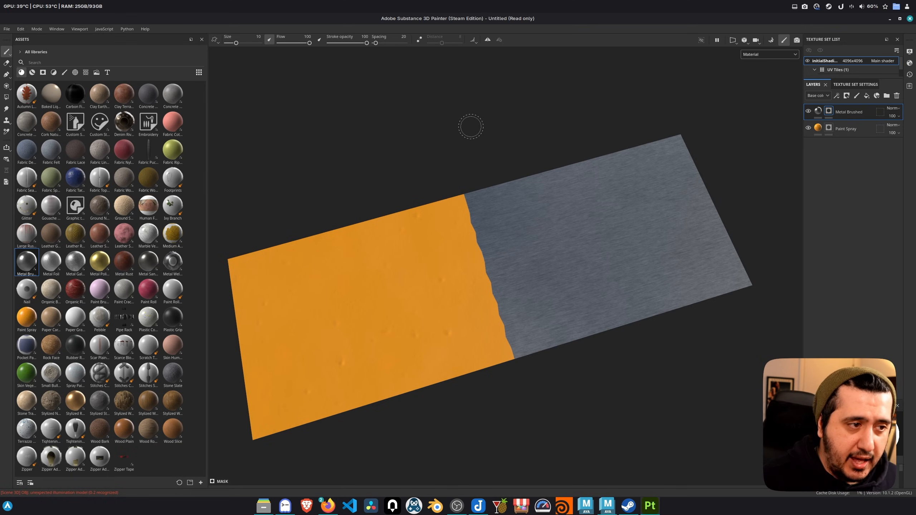
scroll(503, 258, down, 3)
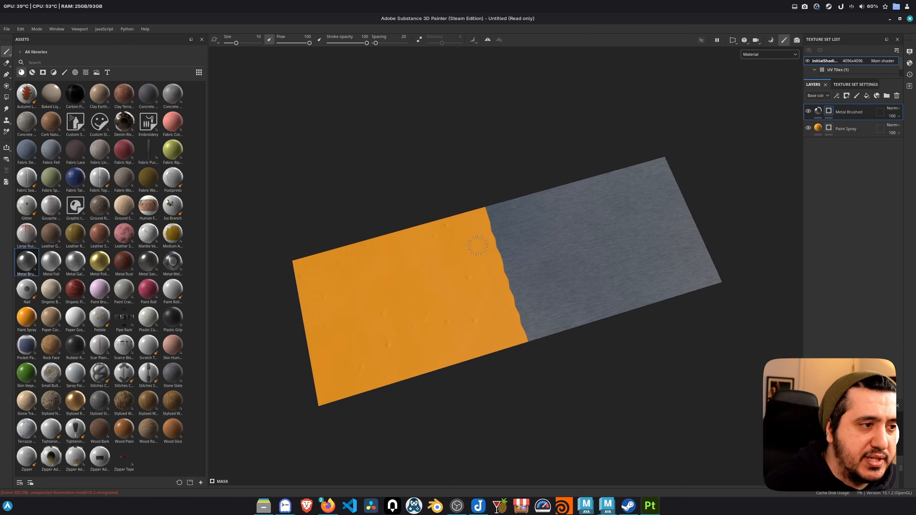
Step: Return to Maya, delete the test plane, and unhide the pCube2 object
key(alt+Tab)
key(Delete)
click(58, 134)
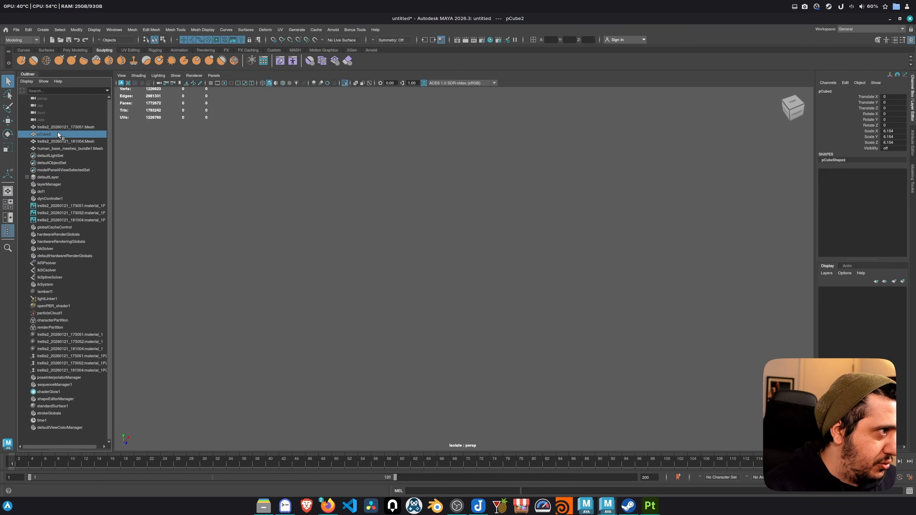
Step: Exit the isolated view and delete all the meshes in the scene
click(74, 127)
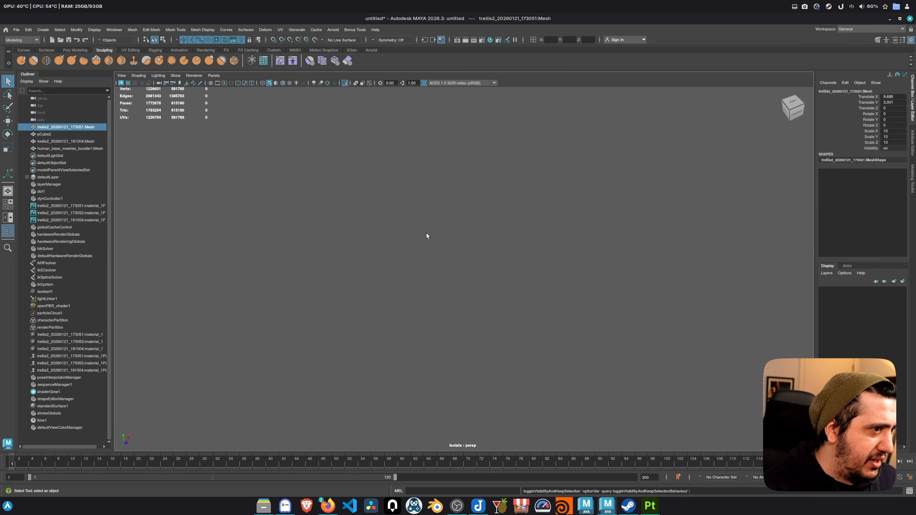
key(ctrl+1)
scroll(422, 199, down, 2)
alt+middle_drag(400, 215, 433, 166)
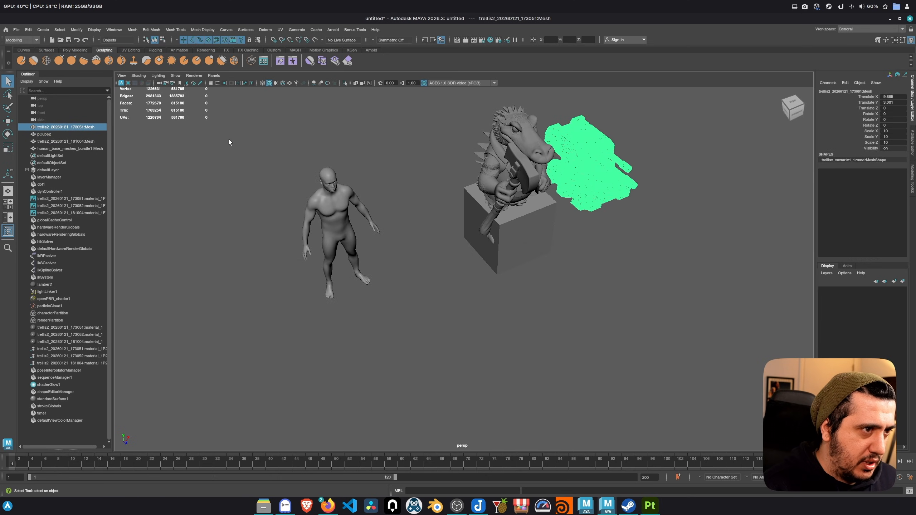
drag(228, 137, 752, 350)
key(Delete)
Step: Switch to ComfyUI in the browser, create a new workflow, and add a Load Image node
click(328, 507)
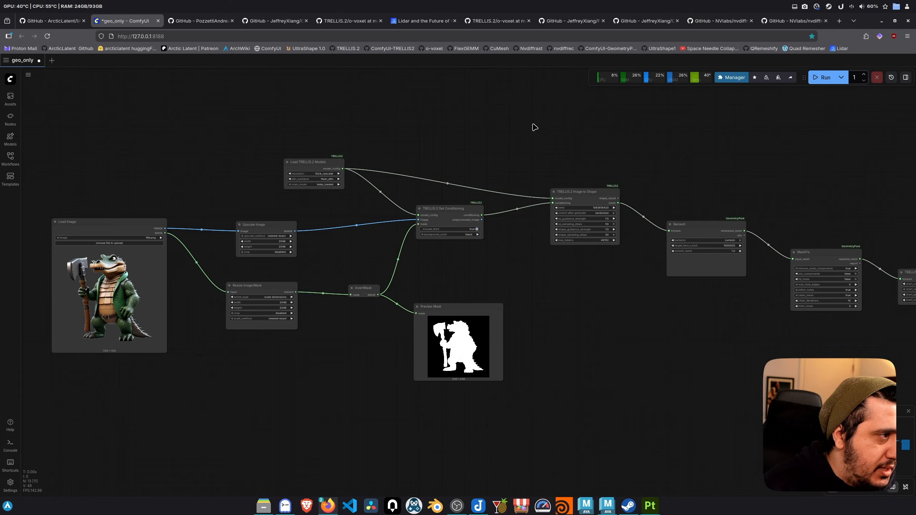
click(52, 61)
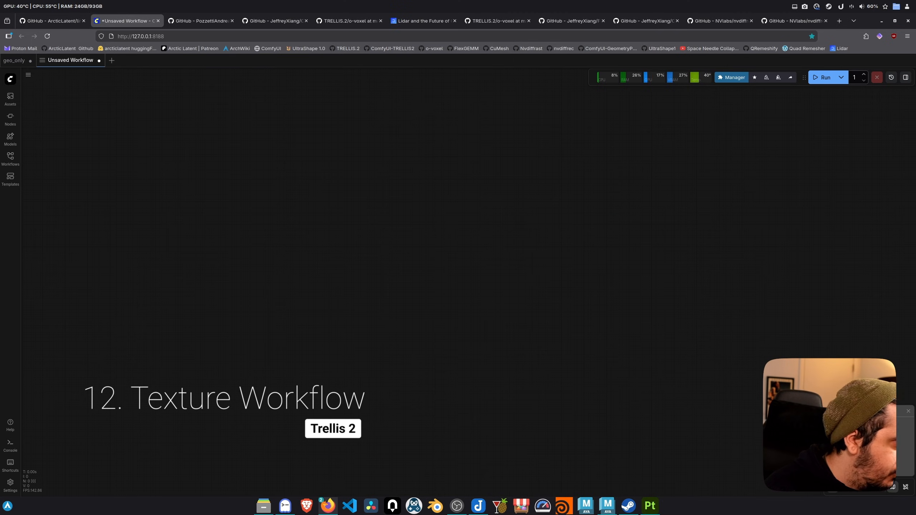
text(load)
click(452, 193)
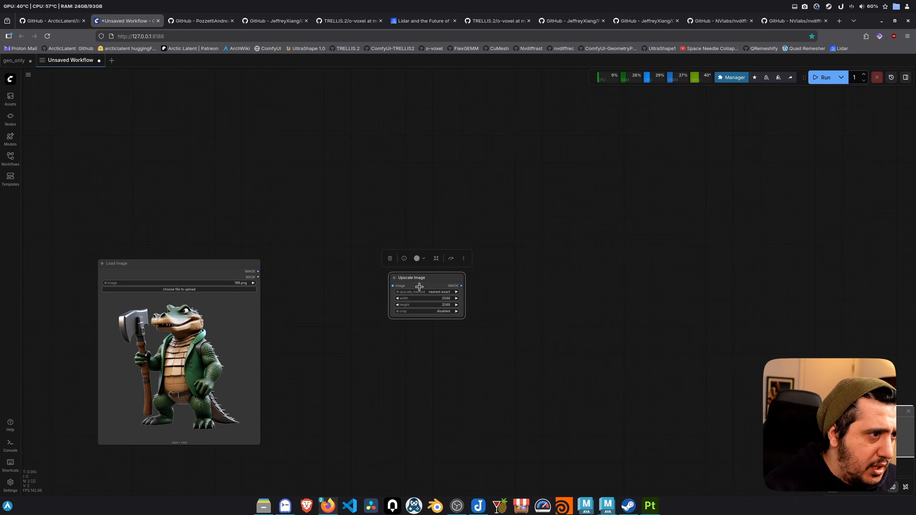
Step: Connect the loaded image to a 2048 by 2048 Upscale Image node and its mask to a 2048 by 2048 Resize Image/Mask node
drag(411, 271, 251, 272)
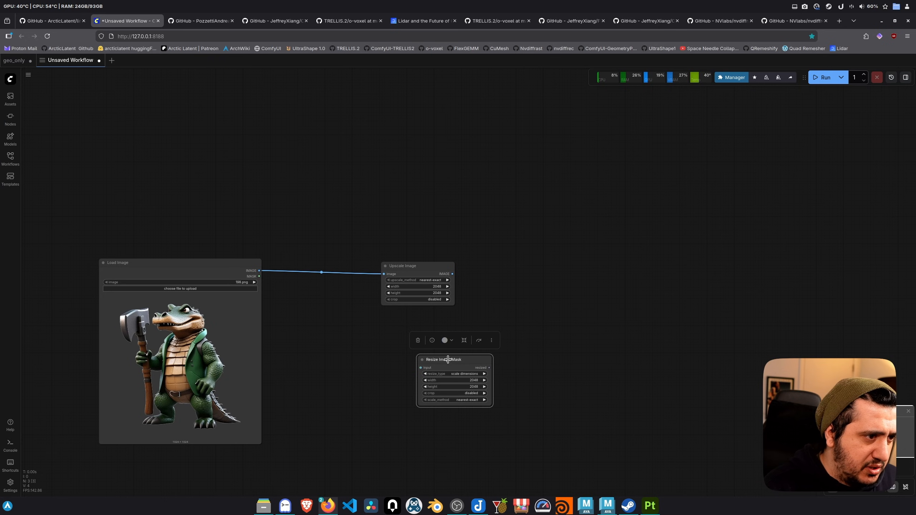
drag(448, 360, 248, 263)
Step: Add an InvertMask node and feed it the resized mask from the Resize Image/Mask node
scroll(303, 337, up, 2)
drag(557, 311, 462, 285)
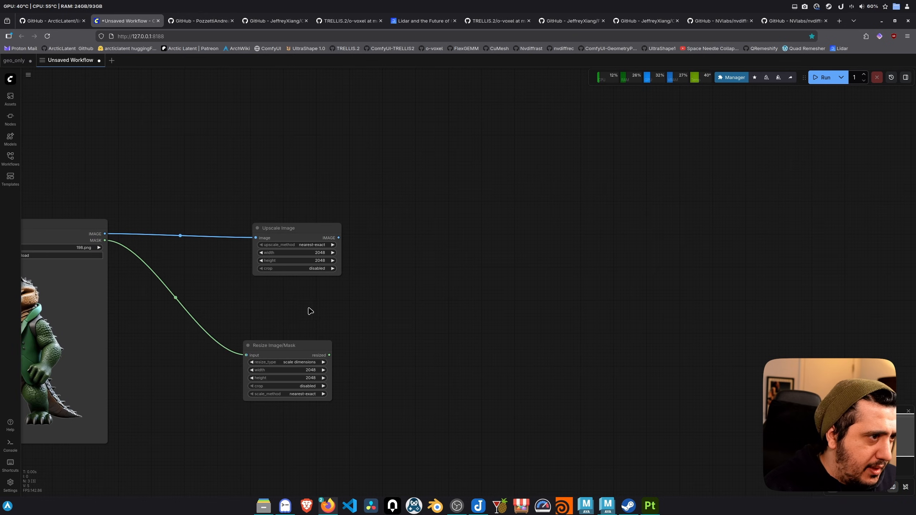
key(ctrl+v)
drag(446, 304, 330, 355)
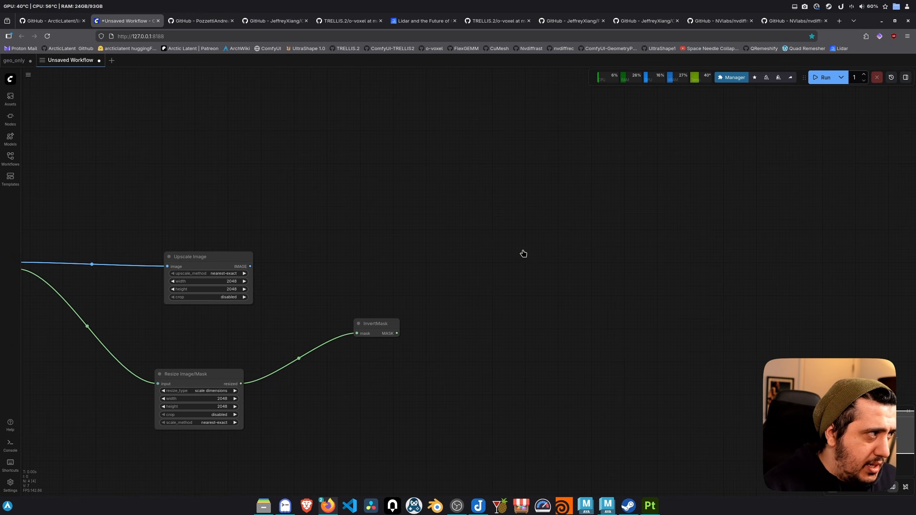
Step: Add the TRELLIS.2 Get Conditioning and Load TRELLIS.2 Models nodes beyond the InvertMask node
double_click(524, 254)
key(Escape)
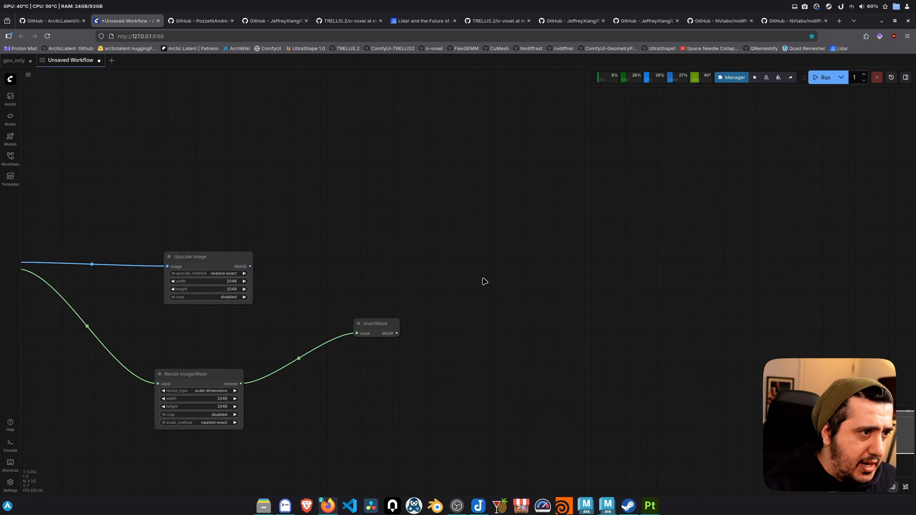
key(ctrl+v)
drag(570, 287, 504, 271)
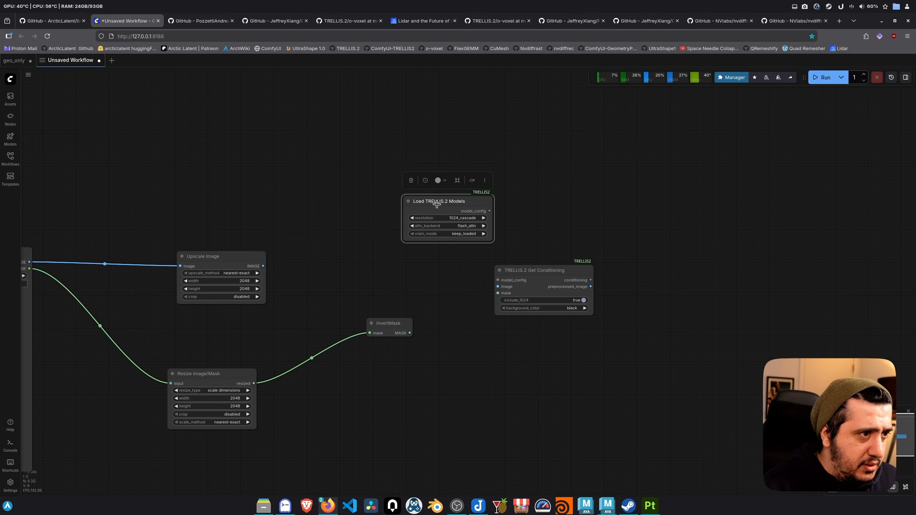
Step: Connect the TRELLIS.2 model configuration, the upscaled image and the inverted mask to the matching inputs of the TRELLIS.2 Get Conditioning node
drag(438, 205, 360, 202)
drag(498, 280, 411, 209)
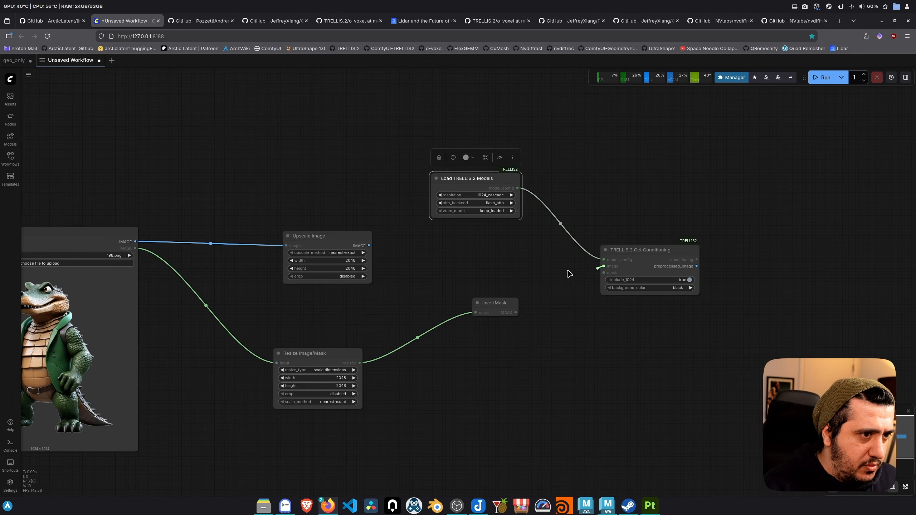
drag(603, 266, 369, 246)
drag(534, 271, 441, 250)
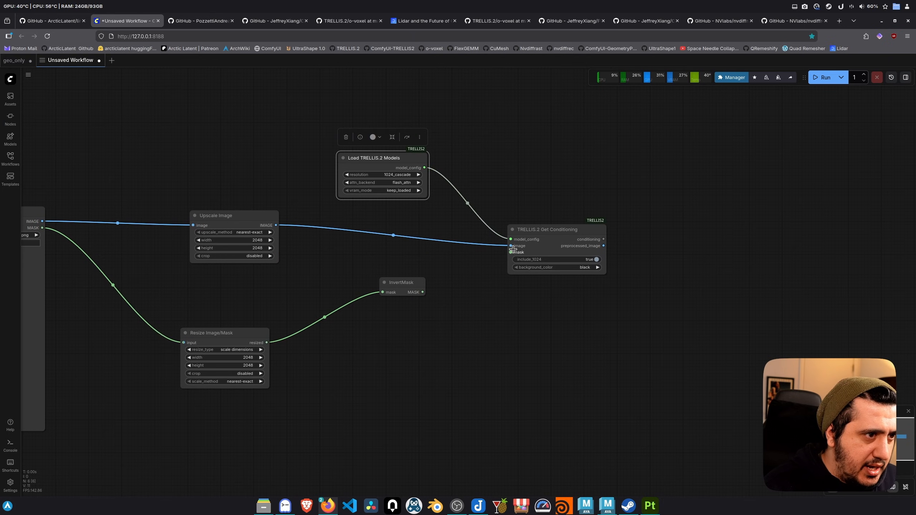
drag(511, 252, 422, 283)
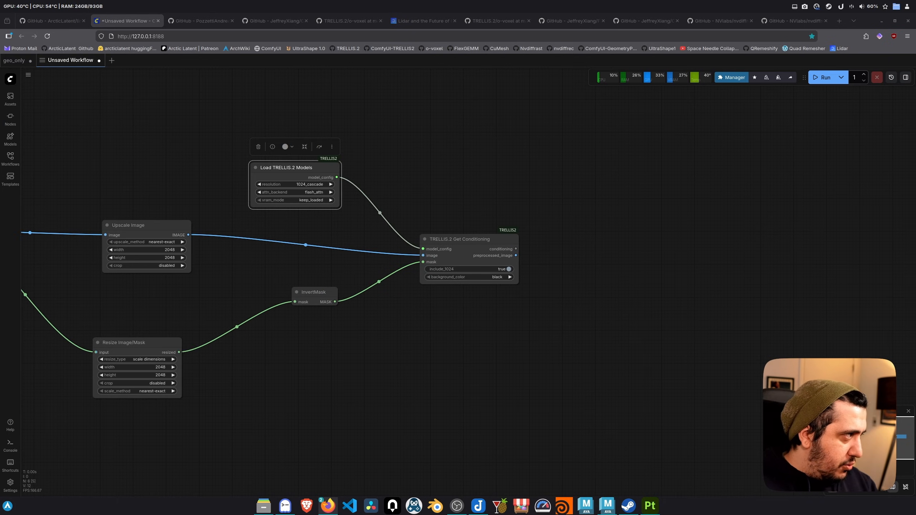
Step: Add a TRELLIS.2 Image to Shape node and feed it the model configuration and the conditioning output
click(596, 277)
key(ctrl+v)
drag(628, 272, 614, 228)
drag(588, 235, 336, 178)
drag(588, 242, 517, 243)
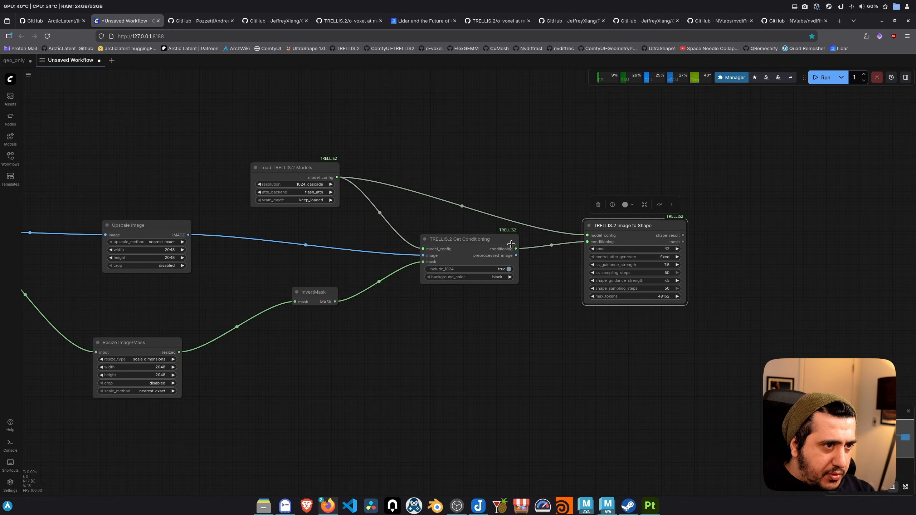
Step: Add a TRELLIS.2 Shape to Textured Mesh node beyond the Image to Shape node
drag(618, 358, 312, 372)
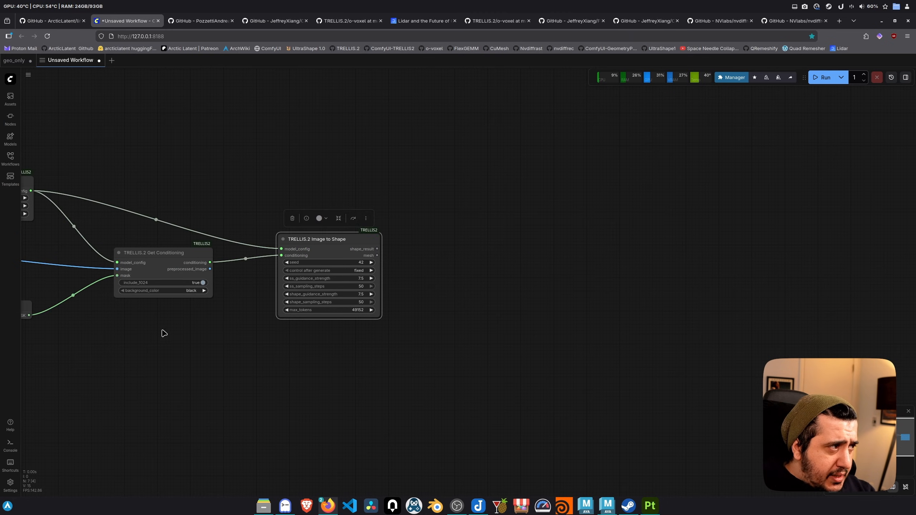
double_click(497, 300)
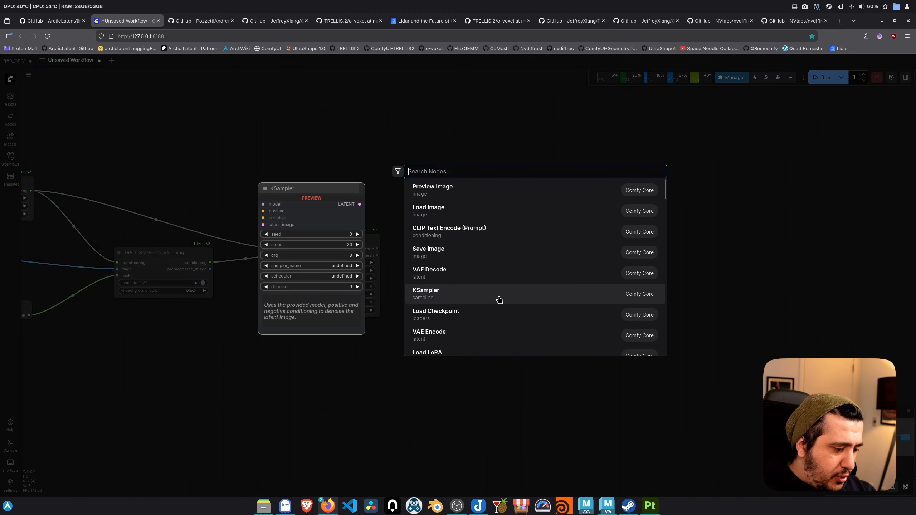
text(textured mesh)
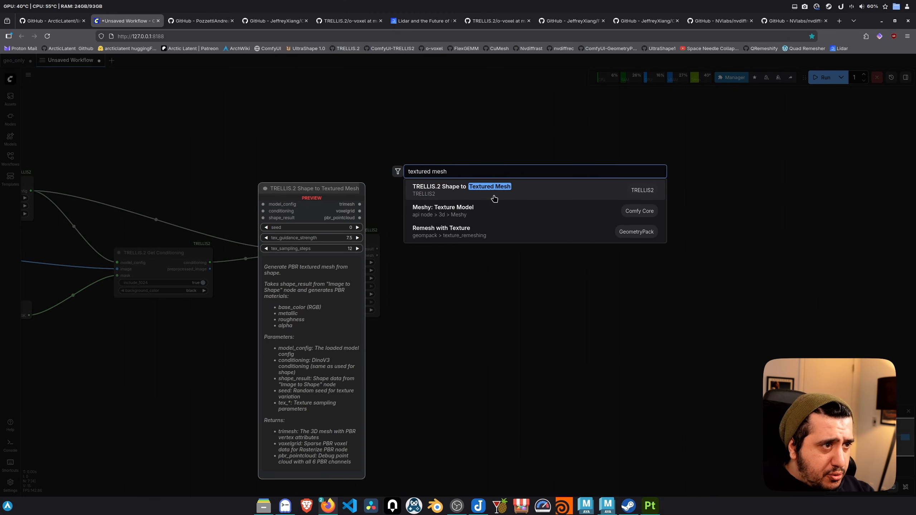
click(494, 197)
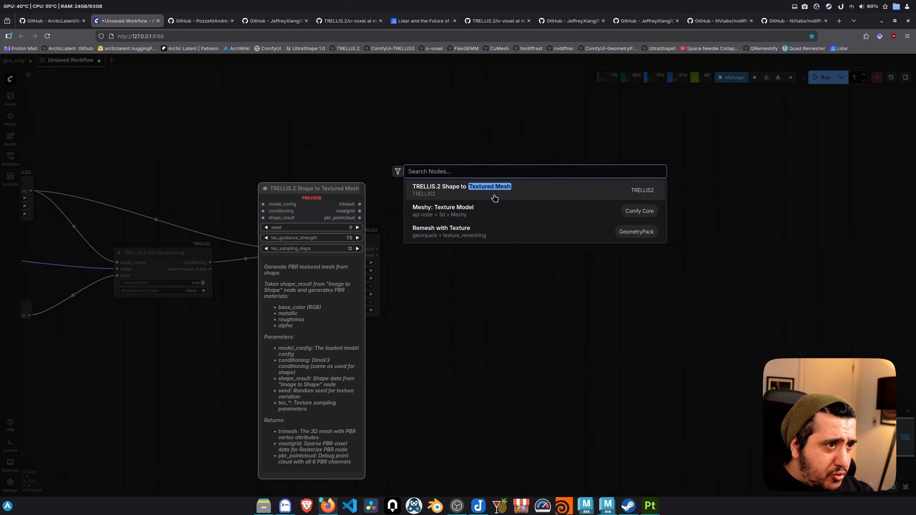
scroll(469, 297, up, 4)
drag(568, 290, 468, 236)
Step: Set the Shape to Textured Mesh seed to 40, control after generate to fixed, and tex_sampling_steps to 50
click(523, 281)
text(4)
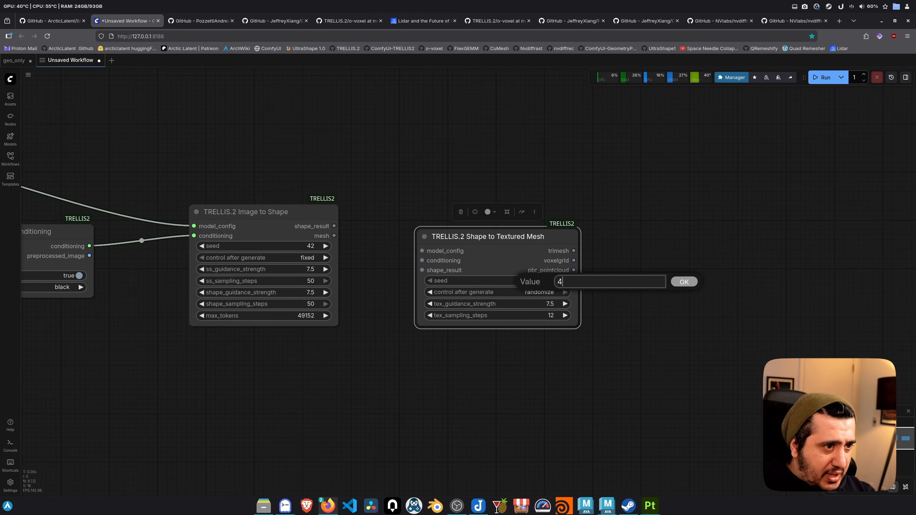
text(0)
key(Return)
click(537, 293)
click(548, 294)
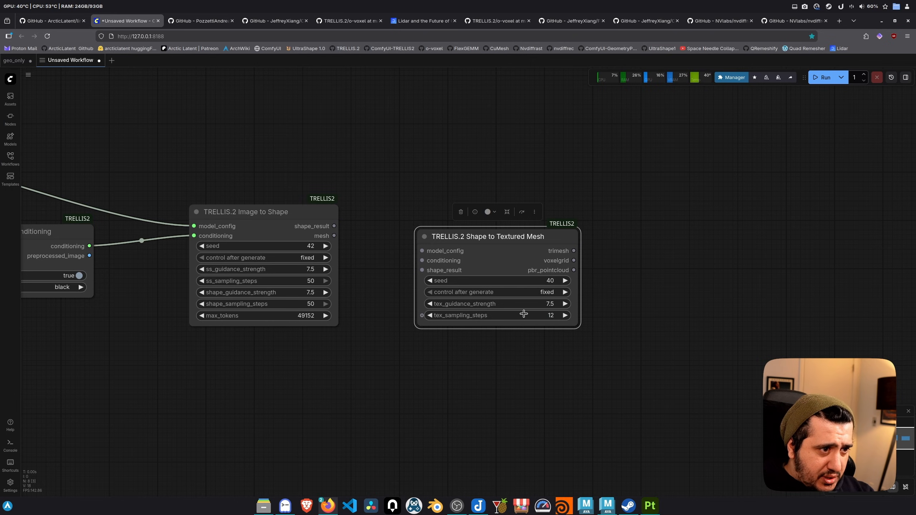
click(550, 316)
text(50)
key(Return)
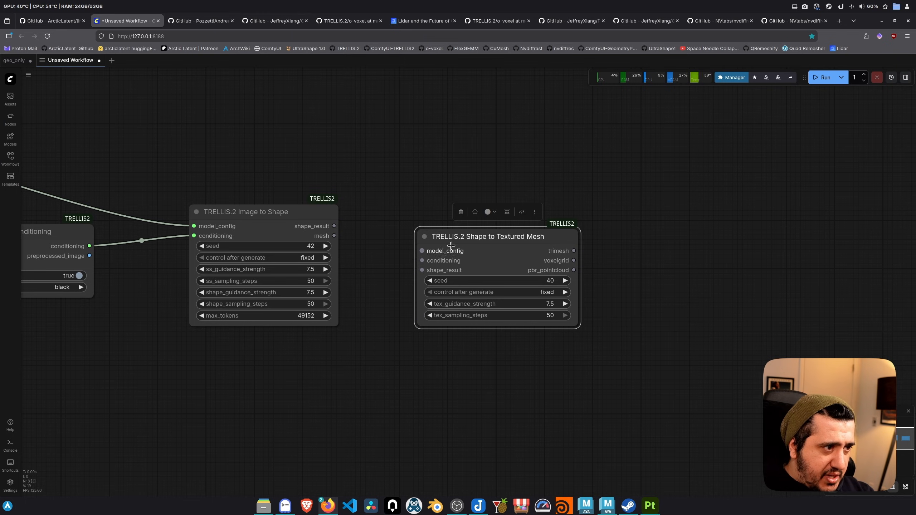
Step: Feed the model configuration, conditioning and shape result into the Shape to Textured Mesh node, moving the Image to Shape node lower for clearer wiring
drag(417, 158, 554, 178)
scroll(613, 160, down, 2)
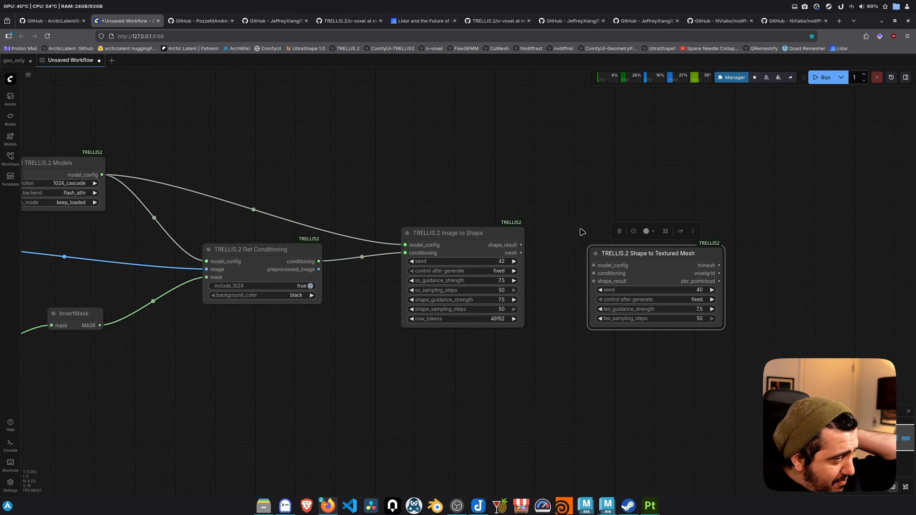
drag(594, 265, 102, 175)
drag(495, 232, 506, 332)
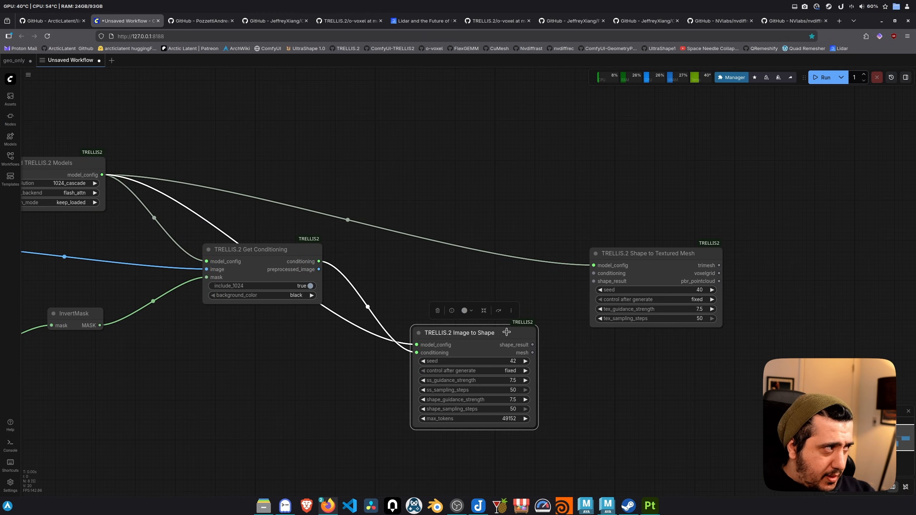
click(661, 377)
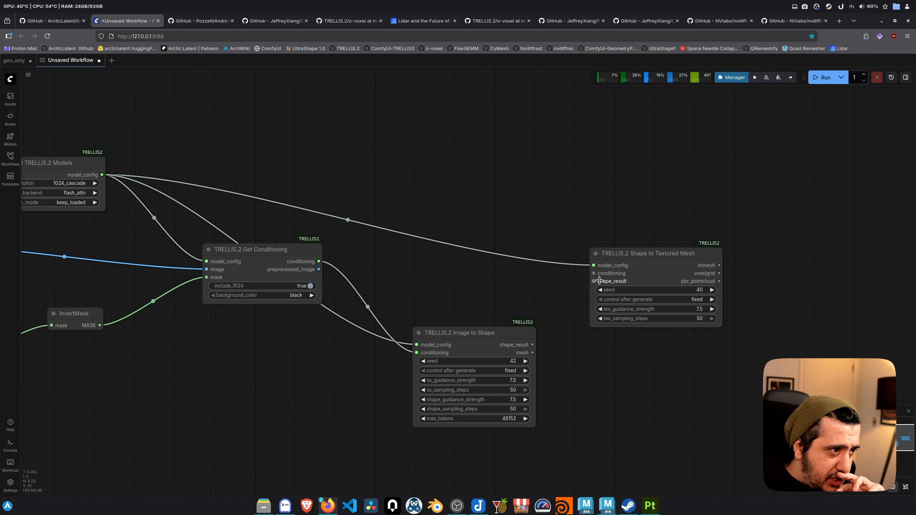
drag(594, 273, 320, 262)
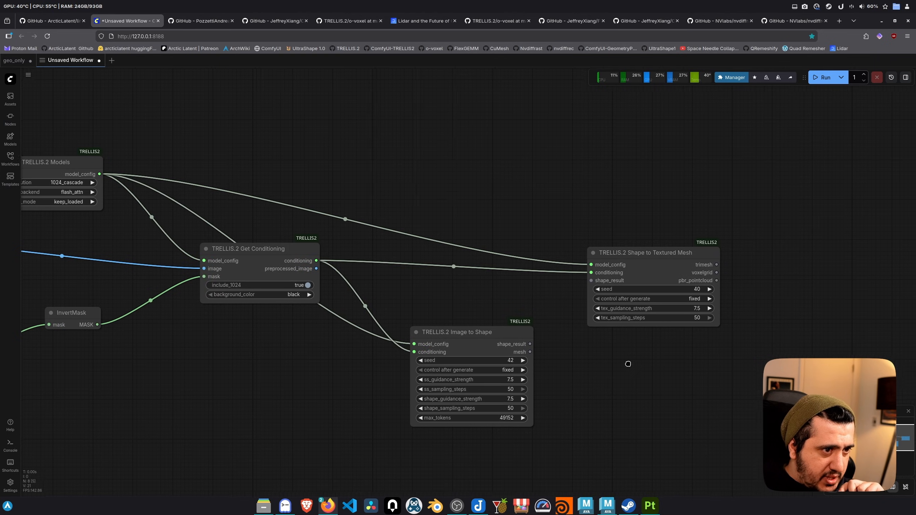
drag(639, 366, 569, 352)
drag(464, 331, 526, 267)
drag(605, 415, 406, 420)
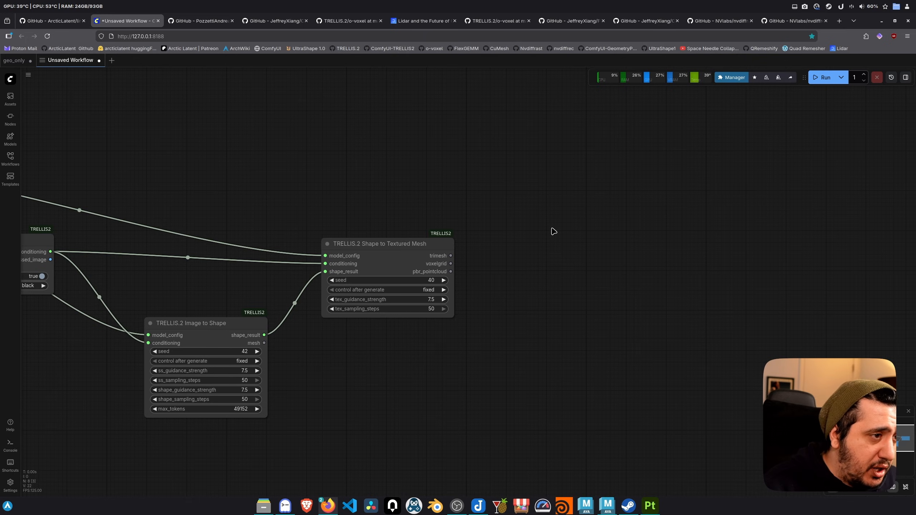
Step: Add a TRELLIS.2 Export GLB node and connect its trimesh and voxelgrid inputs to the Shape to Textured Mesh outputs
drag(554, 231, 501, 225)
drag(479, 266, 433, 264)
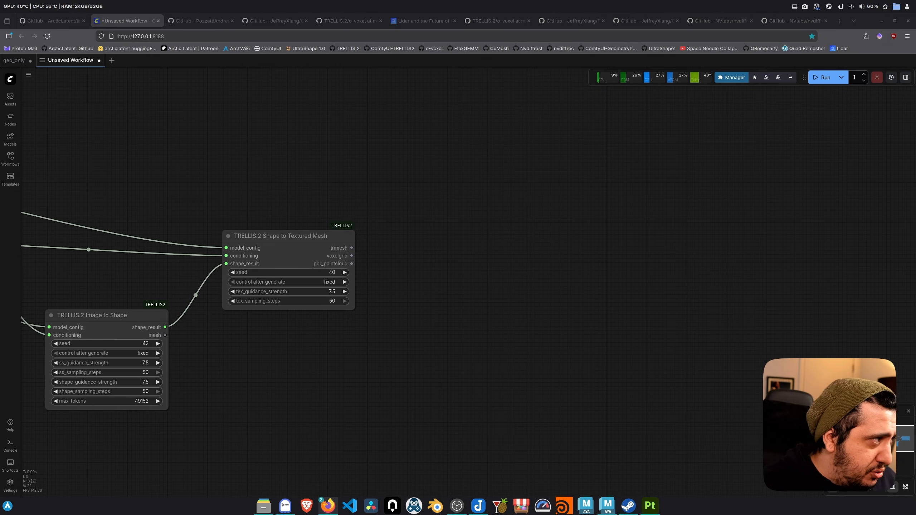
click(587, 389)
key(ctrl+v)
drag(688, 352, 540, 267)
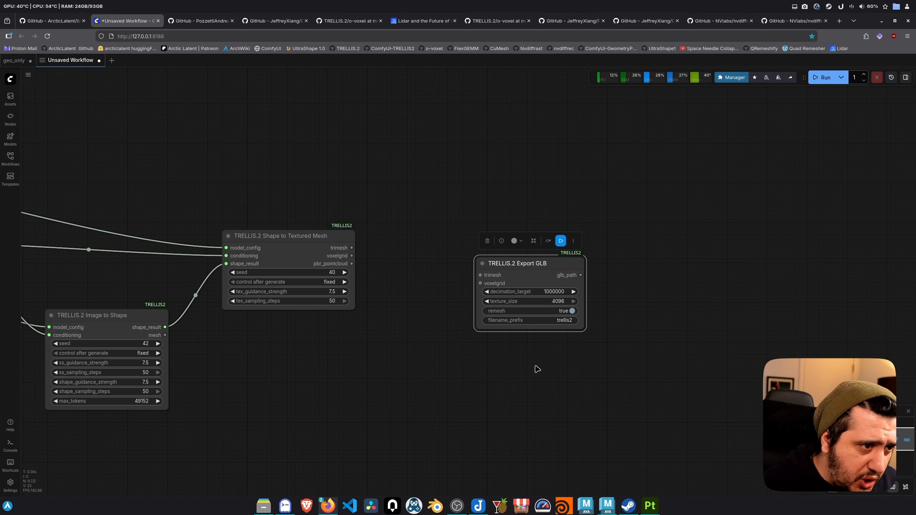
drag(314, 379, 440, 367)
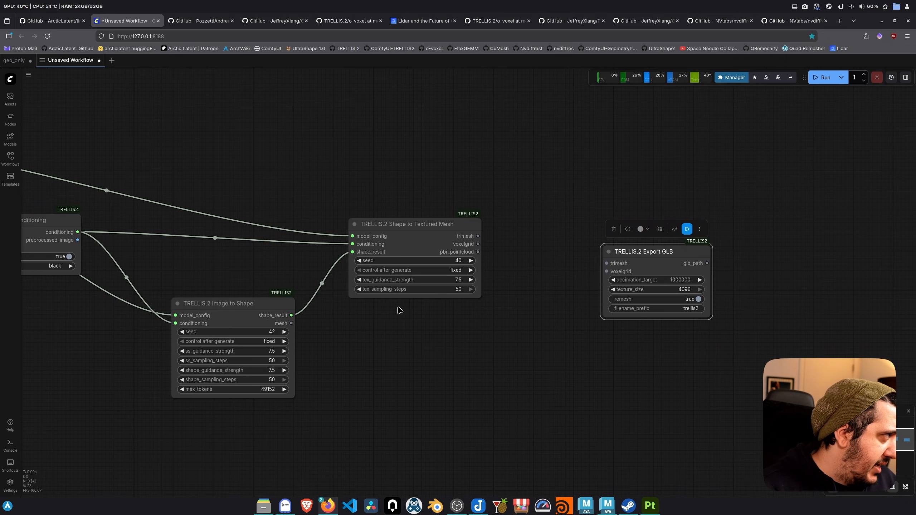
drag(500, 372, 549, 364)
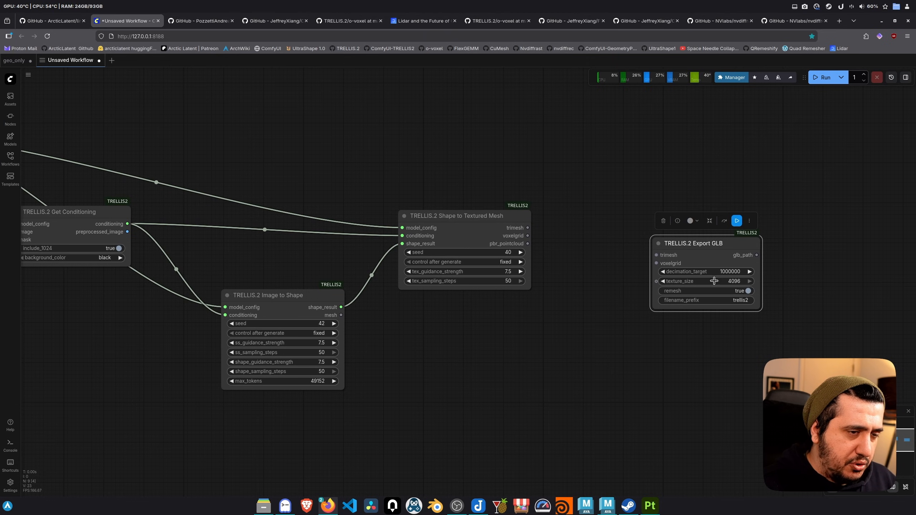
scroll(651, 330, up, 1)
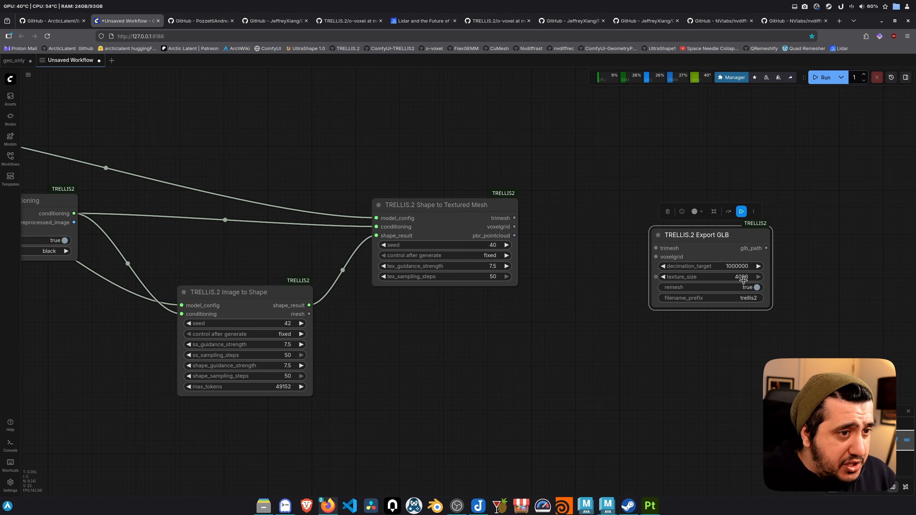
drag(589, 296, 557, 310)
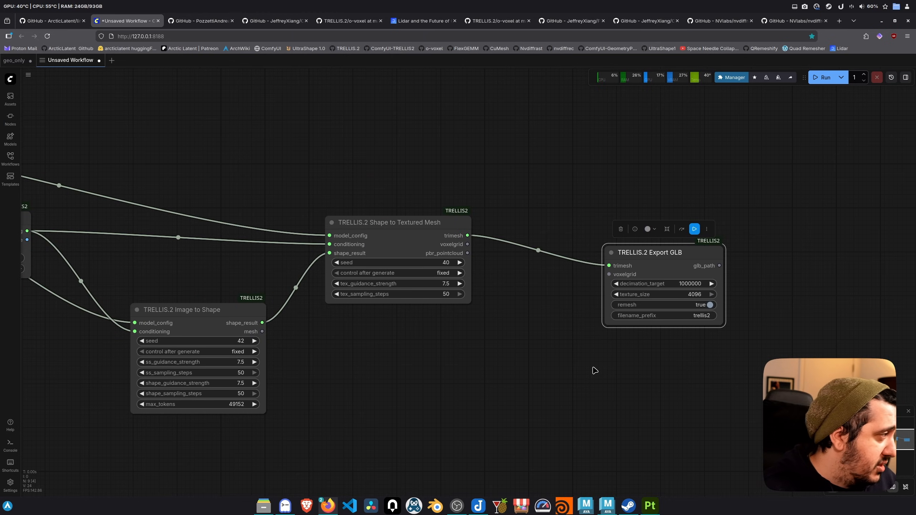
drag(609, 274, 467, 244)
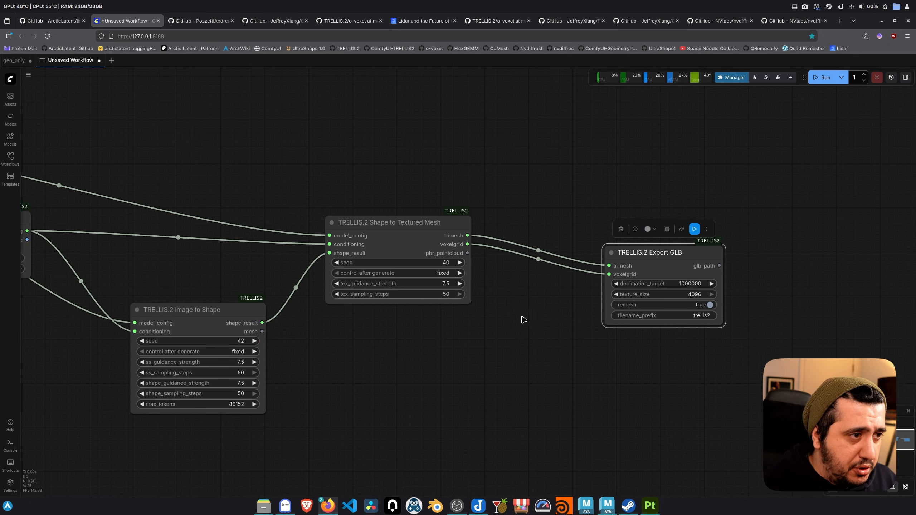
drag(518, 315, 492, 306)
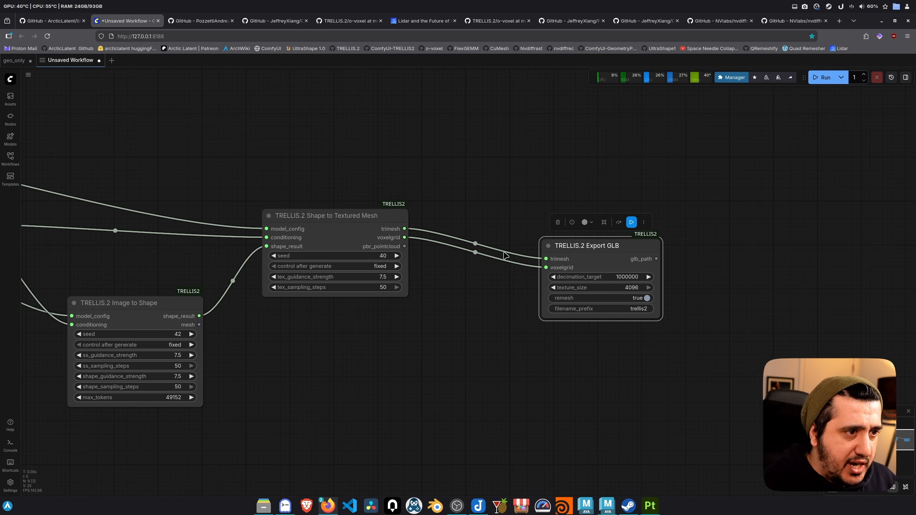
Step: Add a Preview 3D & Animation node fed by the exported GLB path and enlarge its preview area
drag(273, 352, 153, 345)
drag(599, 371, 457, 378)
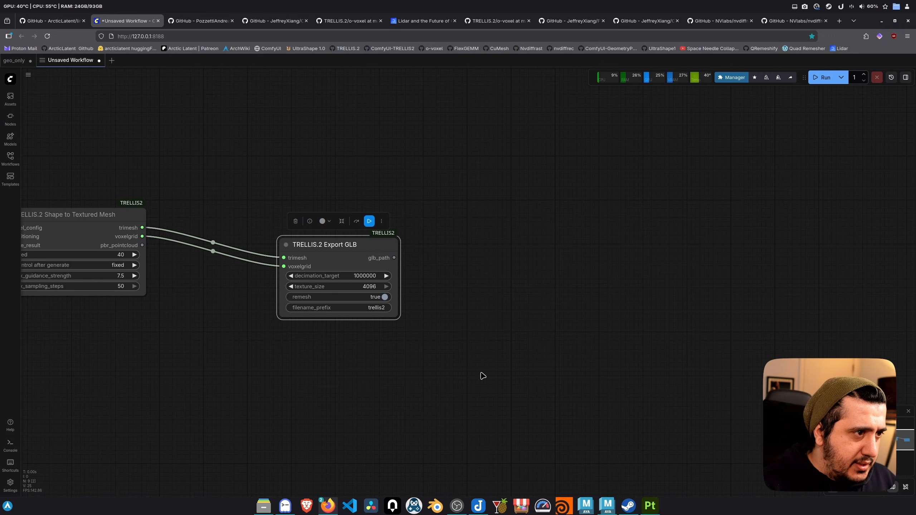
double_click(531, 263)
text(preview 3d)
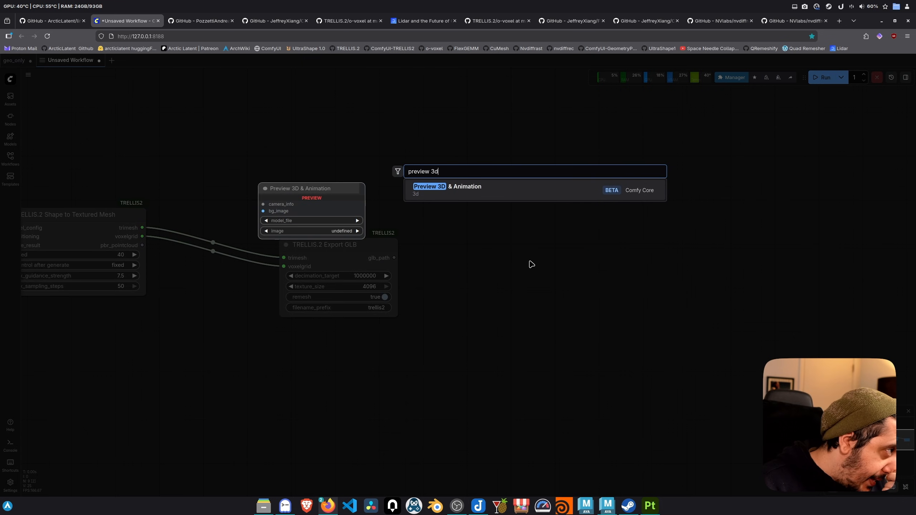
click(446, 188)
click(650, 257)
drag(26, 373, 630, 370)
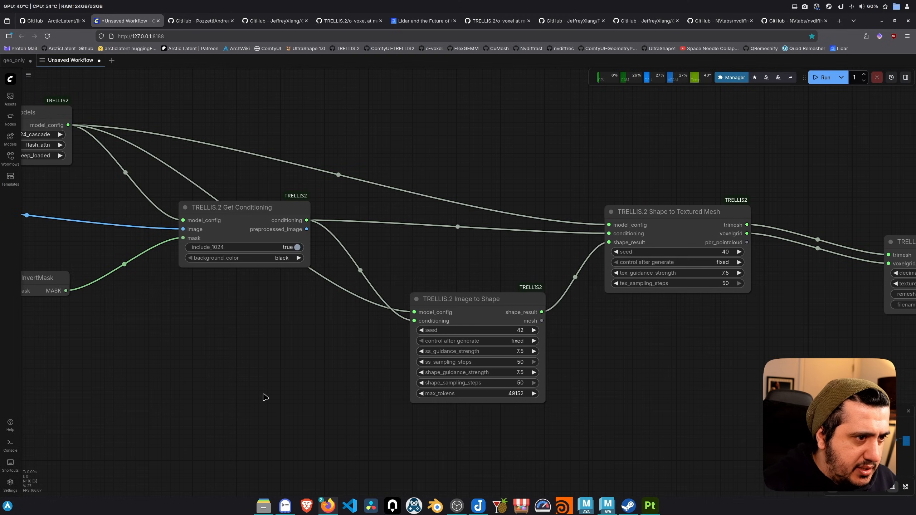
drag(202, 407, 832, 424)
scroll(680, 411, down, 3)
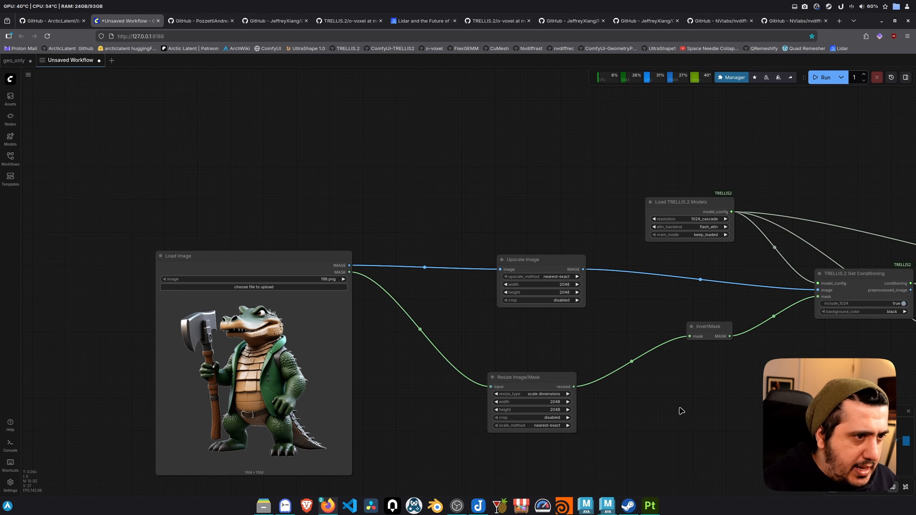
drag(761, 412, 301, 358)
drag(740, 379, 202, 346)
drag(654, 356, 764, 433)
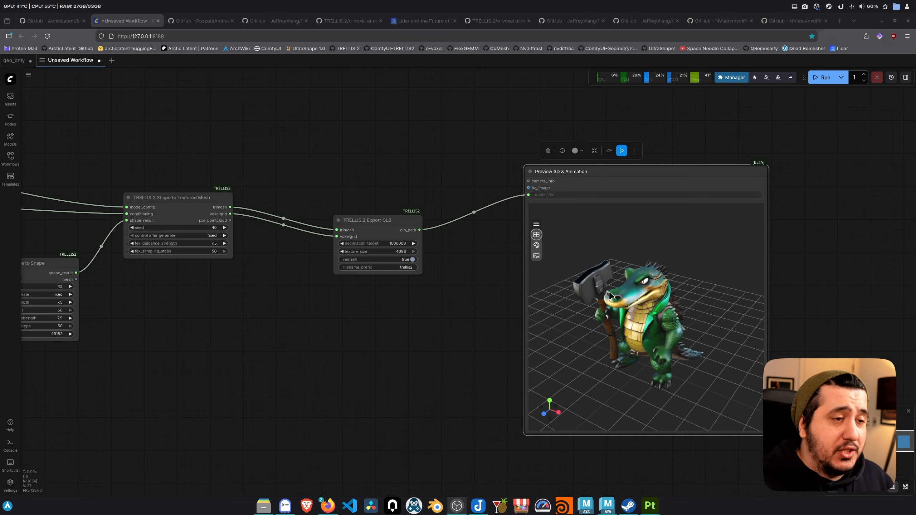
Step: Inspect the textured crocodile from several angles in the 3D preview and review the node chain that produces it
drag(631, 307, 648, 286)
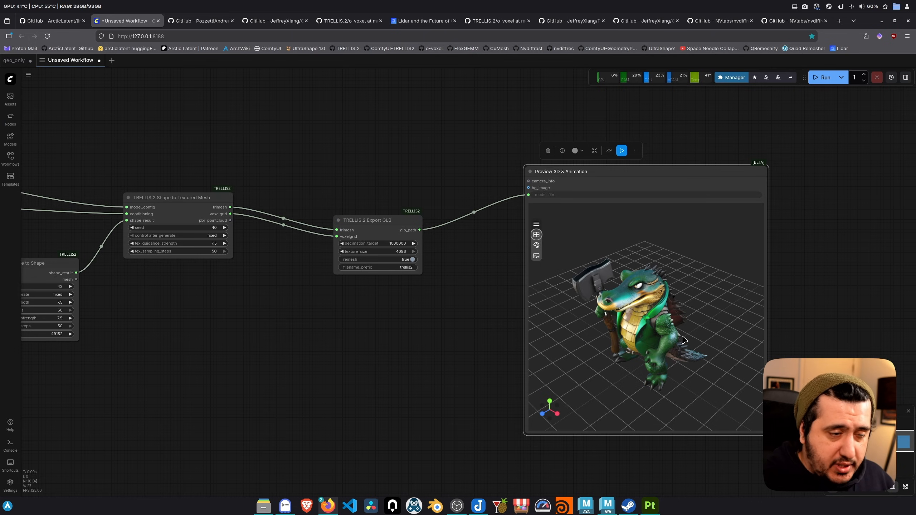
drag(679, 347, 648, 342)
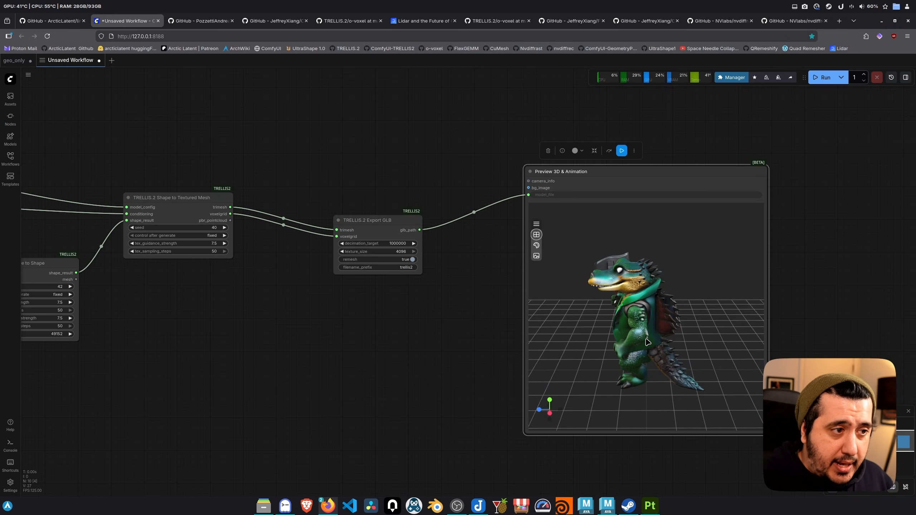
drag(211, 384, 609, 382)
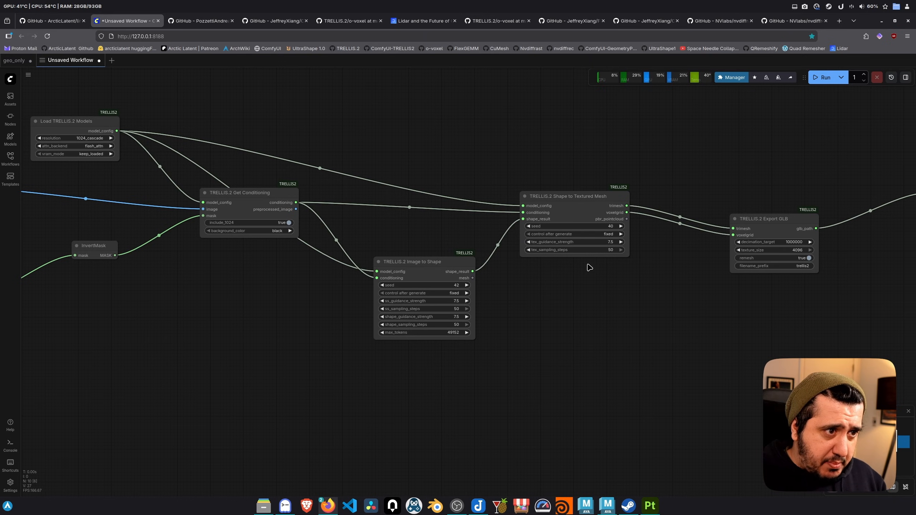
drag(621, 287, 545, 310)
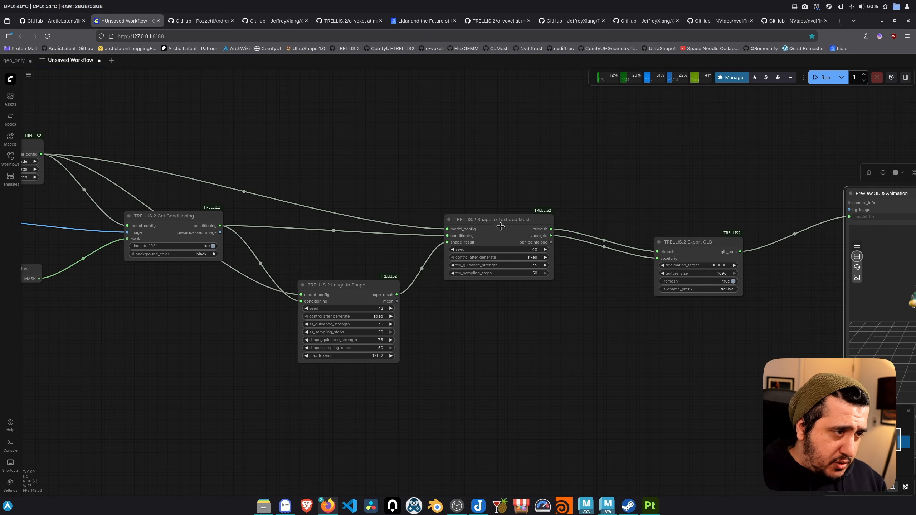
drag(679, 318, 494, 296)
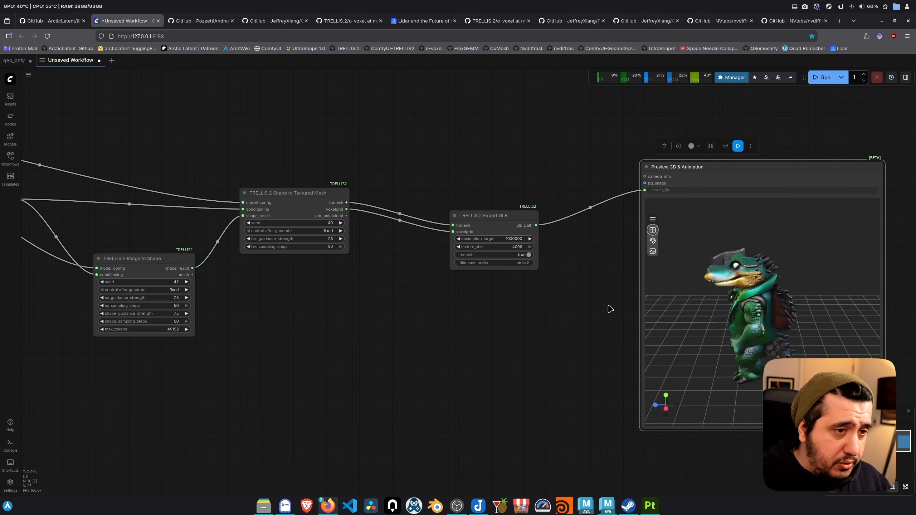
drag(615, 301, 514, 282)
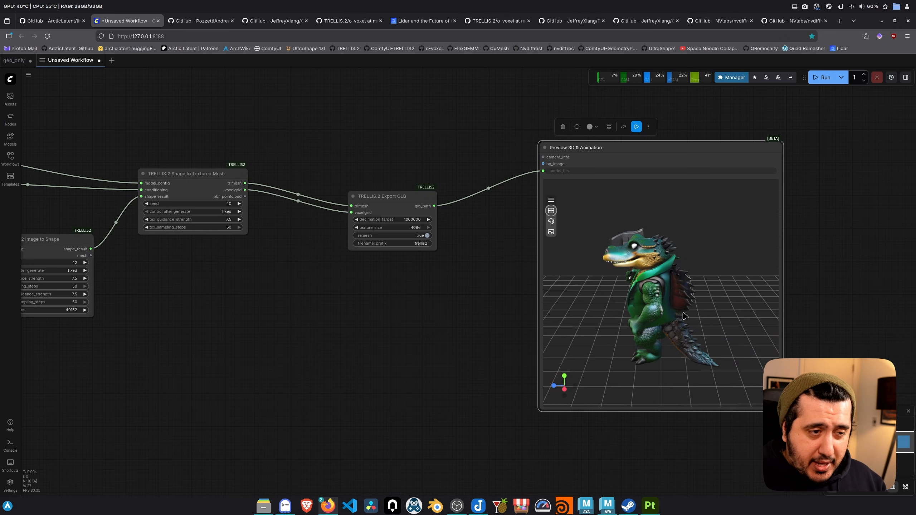
Step: Examine the crocodile's back, sides, face and axe once more by rotating the model in the 3D preview
drag(687, 315, 622, 316)
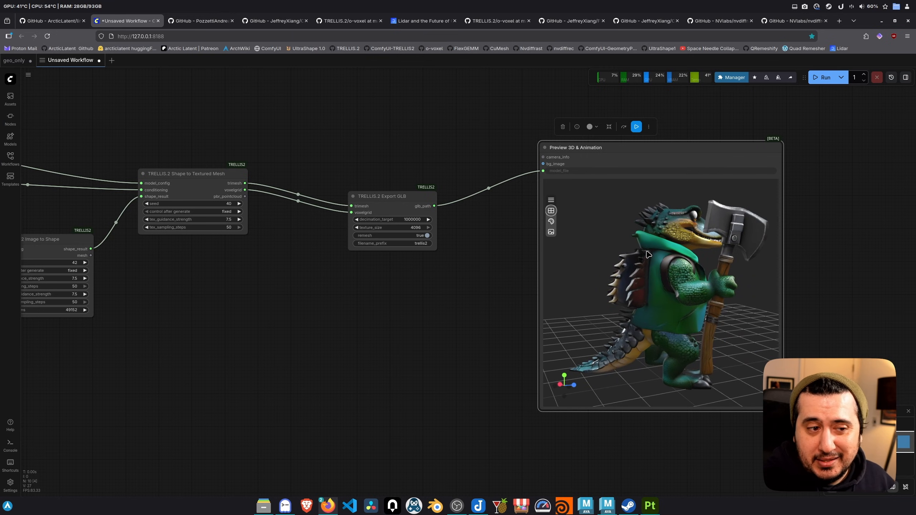
drag(647, 255, 767, 314)
drag(746, 285, 668, 289)
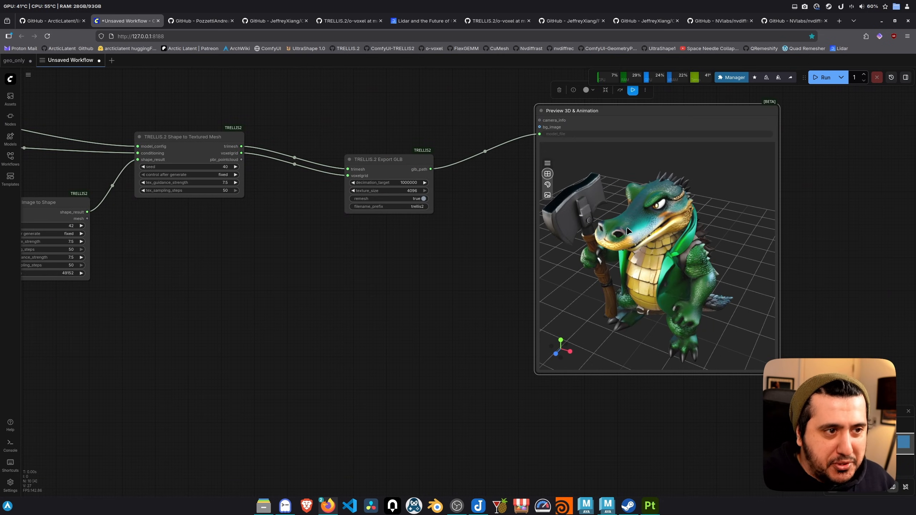
drag(628, 231, 589, 245)
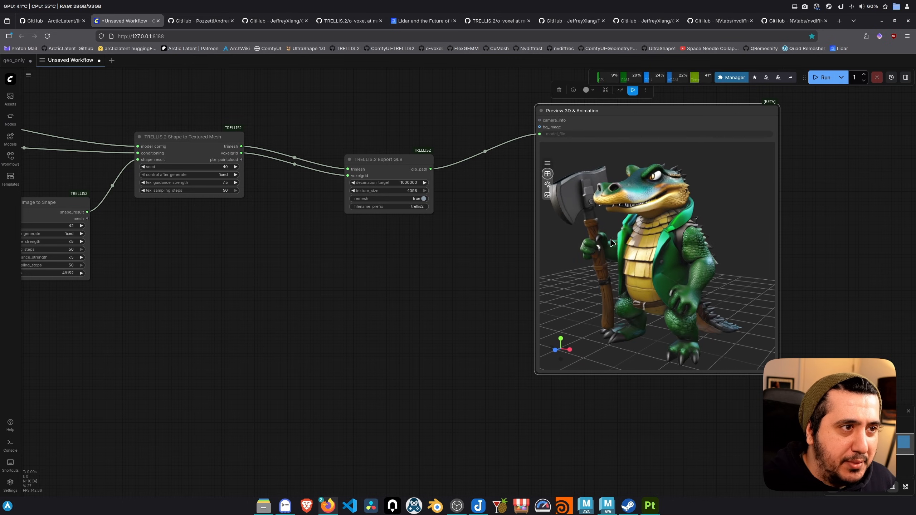
drag(706, 212, 519, 220)
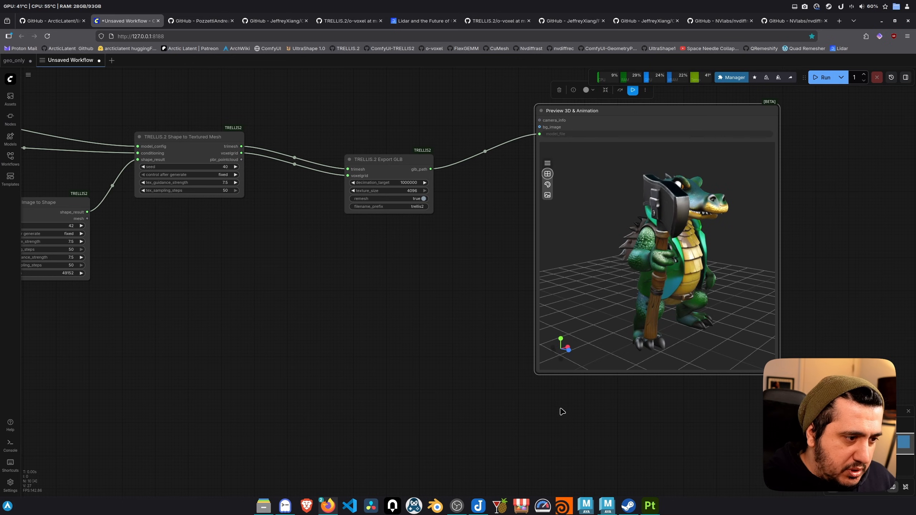
Step: Switch to Blender and import trellis2_20260121_184103.glb from the comfyTrellis2 output folder using the default glTF 2.0 options
click(437, 506)
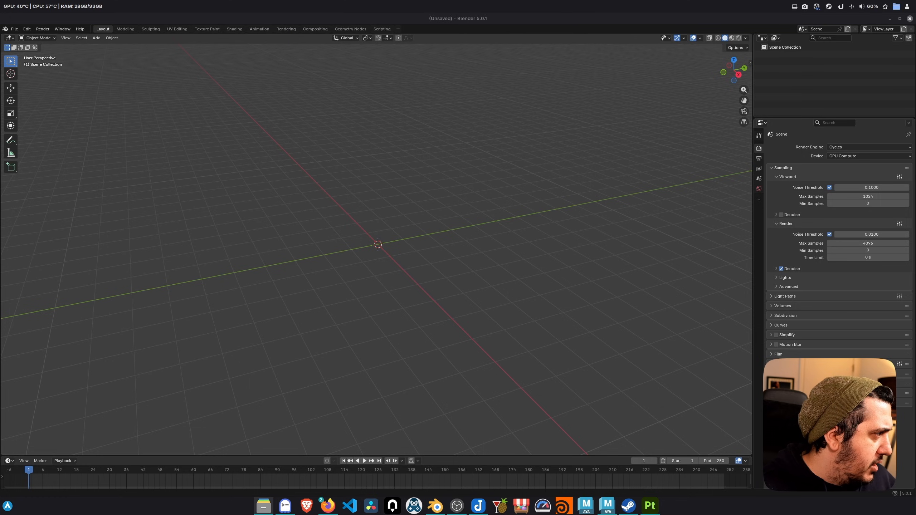
drag(351, 226, 430, 184)
click(511, 252)
drag(504, 252, 645, 177)
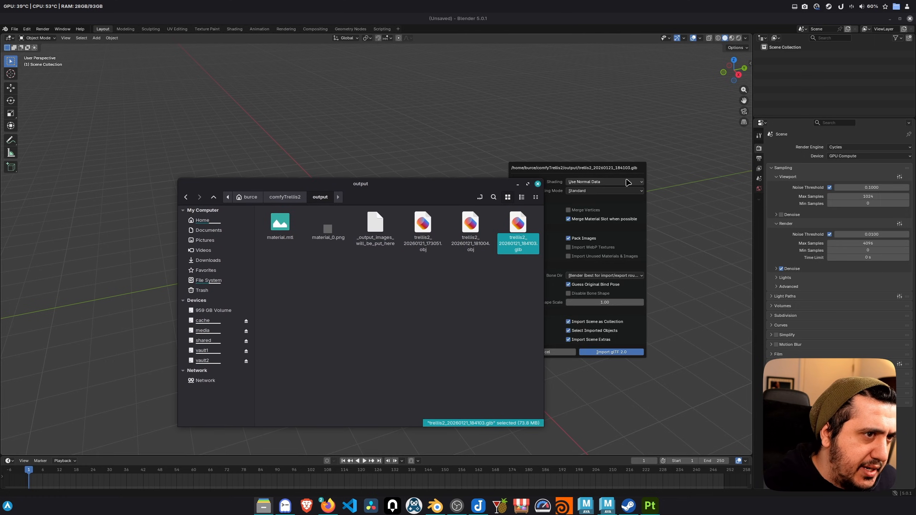
click(601, 357)
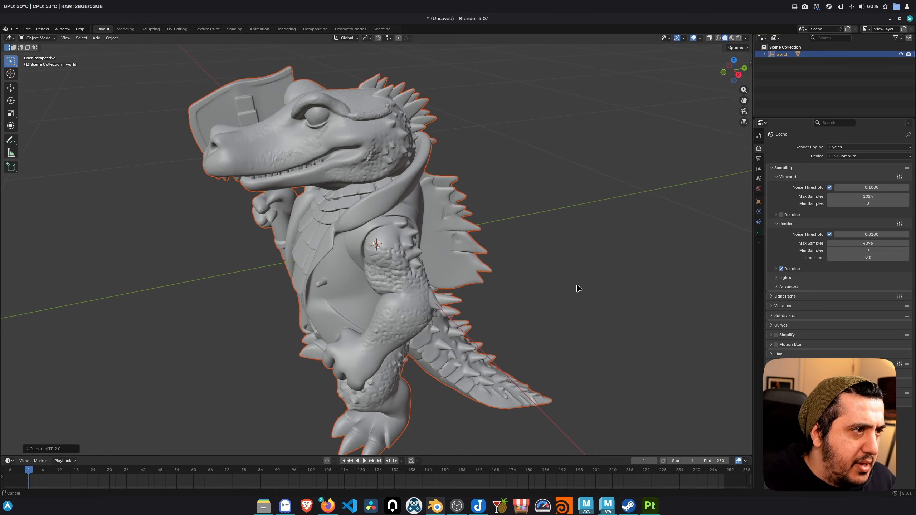
Step: Set the viewport to material preview shading and check the imported crocodile's textures from several angles
scroll(573, 286, down, 3)
click(732, 38)
middle_drag(534, 201, 529, 221)
scroll(535, 188, up, 5)
middle_drag(542, 154, 514, 171)
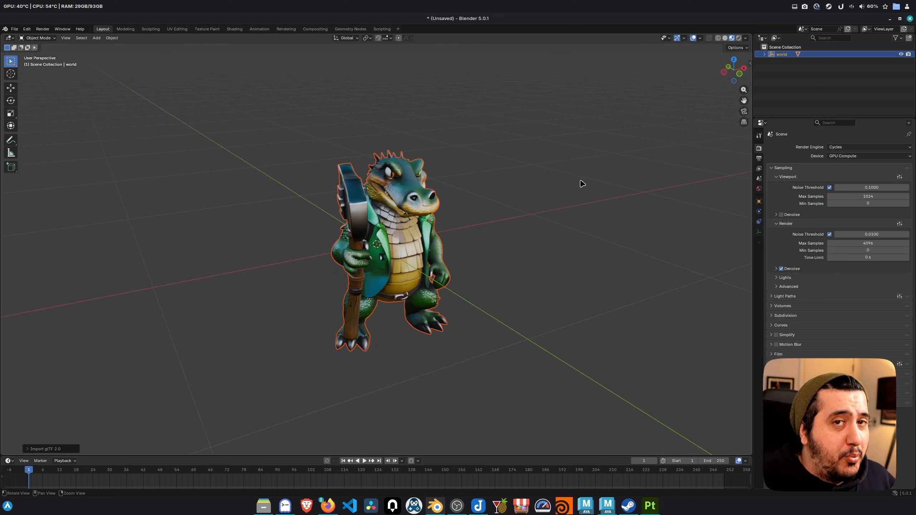
middle_drag(581, 184, 474, 219)
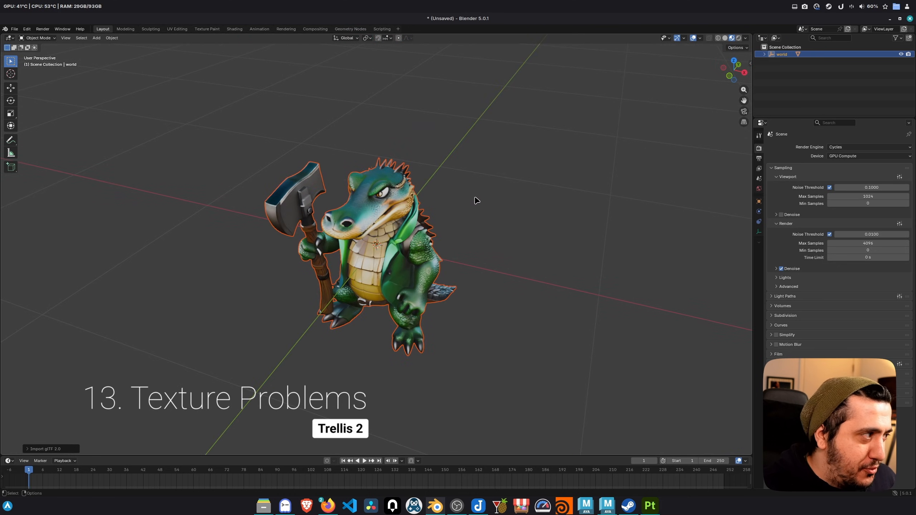
Step: Open the Shading workspace, enlarge the node and image editor areas, and select the crocodile mesh to load its material nodes
click(235, 29)
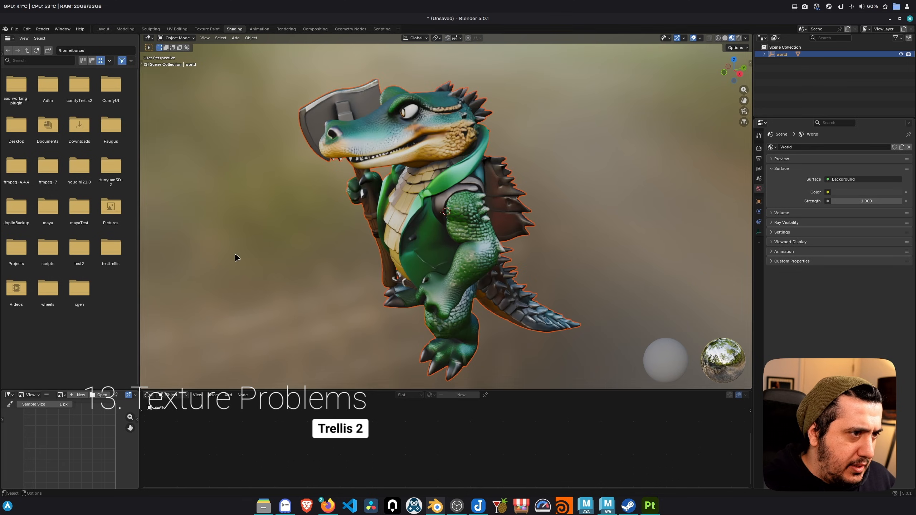
drag(141, 253, 323, 252)
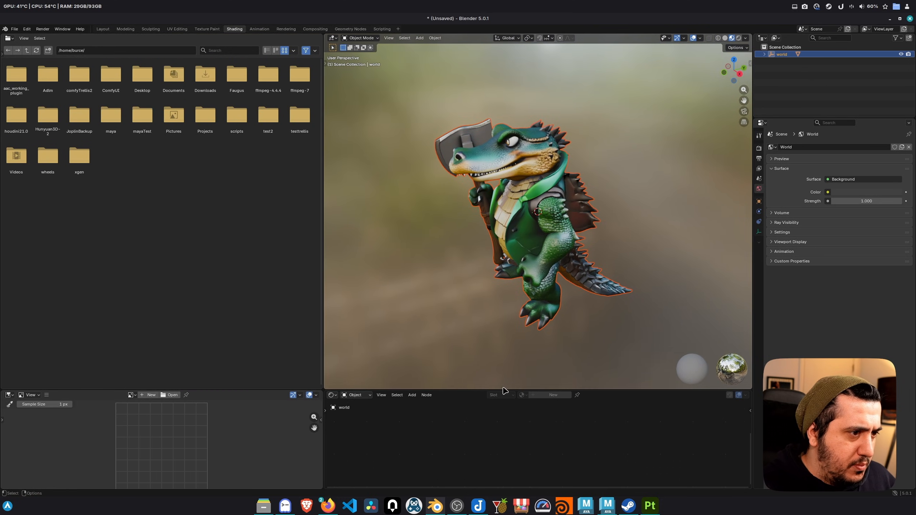
drag(508, 390, 509, 262)
drag(324, 216, 271, 216)
click(505, 173)
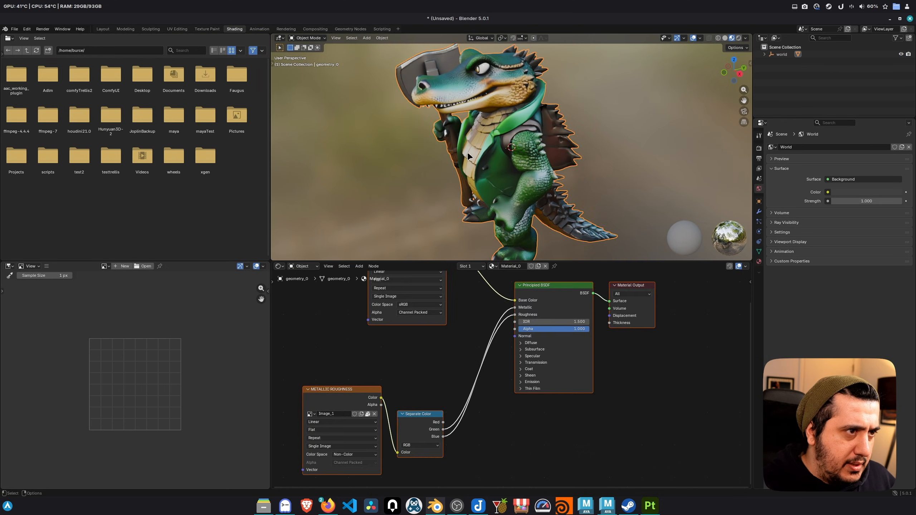
Step: Show the base color texture and the metallic roughness texture in the image editor, and check how they feed the Principled BSDF
click(515, 432)
middle_drag(504, 422, 522, 442)
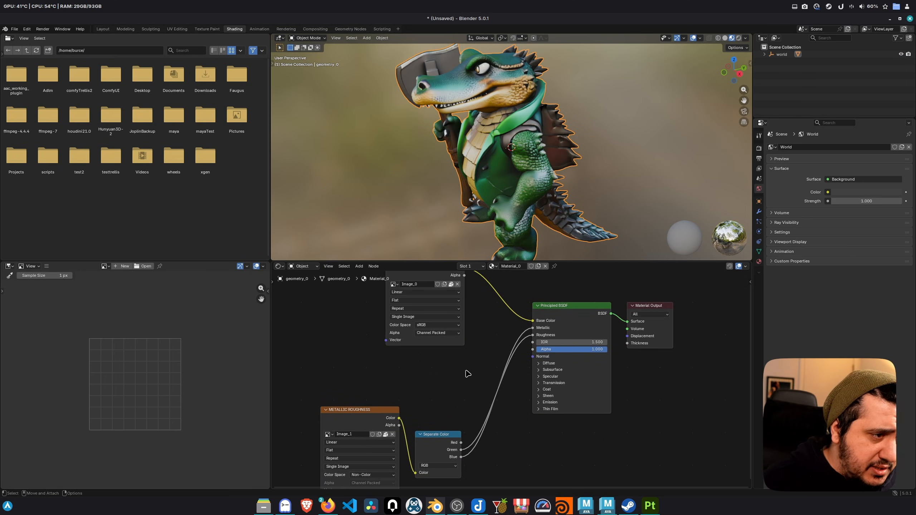
middle_drag(467, 372, 472, 289)
click(422, 366)
scroll(162, 370, down, 3)
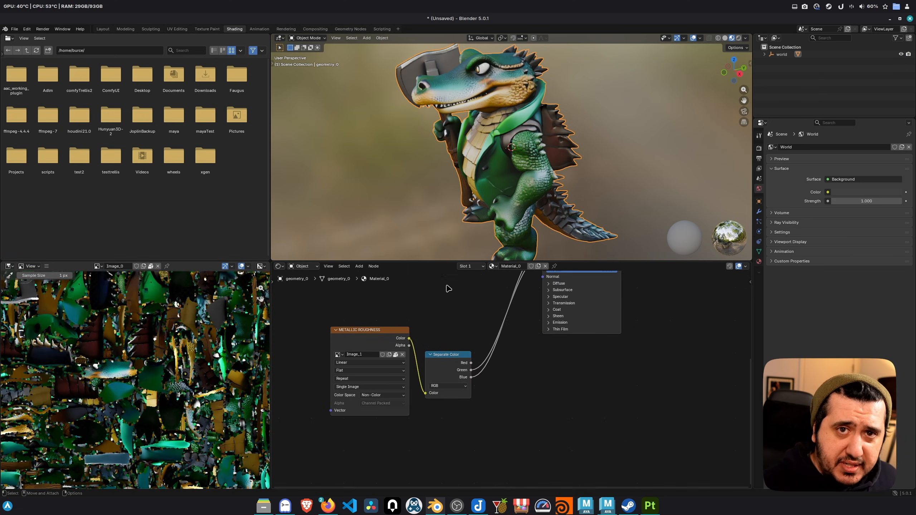
click(365, 334)
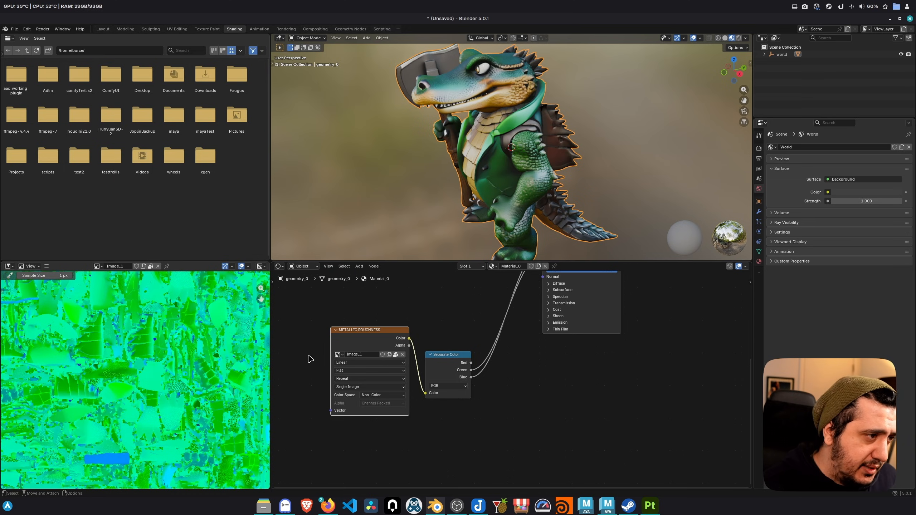
scroll(439, 387, up, 3)
middle_drag(529, 378, 514, 455)
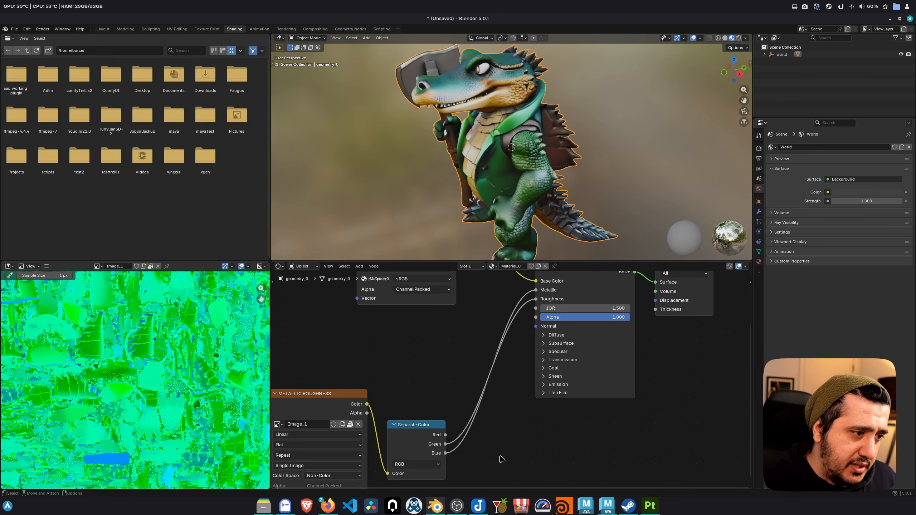
Step: View the metallic roughness image's red, green and blue channels one at a time in the image editor
click(262, 266)
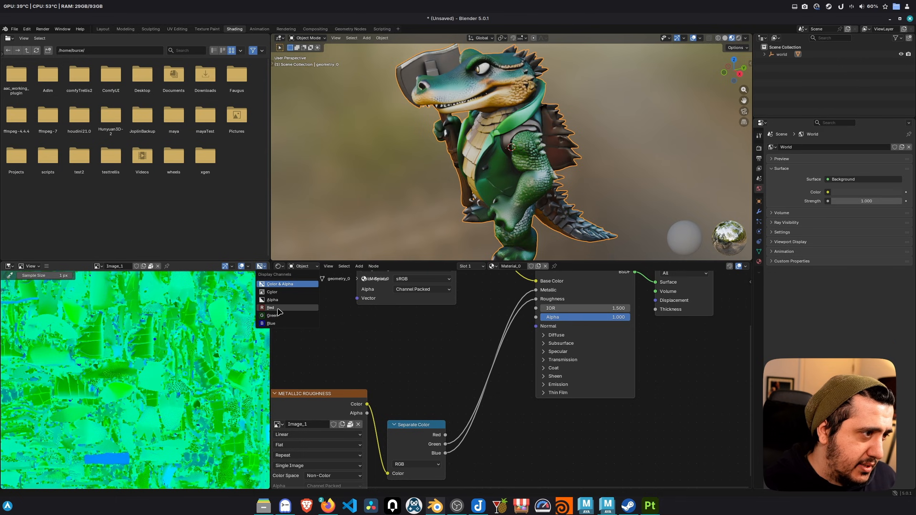
click(271, 308)
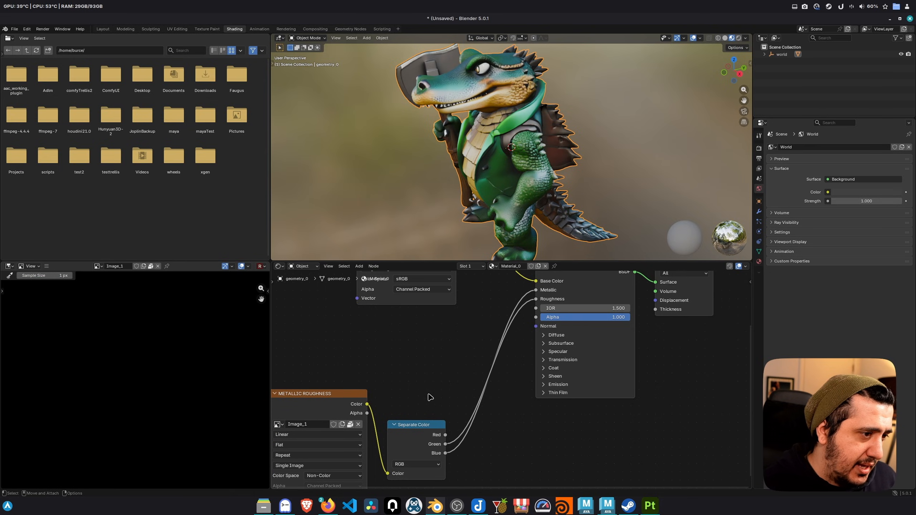
click(261, 266)
click(271, 317)
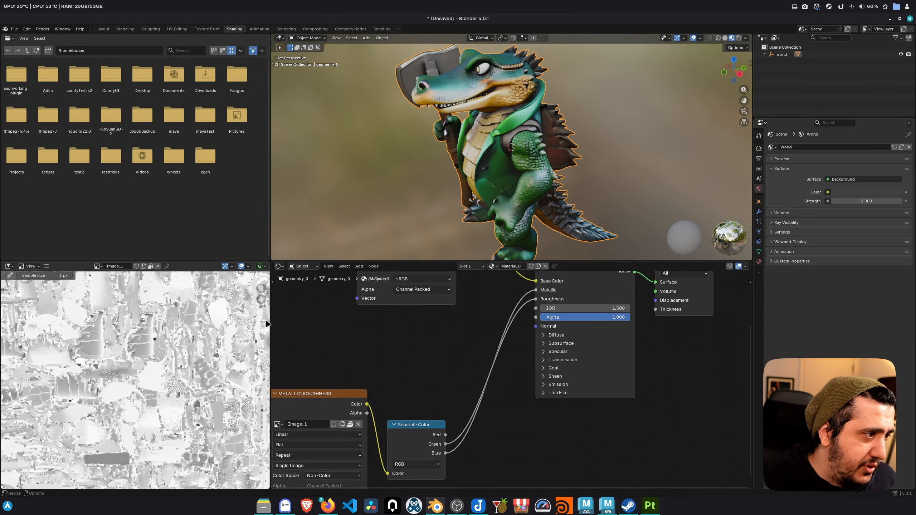
click(262, 266)
click(272, 326)
scroll(177, 374, down, 2)
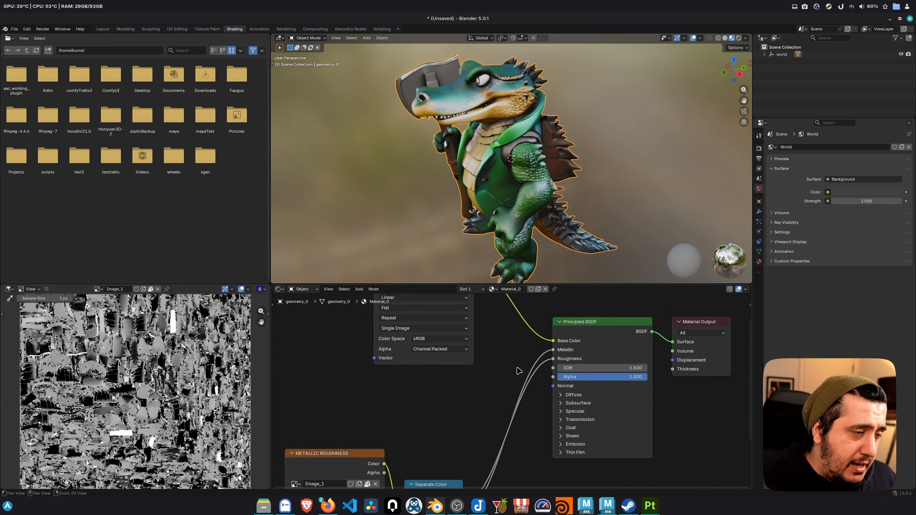
Step: Show the base color texture in the image editor with its Color & Alpha channels
middle_drag(508, 346, 483, 424)
middle_drag(480, 218, 515, 214)
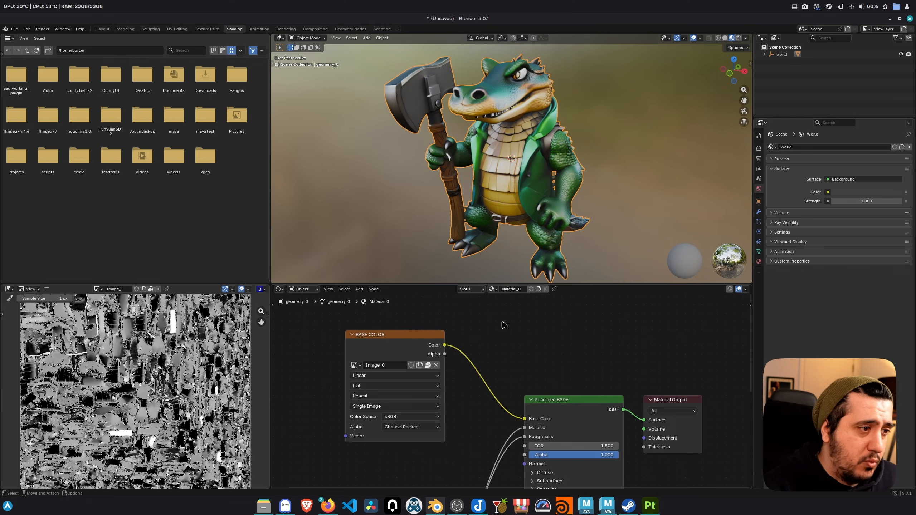
click(403, 341)
drag(388, 338, 394, 338)
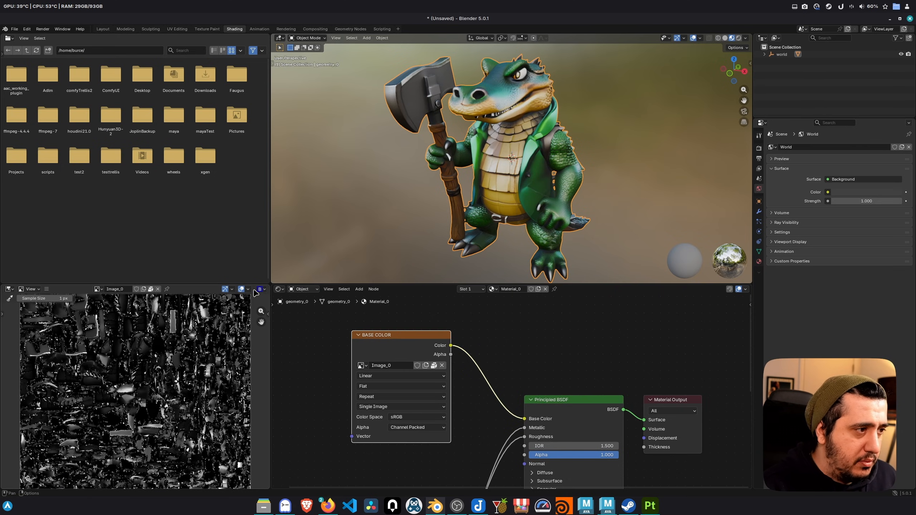
click(264, 289)
click(271, 307)
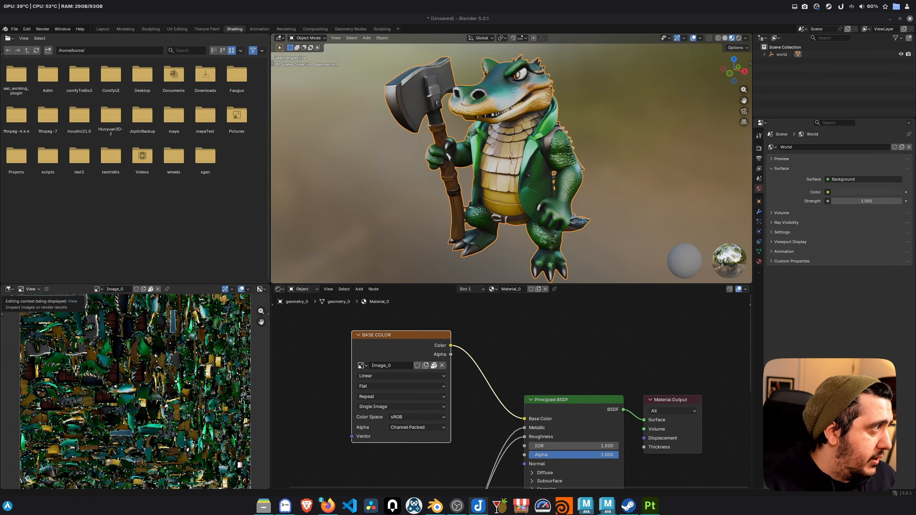
Step: Review the crocodile's shading from above and the side, and show the green channel of the metallic roughness texture
middle_drag(553, 346, 526, 339)
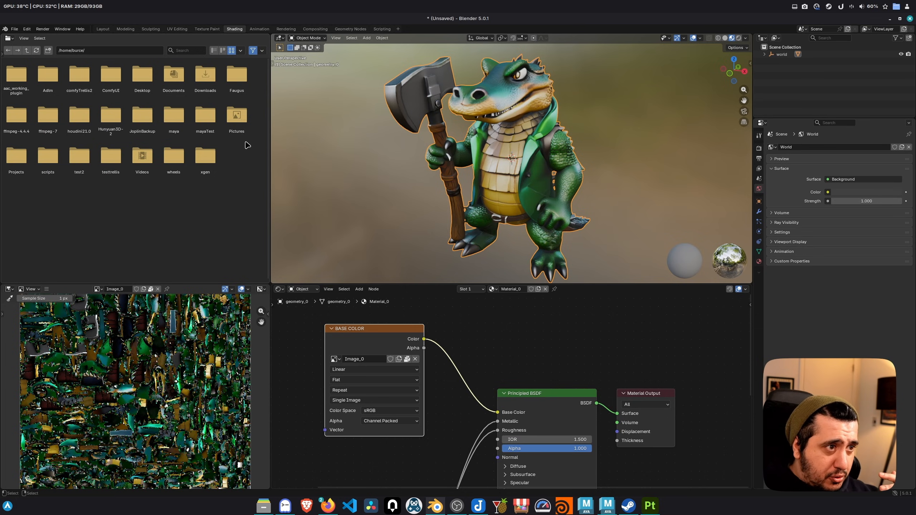
middle_drag(501, 144, 454, 200)
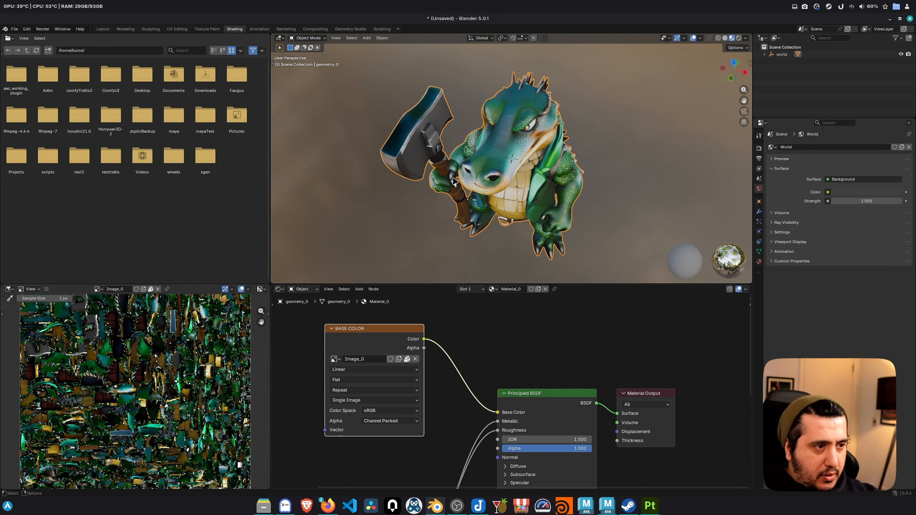
middle_drag(488, 205, 524, 155)
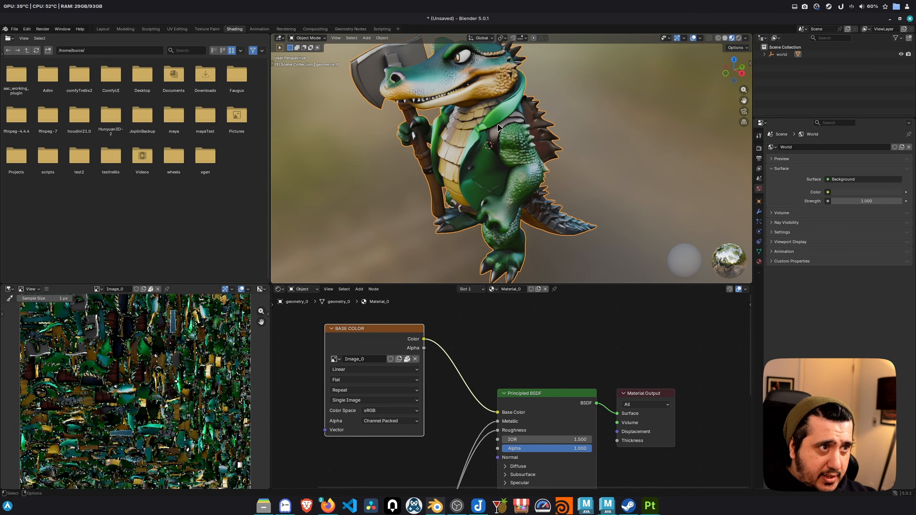
middle_drag(505, 56, 508, 164)
middle_drag(545, 316, 615, 318)
click(377, 335)
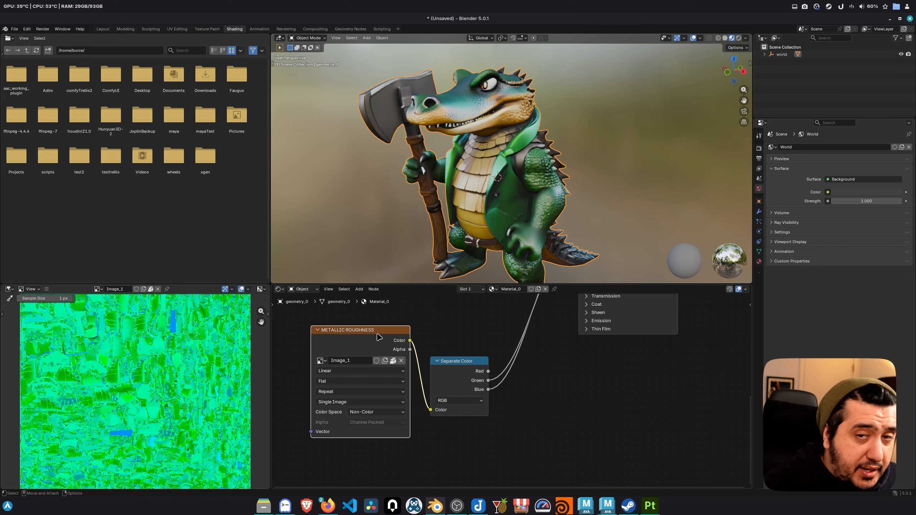
click(263, 290)
click(282, 338)
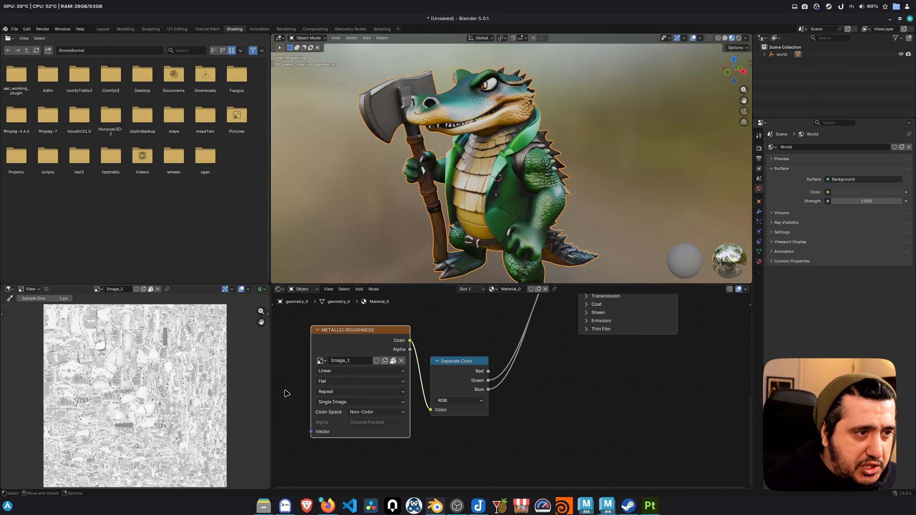
Step: Examine the axe head's surface and blade edge up close and compare them with the roughness channel in the image editor
middle_drag(411, 231, 434, 183)
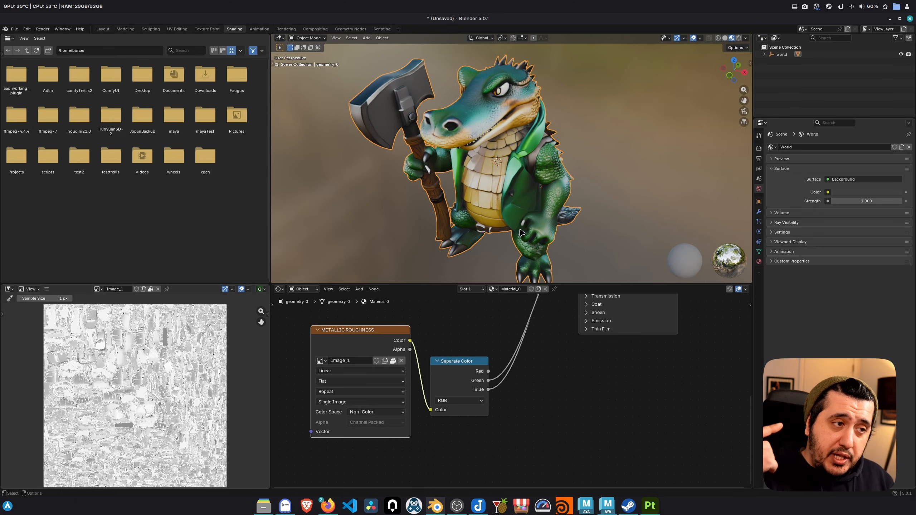
alt+drag(410, 199, 424, 213)
alt+right_drag(408, 150, 411, 198)
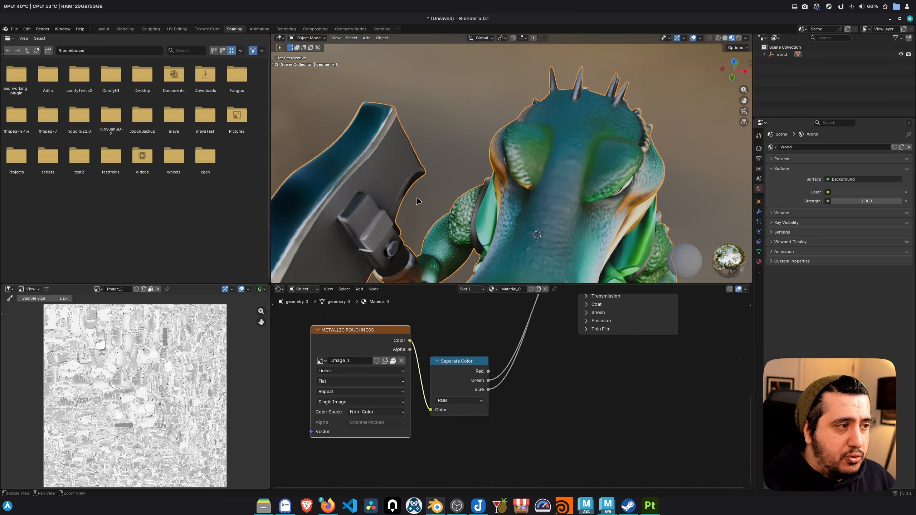
alt+drag(411, 198, 358, 201)
alt+right_drag(418, 176, 359, 206)
alt+drag(442, 199, 438, 176)
alt+drag(420, 131, 462, 116)
scroll(126, 435, up, 3)
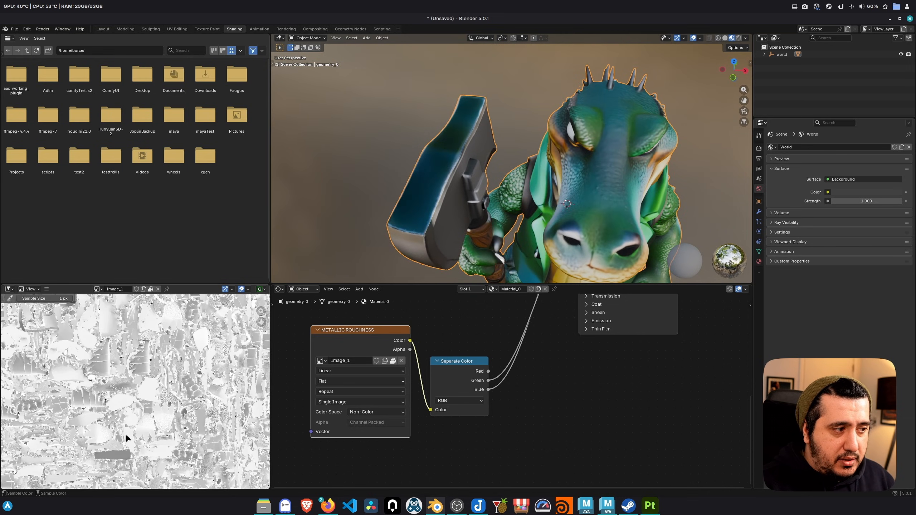
drag(148, 462, 202, 368)
scroll(460, 168, down, 4)
alt+drag(463, 168, 419, 152)
key(a)
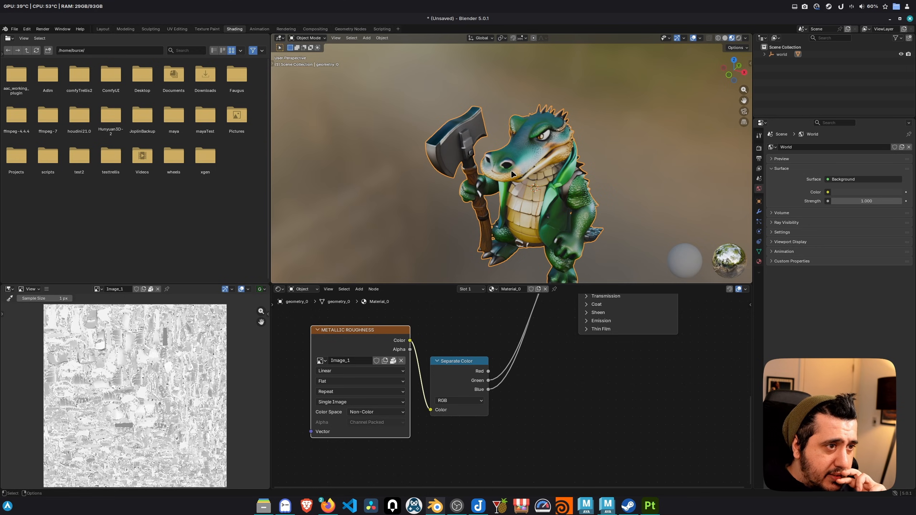
Step: Inspect the crocodile from the front and zoom in on the axe blade and snout to judge their texture detail
middle_drag(522, 200, 424, 235)
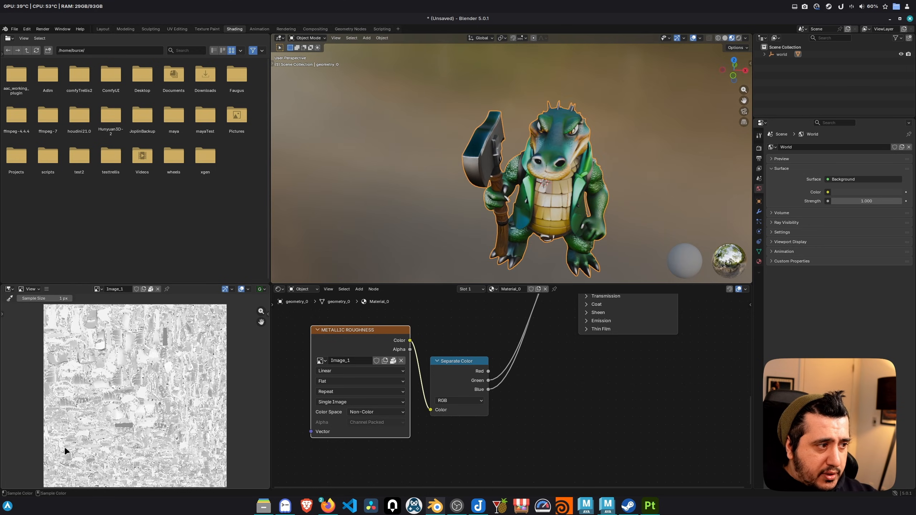
middle_drag(520, 187, 545, 179)
scroll(530, 179, up, 1)
middle_drag(609, 178, 512, 185)
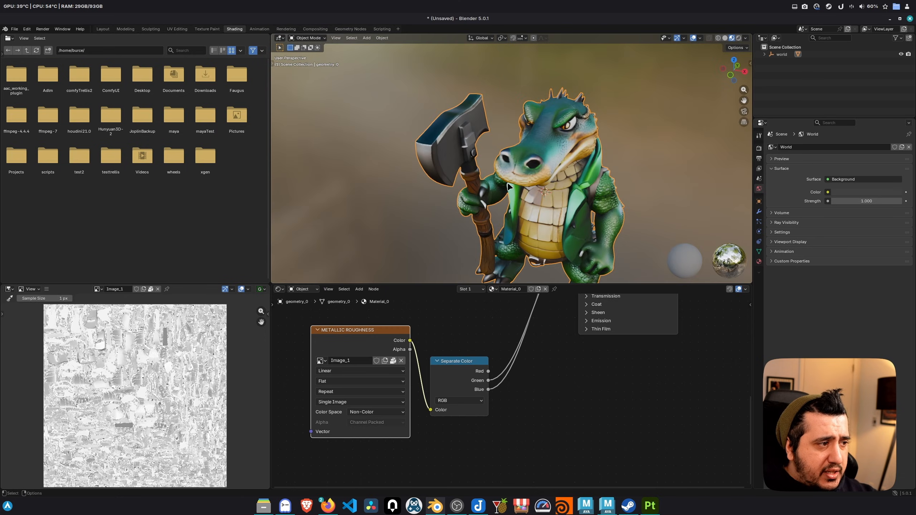
scroll(483, 183, up, 5)
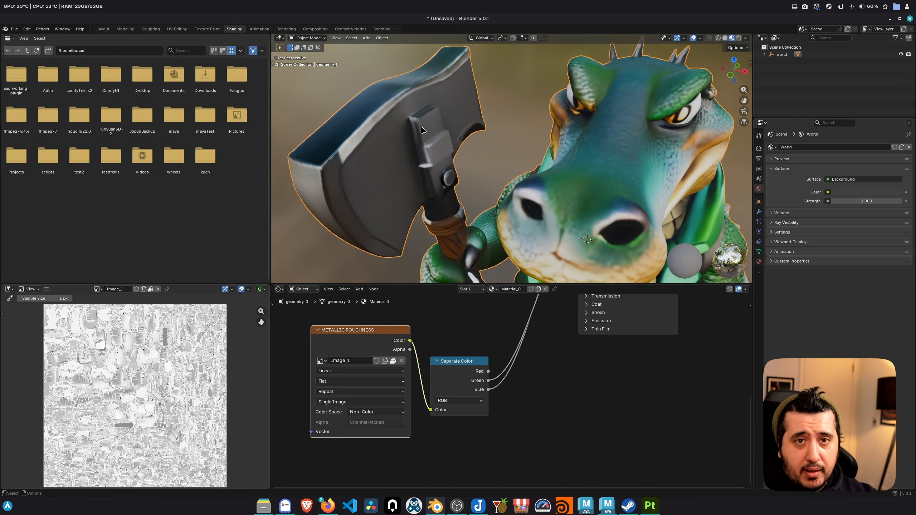
Step: Inspect the crocodile's jacket, belly and feet from the front
scroll(423, 130, down, 5)
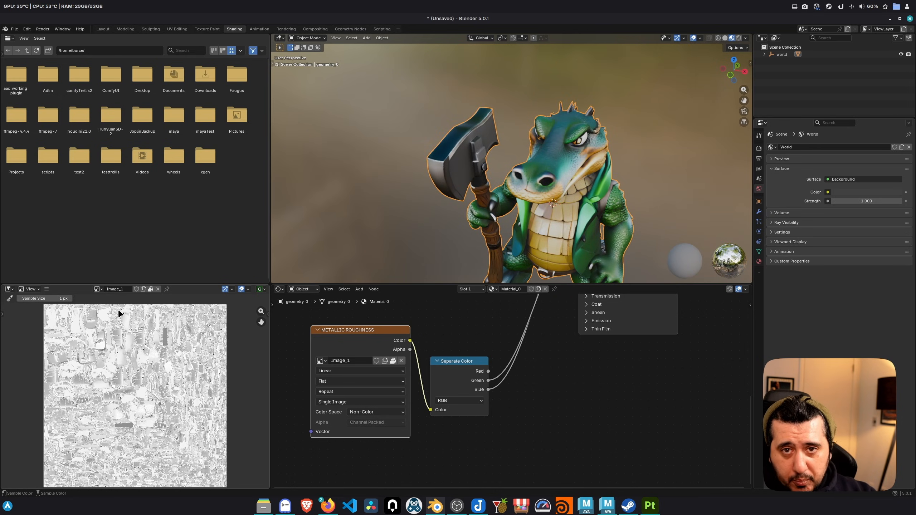
middle_drag(541, 162, 556, 148)
shift+middle_drag(555, 180, 552, 91)
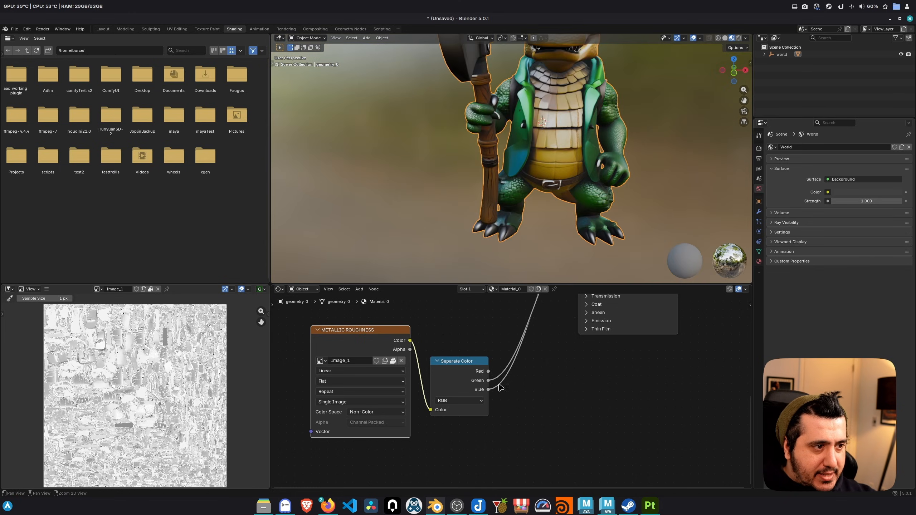
Step: Switch to Substance 3D Painter and open the PreviewSphere.spp sample project
click(650, 506)
click(6, 29)
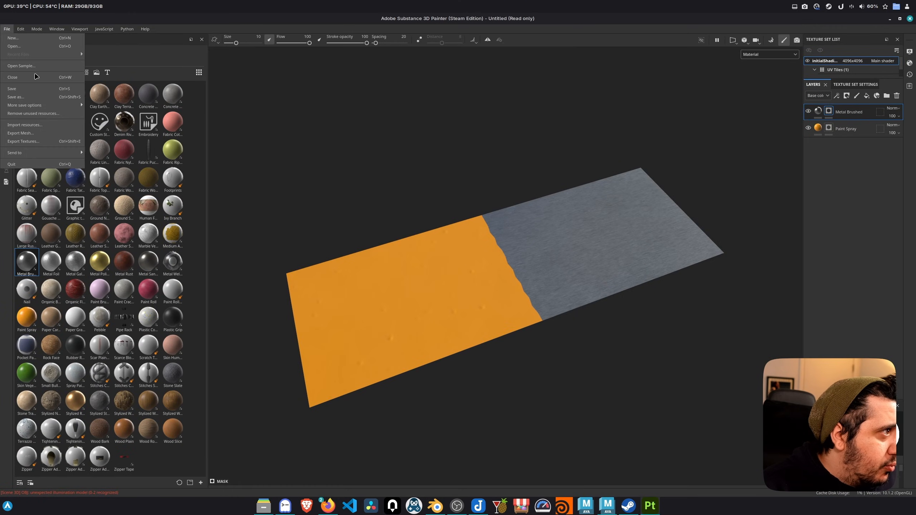
click(57, 67)
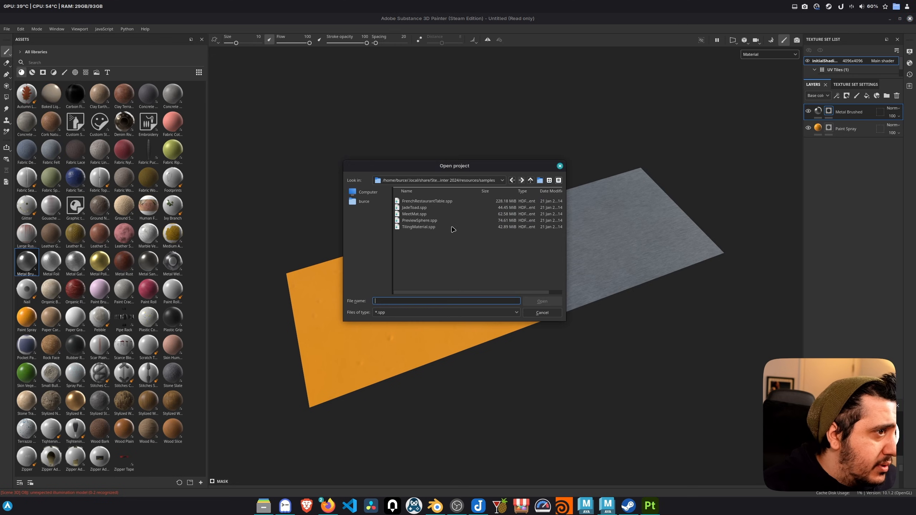
double_click(432, 223)
click(429, 257)
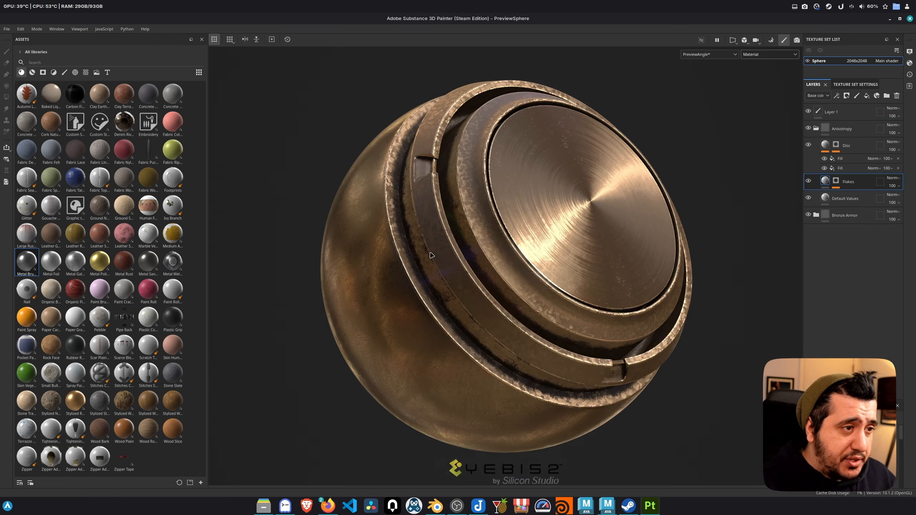
scroll(430, 252, down, 3)
alt+drag(480, 203, 430, 216)
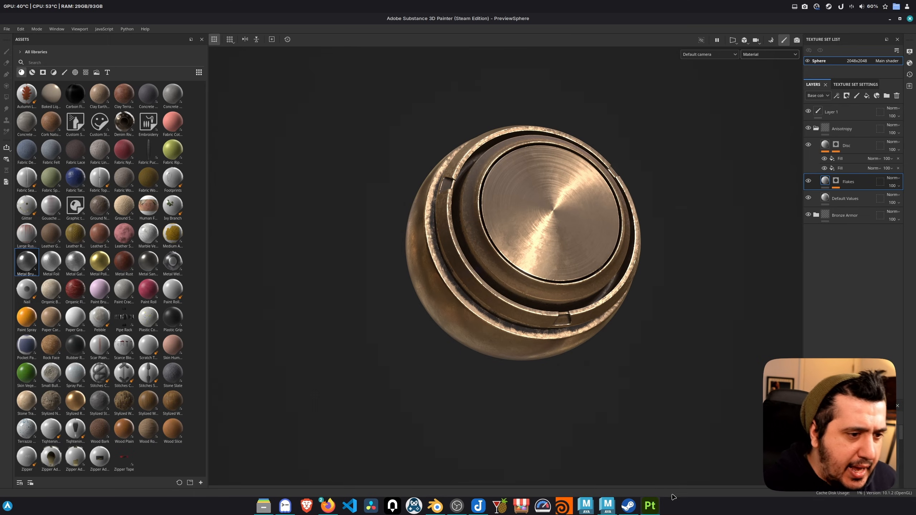
Step: Return to Blender and examine the shading on the crocodile's axe, wooden handle, claws and jacket
click(435, 507)
mouse_move(541, 107)
shift+middle_down()
mouse_move(532, 143)
mouse_move(490, 195)
shift+middle_up()
middle_drag(490, 194, 504, 194)
scroll(349, 143, up, 2)
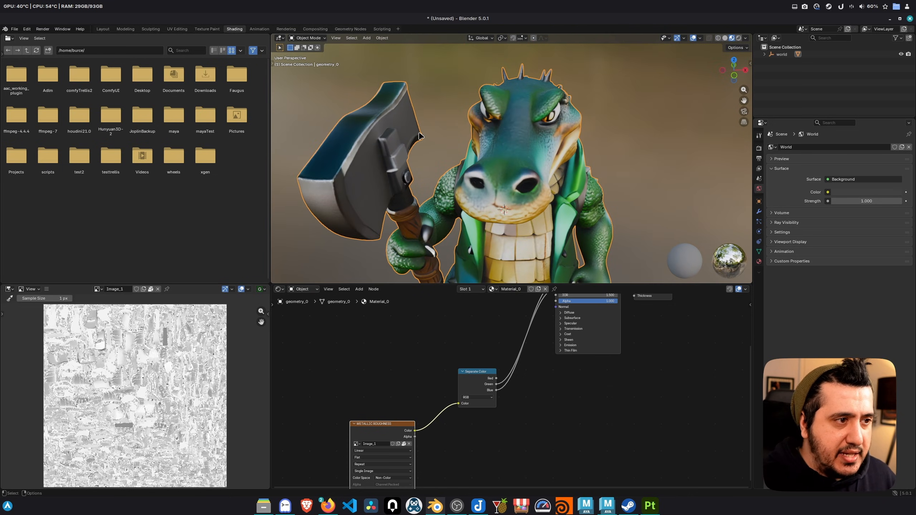
middle_drag(537, 182, 707, 191)
scroll(530, 202, up, 2)
mouse_move(533, 206)
middle_down()
mouse_move(593, 215)
mouse_move(505, 219)
mouse_move(441, 157)
mouse_move(458, 164)
mouse_move(452, 156)
mouse_move(475, 195)
mouse_move(545, 196)
middle_up()
alt+drag(543, 195, 555, 197)
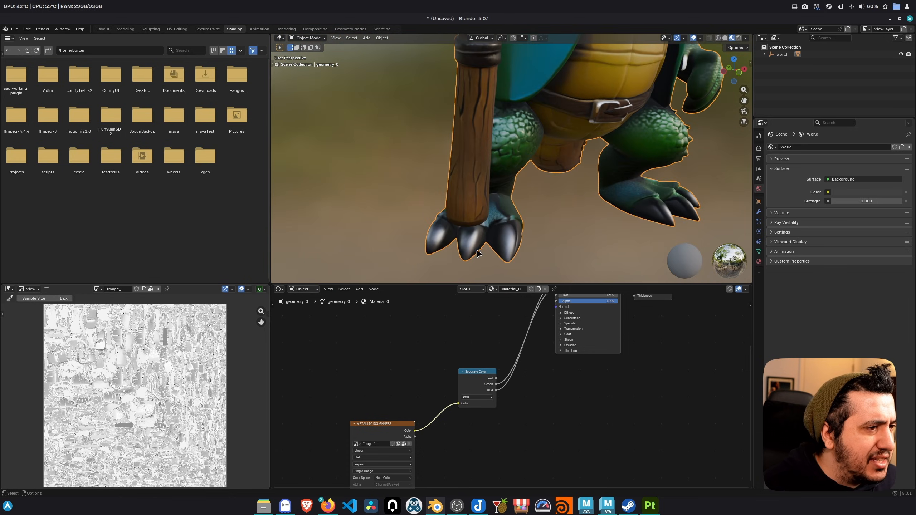
scroll(541, 245, down, 3)
alt+middle_drag(581, 156, 518, 247)
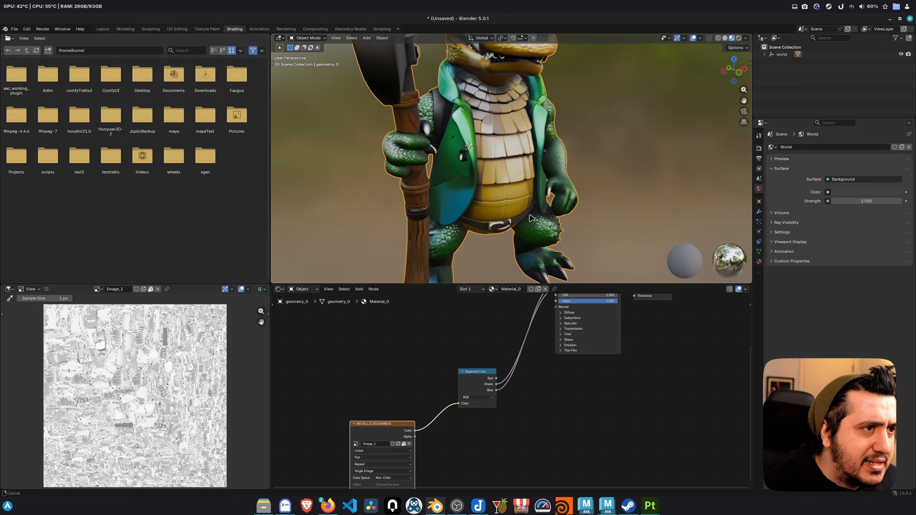
Step: Switch to Substance 3D Painter, remove all layers from the preview sphere and apply the Paint Spray material
alt+drag(517, 246, 507, 258)
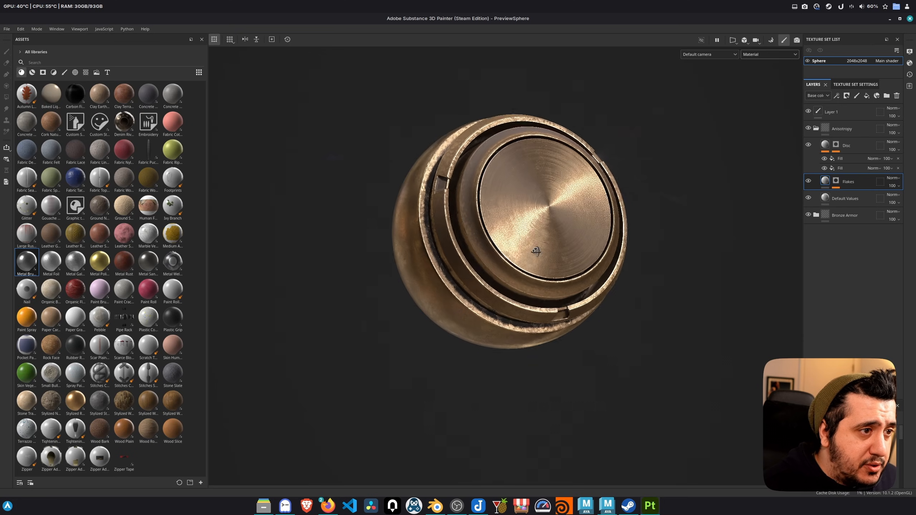
click(855, 113)
key(Delete)
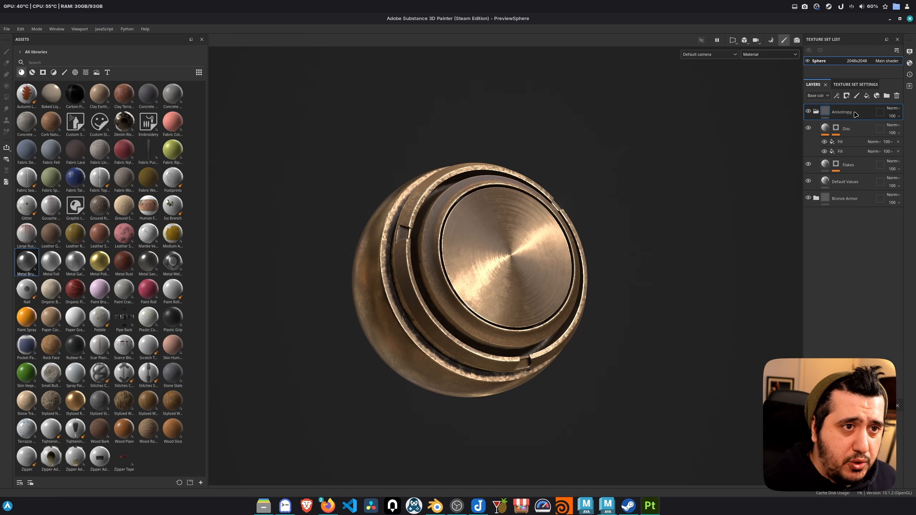
key(Delete)
key(Delete)
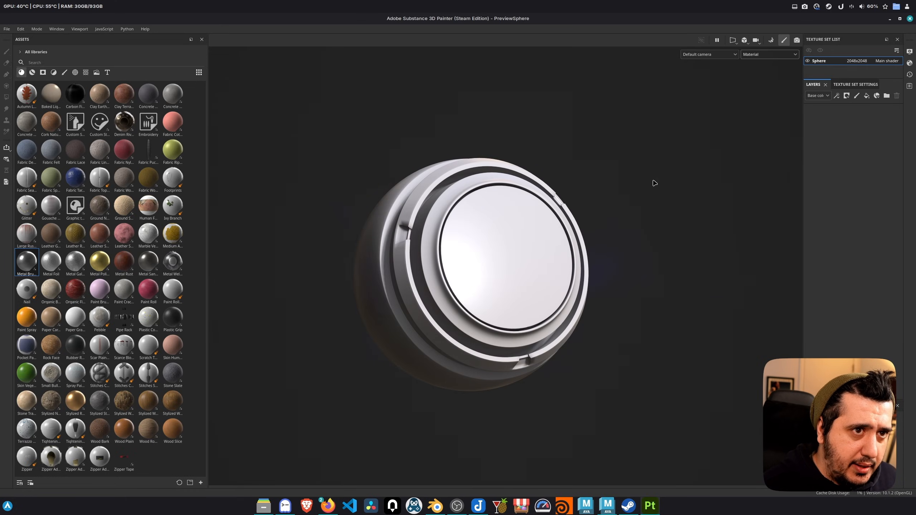
mouse_move(27, 316)
mouse_down()
mouse_move(78, 331)
mouse_move(469, 254)
mouse_move(486, 286)
mouse_move(556, 266)
mouse_move(381, 299)
mouse_move(521, 312)
mouse_move(481, 260)
mouse_up()
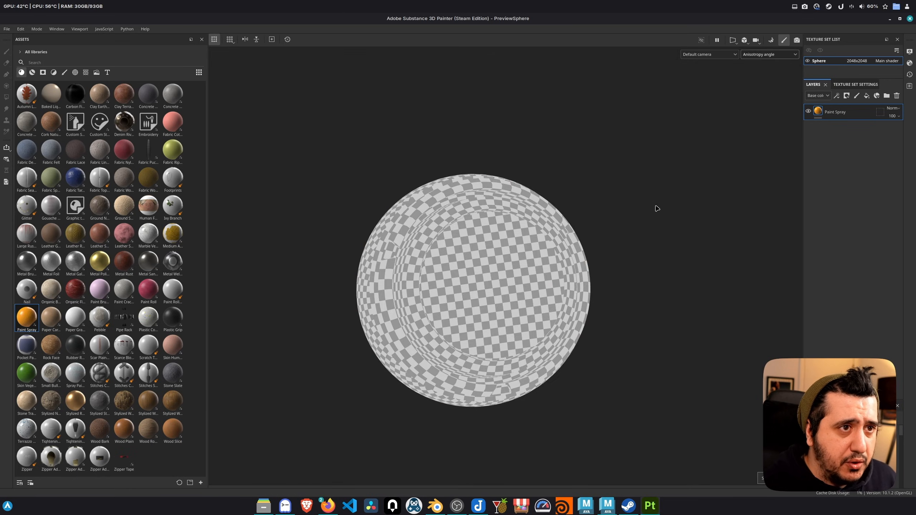
Step: Check the Paint Spray sphere's metallic channel and return to the material view
key(c)
key(c)
key(c)
key(c)
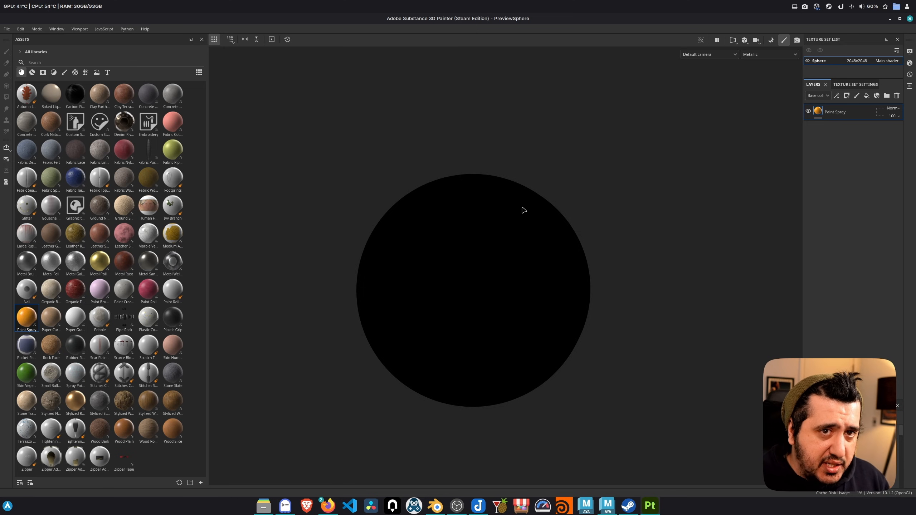
key(m)
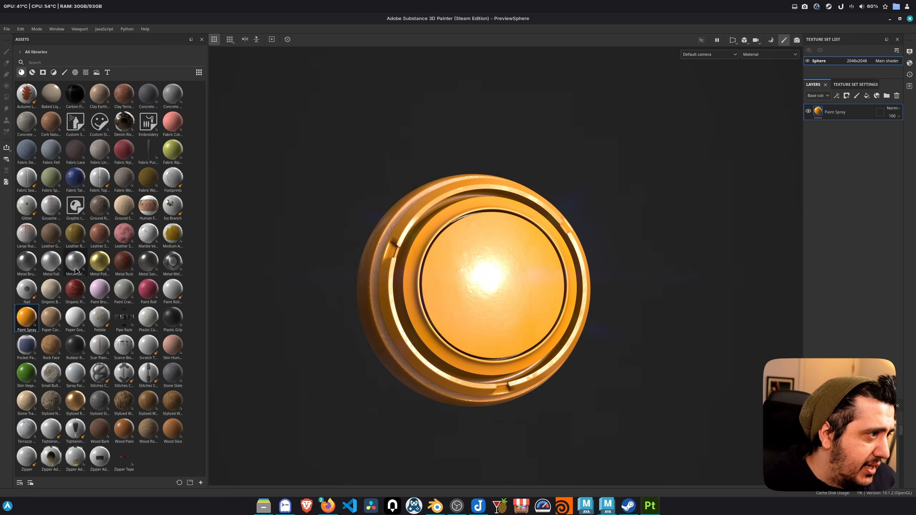
Step: Try the Metal Brushed material on the sphere and undo it
mouse_move(76, 270)
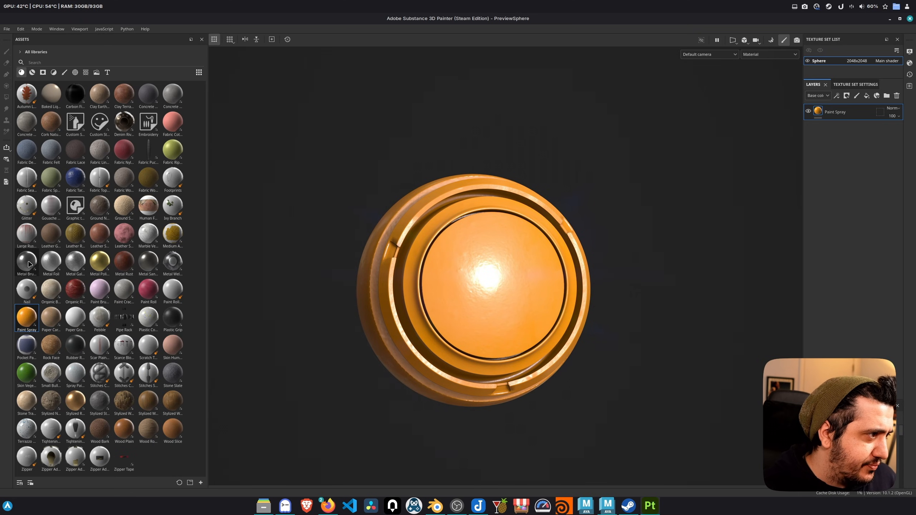
mouse_move(29, 264)
mouse_down()
mouse_move(497, 276)
mouse_move(485, 267)
mouse_up()
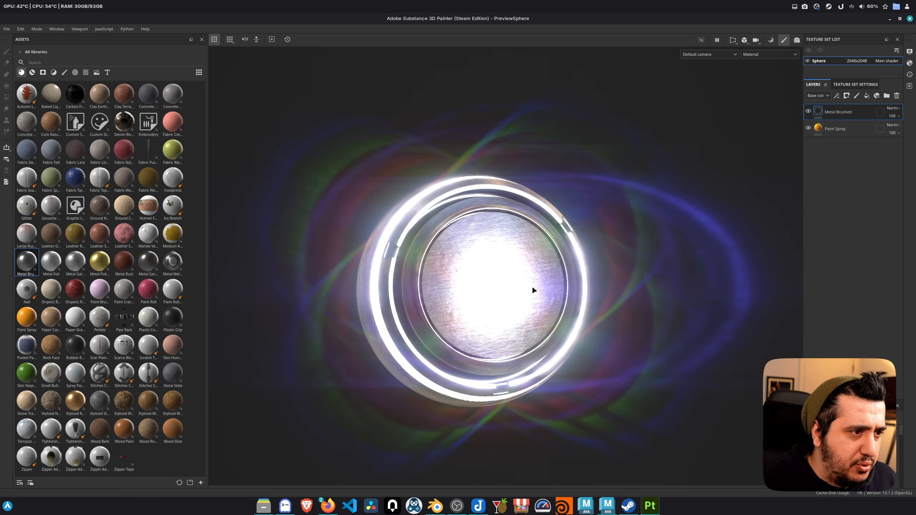
key(ctrl+z)
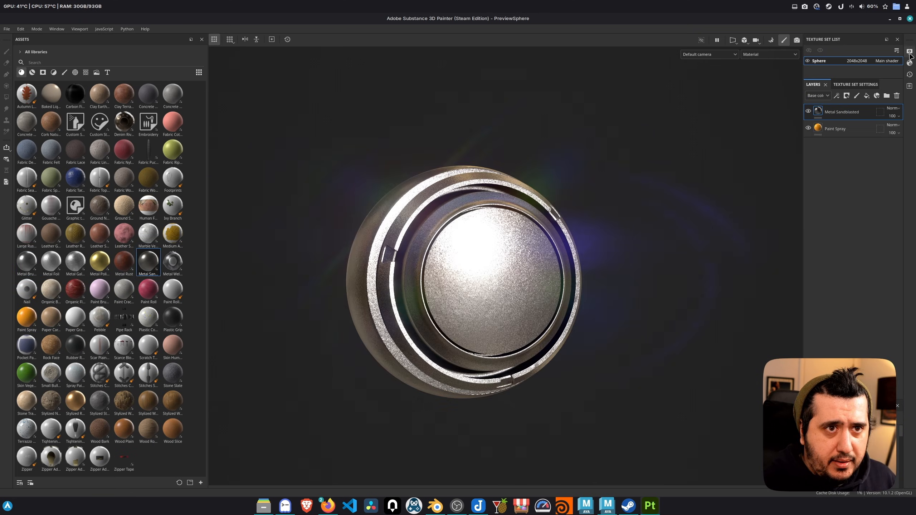
Step: Turn off post effects in the display settings
click(910, 53)
scroll(830, 173, down, 5)
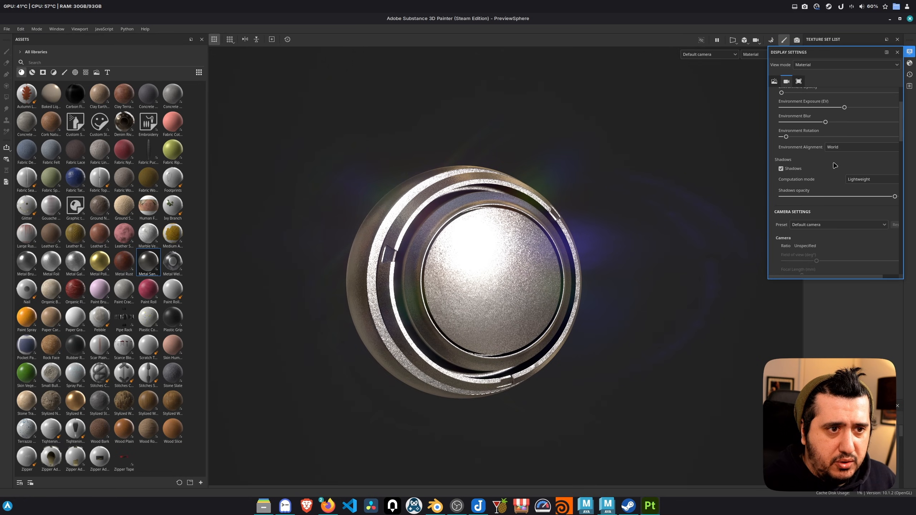
scroll(828, 180, down, 3)
click(778, 187)
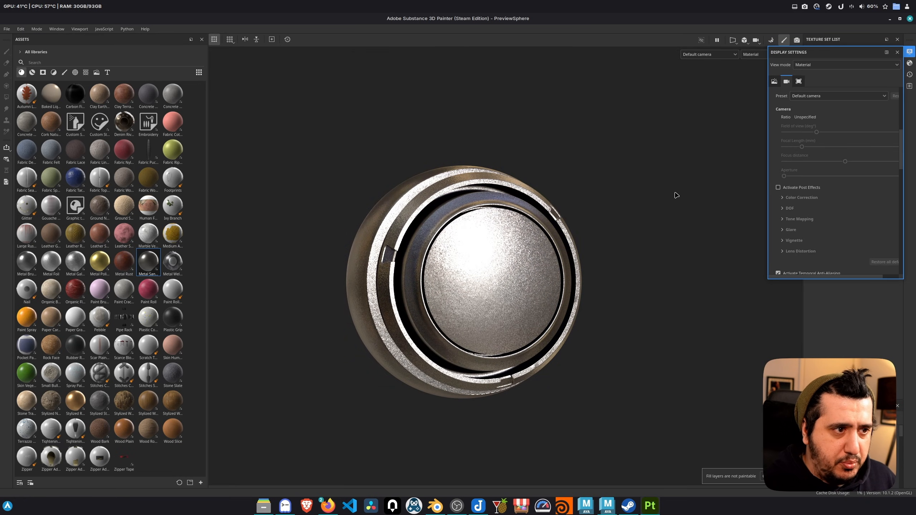
click(910, 51)
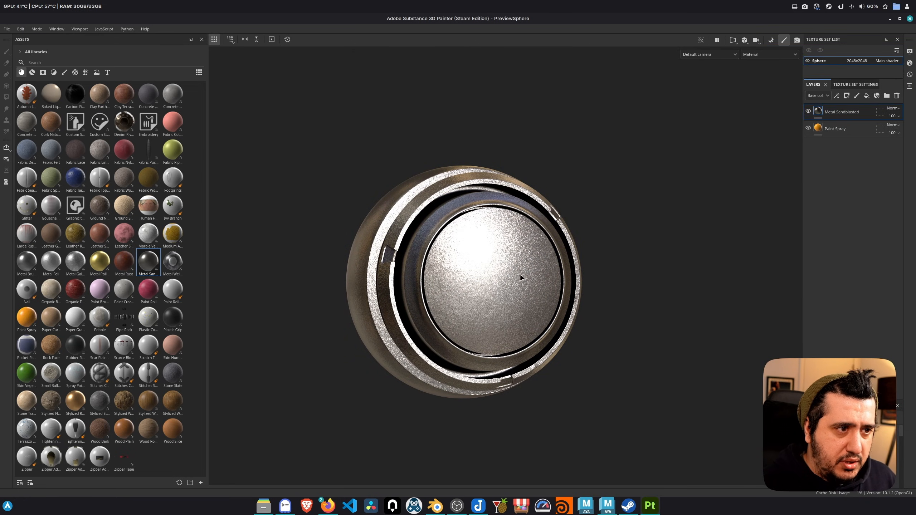
Step: Examine the sphere's metallic channel with the Metal Sandblasted layer on top
alt+drag(517, 277, 516, 215)
key(c)
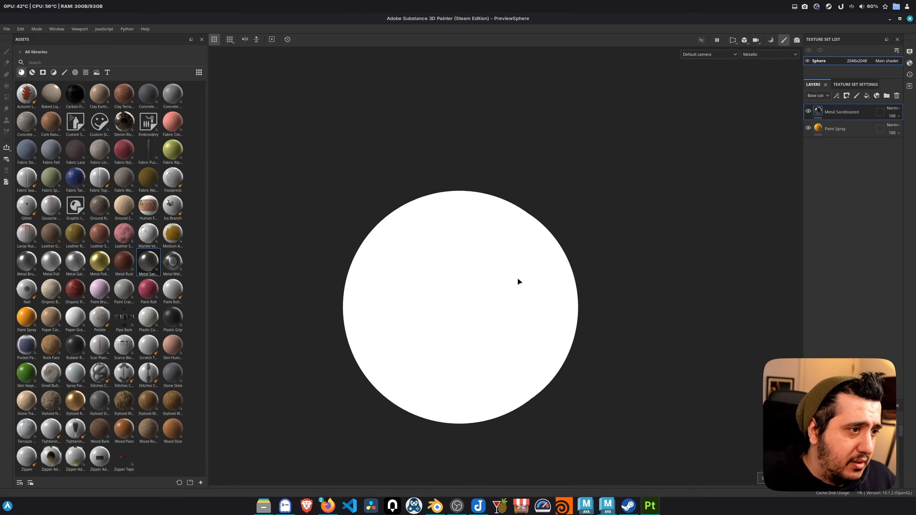
alt+drag(540, 266, 495, 235)
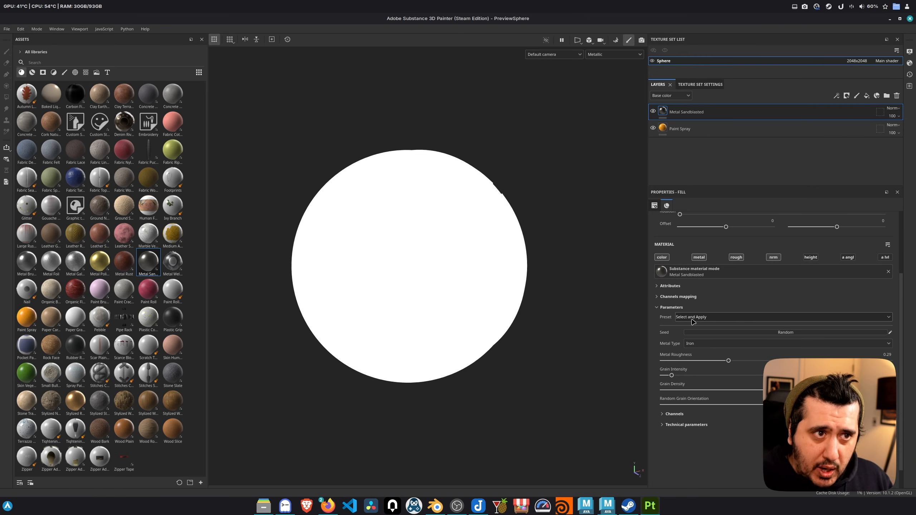
Step: Add a black mask to the Metal Sandblasted layer and apply an edges smart mask found by searching "edge"
right_click(660, 111)
click(691, 127)
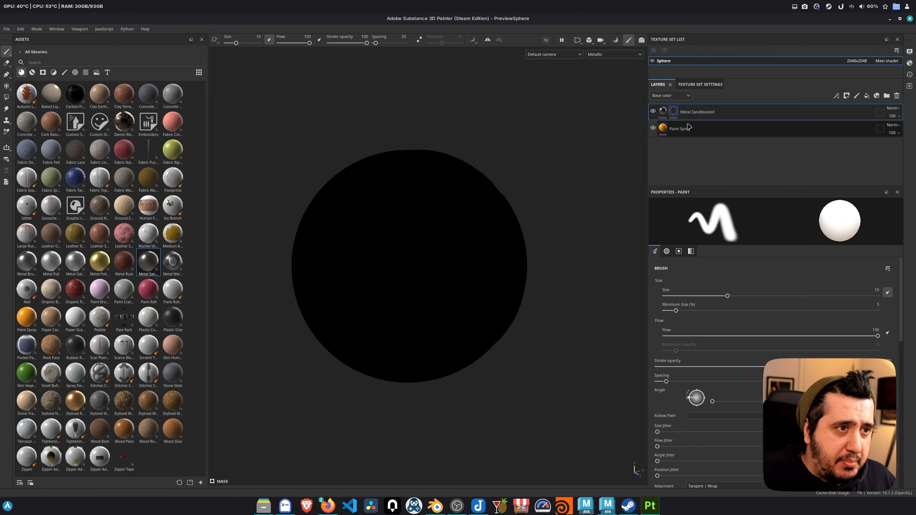
click(43, 73)
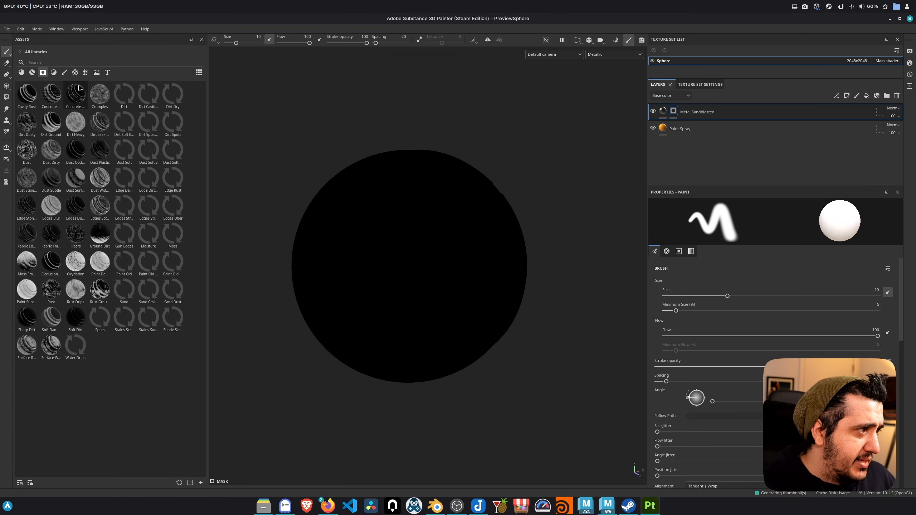
text(edge)
drag(174, 123, 663, 112)
alt+drag(494, 202, 548, 195)
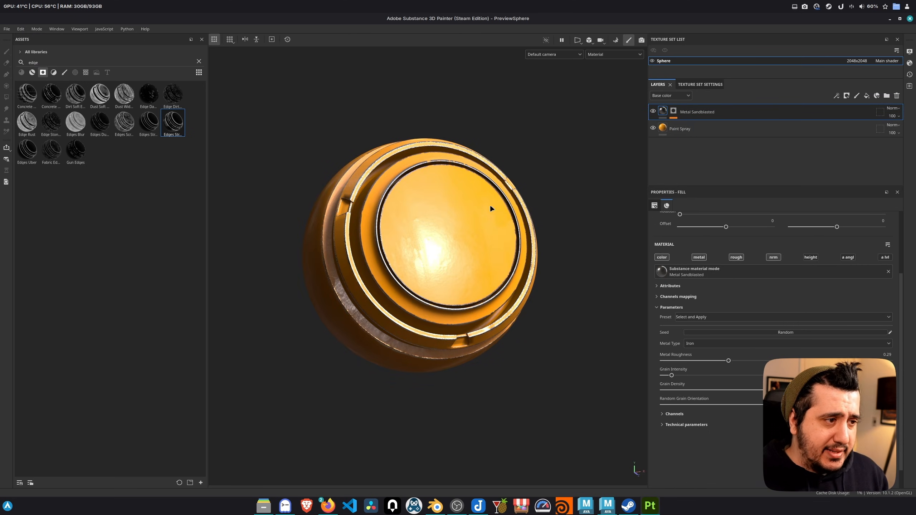
Step: Examine the edge mask in the metallic channel from several angles and look at the Paint Spray layer's properties
key(c)
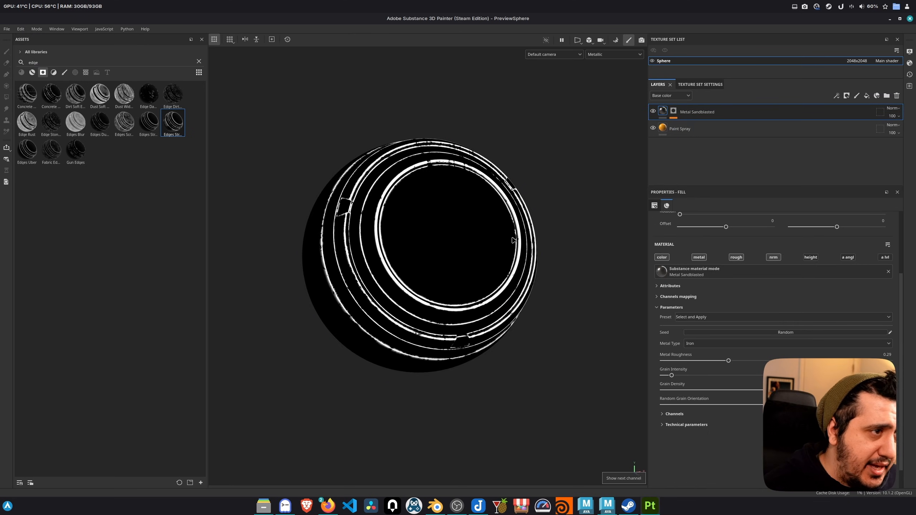
alt+drag(428, 259, 577, 232)
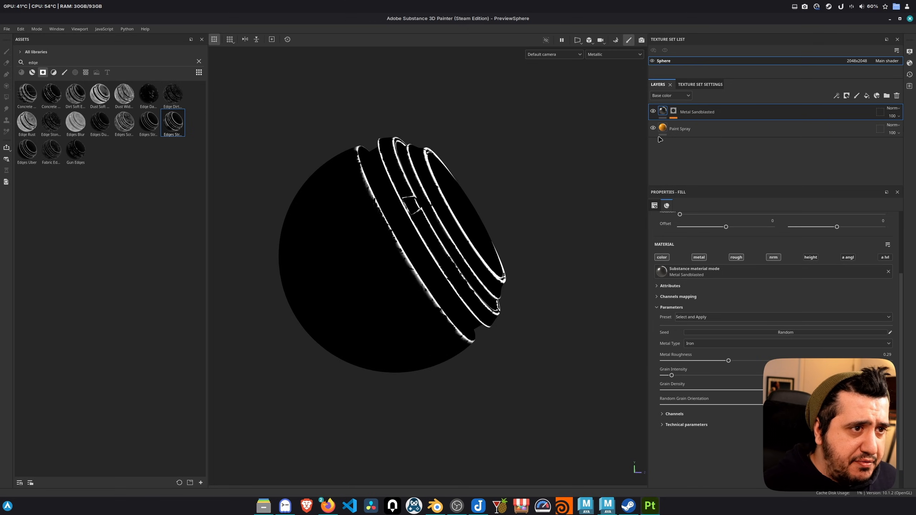
click(667, 133)
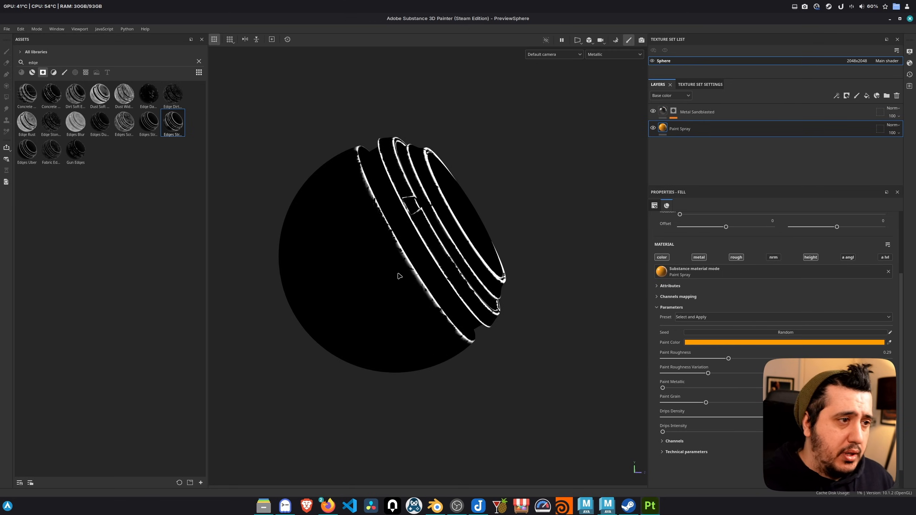
alt+drag(475, 216, 381, 250)
alt+right_drag(381, 250, 480, 264)
alt+middle_drag(481, 264, 464, 258)
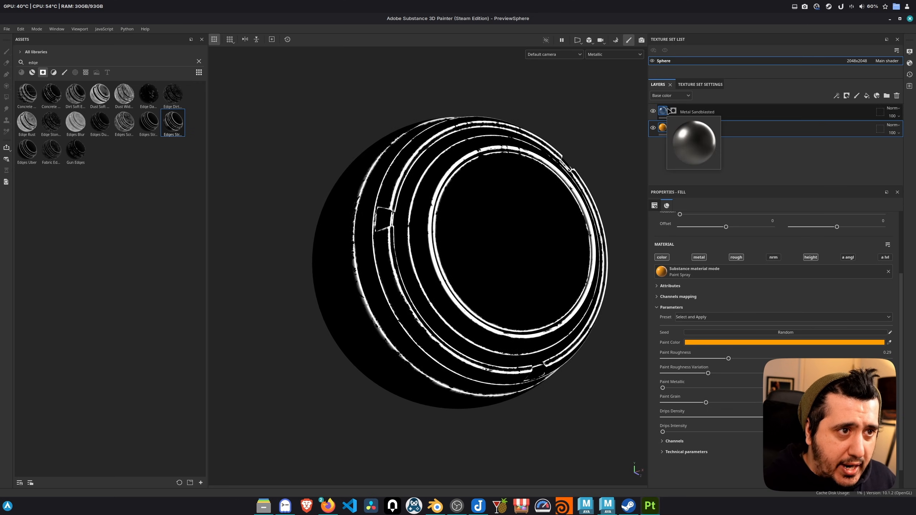
Step: Delete both material layers, undo the deletion and return to the material view
key(Delete)
key(Delete)
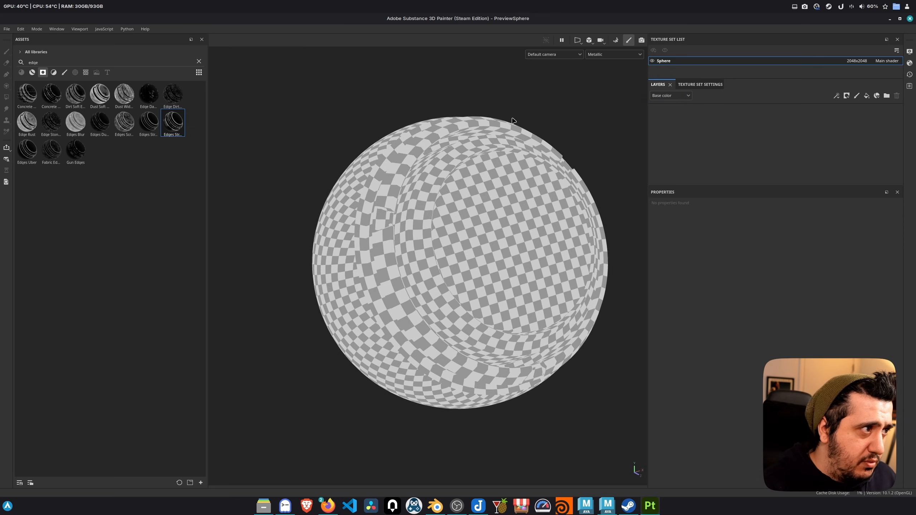
key(ctrl+z)
key(ctrl+z)
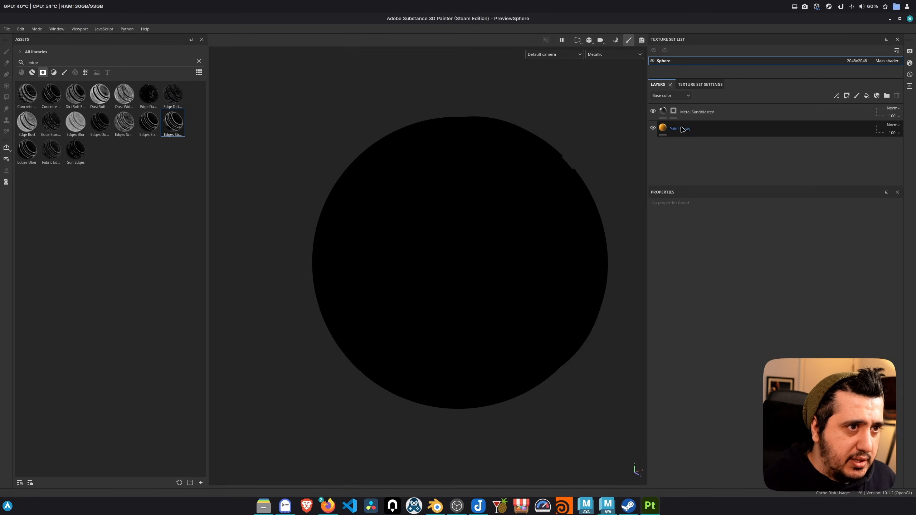
key(m)
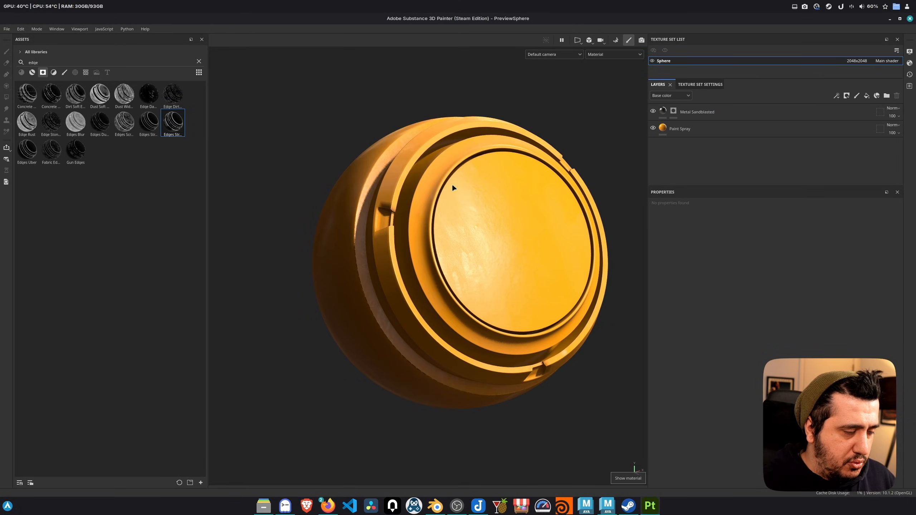
Step: Apply a dust smart mask to the Metal Sandblasted layer's mask and select its Levels effect
alt+click(673, 112)
drag(124, 95, 674, 112)
alt+drag(520, 217, 498, 275)
key(c)
click(692, 124)
Step: Compare the worn sphere's material view with its metallic channel up close
key(m)
scroll(419, 241, up, 4)
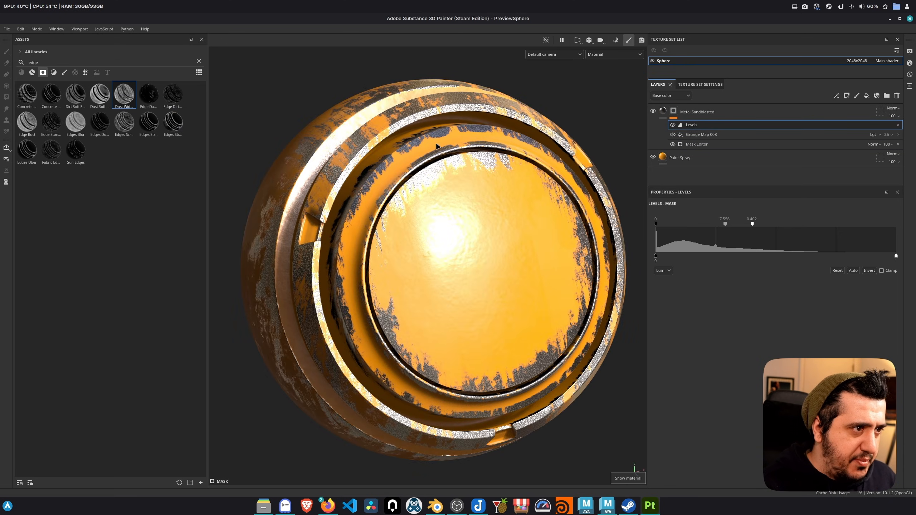
alt+drag(416, 193, 479, 210)
key(c)
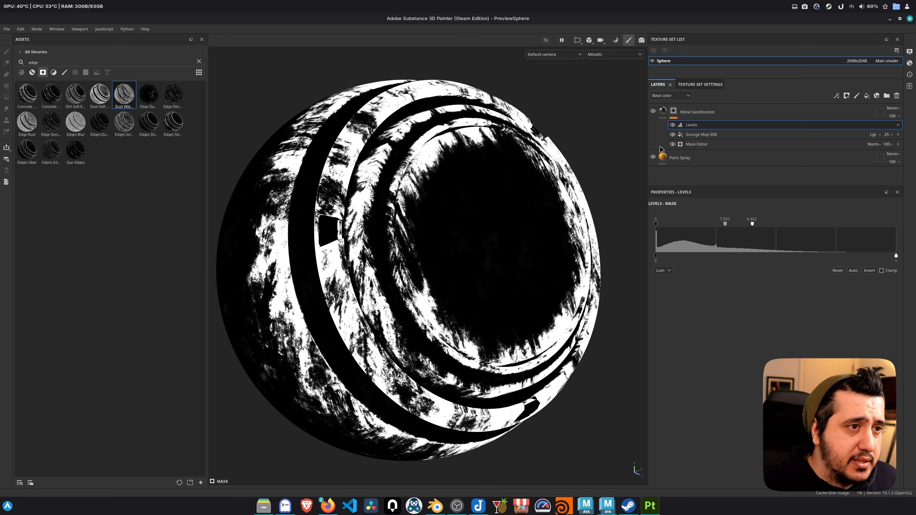
Step: Add a metallic-only fill effect of about 0.5 to the Metal Sandblasted layer and check the sphere in the metallic and material views
click(659, 125)
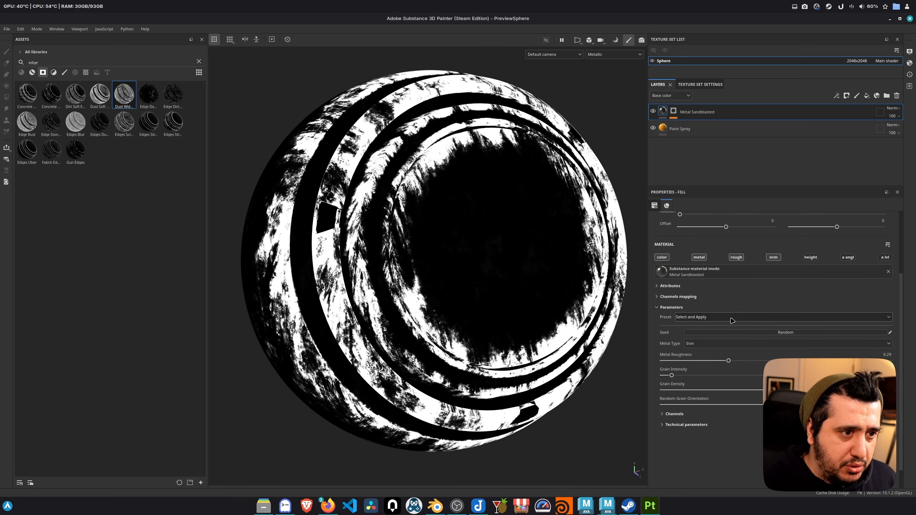
click(867, 95)
click(771, 318)
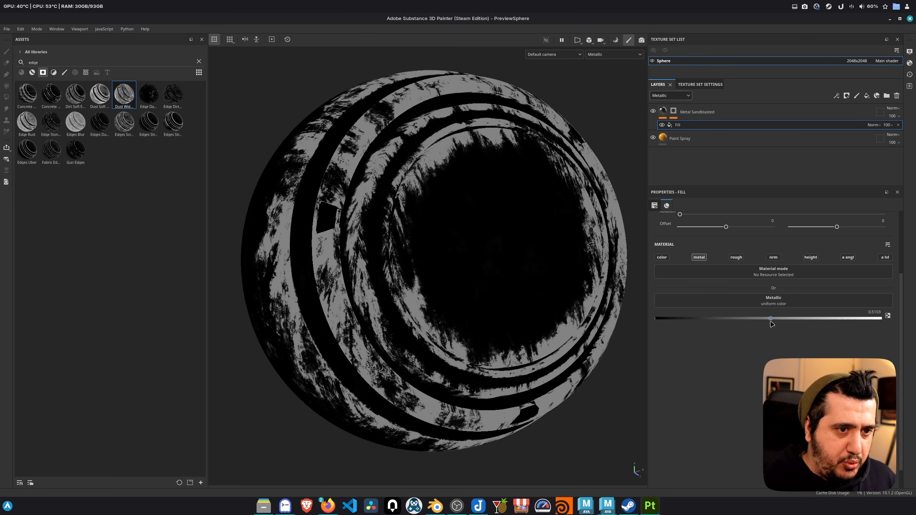
alt+drag(383, 210, 522, 190)
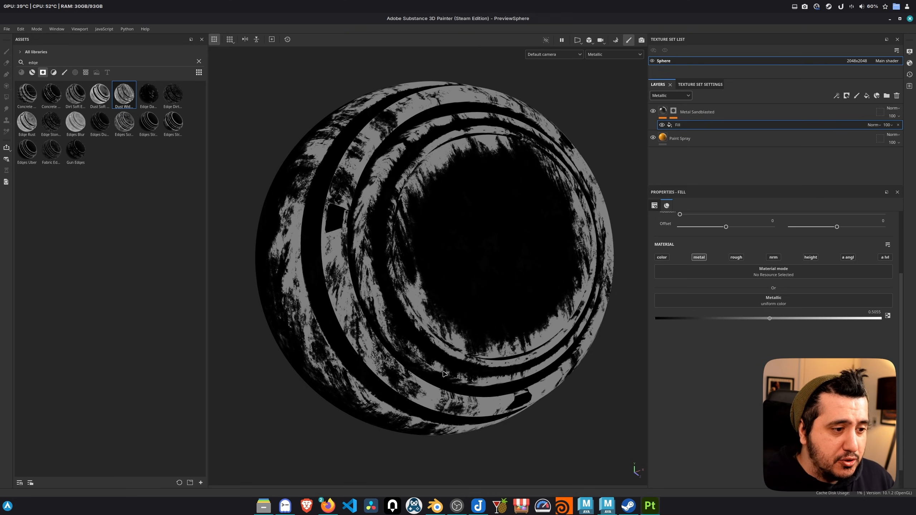
key(m)
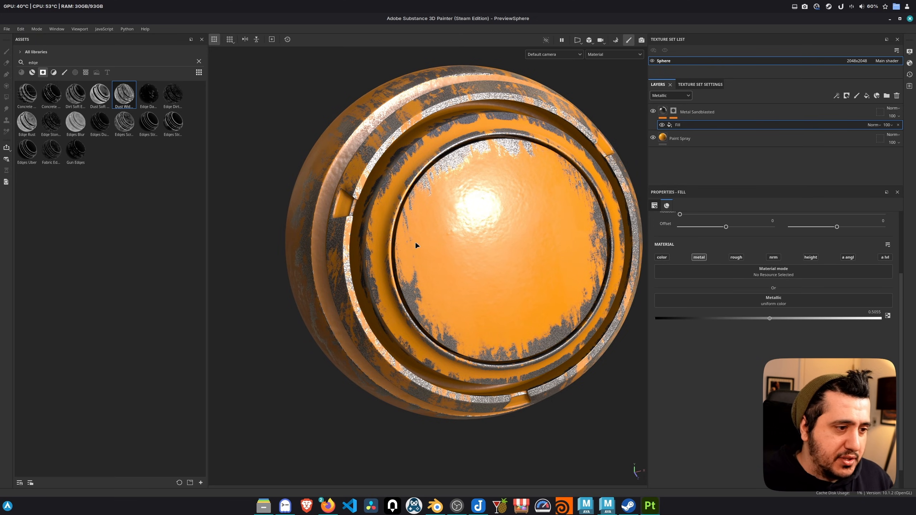
Step: Switch to Blender, enlarge the 3D viewport and look at the textured crocodile model from several angles
click(436, 507)
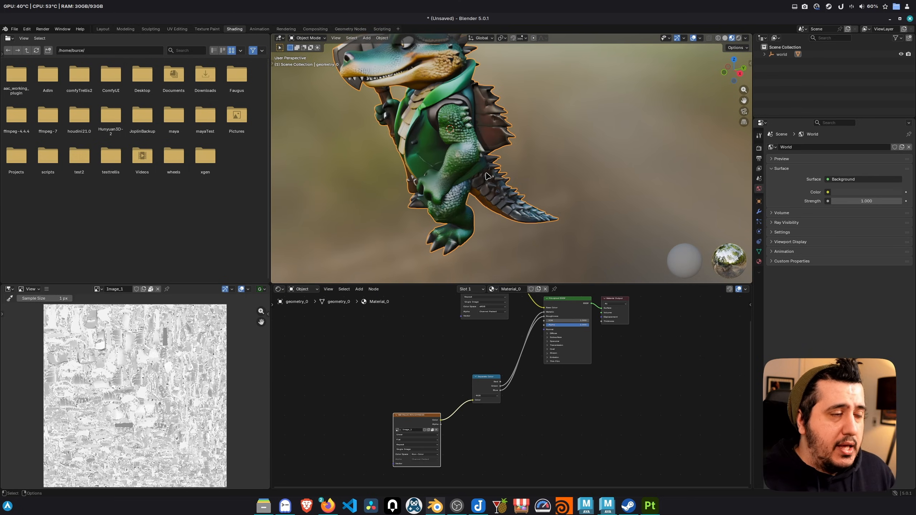
middle_drag(465, 165, 490, 190)
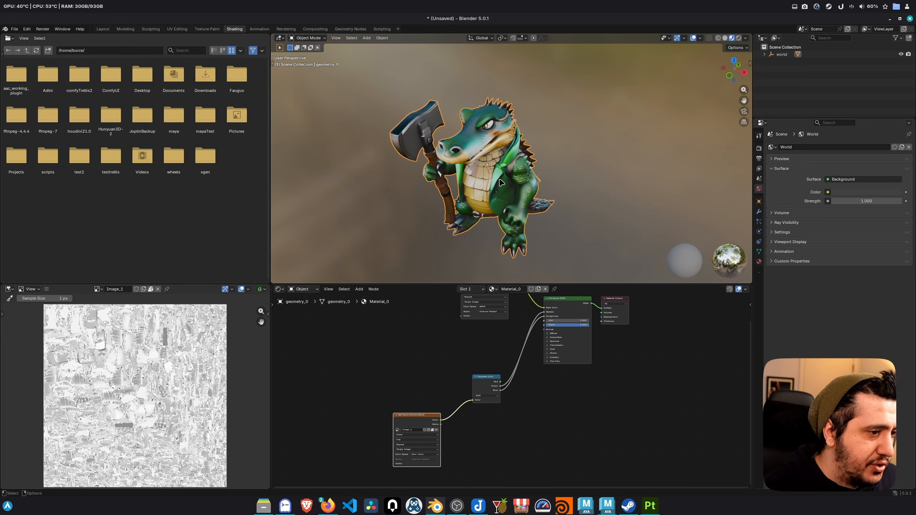
drag(433, 284, 434, 368)
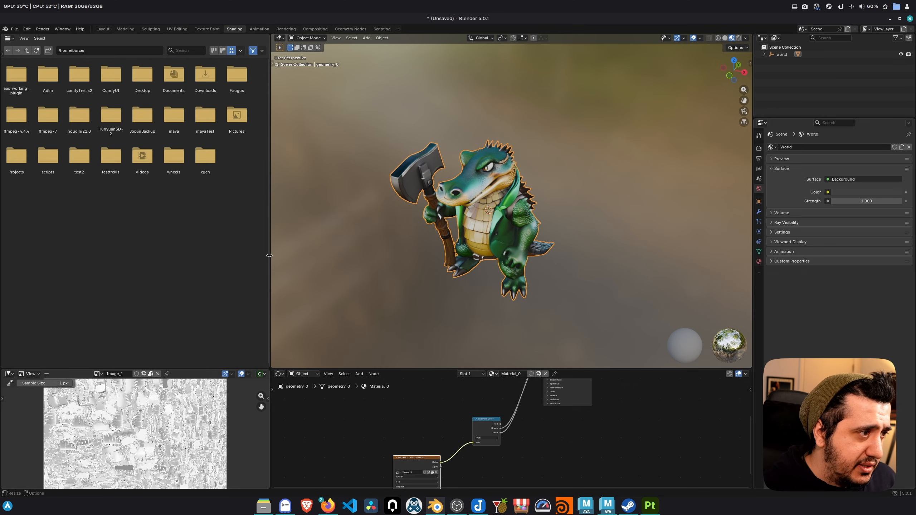
drag(270, 256, 214, 255)
middle_drag(382, 292, 436, 272)
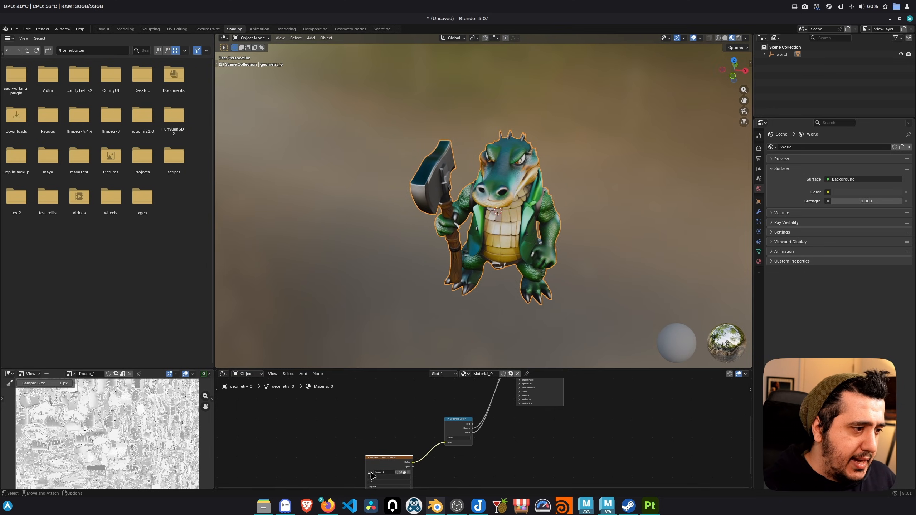
Step: Switch to Firefox and look through the workflows folder of the ComfyUI-TRELLIS2 repository, returning to its main page
mouse_move(328, 505)
click(366, 472)
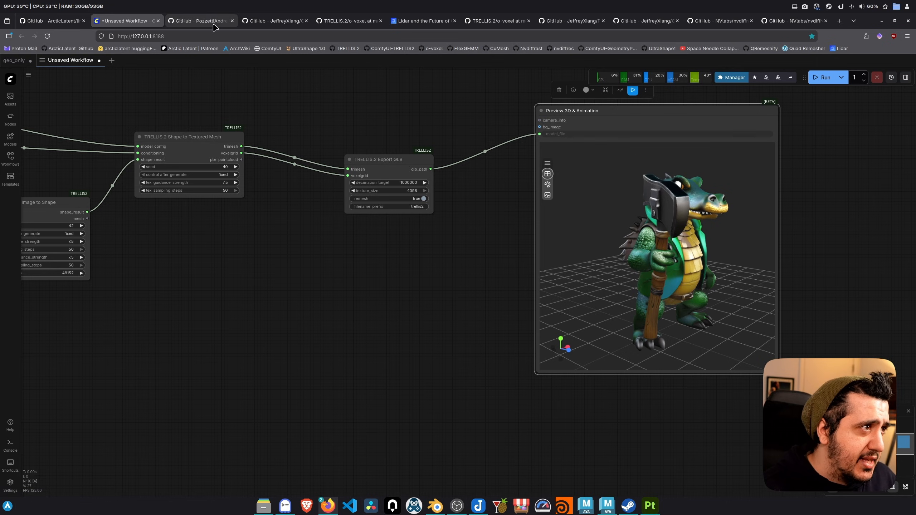
click(200, 21)
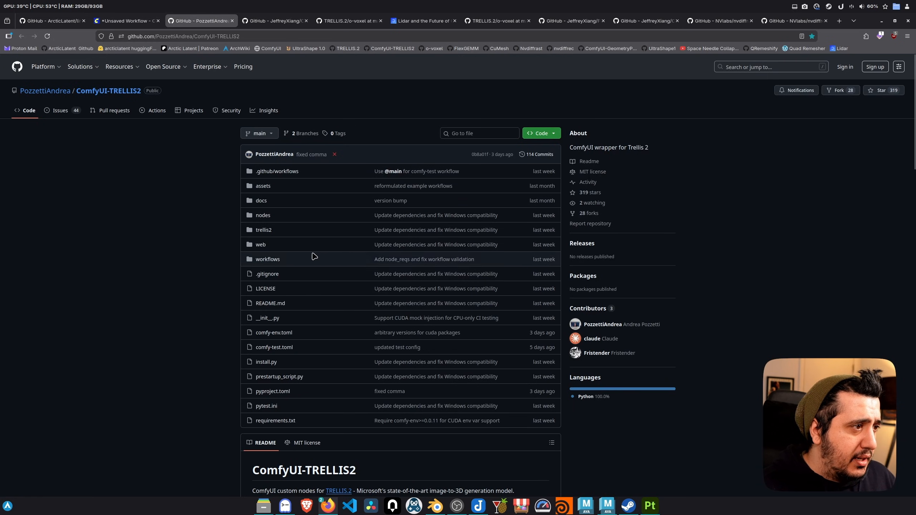
click(276, 264)
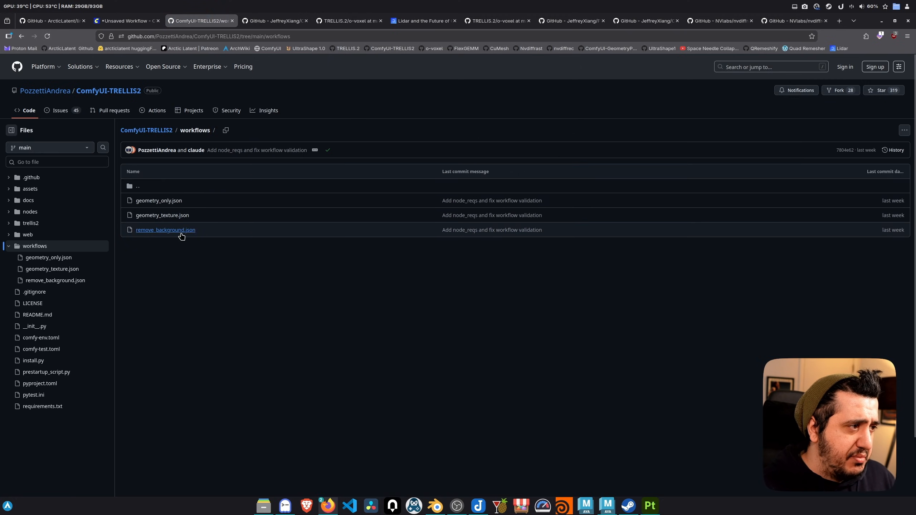
click(21, 36)
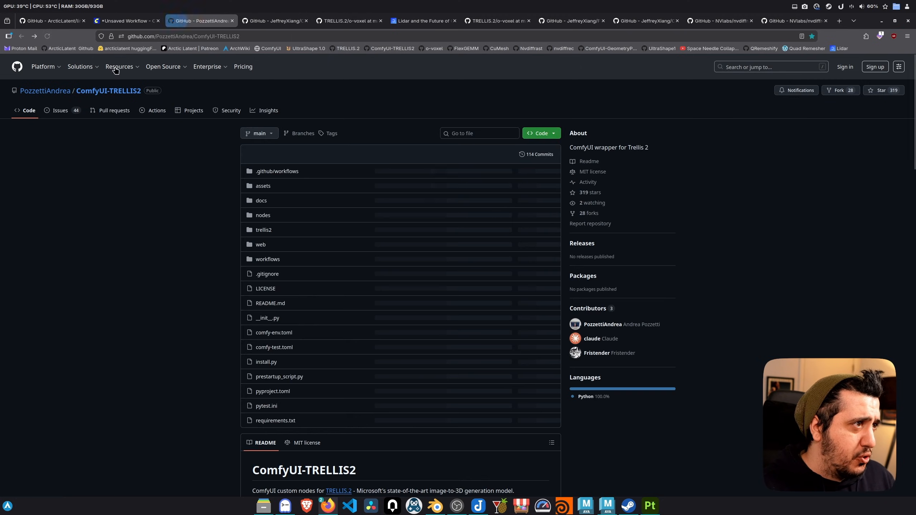
Step: Return to the ComfyUI workflow and choose bike.webp in the Load Image node
click(131, 22)
drag(199, 332, 905, 360)
drag(29, 207, 415, 237)
click(414, 207)
click(429, 227)
drag(376, 191, 261, 173)
Step: Add a TRELLIS.2 Remove Background node fed by the loaded image, turn low_vram off, and run it into a Preview Image node
double_click(395, 334)
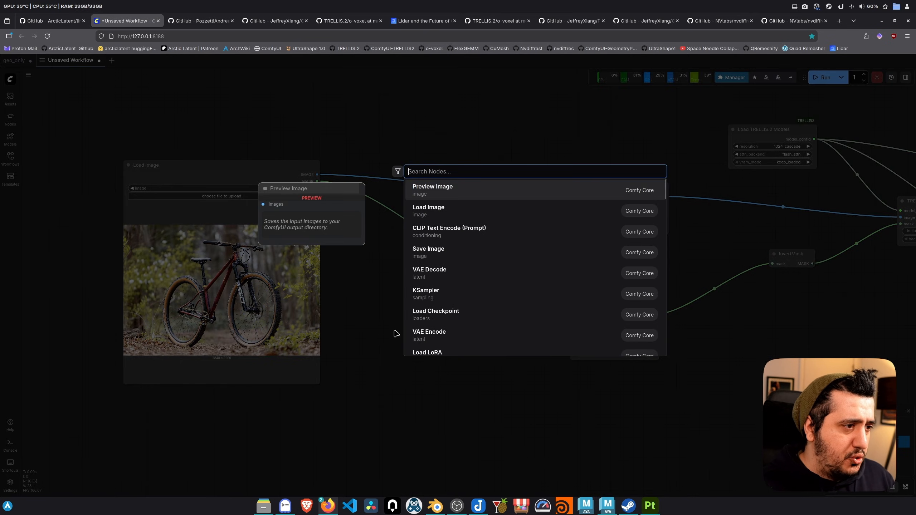
text(remove back)
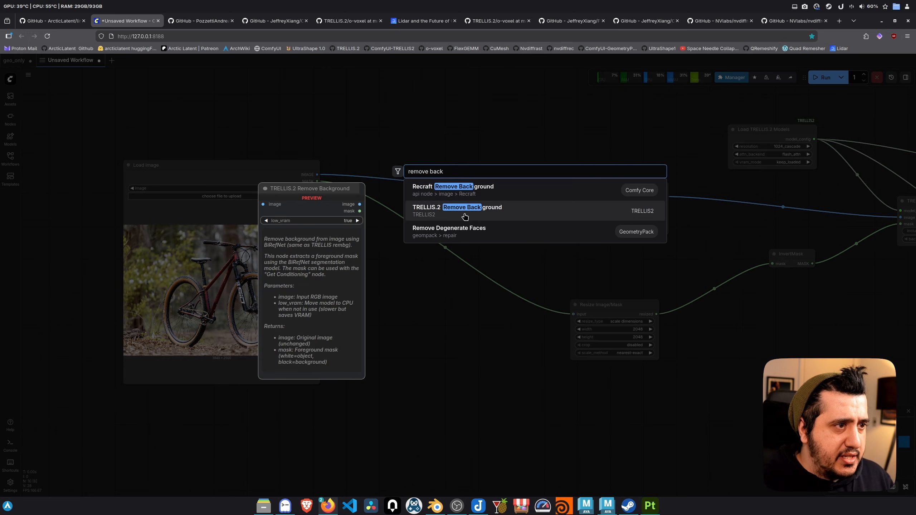
click(465, 213)
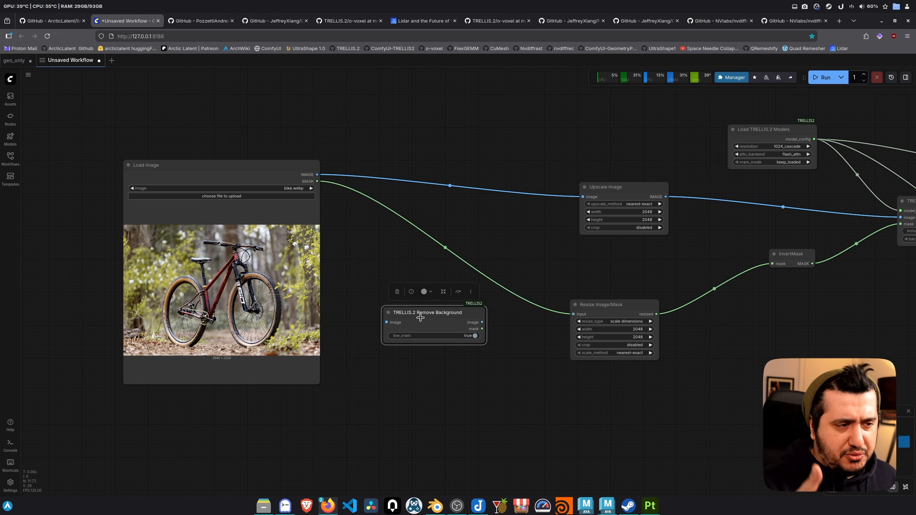
drag(386, 322, 317, 175)
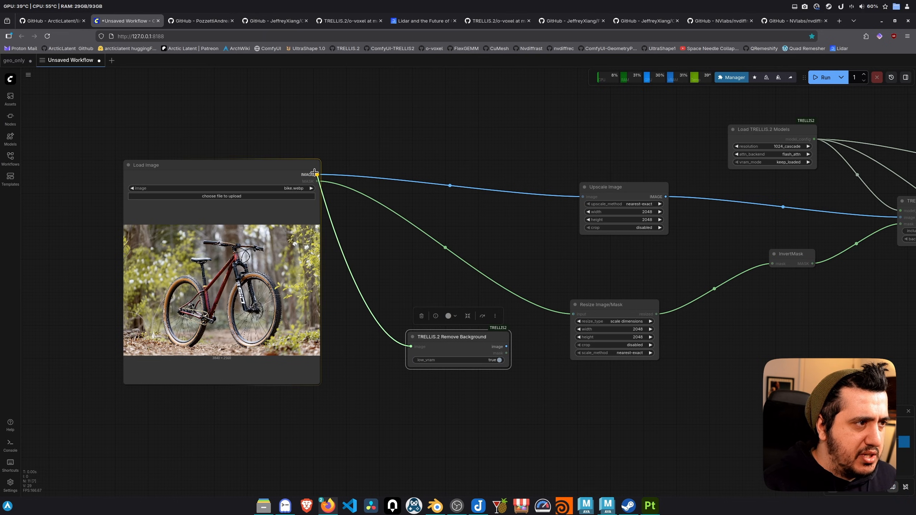
click(489, 363)
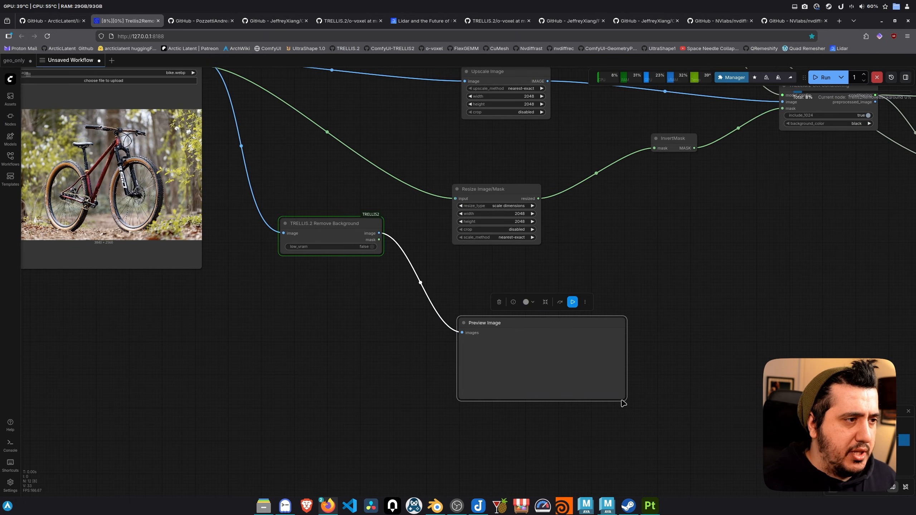
Step: Compare the background removal preview with the ComfyUI console log
key(alt+Tab)
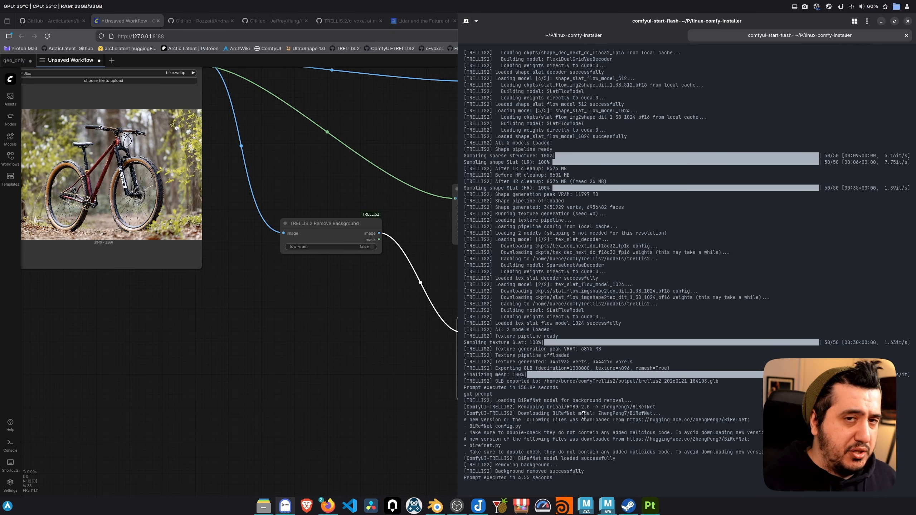
key(alt+Tab)
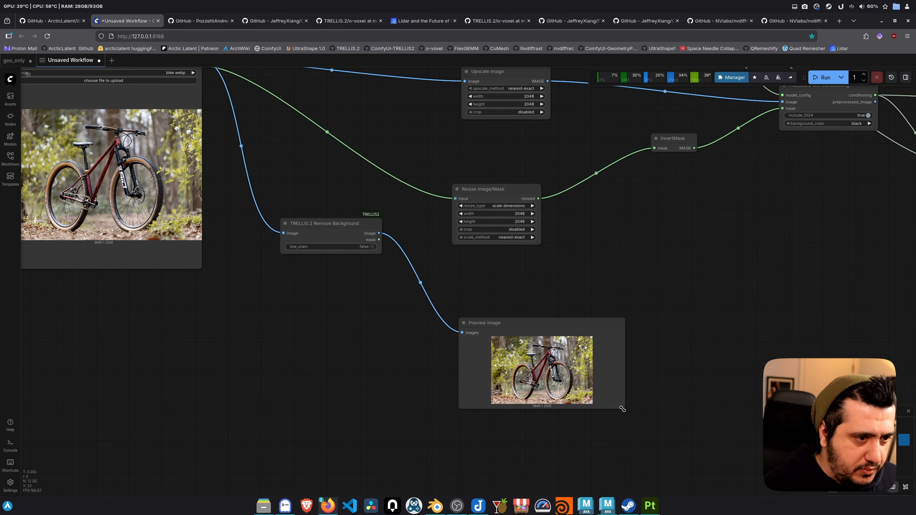
click(620, 405)
scroll(620, 404, up, 3)
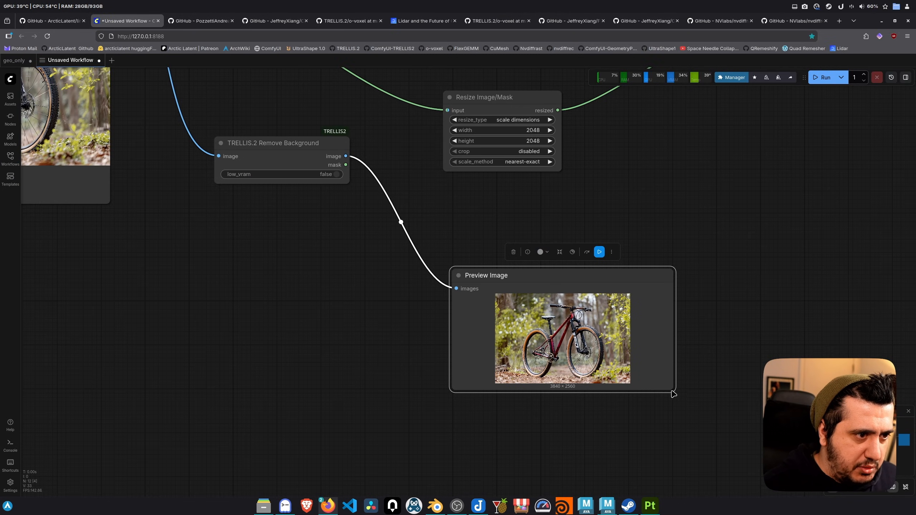
key(alt+Tab)
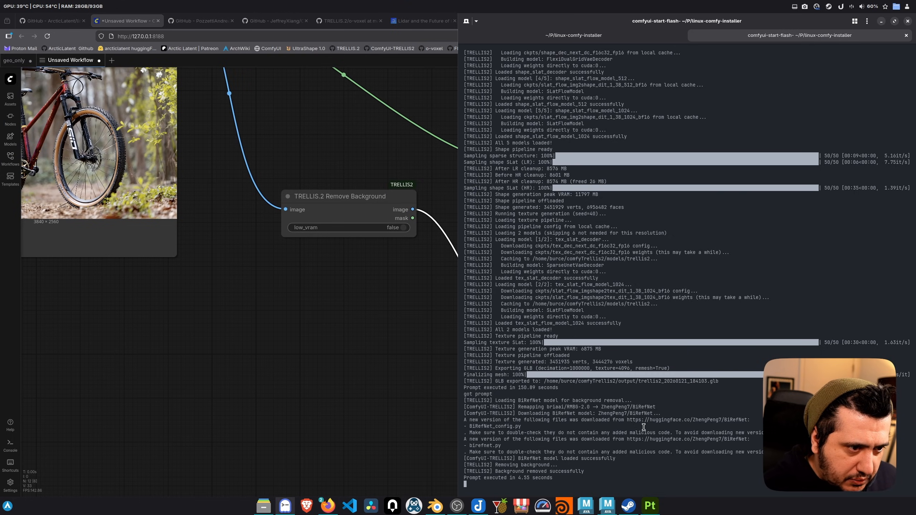
key(alt+Tab)
Step: Delete the TRELLIS.2 Remove Background node and its Preview Image node
click(339, 260)
scroll(339, 260, down, 5)
drag(362, 283, 392, 355)
click(374, 294)
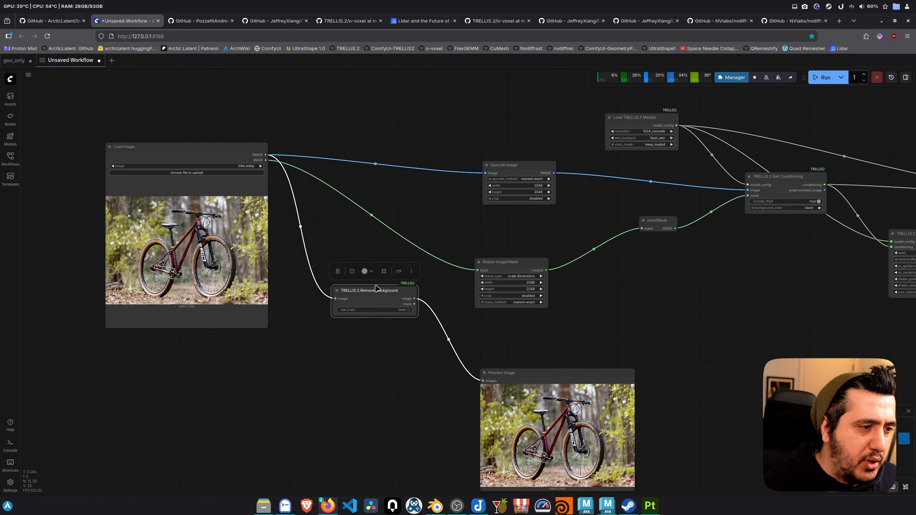
key(Delete)
click(568, 373)
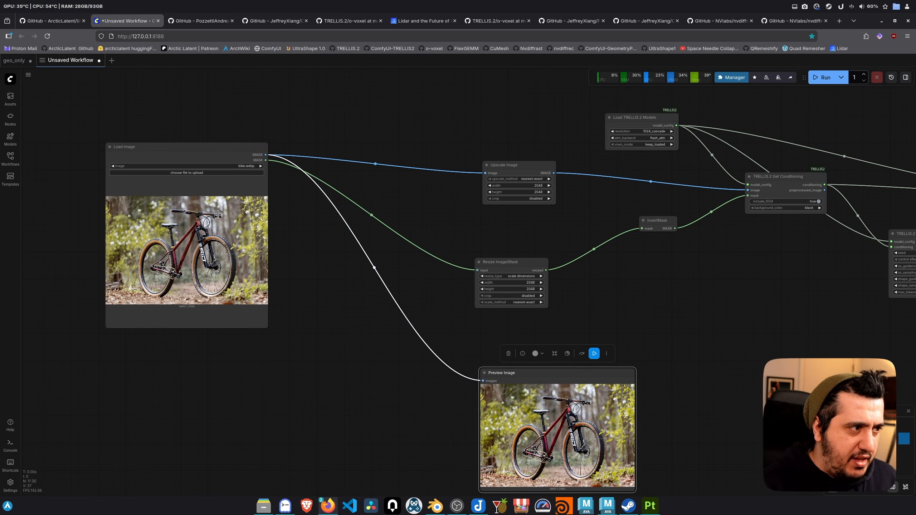
key(Delete)
Step: Search the custom nodes manager for "rembg" and install ComfyUI-Inspyrenet-Rembg
click(721, 79)
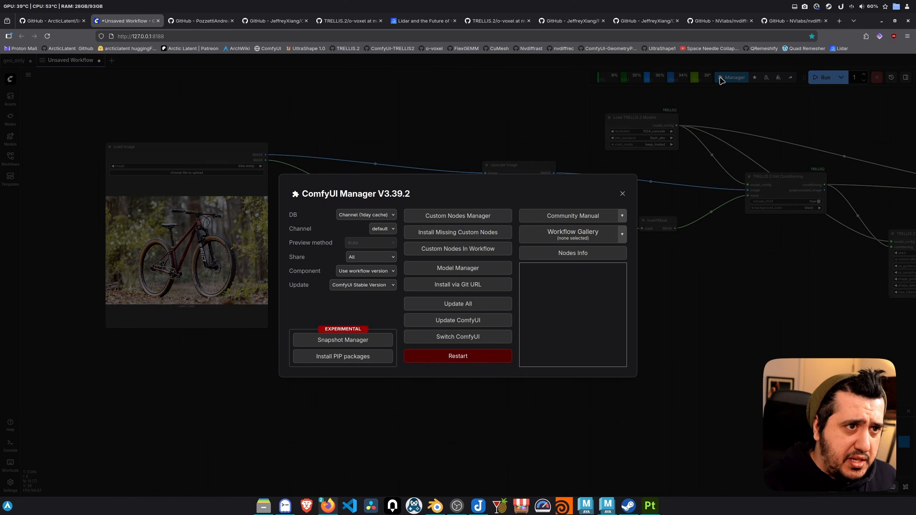
click(458, 217)
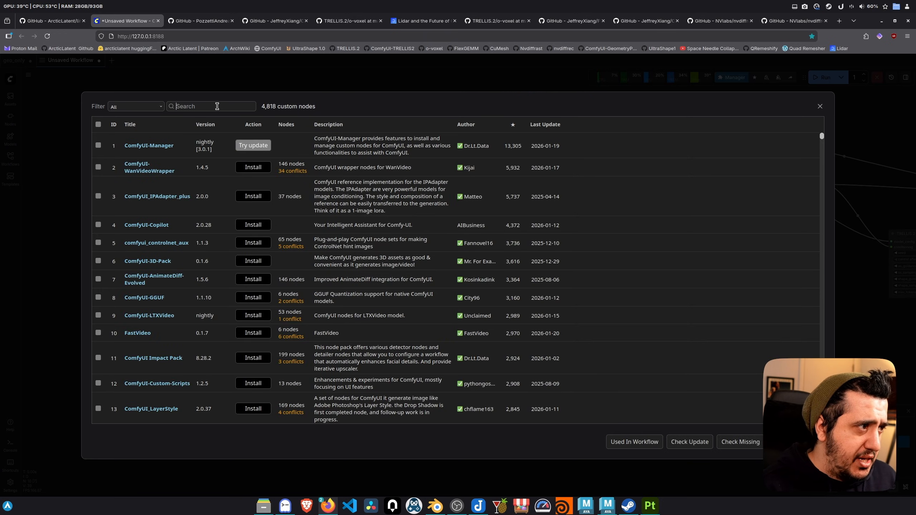
text(rembg)
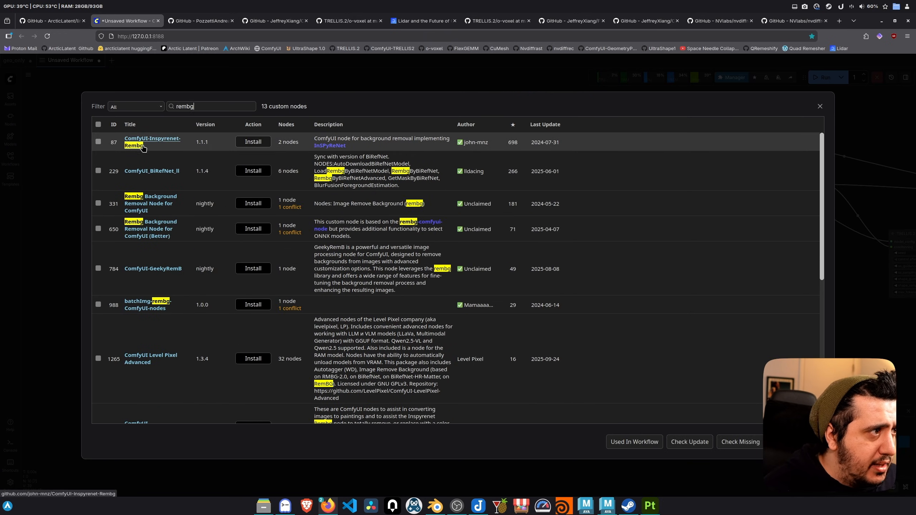
click(257, 143)
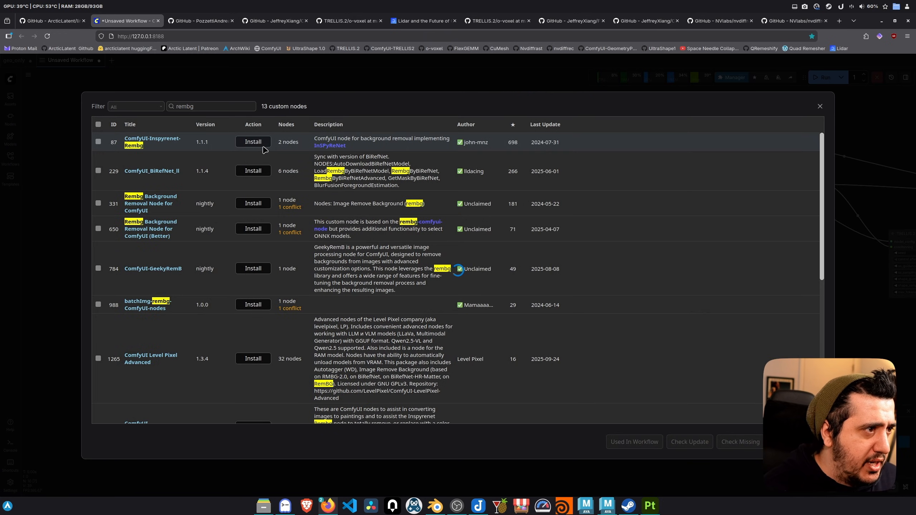
click(483, 307)
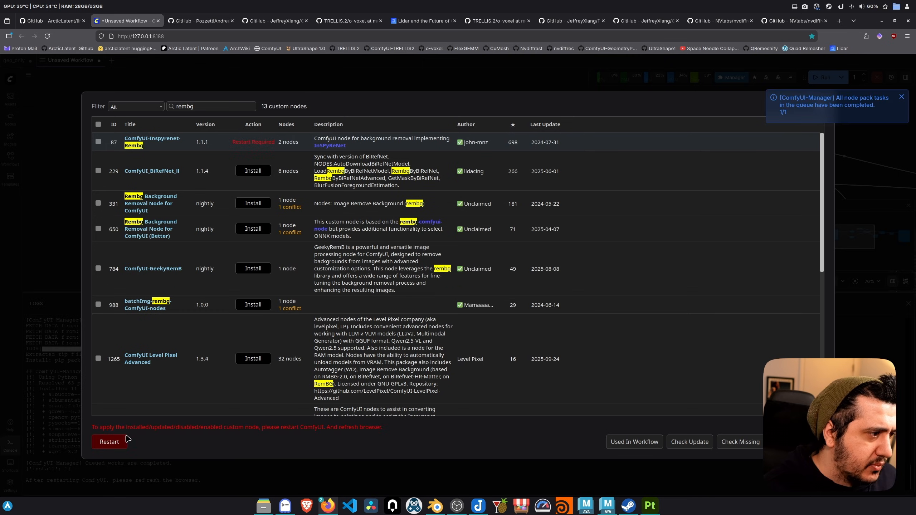
Step: Restart ComfyUI and reload the page to apply the installed node pack
click(123, 441)
click(502, 294)
click(603, 296)
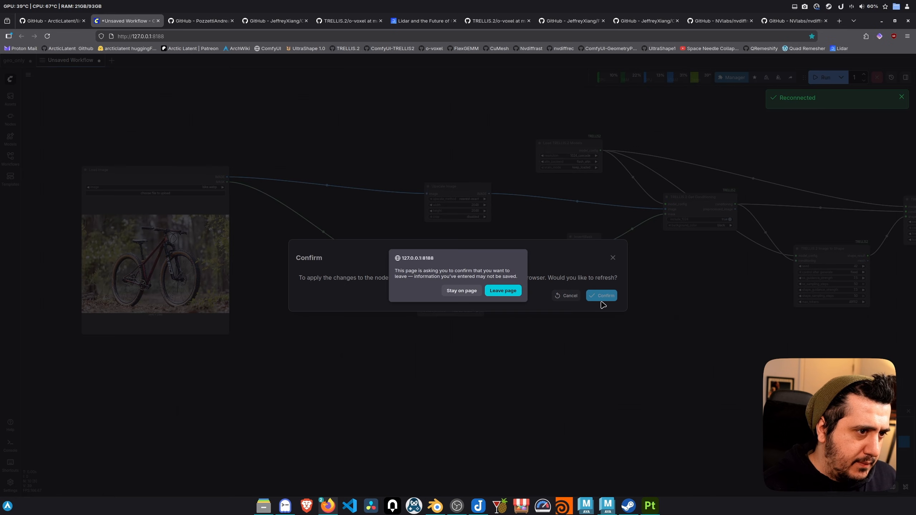
click(503, 291)
Step: Add an Inspyrenet Rembg node between Load Image and Resize Image/Mask, and run its image output into a Preview Image node
double_click(466, 327)
text(rembg)
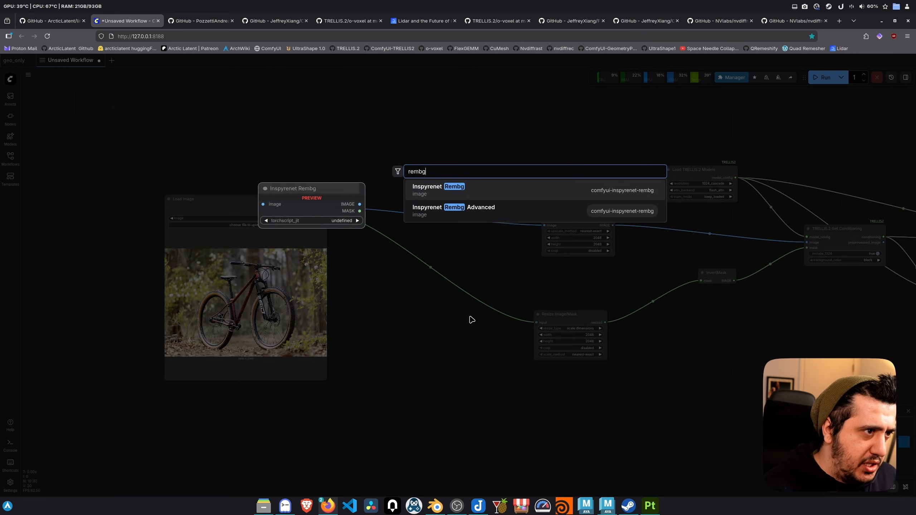
key(Return)
scroll(435, 352, up, 4)
drag(380, 363, 275, 141)
drag(485, 363, 585, 310)
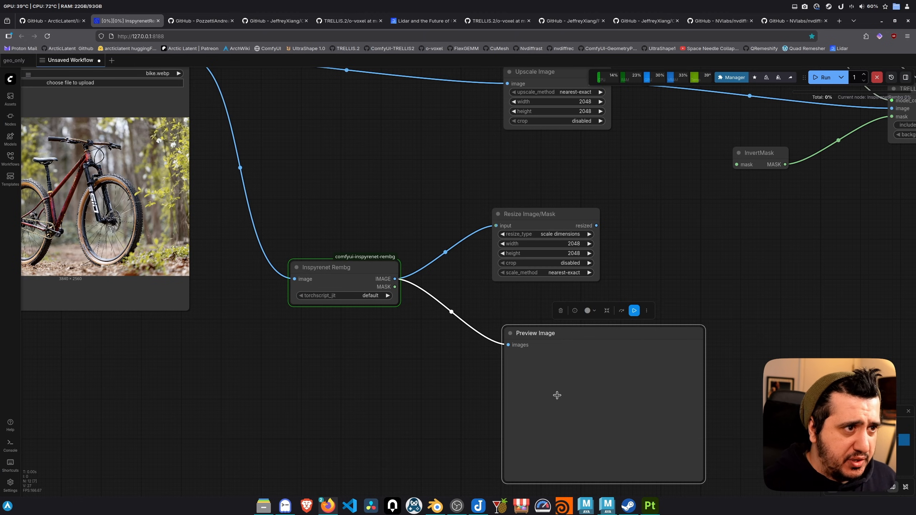
Step: Check the console progress and the preview of the Inspyrenet Rembg background removal
key(alt+Tab)
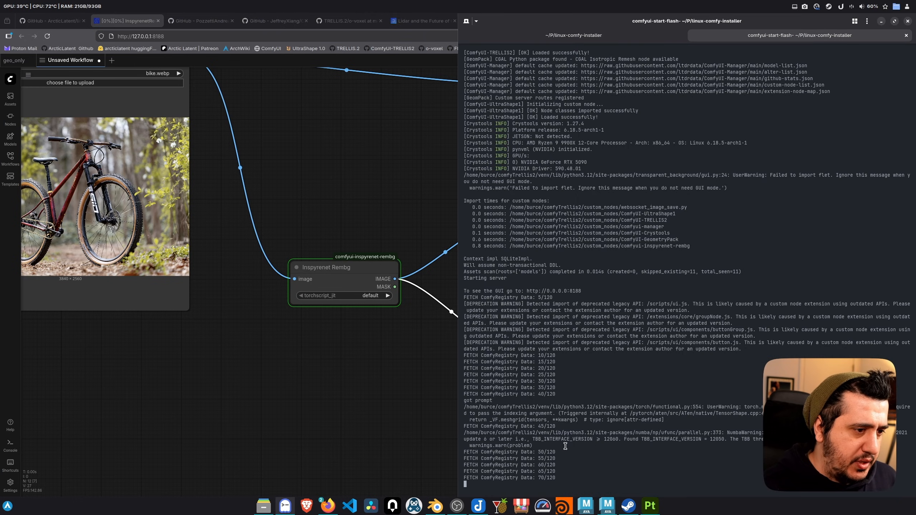
key(alt+Tab)
key(alt+Tab)
key(alt+Tab)
click(597, 377)
scroll(596, 377, down, 5)
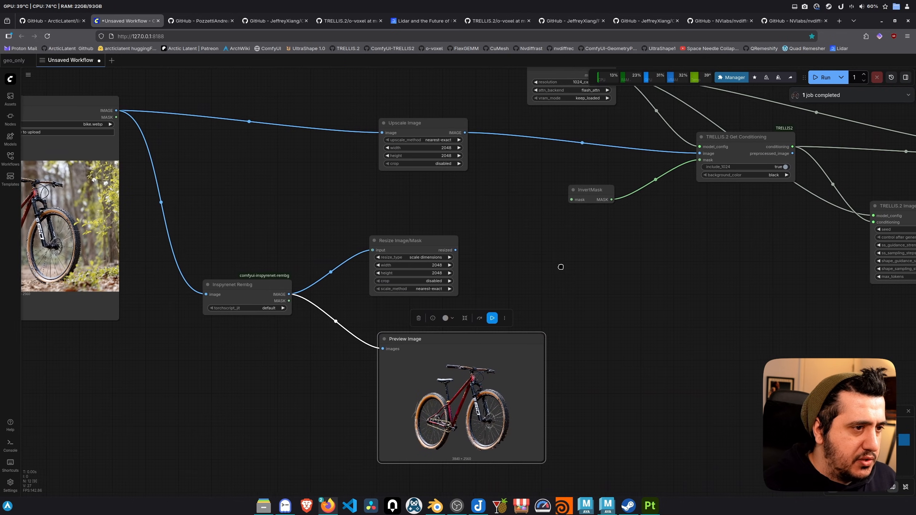
Step: Feed Upscale Image from the Inspyrenet Rembg image output and Resize Image/Mask from its mask output
drag(595, 266, 599, 318)
drag(440, 300, 461, 267)
scroll(461, 267, up, 2)
drag(414, 202, 320, 363)
scroll(409, 383, down, 3)
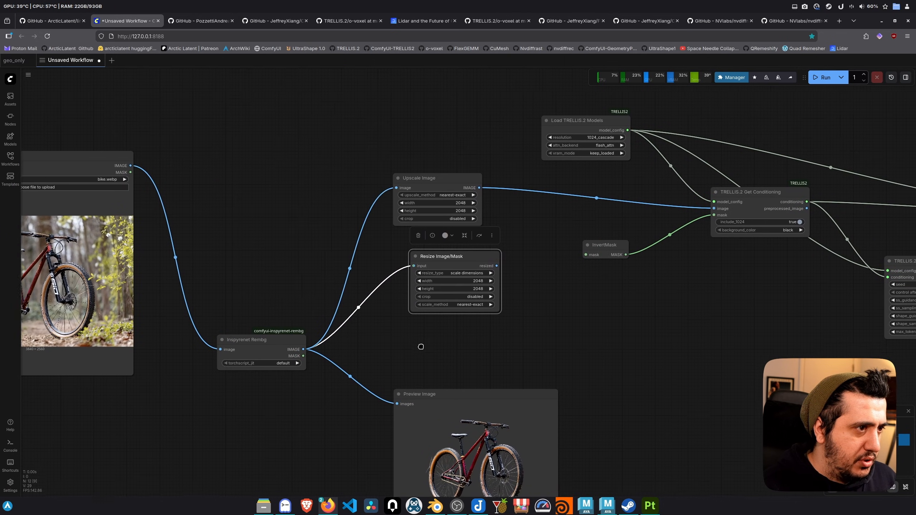
drag(308, 324, 392, 259)
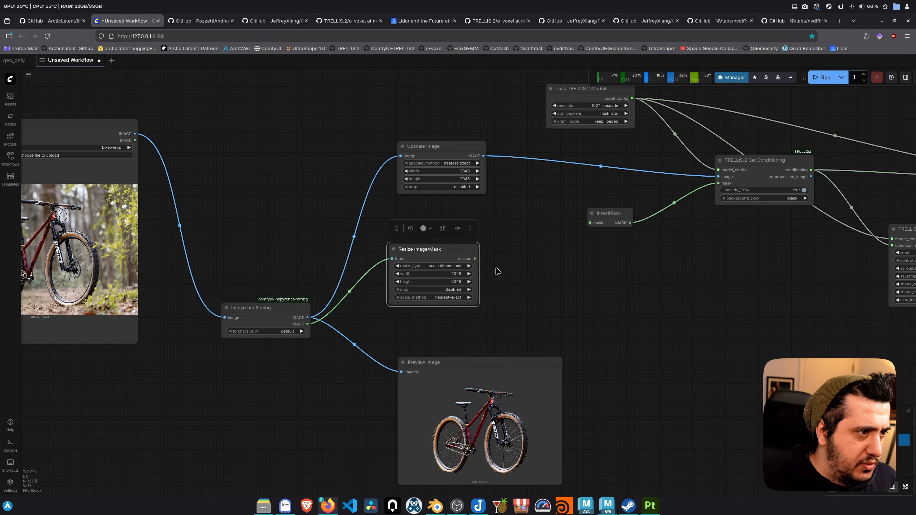
Step: Connect the Resize Image/Mask output to the InvertMask node and examine the generated bike in the Preview 3D & Animation node
drag(474, 258, 590, 223)
drag(601, 291, 528, 285)
scroll(528, 284, down, 3)
drag(849, 353, 293, 377)
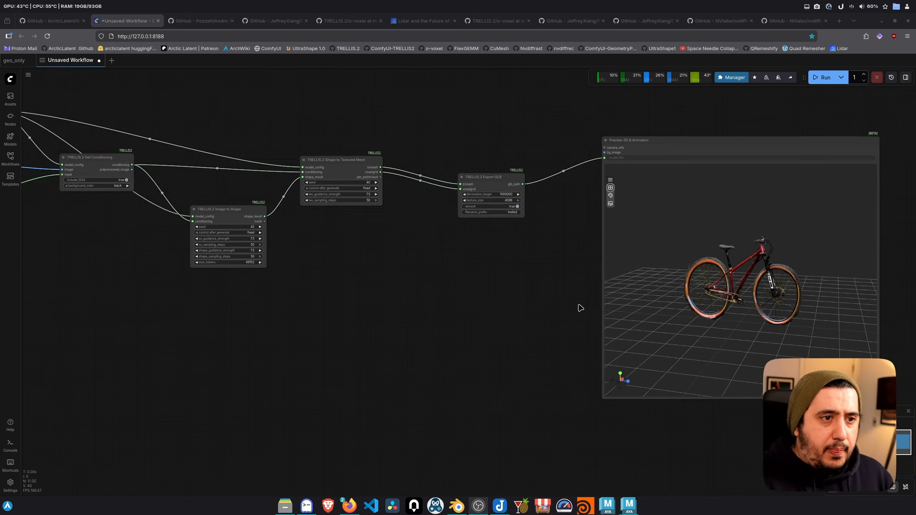
scroll(581, 308, up, 1)
drag(739, 294, 793, 287)
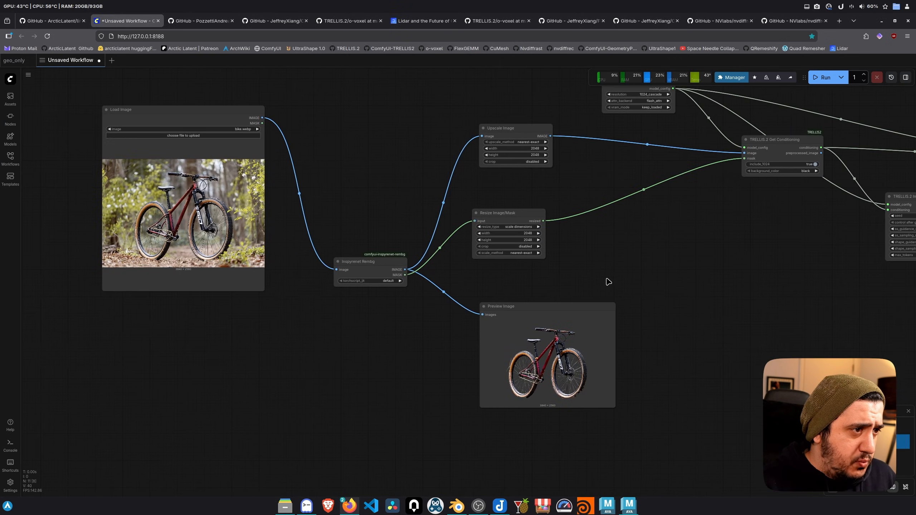
Step: Add a Preview Mask node fed by the Inspyrenet Rembg mask output and run the workflow
scroll(608, 282, up, 2)
drag(282, 257, 286, 251)
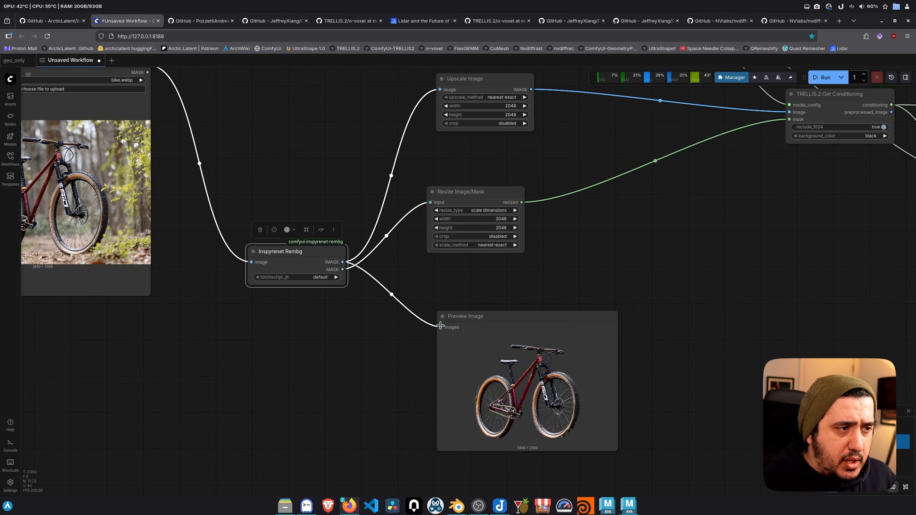
drag(355, 359, 473, 345)
drag(460, 259, 450, 424)
click(455, 441)
text(previ)
click(484, 193)
drag(510, 384, 484, 294)
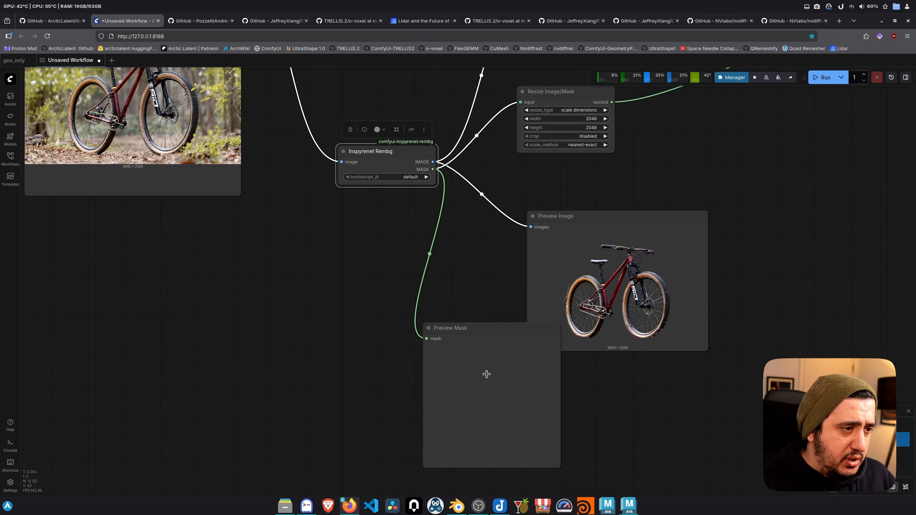
drag(472, 327, 436, 311)
key(ctrl+Return)
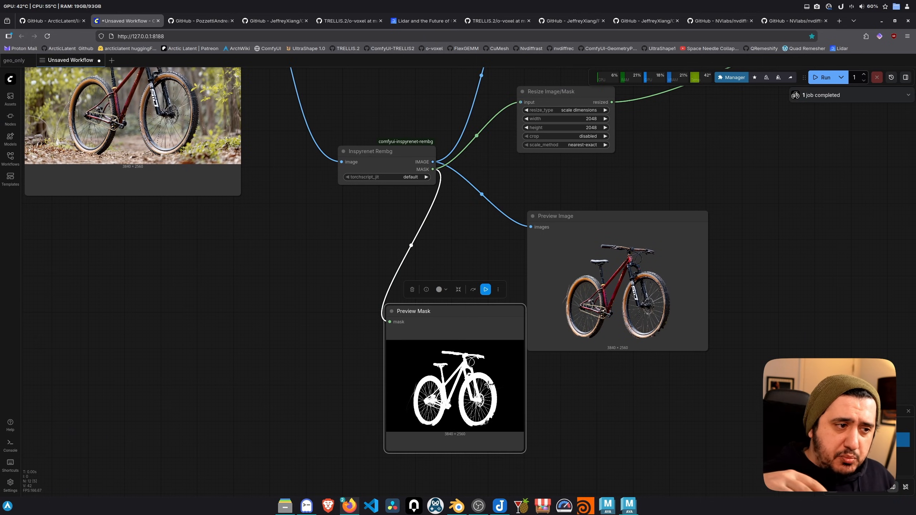
Step: Add a second Load Image node below the bike image and enlarge it
drag(224, 200, 277, 289)
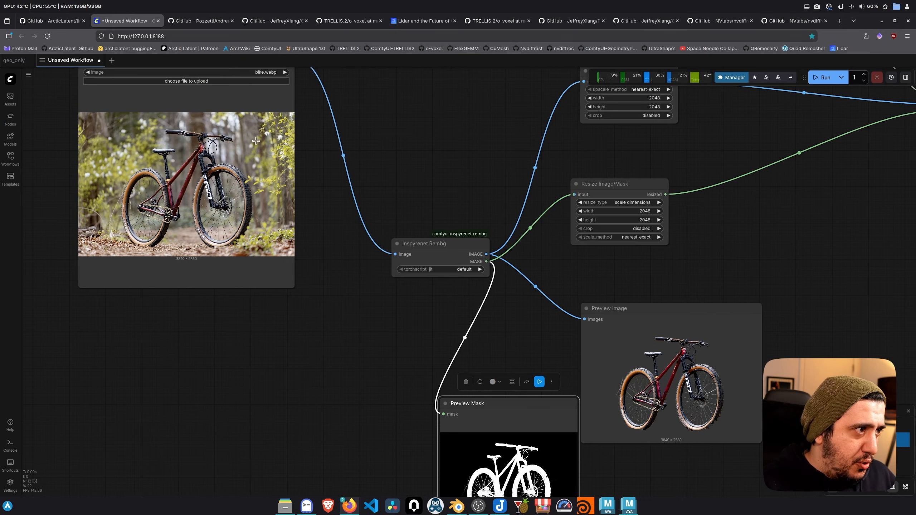
drag(300, 374, 357, 259)
double_click(292, 327)
text(load)
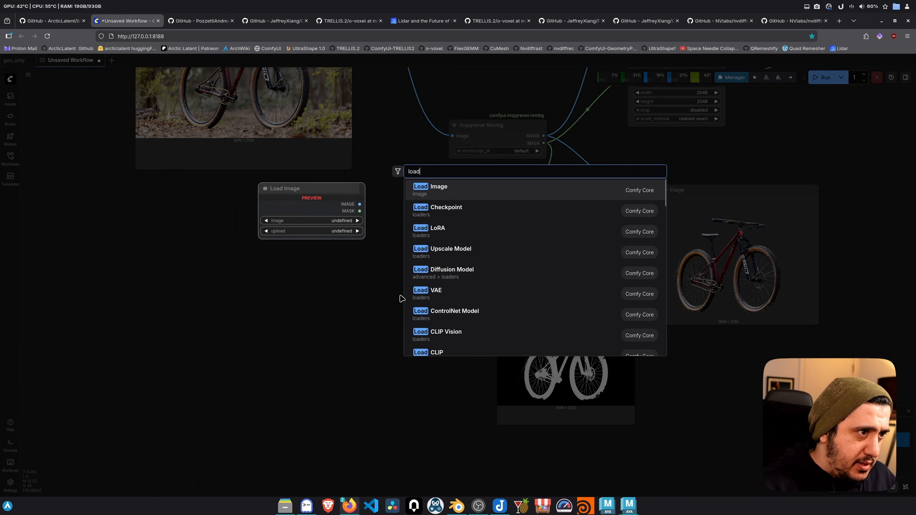
click(455, 198)
scroll(292, 343, up, 4)
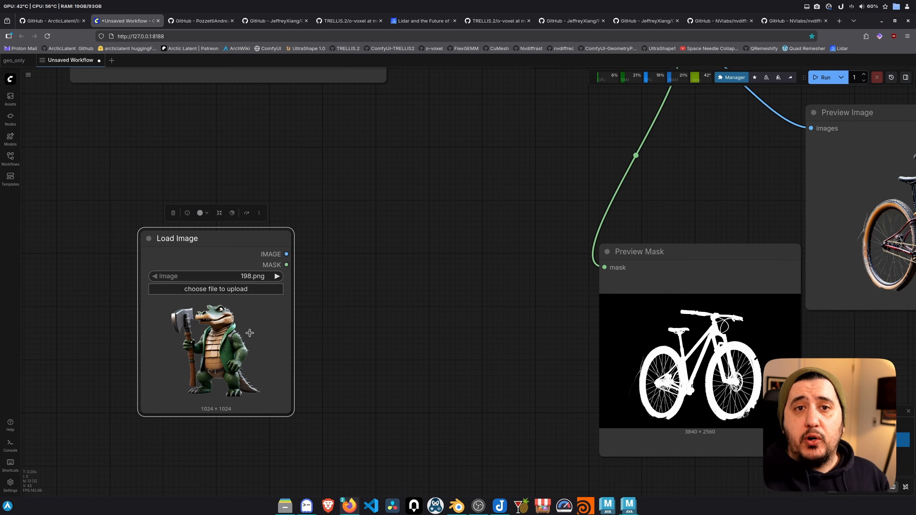
drag(286, 413, 316, 445)
Step: Attach a Preview Mask node to the crocodile image's mask output and view its mask
drag(310, 265, 423, 369)
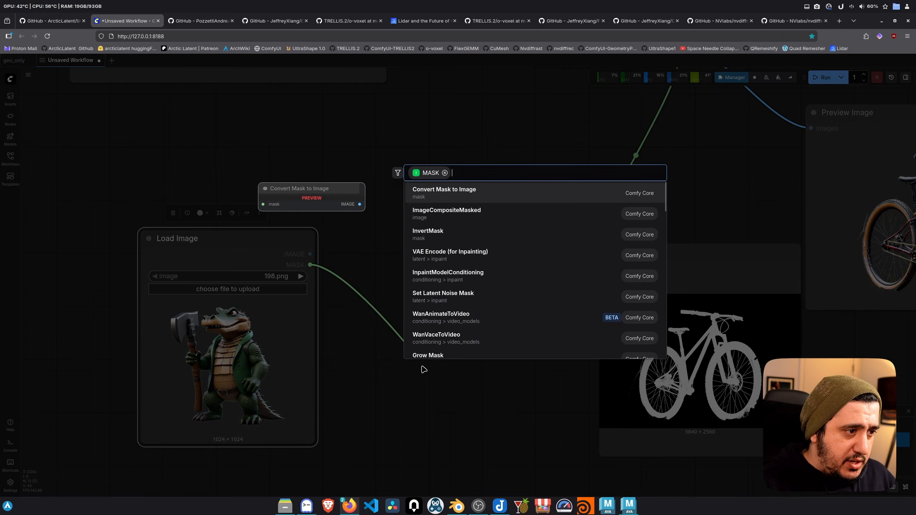
text(preview)
key(Return)
scroll(377, 384, down, 3)
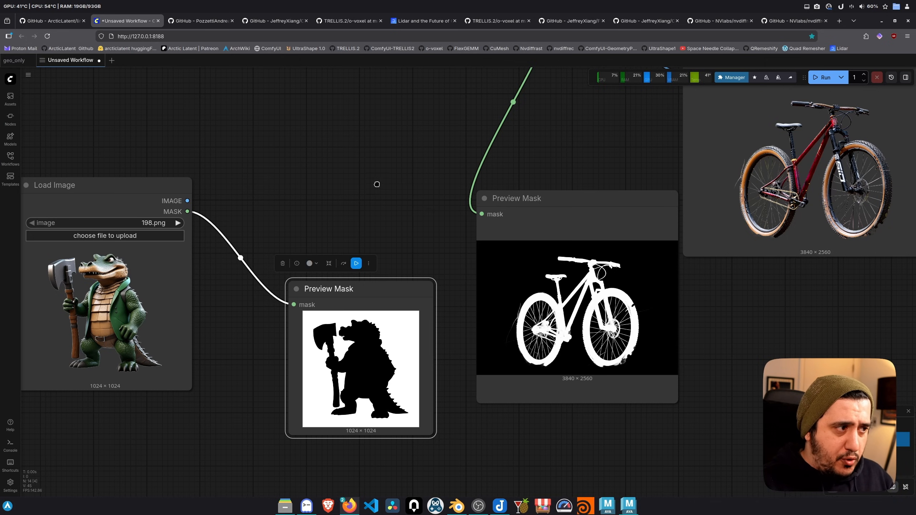
Step: Delete the Preview Mask node attached to the crocodile image
drag(377, 184, 376, 184)
click(376, 287)
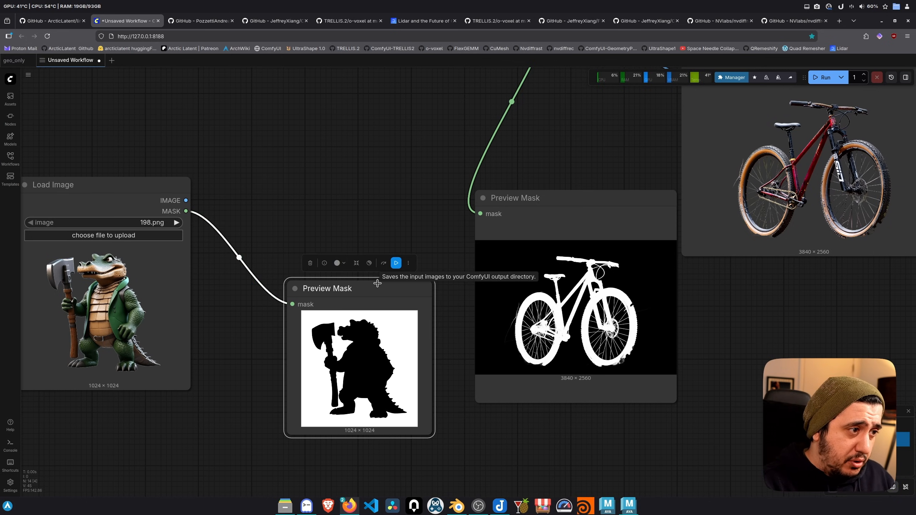
key(Delete)
Step: Compare the wheel edges of the background-removed bike preview with those in the original bike photo
scroll(436, 197, down, 2)
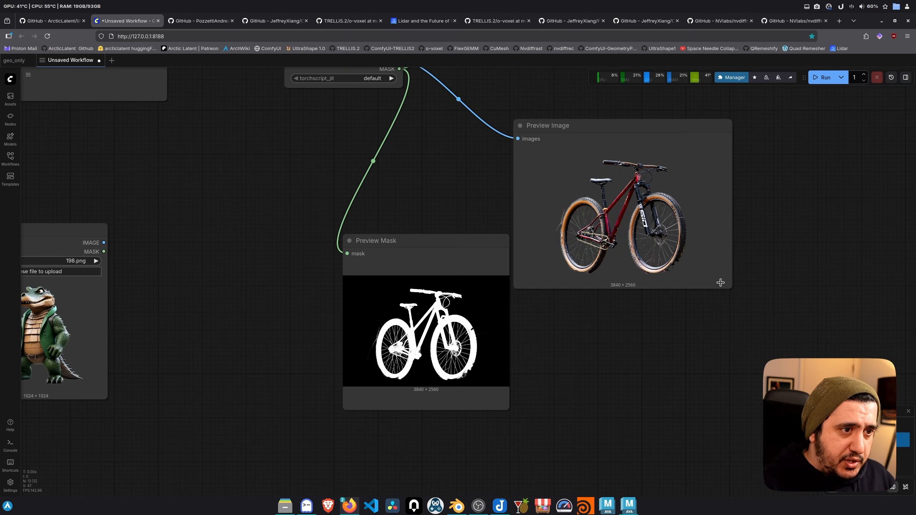
scroll(658, 272, up, 5)
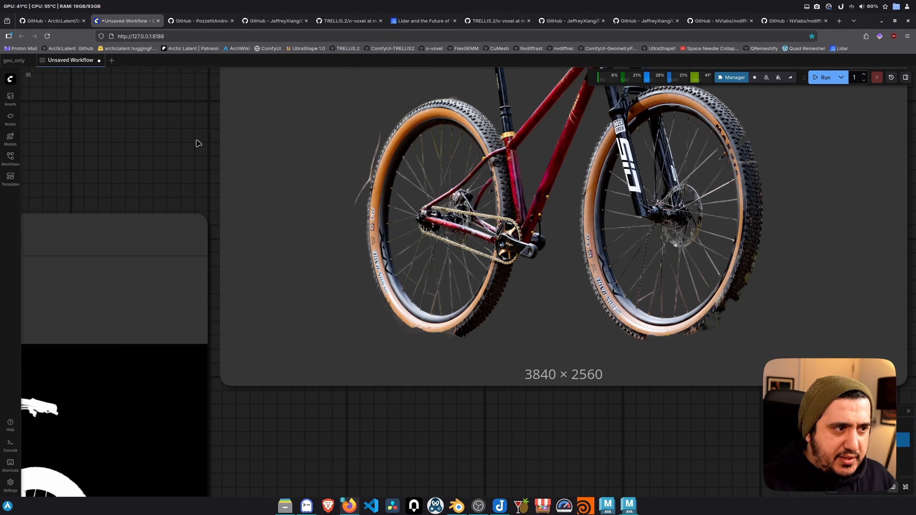
drag(102, 166, 767, 323)
drag(168, 219, 550, 317)
drag(119, 87, 456, 283)
scroll(456, 282, down, 1)
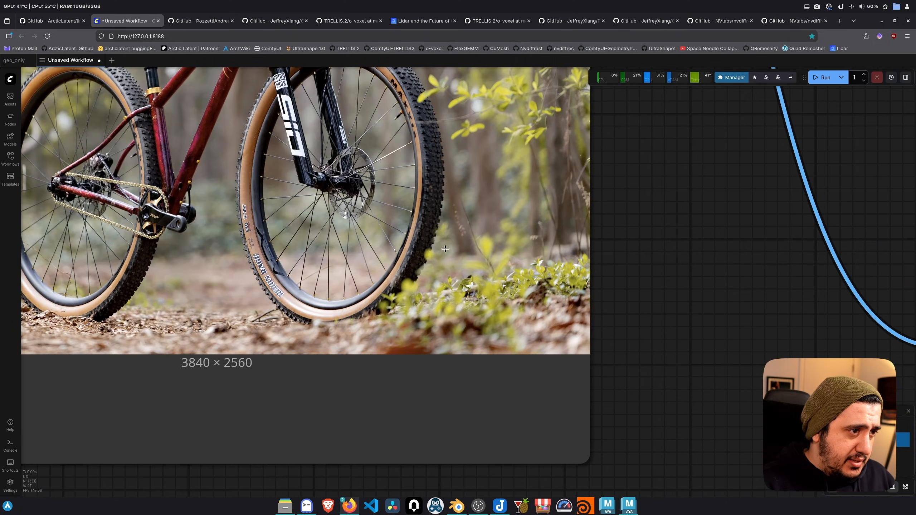
scroll(347, 266, down, 8)
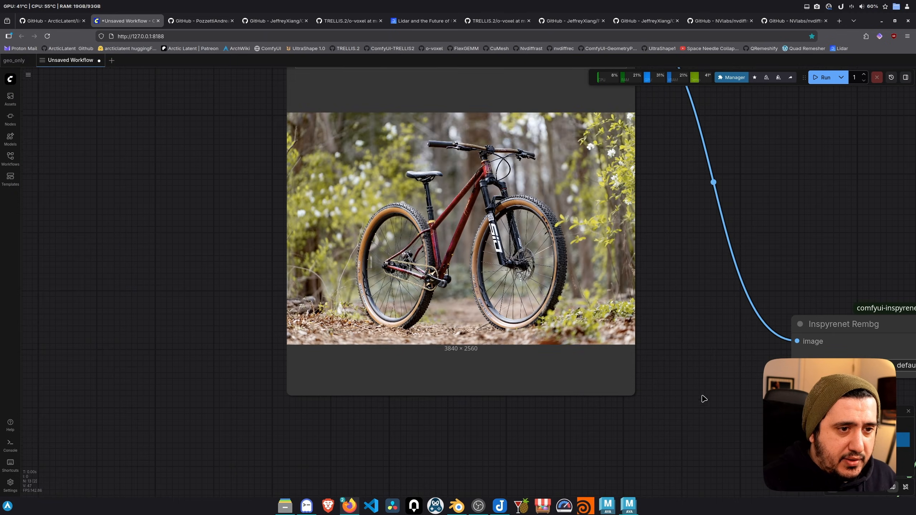
Step: Examine the generated bike model's tyres, spokes and frame in the Preview 3D & Animation node
drag(704, 399, 245, 241)
scroll(563, 314, up, 3)
drag(563, 314, 238, 213)
drag(830, 202, 327, 319)
scroll(328, 319, down, 3)
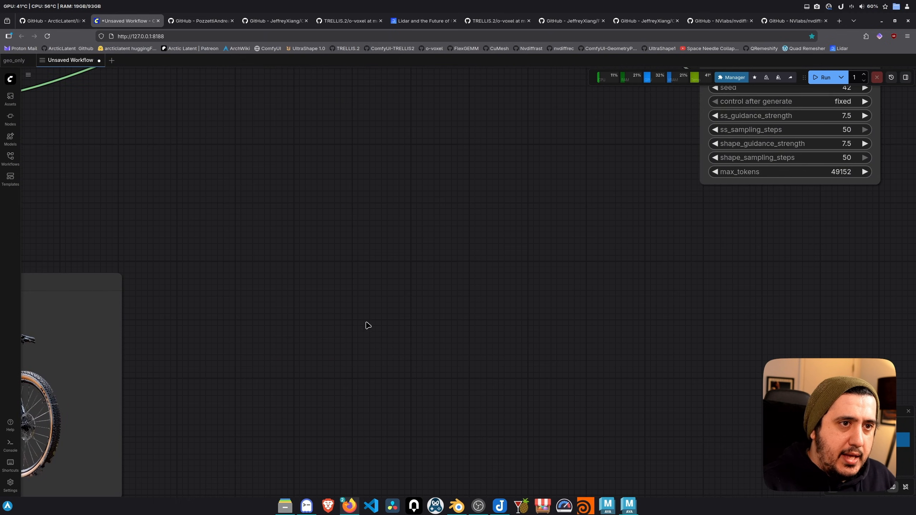
drag(757, 325, 433, 260)
scroll(562, 263, down, 4)
drag(575, 244, 617, 296)
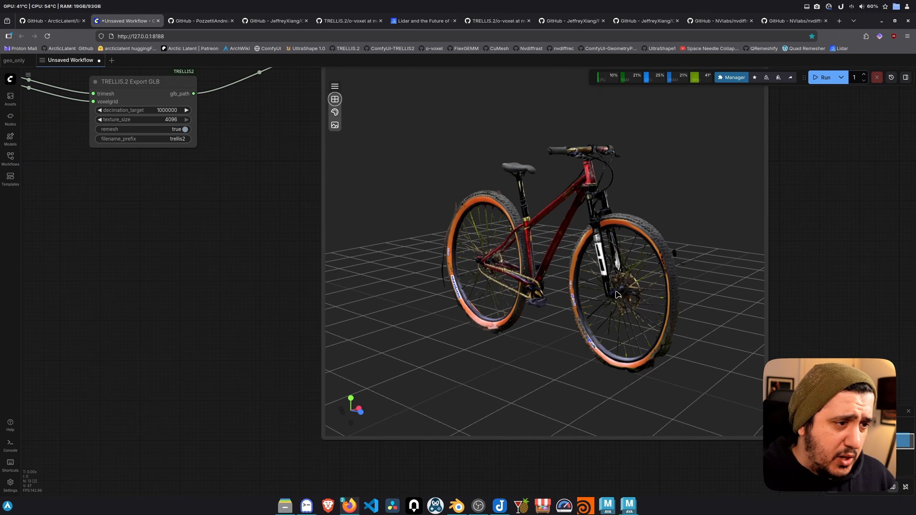
scroll(222, 290, down, 3)
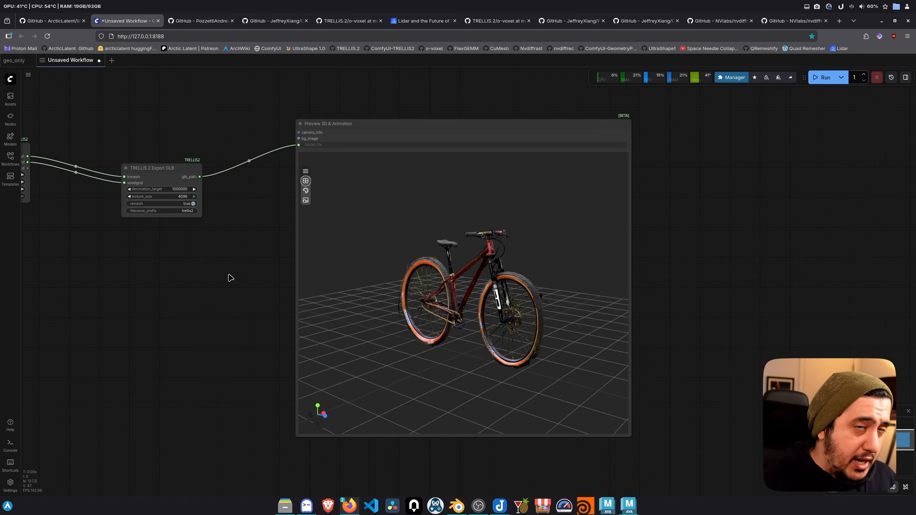
scroll(197, 309, down, 3)
drag(159, 307, 602, 307)
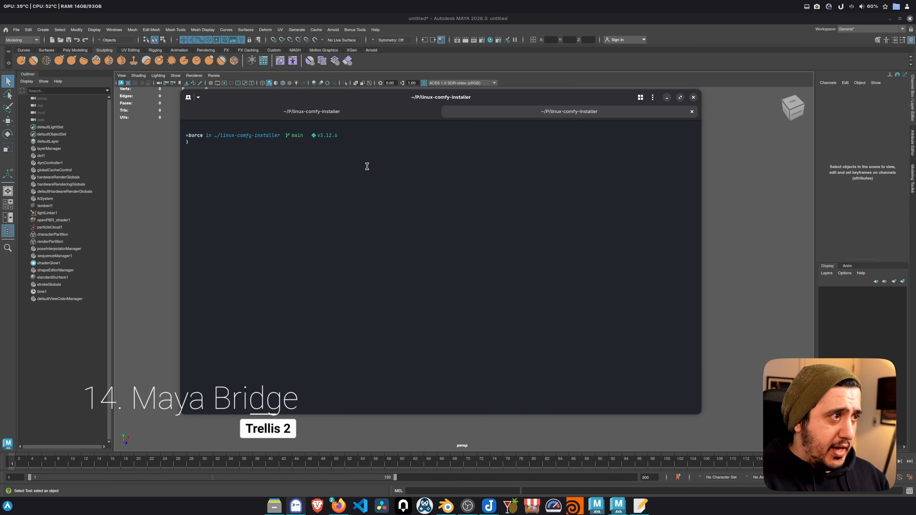
Step: Start ComfyUI from the terminal with the comfyui-start-flash-7 command
text(comfyui-start-flash-7)
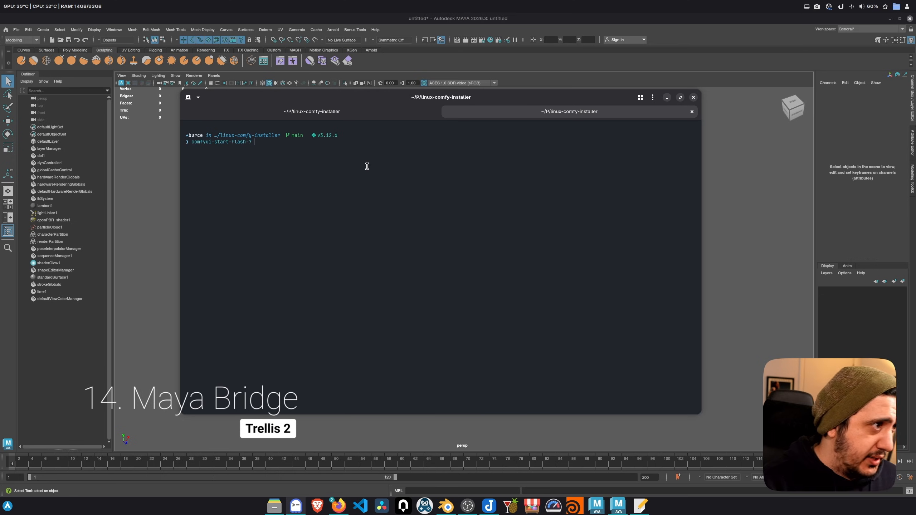
key(Return)
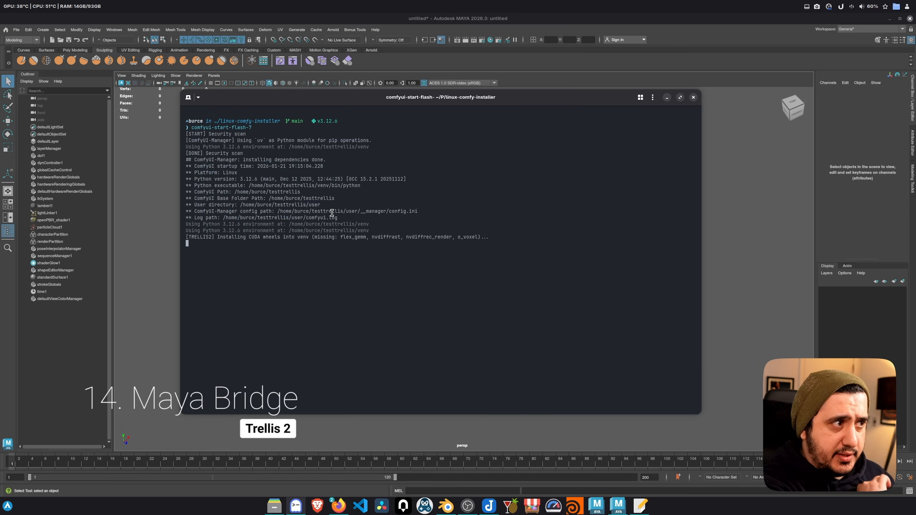
Step: Run the maya_trellis_bridge Python script from Maya's Script Editor and close the editor
click(910, 491)
click(293, 131)
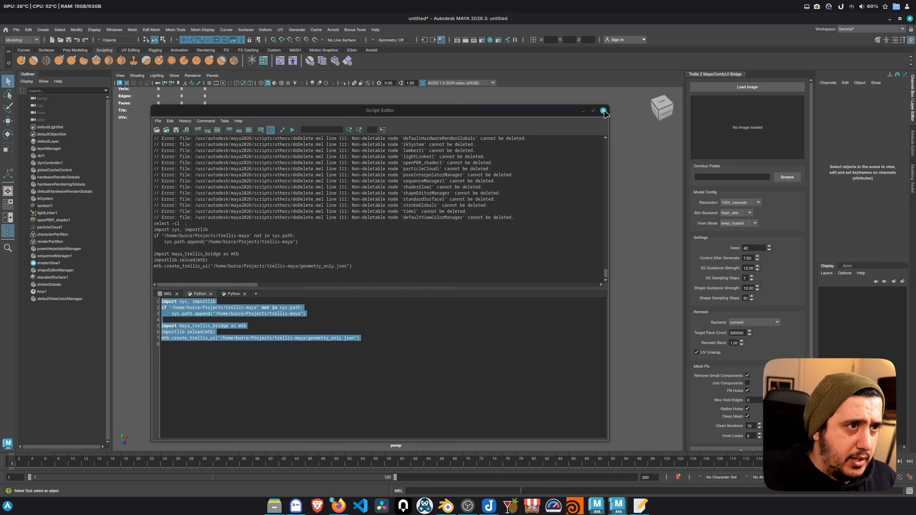
click(603, 110)
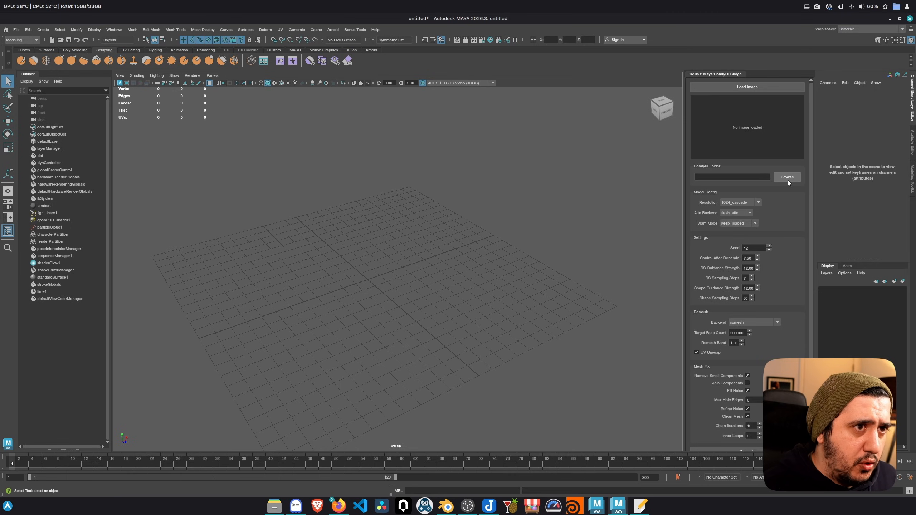
Step: Set the bridge's ComfyUI folder to comfyTrellis2 in the home directory
click(788, 180)
drag(564, 325, 638, 375)
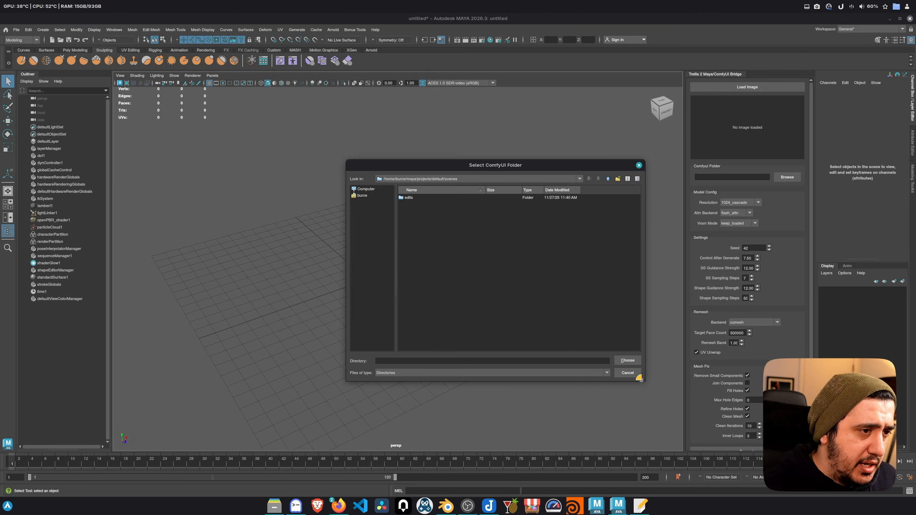
click(362, 195)
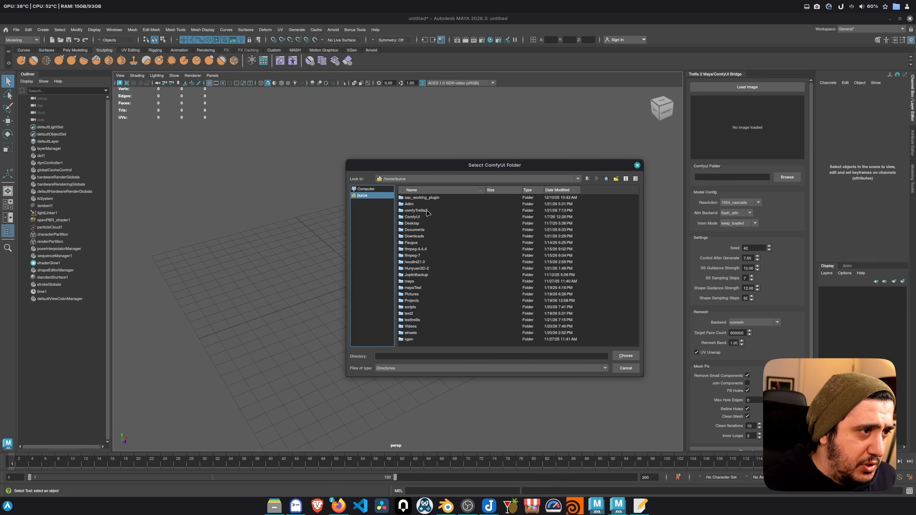
click(427, 211)
click(626, 356)
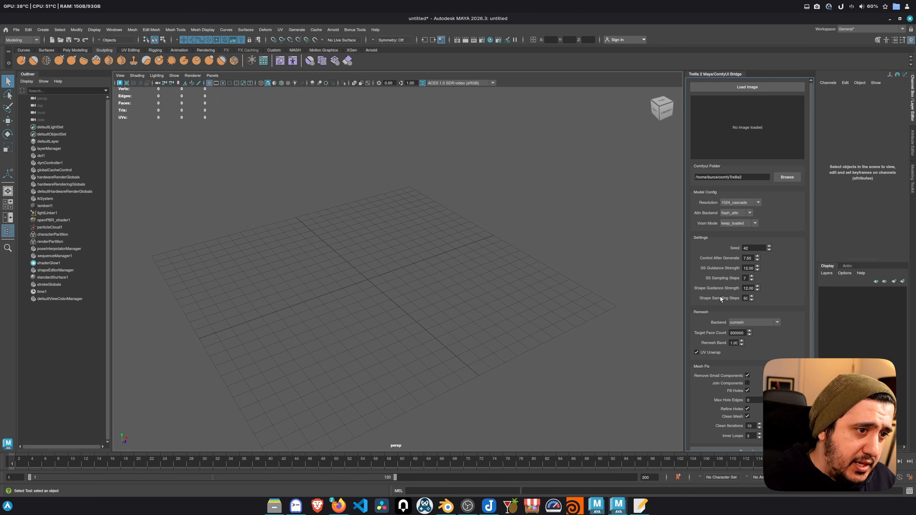
Step: Load t_logo.png from the testtrellis input folder as the bridge's source image
scroll(813, 344, down, 1)
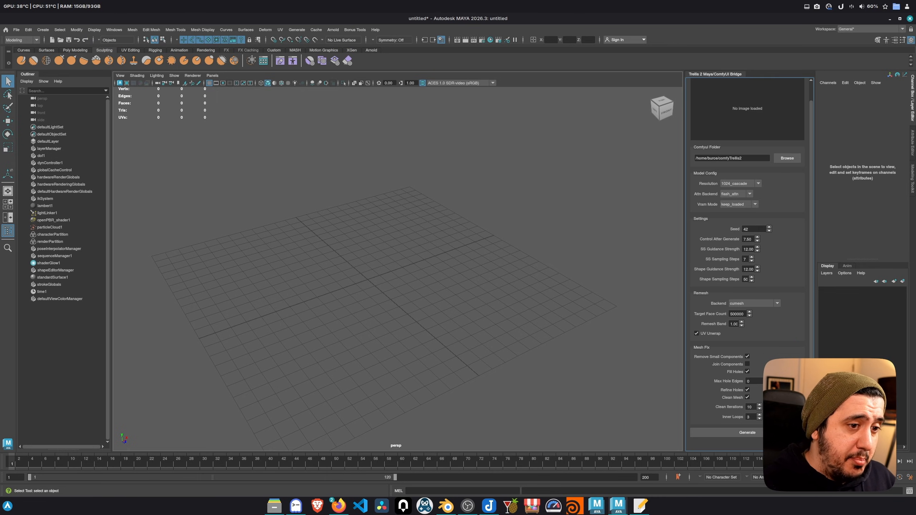
scroll(724, 114, up, 1)
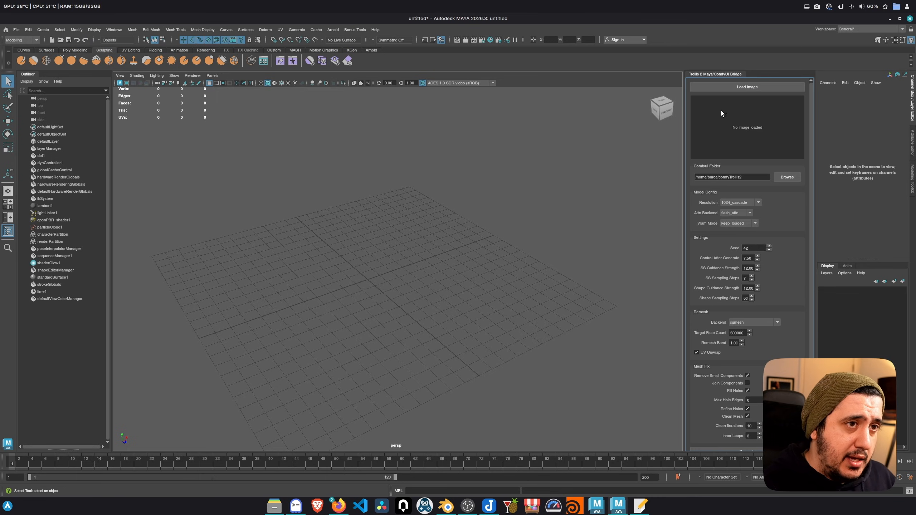
click(752, 91)
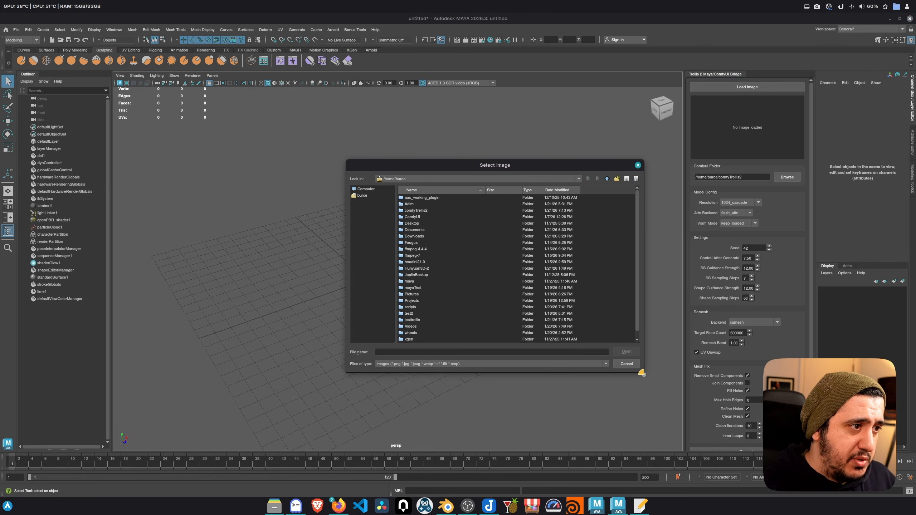
double_click(308, 290)
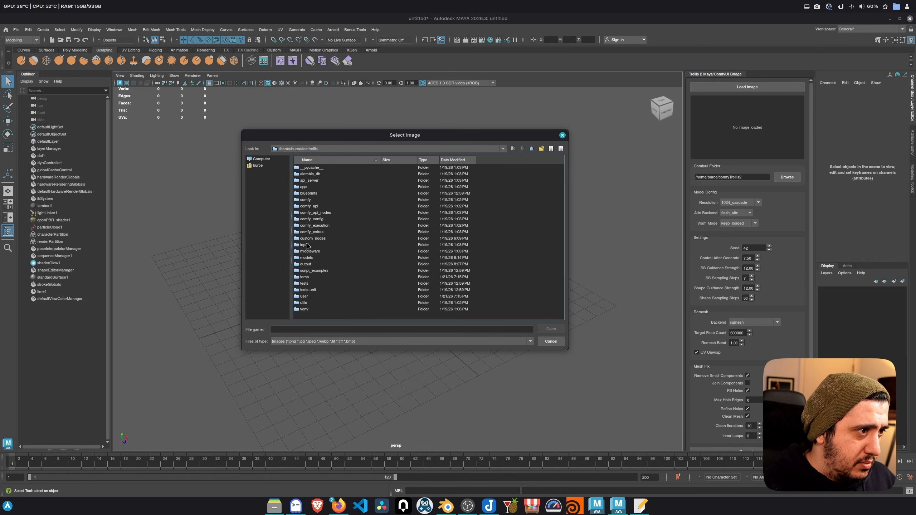
double_click(308, 246)
double_click(315, 194)
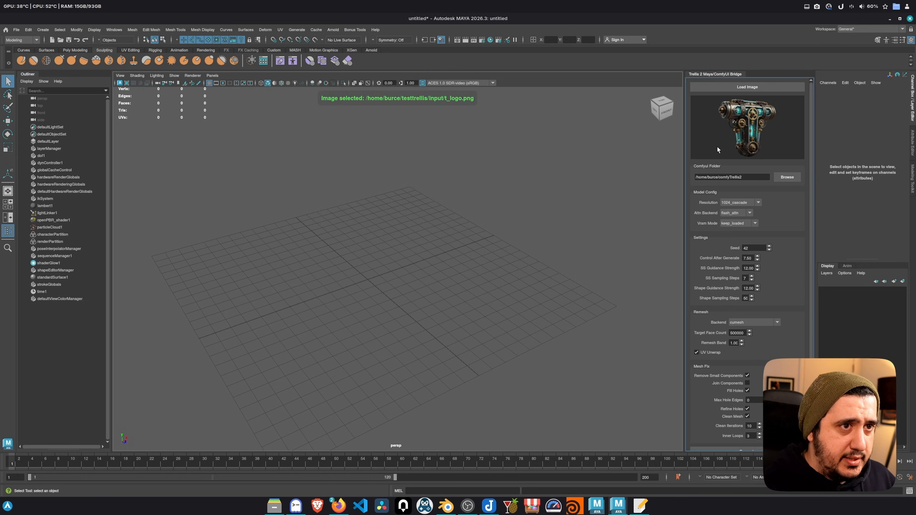
Step: Generate the mesh from the loaded image and switch to the terminal to check its progress
scroll(707, 171, down, 1)
click(295, 506)
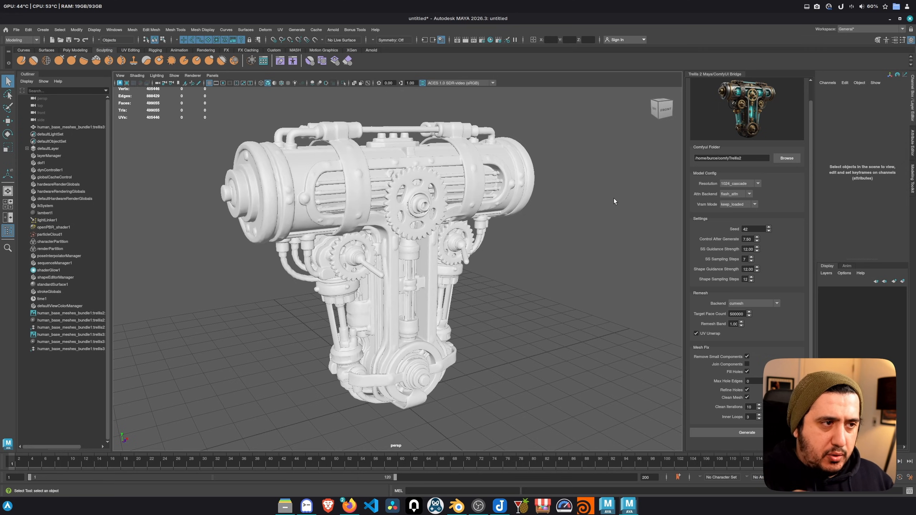
Step: Try moving the generated mesh down about 5.7 units along the Y axis, and undo the move
click(420, 203)
key(w)
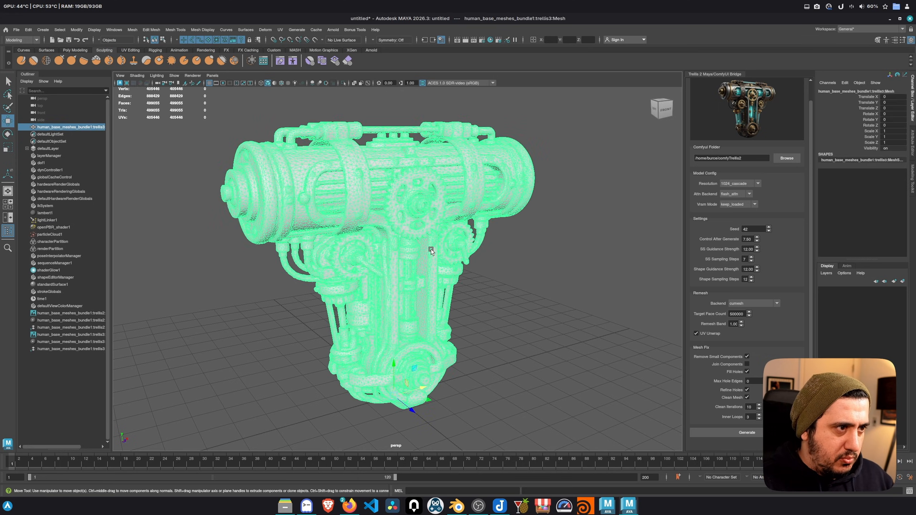
drag(395, 367, 439, 391)
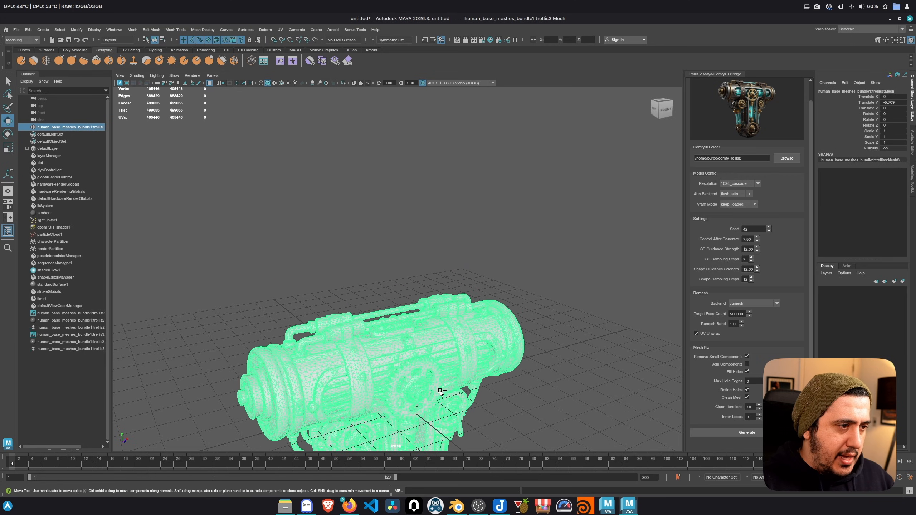
key(ctrl+z)
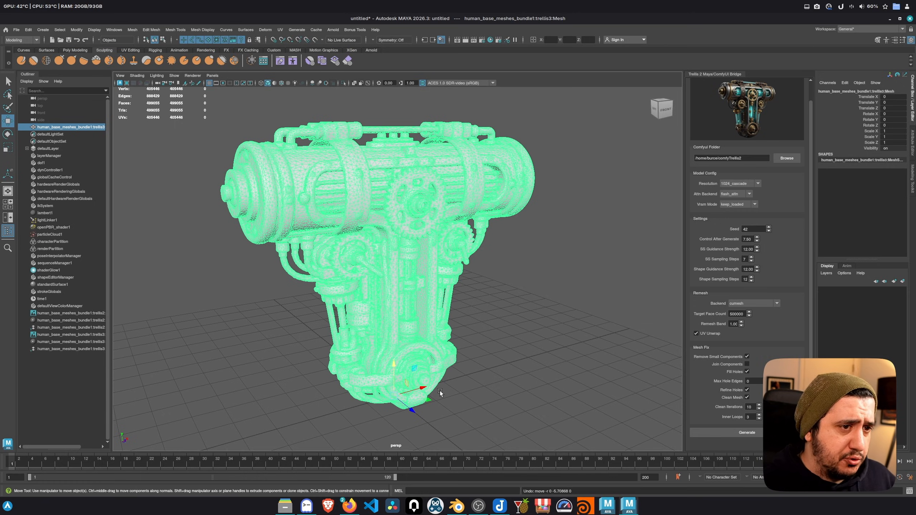
Step: Deselect the generated mesh and inspect its shape from the front
click(439, 391)
alt+drag(602, 317, 469, 181)
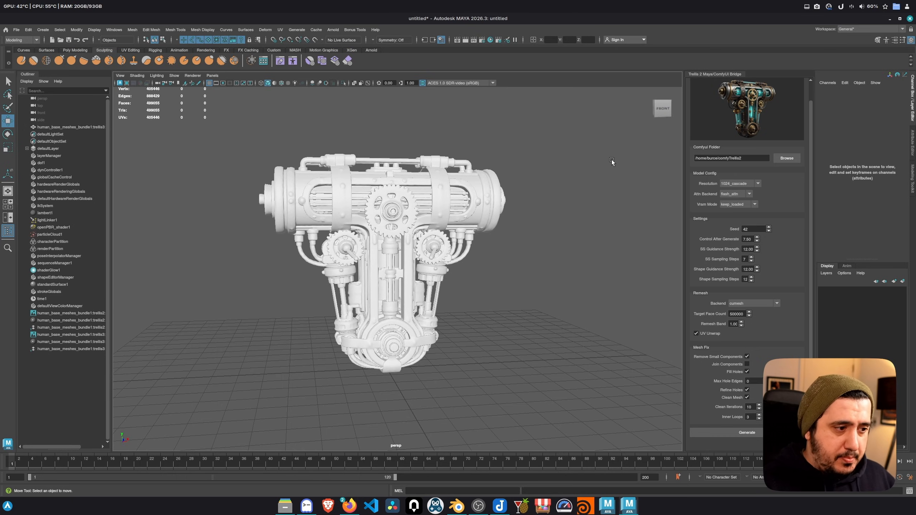
Step: Switch to ComfyUI in Firefox and examine the unsaved bike workflow from its image input to the TRELLIS.2 nodes
mouse_move(350, 505)
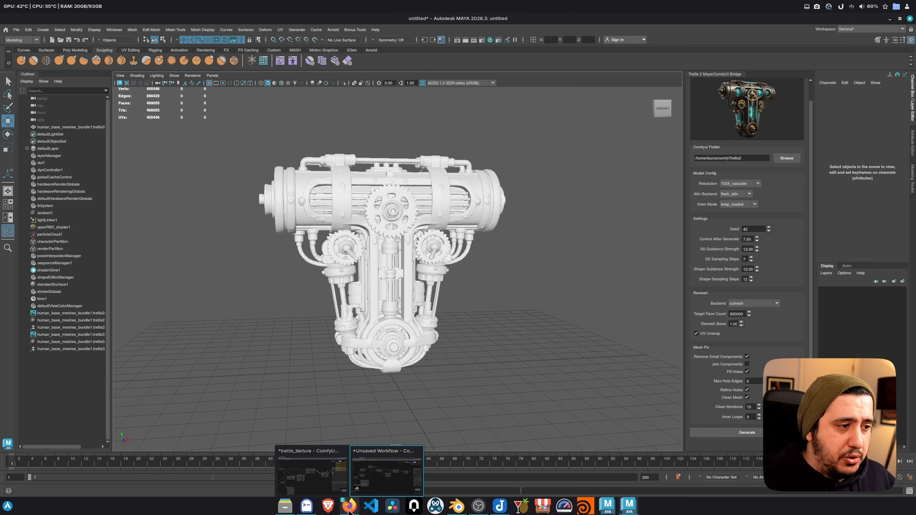
click(355, 512)
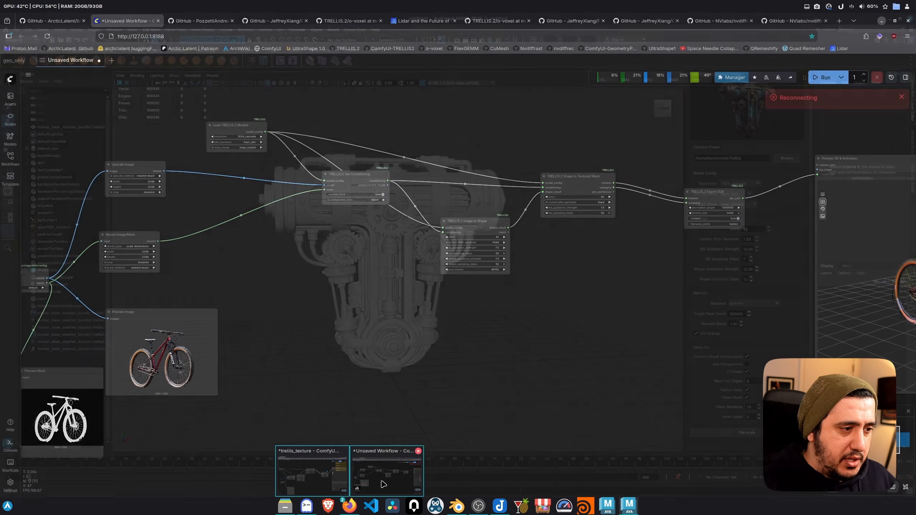
drag(292, 313, 663, 323)
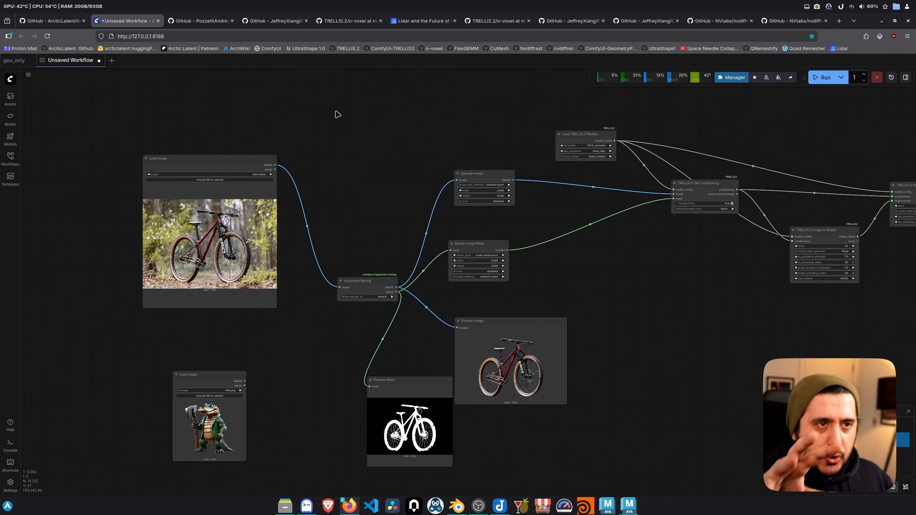
drag(297, 109, 384, 146)
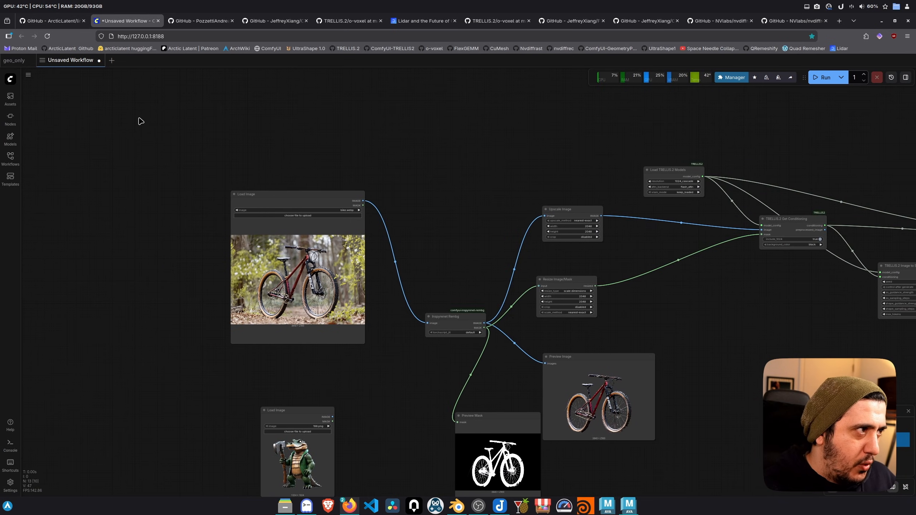
click(10, 78)
mouse_move(35, 114)
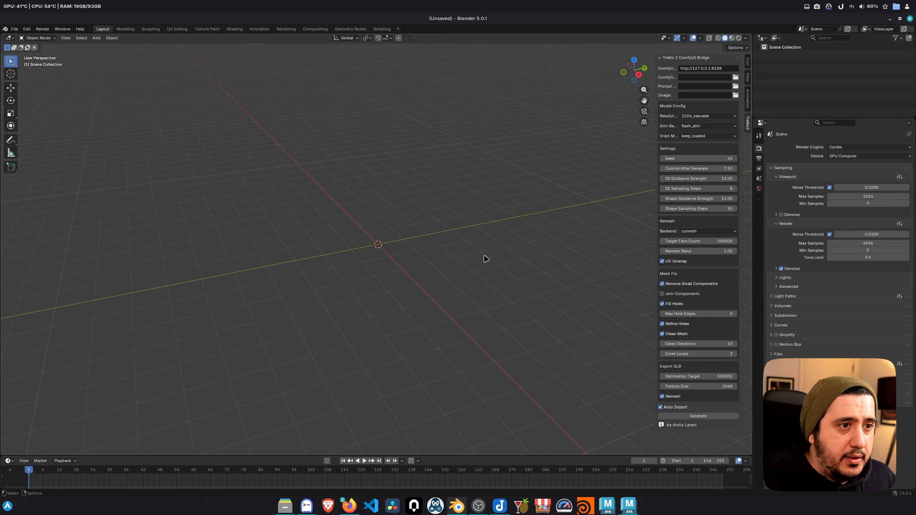
Step: In Blender, widen the Trellis 2 ComfyUI Bridge settings and set the ComfyUI folder to comfyTrellis2 in the home directory
click(747, 126)
click(748, 127)
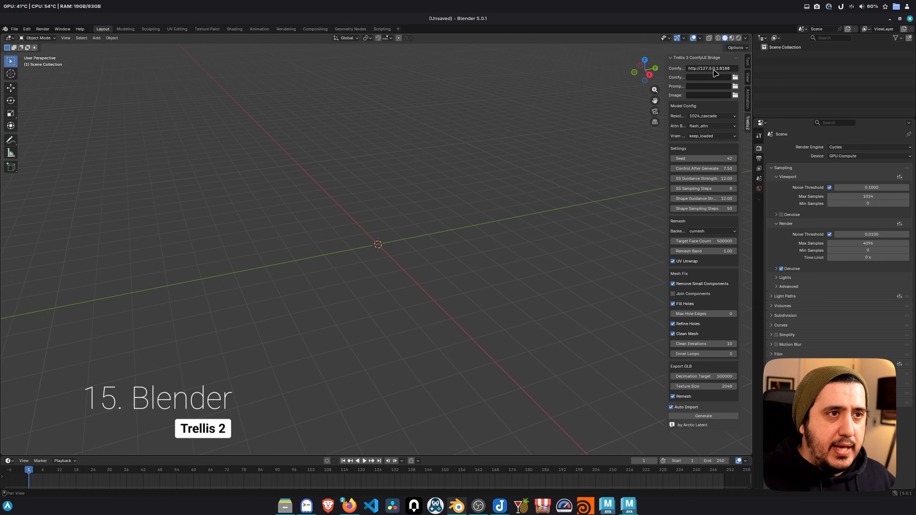
drag(667, 87, 588, 86)
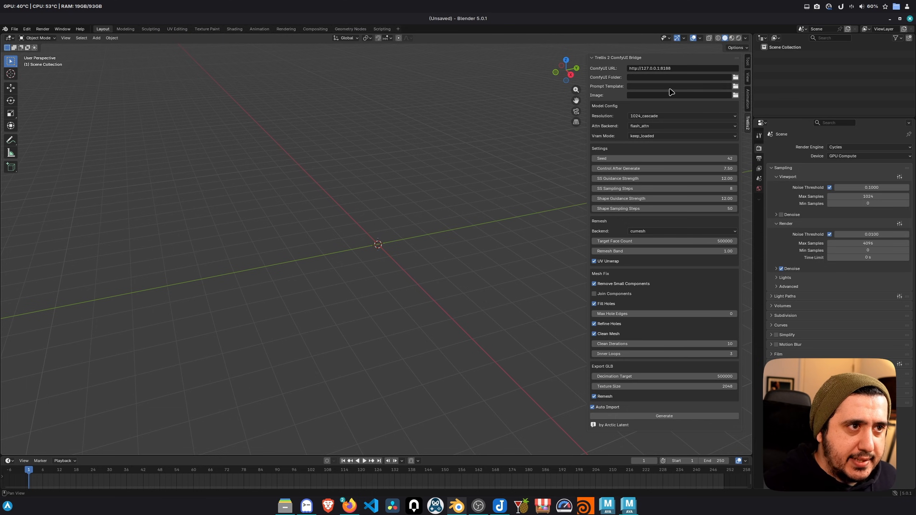
click(736, 77)
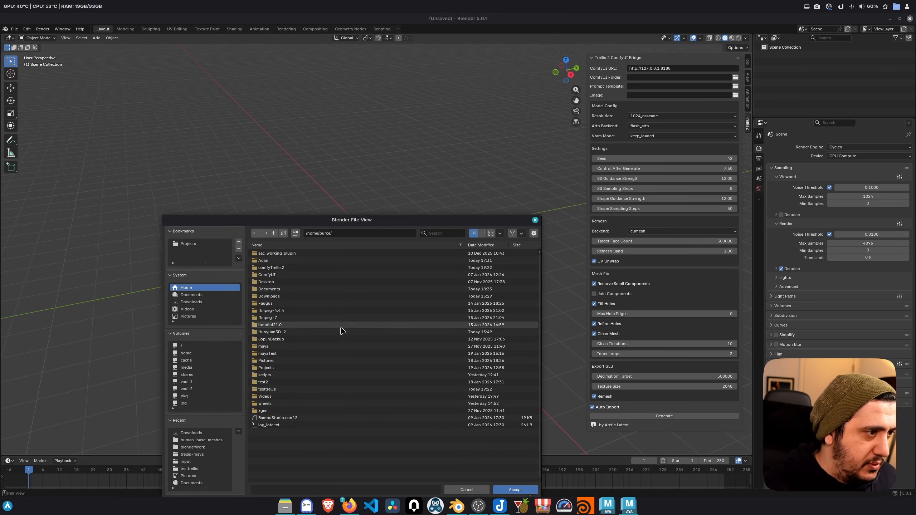
drag(300, 220, 299, 208)
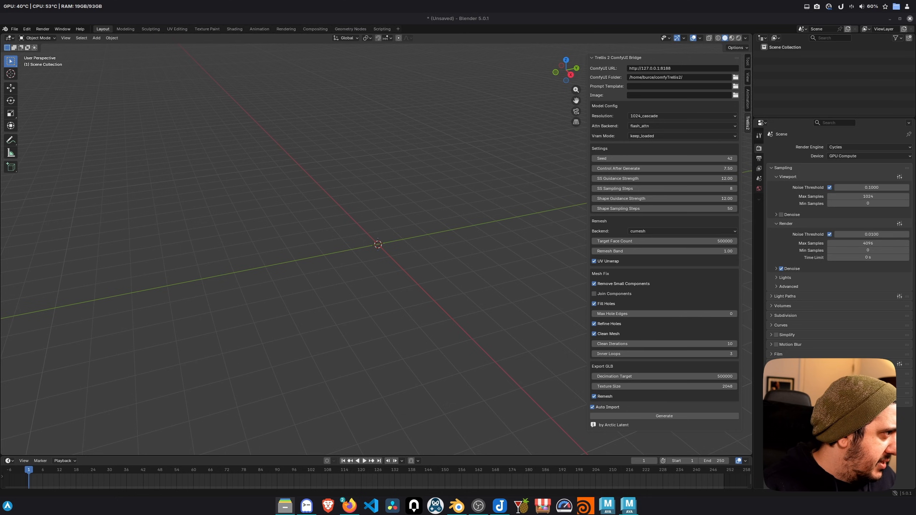
Step: Set the bridge's prompt template to geometry_texture.json from the Projects/trellis-maya folder
click(736, 87)
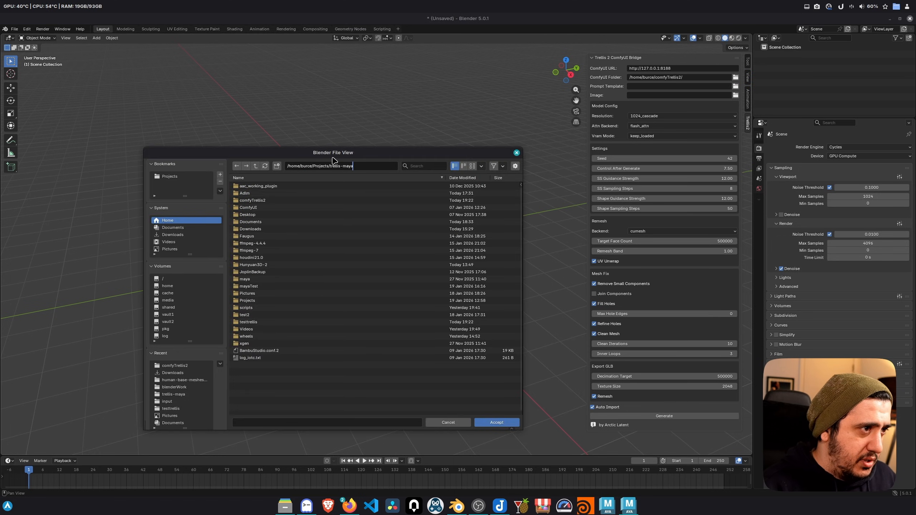
key(Return)
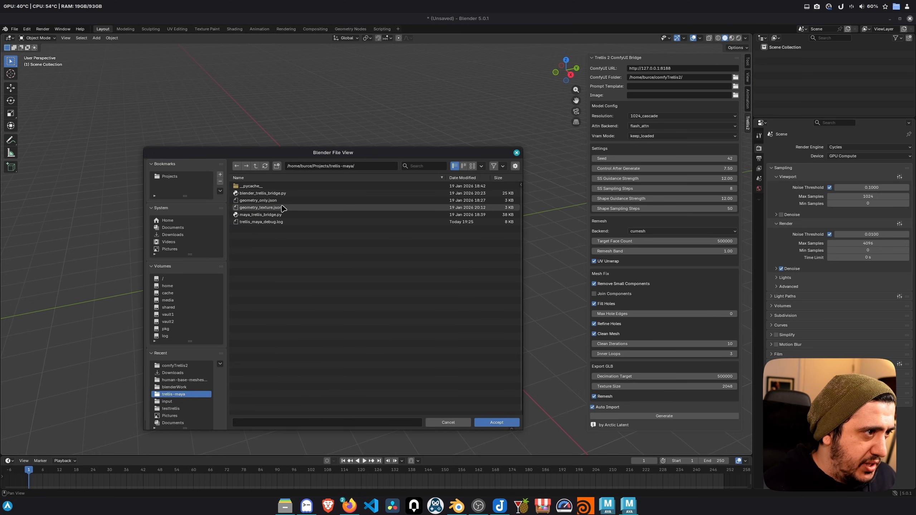
click(278, 208)
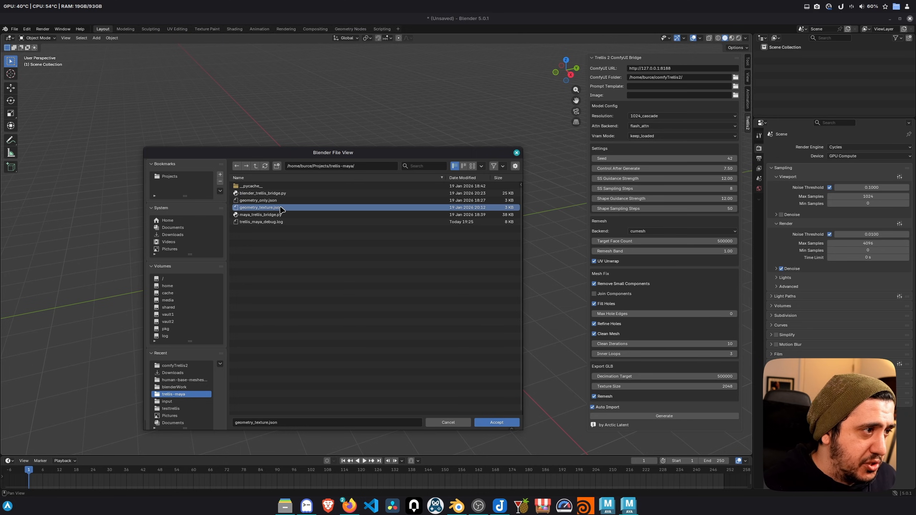
click(498, 423)
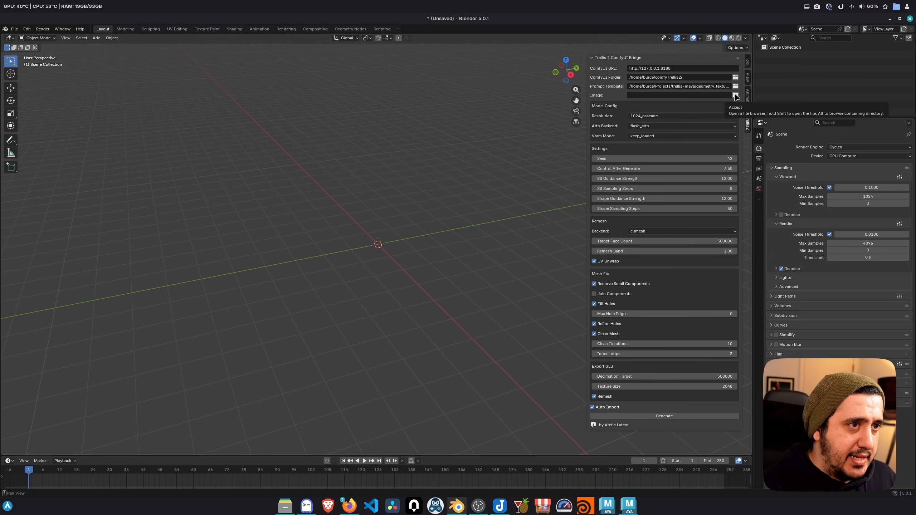
Step: Load cannon.webp from the comfyTrellis2 input folder as the bridge's source image
click(736, 96)
click(261, 219)
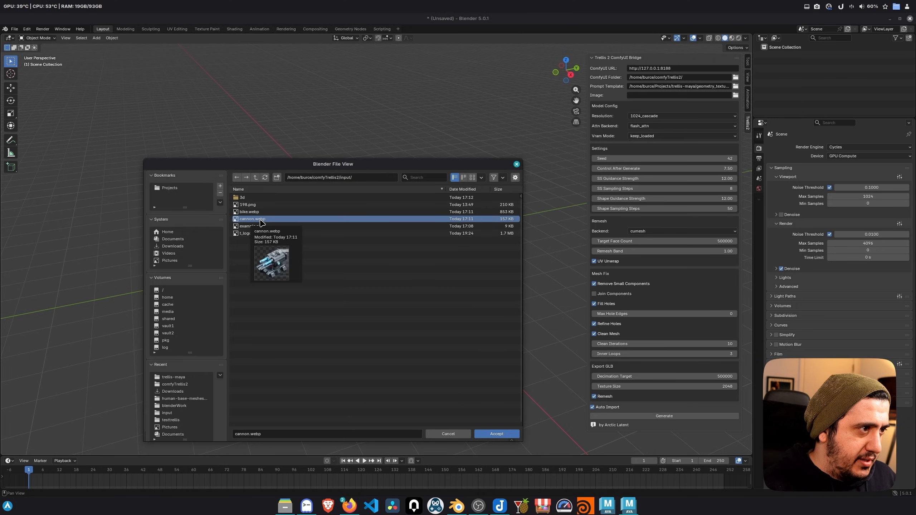
double_click(261, 219)
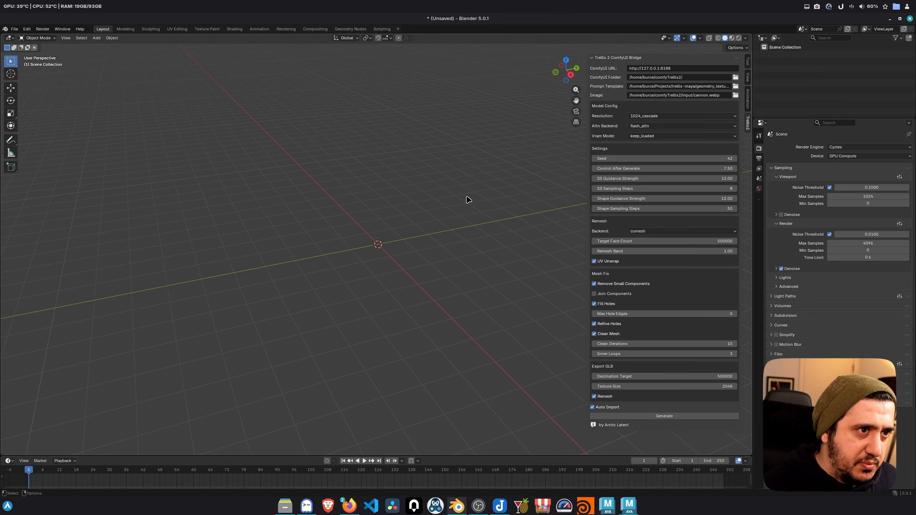
Step: Switch the viewport shading to Material Preview and generate the textured cannon mesh, inspecting it from the side
click(732, 38)
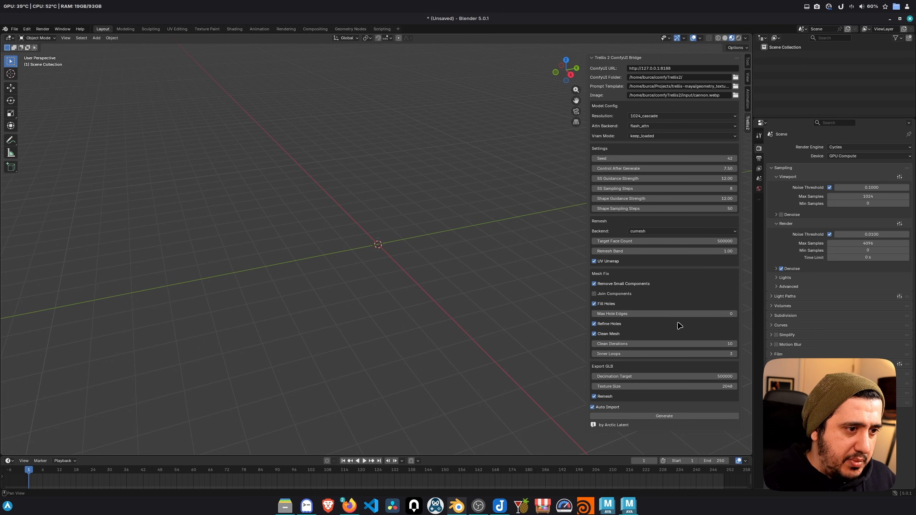
click(664, 416)
drag(221, 93, 129, 90)
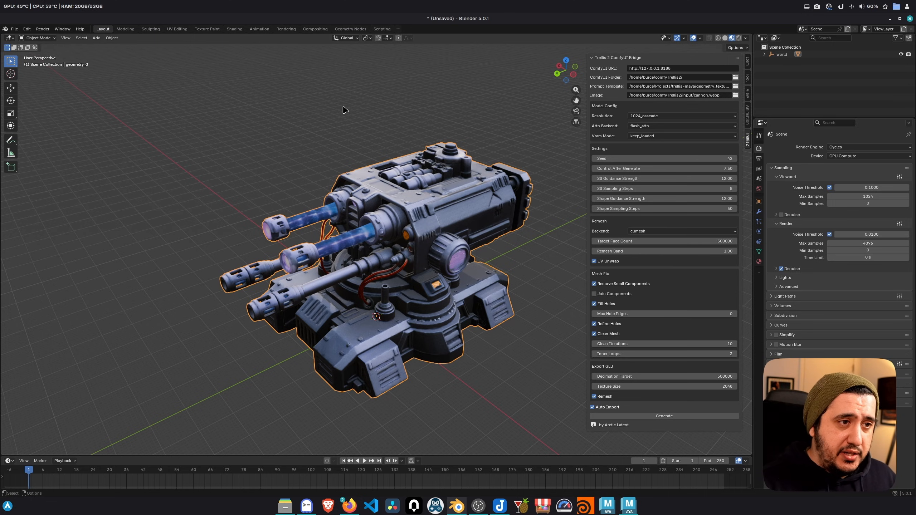
middle_drag(375, 112, 338, 111)
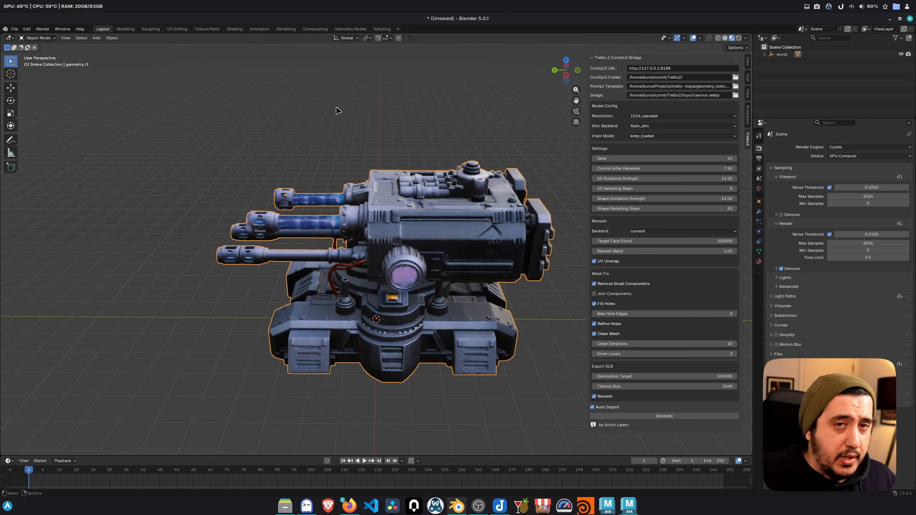